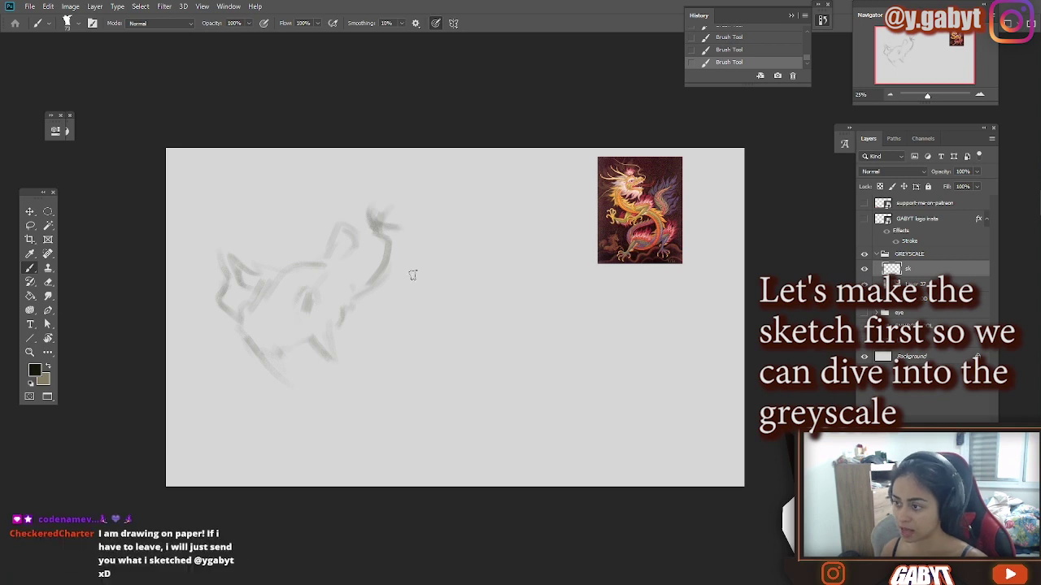
- Sketch the dragon's open lower jaw, fangs and mouth interior with soft grey strokes
left_click_drag(374, 286, 383, 406)
left_click_drag(291, 360, 323, 405)
key("ctrl+z")
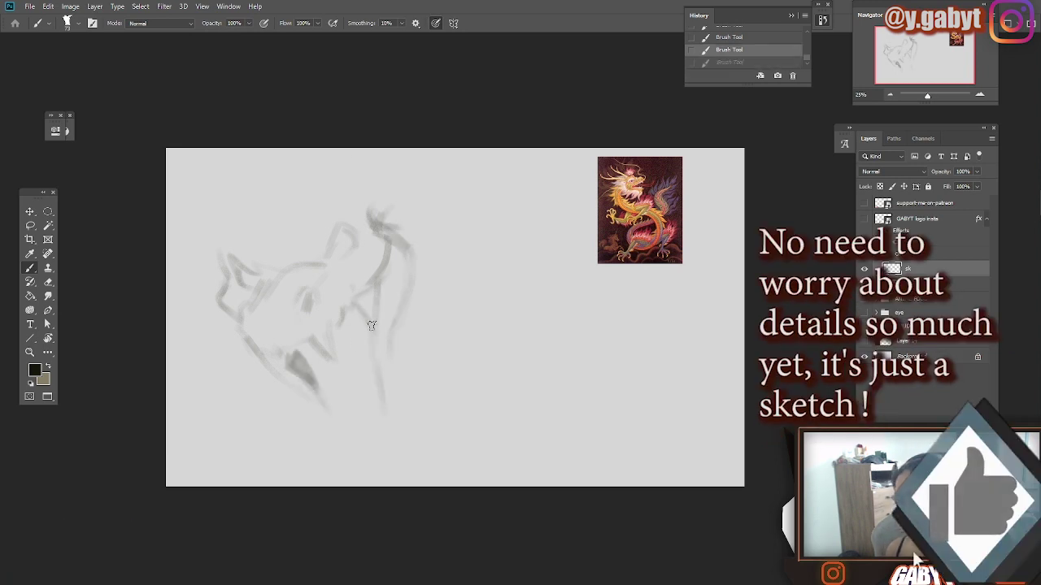
left_click_drag(365, 313, 339, 327)
left_click_drag(327, 257, 346, 232)
left_click_drag(272, 276, 252, 288)
left_click_drag(313, 369, 301, 346)
mouse_move(320, 419)
left_mouse_down()
mouse_move(347, 437)
mouse_move(393, 350)
mouse_move(378, 389)
left_mouse_up()
mouse_move(316, 336)
left_mouse_down()
mouse_move(362, 308)
mouse_move(326, 413)
left_mouse_up()
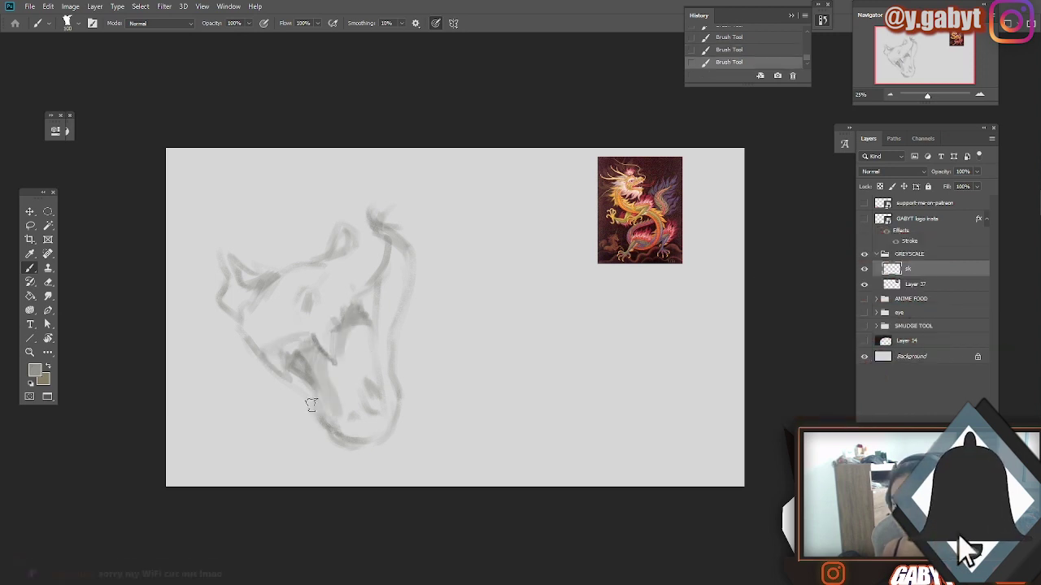
- Sketch the dragon's horns and the brow creases above its eyes
mouse_move(288, 263)
left_mouse_down()
mouse_move(296, 211)
mouse_move(285, 269)
left_mouse_up()
left_click_drag(235, 227, 215, 265)
mouse_move(348, 184)
left_mouse_down()
mouse_move(373, 198)
mouse_move(397, 153)
left_mouse_up()
mouse_move(198, 154)
left_mouse_down()
mouse_move(228, 198)
mouse_move(210, 234)
left_mouse_up()
left_click_drag(402, 151, 369, 193)
left_click_drag(341, 151, 320, 189)
left_click(333, 183, "alt")
key("ctrl+z")
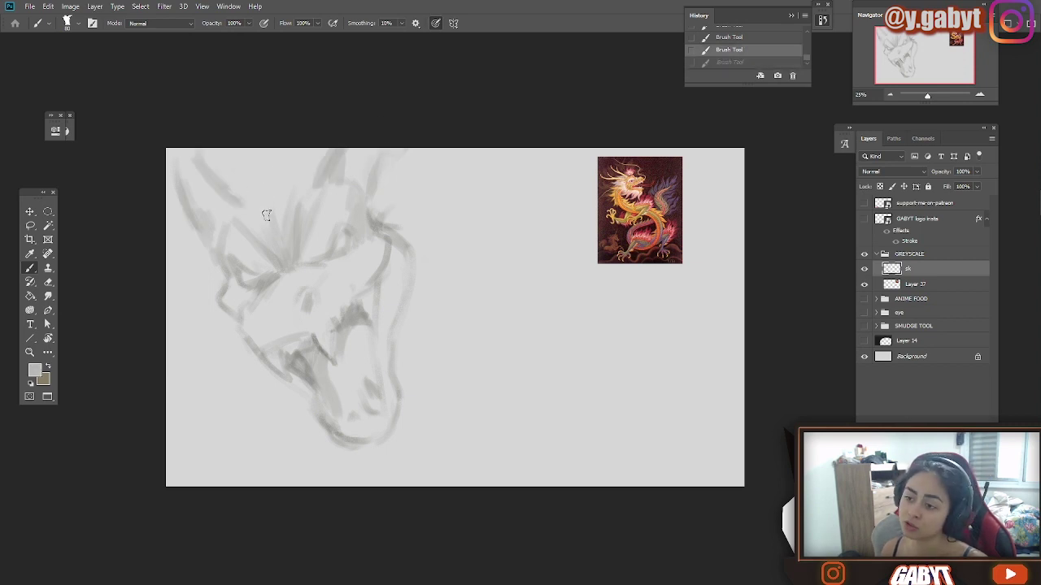
- Sketch flowing mane strands between the horns with a smaller, darker brush
key("bracketleft")
key("bracketleft")
key("bracketleft")
key("bracketleft")
mouse_move(221, 177)
left_mouse_down()
mouse_move(277, 247)
mouse_move(291, 174)
mouse_move(265, 230)
left_mouse_up()
key("ctrl+z")
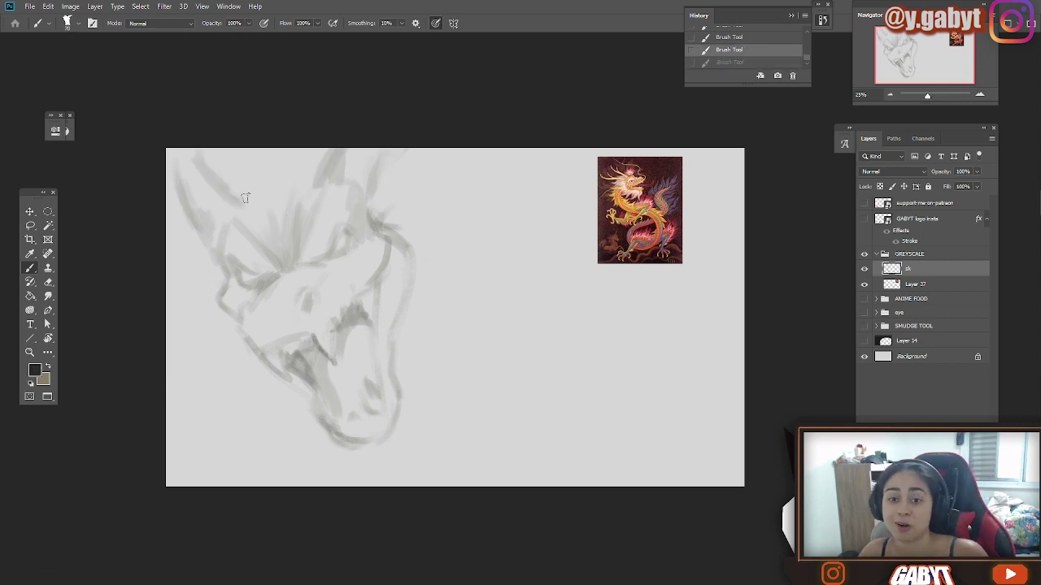
left_click_drag(232, 184, 283, 248)
mouse_move(212, 167)
left_mouse_down()
mouse_move(262, 190)
mouse_move(272, 231)
mouse_move(287, 177)
mouse_move(306, 159)
left_mouse_up()
mouse_move(236, 152)
left_mouse_down()
mouse_move(269, 176)
mouse_move(270, 232)
left_mouse_up()
- Sketch the curved neck outline running from the canvas's upper edge to behind the jaw
left_click_drag(442, 151, 403, 312)
key("ctrl+z")
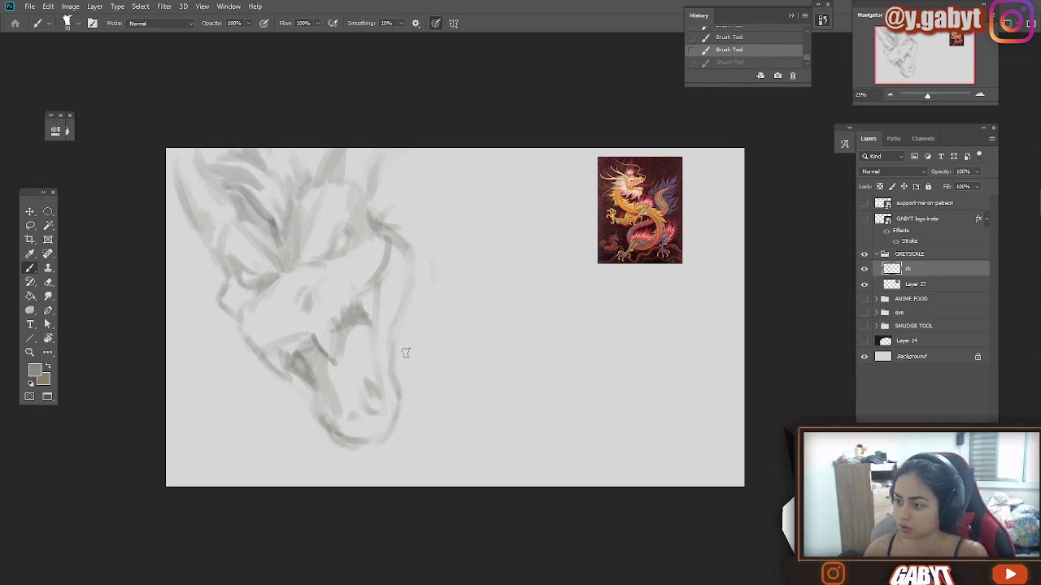
left_click_drag(440, 152, 397, 355)
- Block in the dragon's arm and clawed hand beside the neck with a larger grey brush
mouse_move(486, 179)
left_mouse_down()
mouse_move(541, 235)
mouse_move(590, 258)
mouse_move(490, 320)
mouse_move(579, 337)
left_mouse_up()
key("ctrl+z")
key("ctrl+z")
mouse_move(561, 341)
left_mouse_down()
mouse_move(529, 377)
mouse_move(593, 405)
mouse_move(522, 346)
left_mouse_up()
key("bracketright")
key("bracketright")
key("bracketright")
left_click_drag(594, 273, 584, 344)
mouse_move(574, 244)
left_mouse_down()
mouse_move(591, 283)
mouse_move(501, 184)
left_mouse_up()
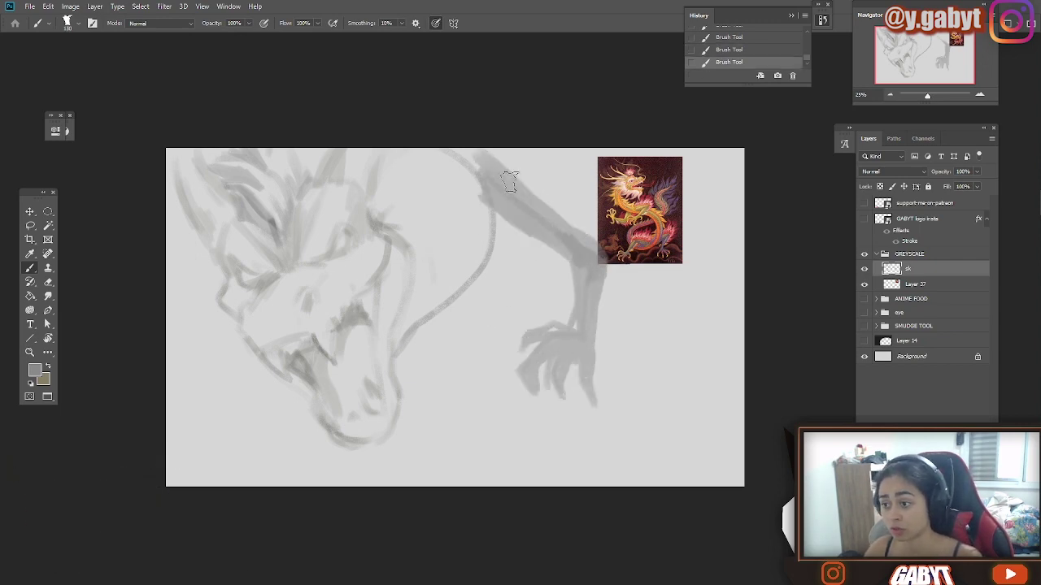
- Select the clawed hand, enlarge it with Free Transform and deselect it
left_click_drag(592, 314, 563, 324)
key("ctrl+t")
left_click_drag(480, 308, 453, 286)
key("Return")
key("ctrl+d")
key("b")
- Move the sk layer below the reference image layer and try long body curves behind the arm
left_click_drag(555, 156, 714, 187)
key("ctrl+z")
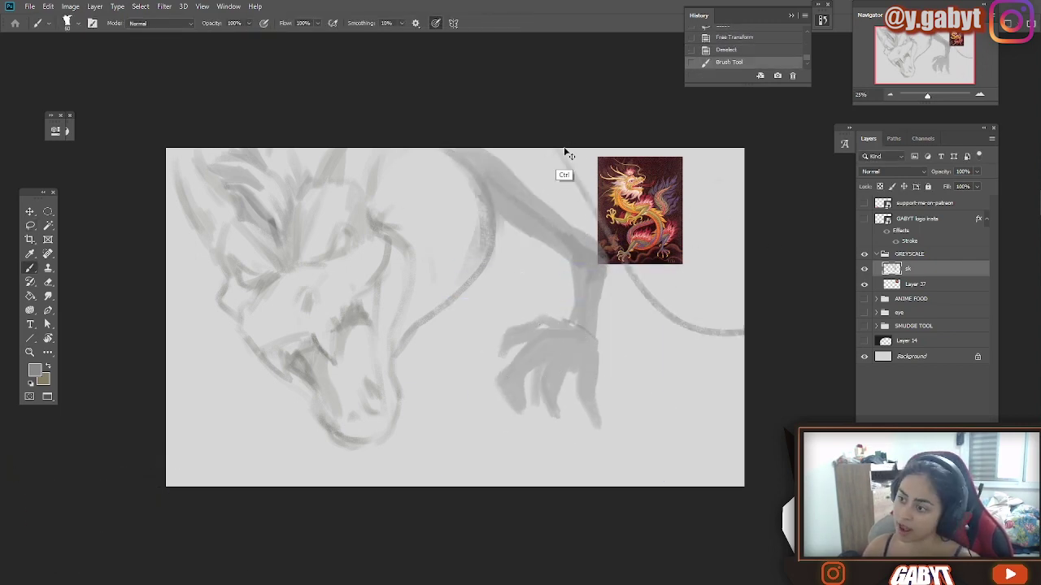
key("ctrl+bracketleft")
key("ctrl+z")
mouse_move(561, 155)
left_mouse_down()
mouse_move(499, 231)
mouse_move(736, 383)
mouse_move(684, 484)
left_mouse_up()
key("ctrl+z")
key("ctrl+z")
key("bracketright")
key("bracketright")
key("bracketright")
key("bracketright")
left_click_drag(351, 311, 318, 307)
key("ctrl+z")
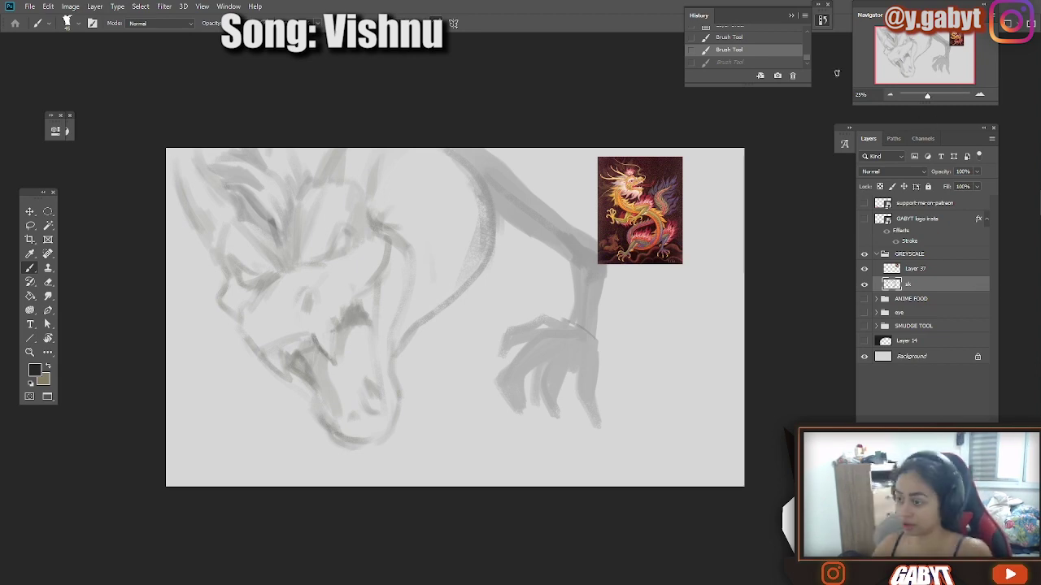
- Try dark shading strokes on the dragon's eye and mane, and undo them
left_click_drag(927, 96, 930, 95)
left_click_drag(301, 272, 451, 272)
mouse_move(335, 234)
left_mouse_down()
mouse_move(401, 198)
mouse_move(391, 219)
left_mouse_up()
key("ctrl+z")
left_click_drag(298, 172, 321, 190)
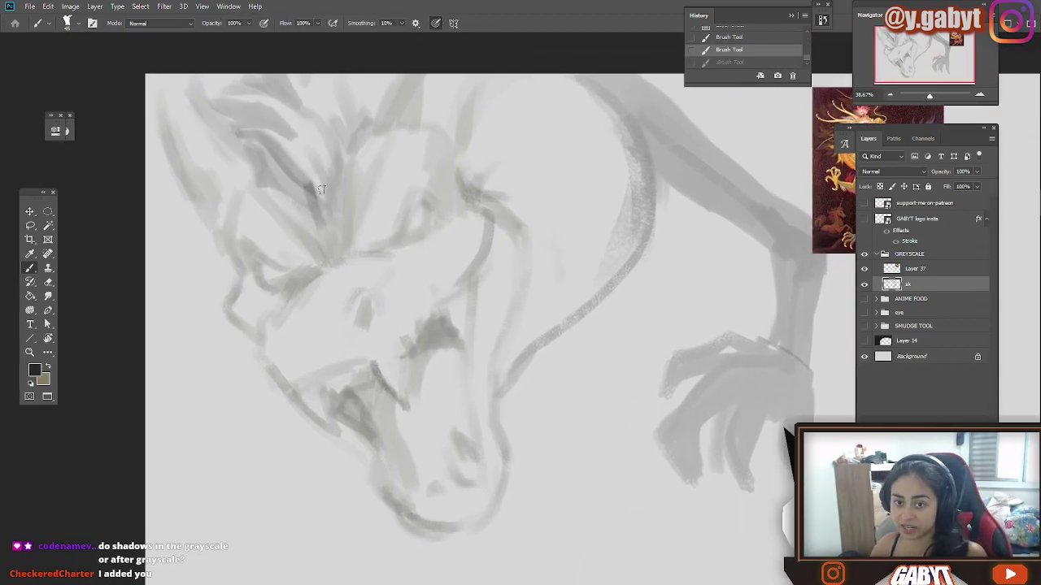
left_click_drag(375, 254, 409, 237)
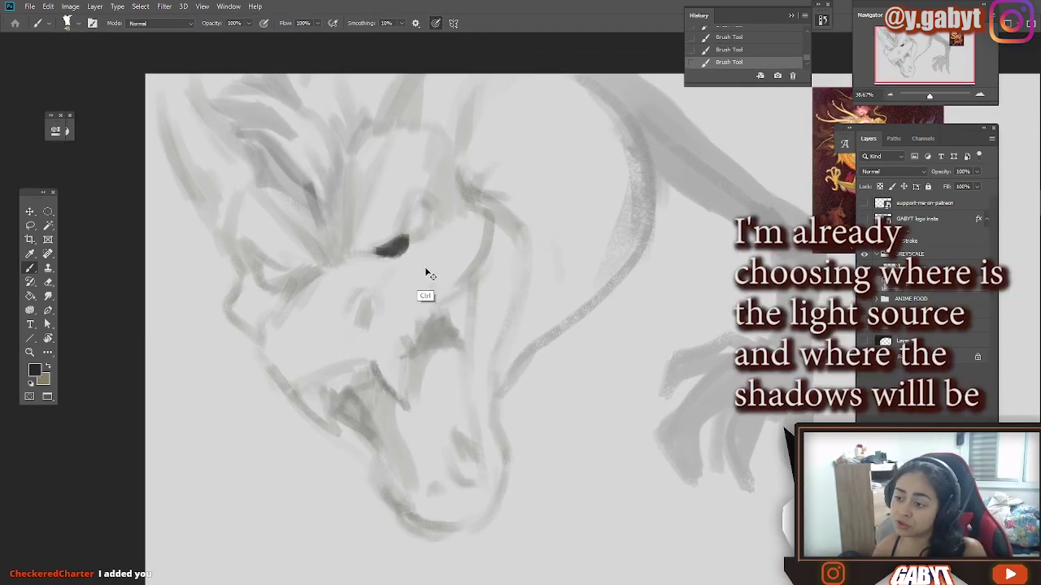
key("ctrl+z")
key("ctrl+z")
key("ctrl+z")
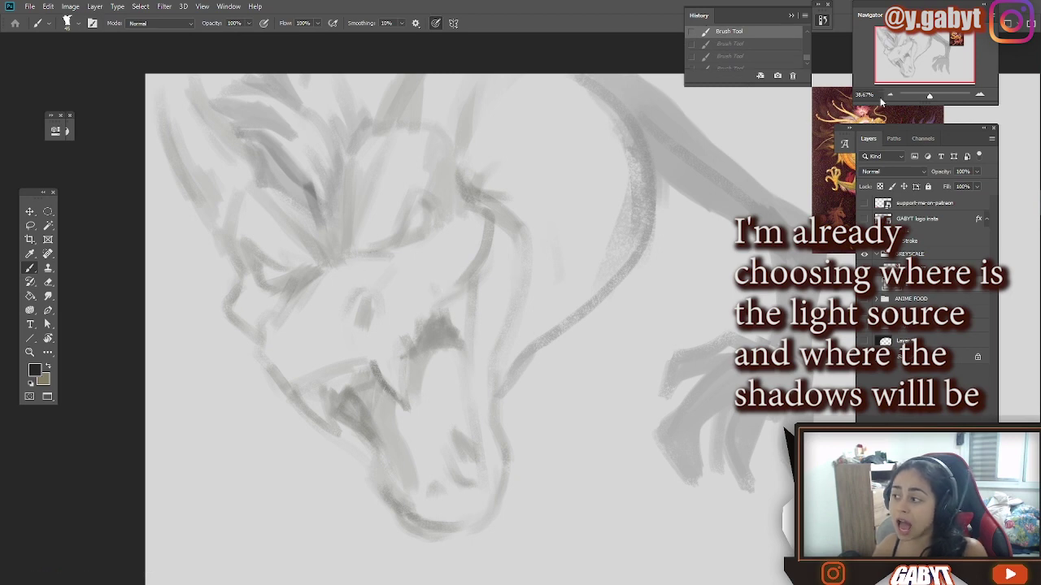
- Sketch a cone-shaped light-source marker aimed at the dragon's cheek
left_click(889, 95)
mouse_move(618, 229)
left_mouse_down()
mouse_move(409, 299)
mouse_move(664, 373)
mouse_move(586, 201)
mouse_move(419, 350)
mouse_move(560, 343)
left_mouse_up()
key("ctrl+z")
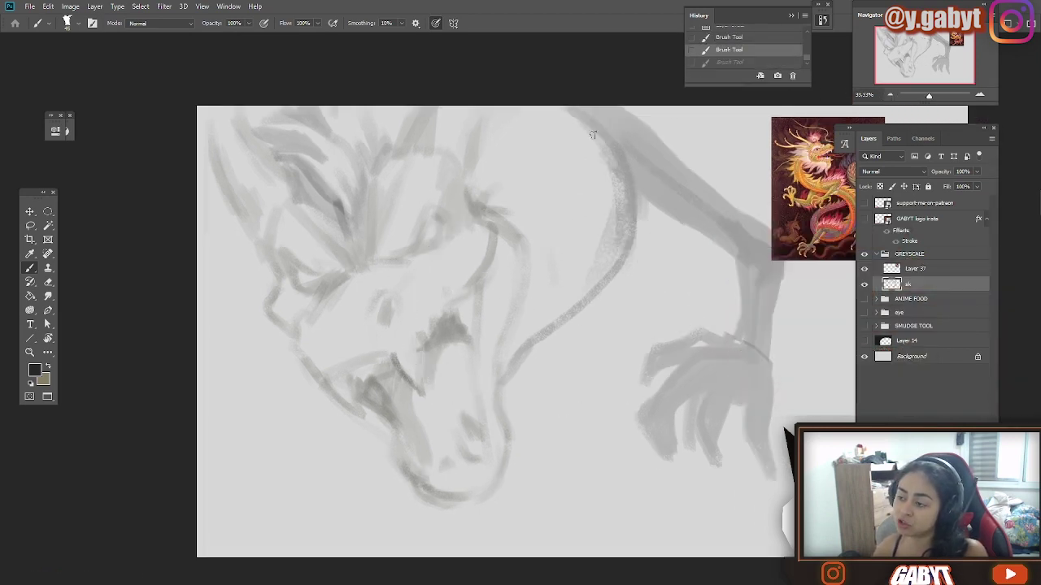
mouse_move(535, 215)
left_mouse_down()
mouse_move(493, 262)
mouse_move(560, 233)
left_mouse_up()
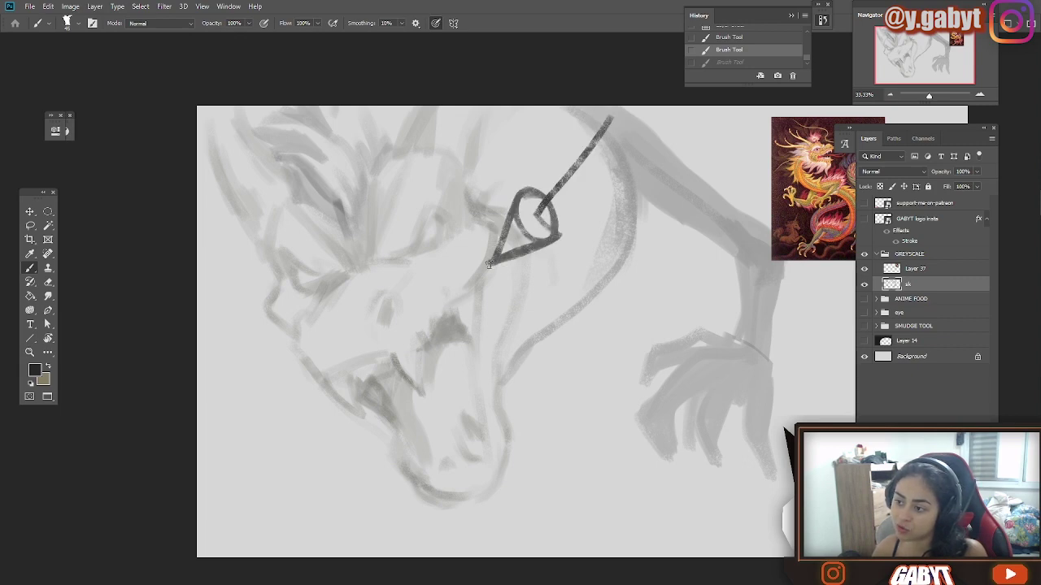
left_click_drag(488, 264, 488, 266)
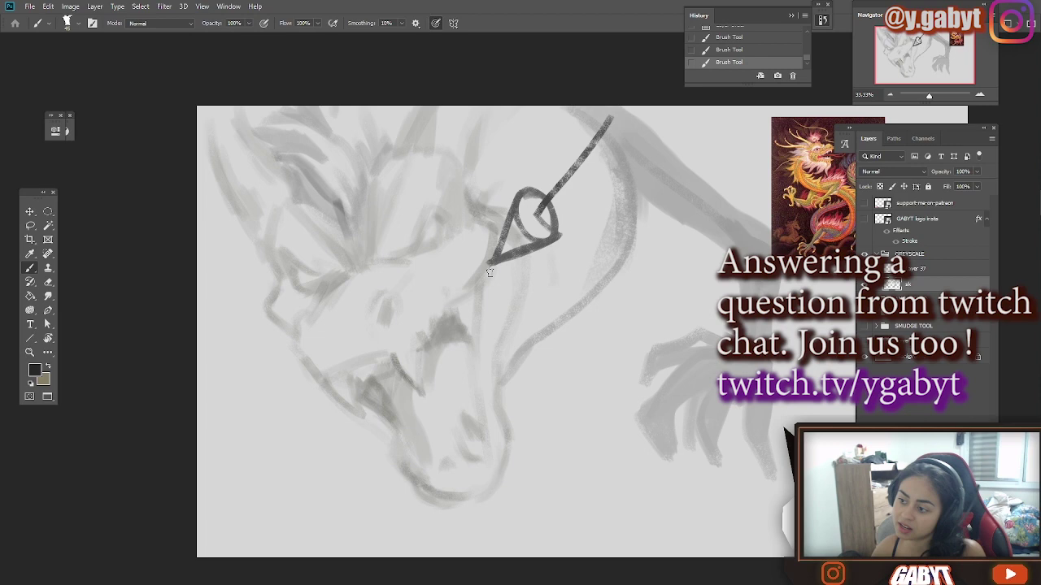
left_click(980, 93)
key("ctrl+z")
- Darken the eye sockets, the brow and the outer edge of the horn with shadow strokes
mouse_move(364, 225)
left_mouse_down()
mouse_move(429, 270)
mouse_move(454, 213)
mouse_move(469, 248)
mouse_move(360, 293)
left_mouse_up()
mouse_move(366, 210)
left_mouse_down()
mouse_move(345, 296)
mouse_move(426, 253)
left_mouse_up()
mouse_move(391, 253)
left_mouse_down()
mouse_move(337, 328)
mouse_move(361, 407)
left_mouse_up()
mouse_move(329, 354)
left_mouse_down()
mouse_move(316, 252)
mouse_move(302, 325)
left_mouse_up()
mouse_move(316, 250)
left_mouse_down()
mouse_move(293, 224)
mouse_move(319, 253)
mouse_move(305, 268)
mouse_move(280, 222)
mouse_move(275, 169)
left_mouse_up()
left_click_drag(296, 230, 271, 135)
mouse_move(284, 185)
left_mouse_down()
mouse_move(321, 265)
mouse_move(352, 302)
left_mouse_up()
mouse_move(271, 194)
left_mouse_down()
mouse_move(337, 261)
mouse_move(331, 294)
left_mouse_up()
left_click_drag(332, 258, 333, 309)
left_click_drag(295, 247, 335, 315)
double_click(891, 94)
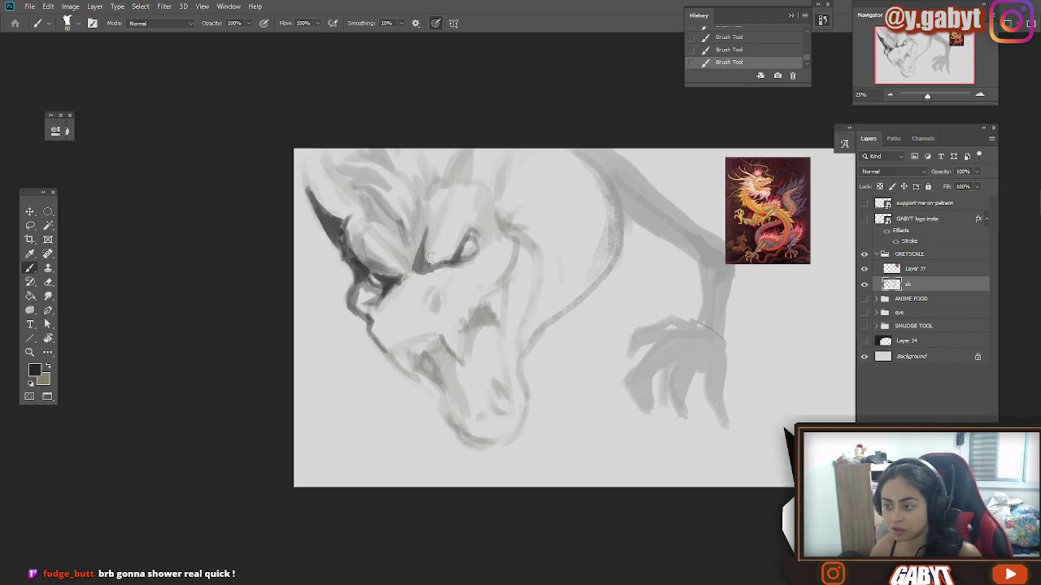
- Draw a cone-shaped light-source marker beside the neck on a new layer and lock its transparent pixels
key("ctrl+shift+alt+n")
key("ctrl+z")
mouse_move(661, 154)
left_mouse_down()
mouse_move(610, 231)
mouse_move(621, 244)
left_mouse_up()
key("ctrl+z")
mouse_move(618, 224)
left_mouse_down()
mouse_move(623, 242)
mouse_move(577, 255)
mouse_move(594, 260)
left_mouse_up()
key("ctrl+z")
key("ctrl+slash")
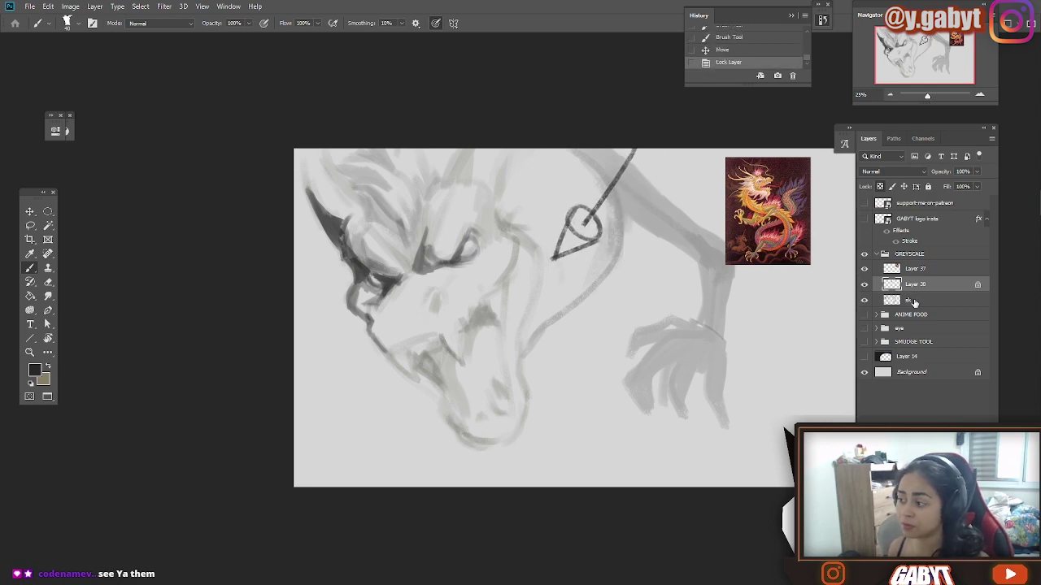
- Select the sk layer and block in dark shadows inside the dragon's mouth
left_click(914, 303)
left_click_drag(626, 159, 571, 226)
key("ctrl+z")
mouse_move(426, 230)
left_mouse_down()
mouse_move(363, 327)
mouse_move(436, 406)
left_mouse_up()
key("ctrl+z")
key("ctrl+z")
left_click_drag(486, 309, 460, 355)
key("ctrl+z")
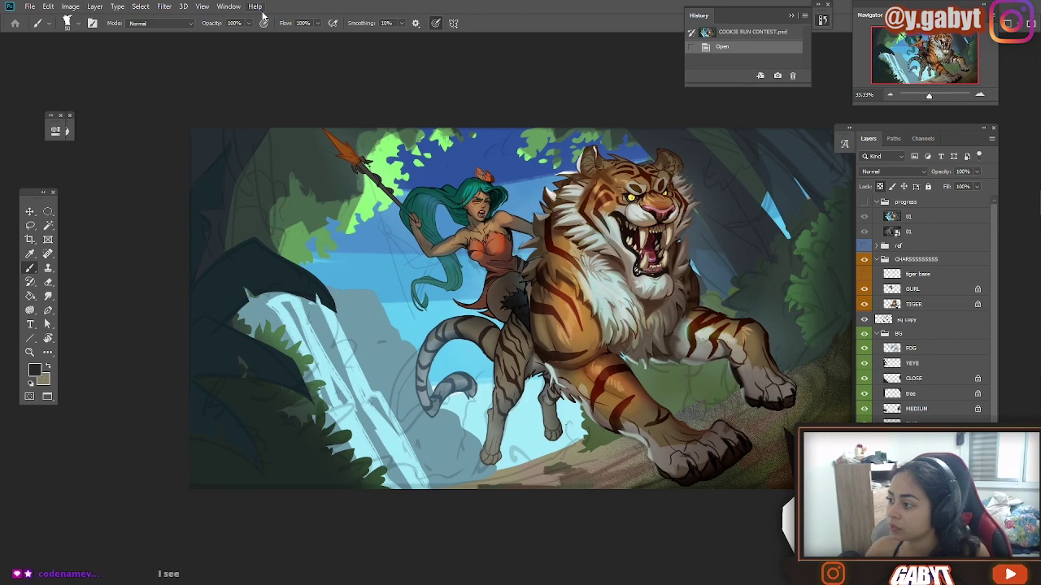
- Examine the tiger illustration and the greyscale stage stored in its progress group
left_click(981, 96)
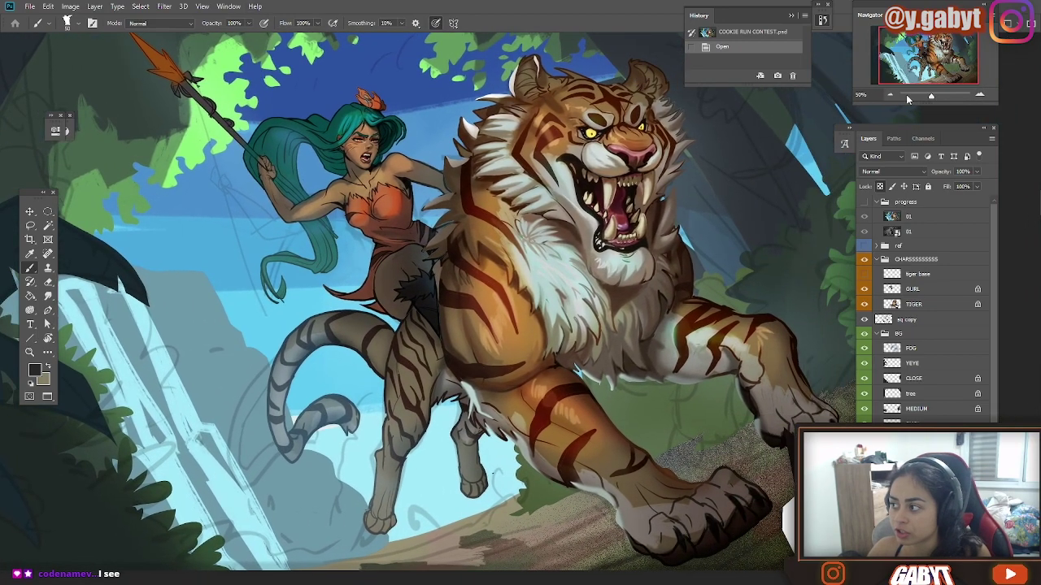
left_click(891, 95)
left_click(864, 202)
left_click(876, 202)
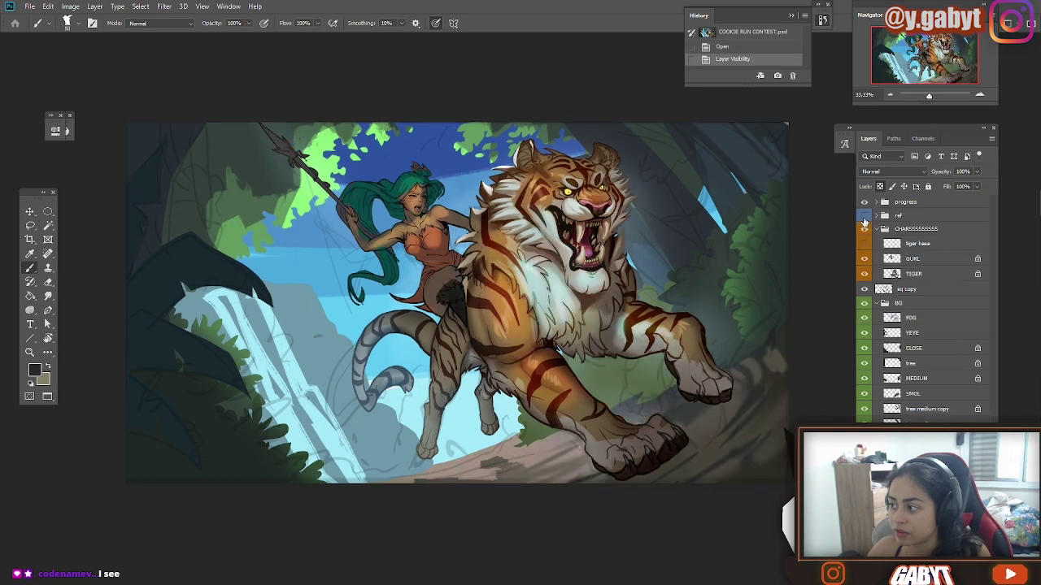
left_click(876, 202)
left_click(866, 216)
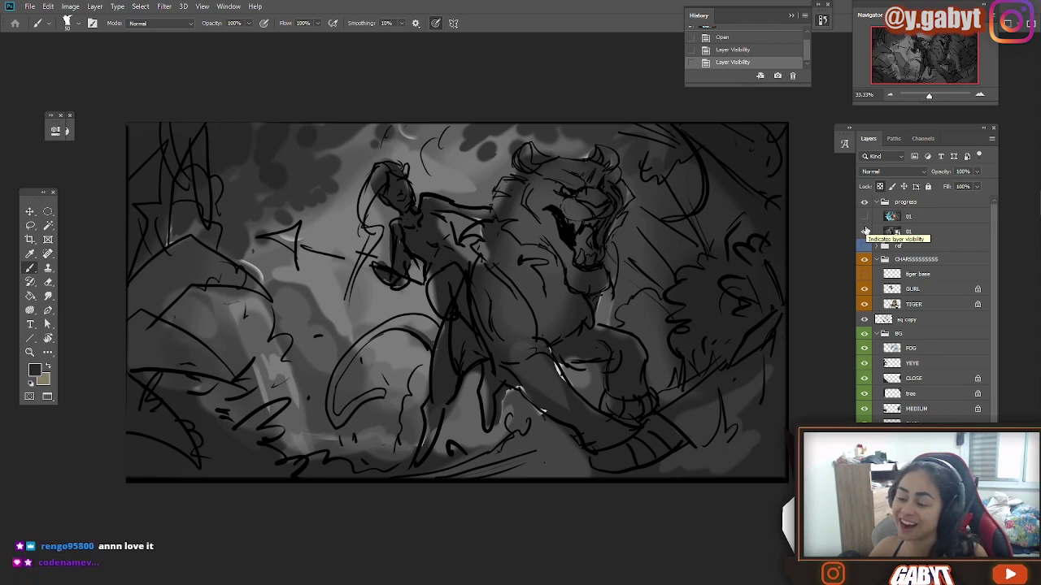
left_click(865, 231)
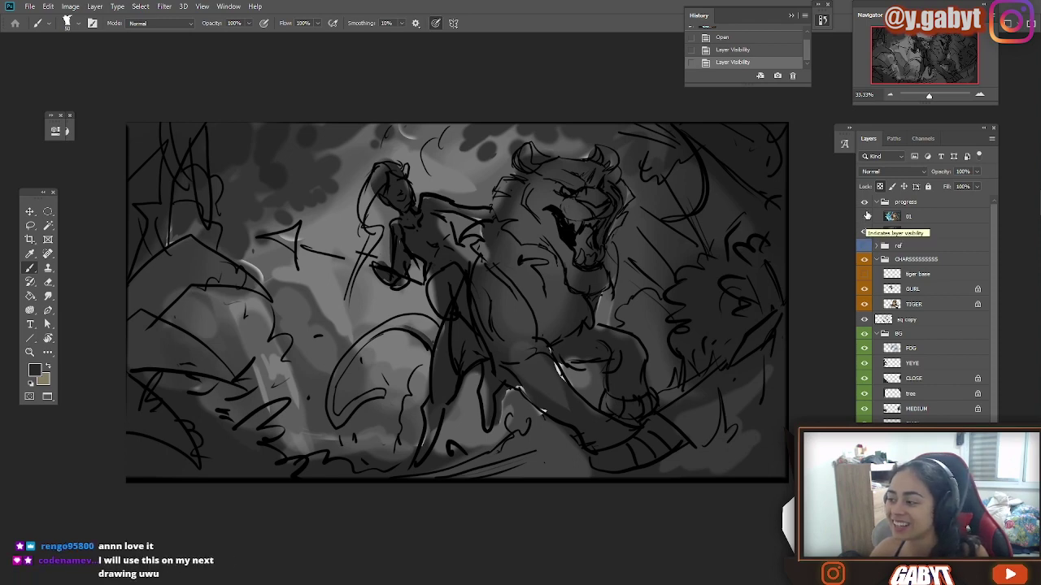
left_click(866, 202)
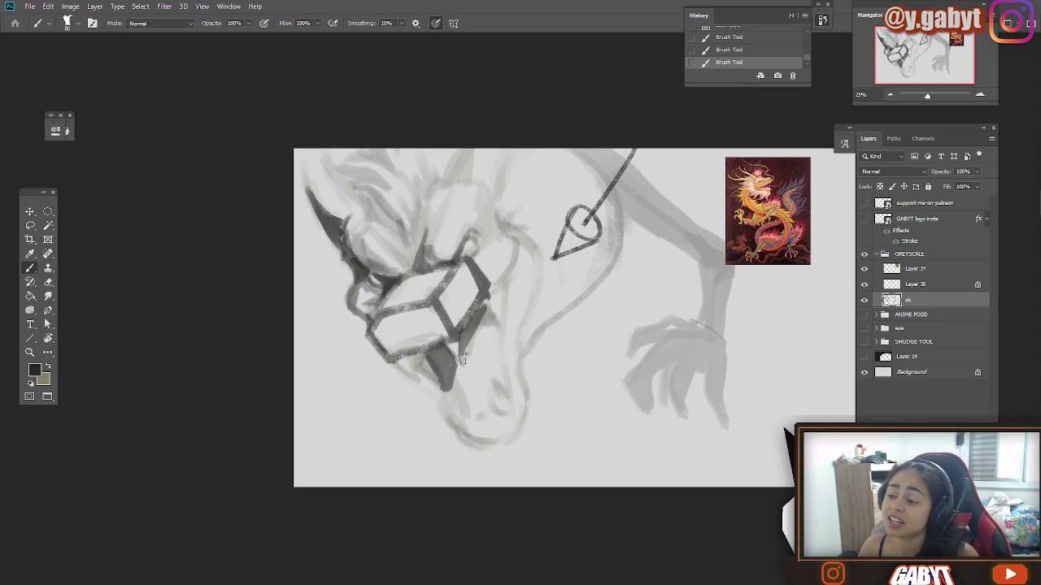
- Undo the box drawn over the snout and move the light-source marker closer to the dragon's eye
key("ctrl+z")
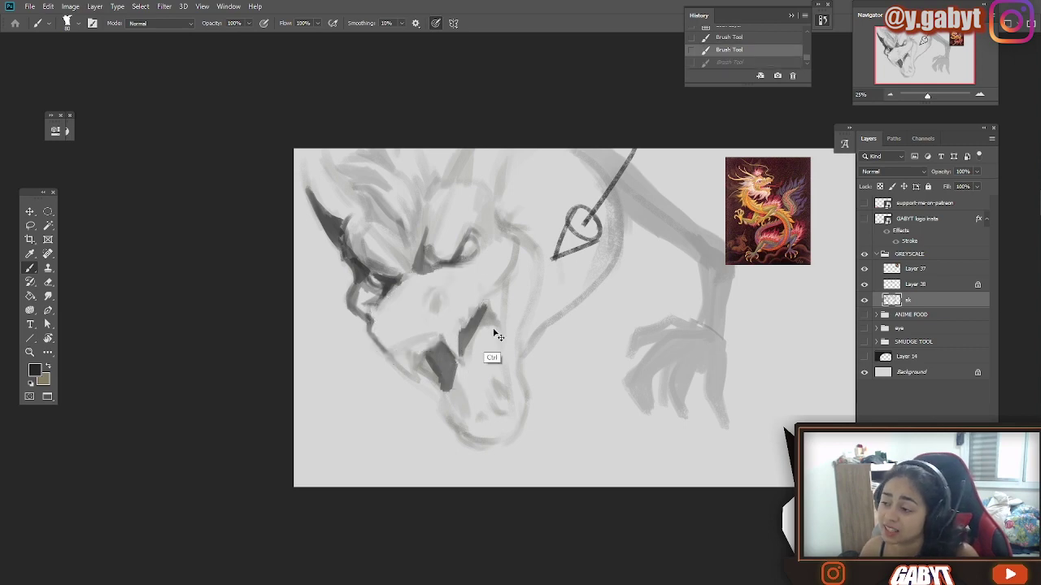
left_click_drag(596, 221, 508, 191)
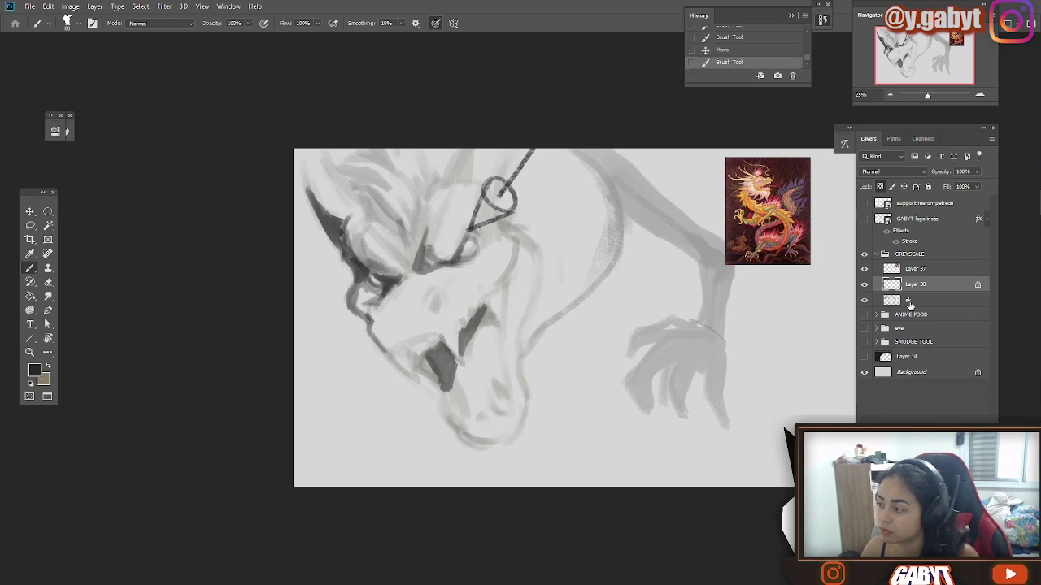
- On the sk layer, shade the front of the snout and darken the nostril and upper lip line
left_click(909, 303)
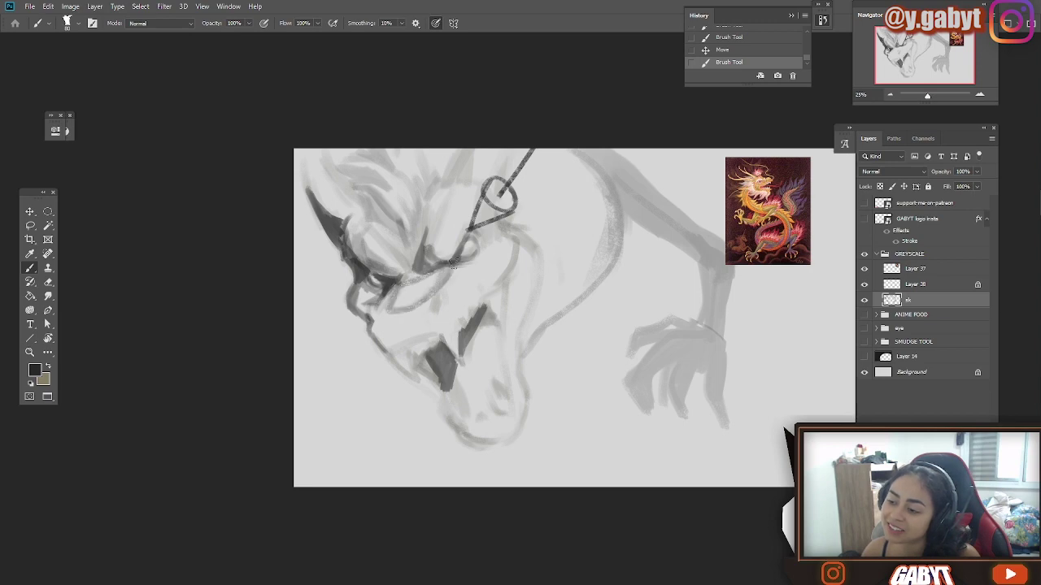
key("ctrl+z")
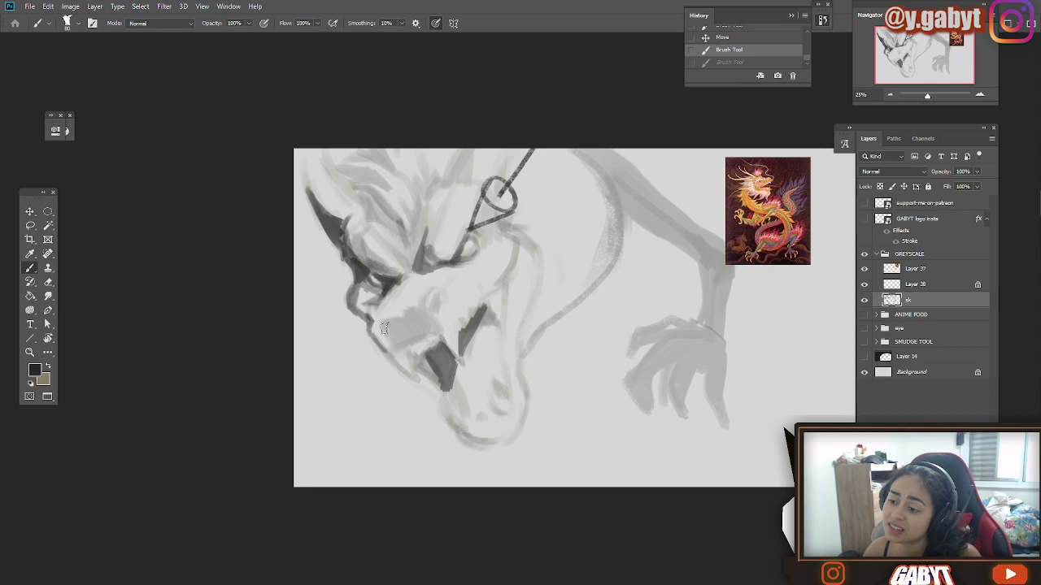
mouse_move(436, 293)
left_mouse_down()
mouse_move(424, 315)
mouse_move(455, 356)
left_mouse_up()
left_click_drag(431, 340, 459, 321)
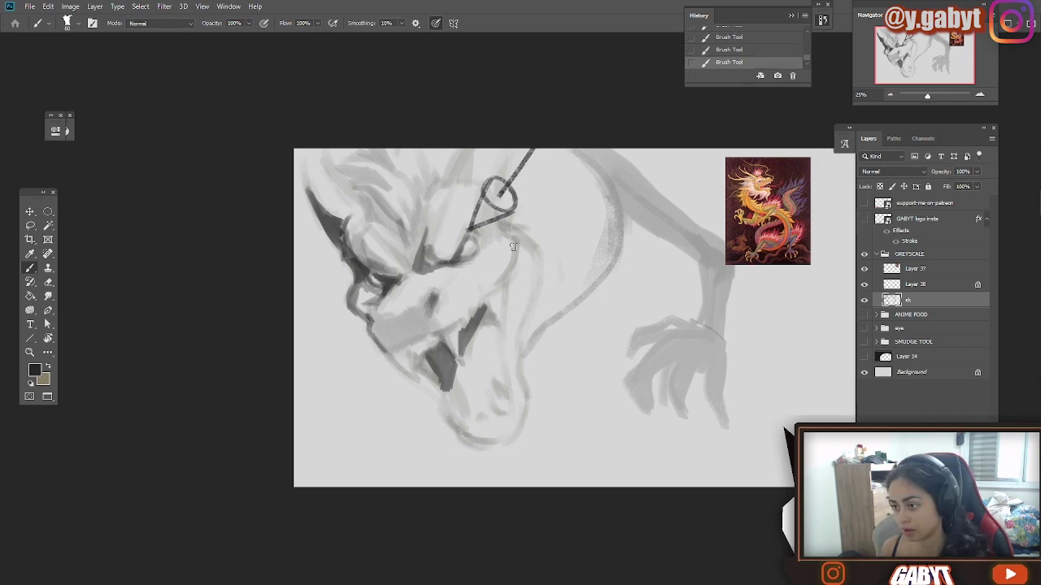
left_click_drag(517, 242, 491, 296)
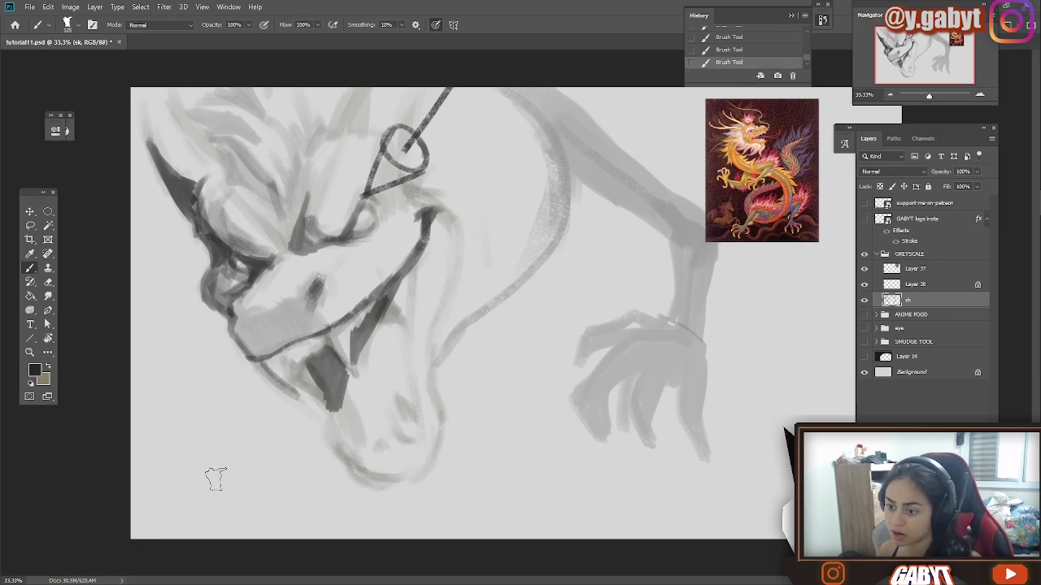
- Add small upper teeth and sketch a fringe of fur along the lower jaw and cheek
left_click_drag(288, 358, 319, 350)
left_click_drag(340, 395, 358, 451)
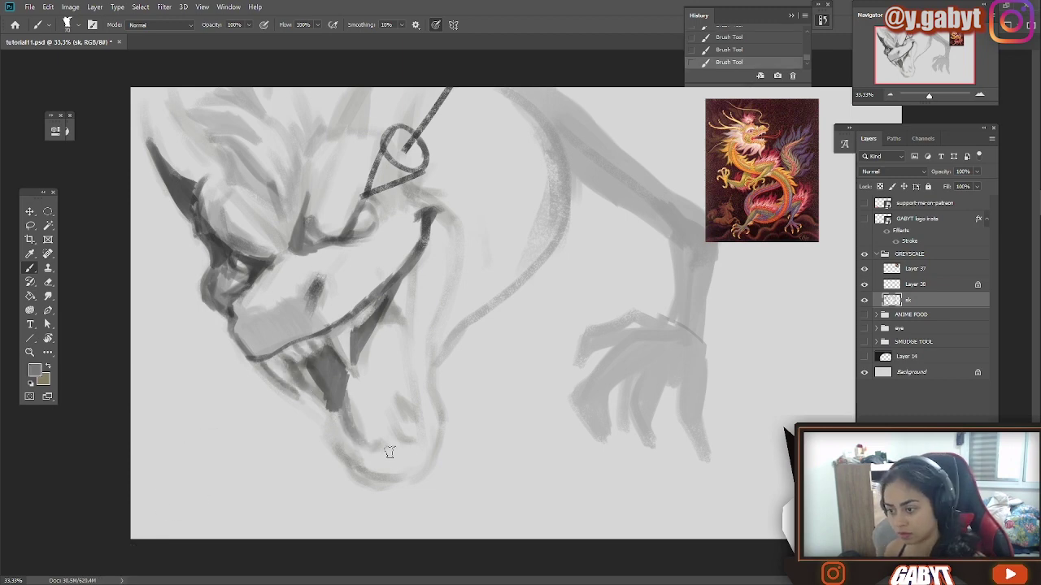
mouse_move(439, 427)
left_mouse_down()
mouse_move(355, 464)
mouse_move(425, 493)
mouse_move(502, 427)
mouse_move(471, 365)
mouse_move(431, 334)
mouse_move(475, 242)
left_mouse_up()
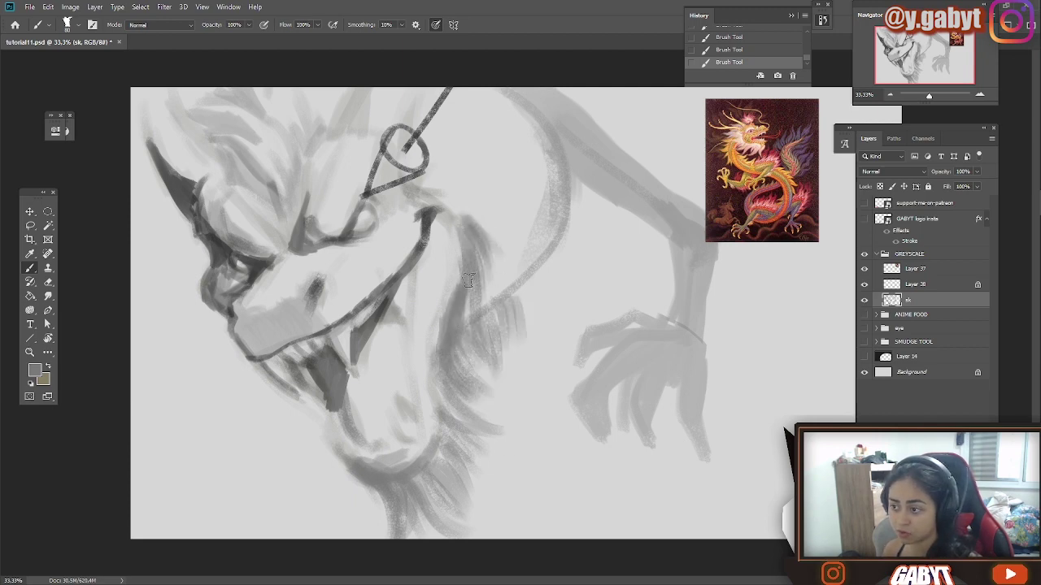
mouse_move(482, 273)
left_mouse_down()
mouse_move(515, 227)
mouse_move(518, 195)
mouse_move(456, 203)
mouse_move(488, 186)
left_mouse_up()
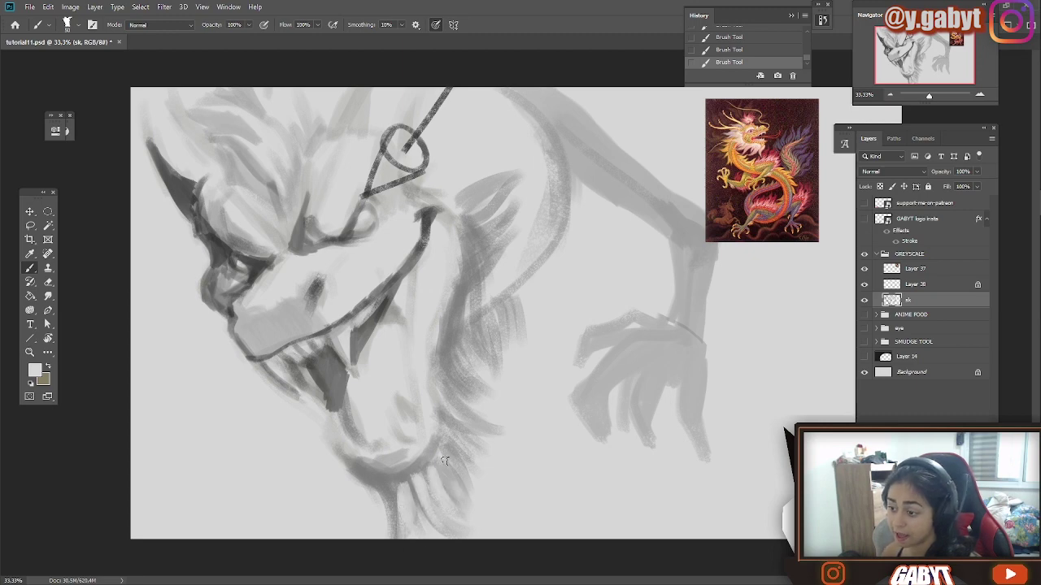
mouse_move(443, 462)
left_mouse_down()
mouse_move(488, 196)
mouse_move(496, 262)
left_mouse_up()
- Paint light fangs and a tongue curling out of the mouth, using tones sampled from the sketch
key("ctrl+space")
left_click(411, 329, "ctrl")
left_click(500, 191, "alt")
left_click(470, 161, "alt")
left_click_drag(466, 179, 455, 258)
left_click_drag(438, 238, 454, 298)
mouse_move(408, 269)
left_mouse_down()
mouse_move(433, 243)
mouse_move(393, 283)
left_mouse_up()
left_click_drag(383, 282, 397, 403)
mouse_move(306, 299)
left_mouse_down()
mouse_move(355, 329)
mouse_move(317, 294)
left_mouse_up()
left_click_drag(396, 268, 400, 319)
left_click(413, 277, "alt")
mouse_move(452, 252)
left_mouse_down()
mouse_move(439, 323)
mouse_move(273, 492)
mouse_move(418, 341)
left_mouse_up()
- Trim the tongue's outer edge with the background tone and deepen the shadows inside the mouth
left_click(343, 465, "alt")
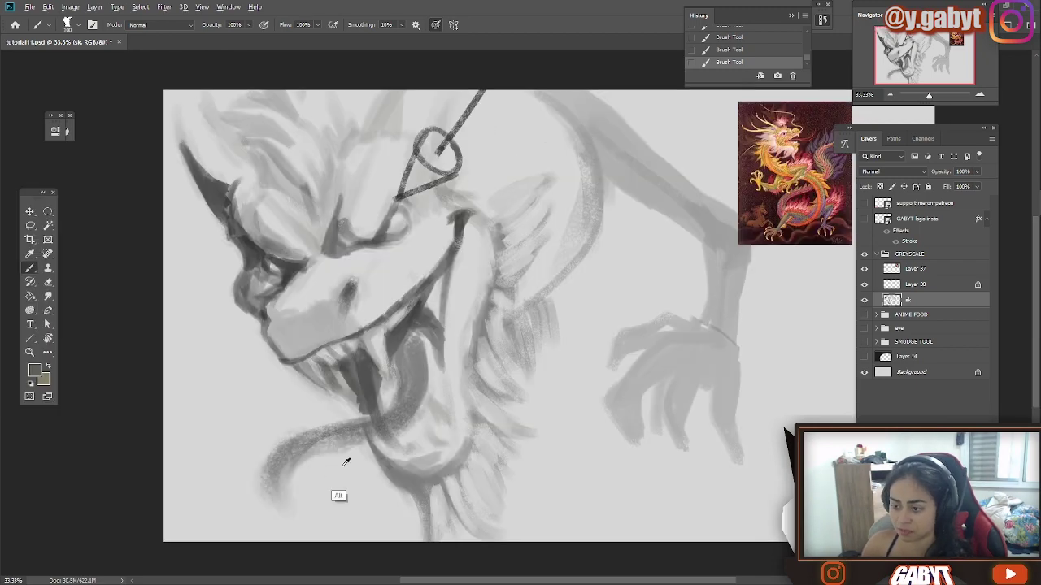
left_click_drag(361, 443, 292, 481)
left_click(431, 325, "alt")
left_click_drag(431, 322, 449, 404)
left_click_drag(421, 326, 400, 374)
left_click_drag(387, 446, 440, 446)
mouse_move(421, 412)
left_mouse_down()
mouse_move(392, 442)
mouse_move(393, 378)
mouse_move(393, 413)
left_mouse_up()
mouse_move(440, 375)
left_mouse_down()
mouse_move(453, 436)
mouse_move(382, 464)
left_mouse_up()
- Define the lower jaw's inner lip line with a sampled dark tone
left_click(457, 358, "alt")
left_click_drag(446, 317, 451, 390)
left_click_drag(448, 351, 450, 437)
- Shade the wrinkle on the snout below the eye and refine the corner of the mouth
left_click(408, 234, "alt")
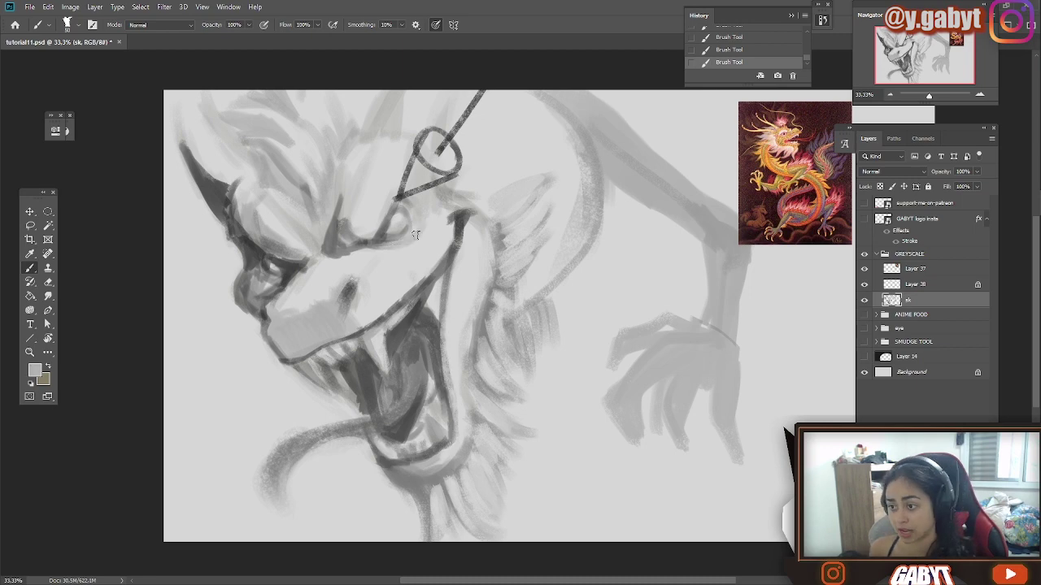
mouse_move(403, 257)
left_mouse_down()
mouse_move(389, 281)
mouse_move(391, 269)
mouse_move(383, 275)
left_mouse_up()
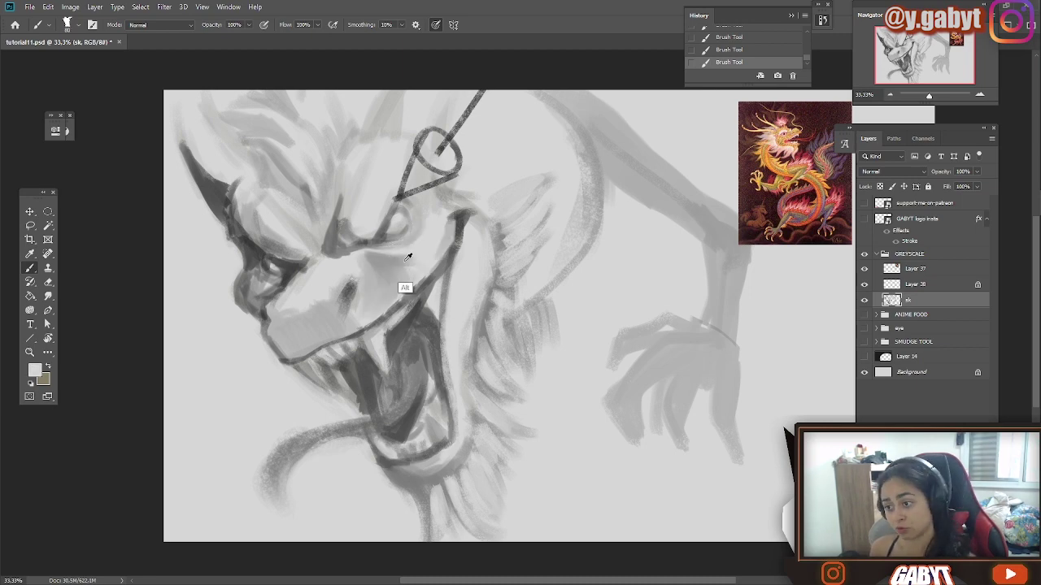
left_click(409, 252, "alt")
left_click_drag(461, 256, 464, 219)
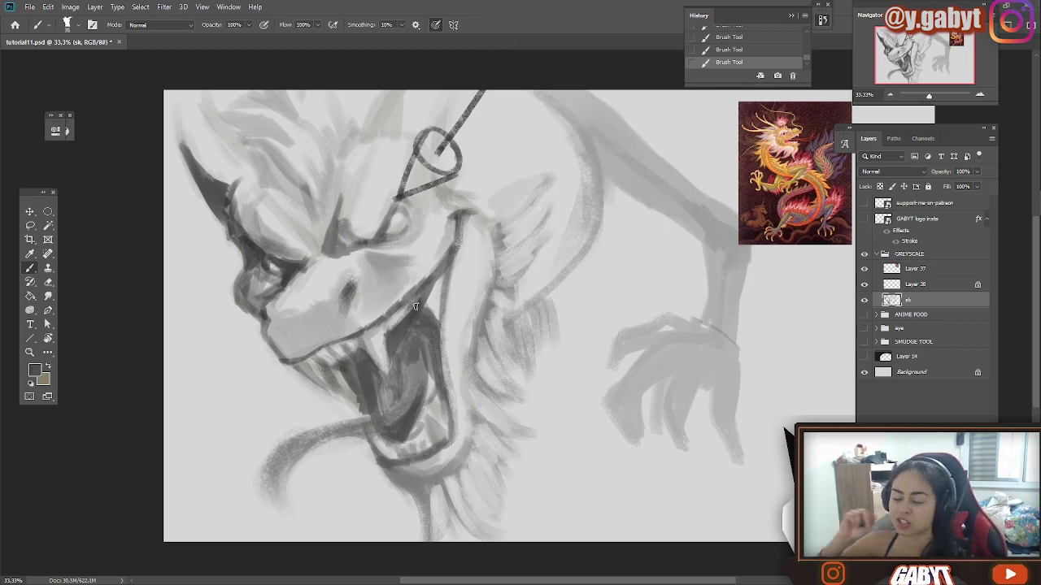
- Refine the near eye by painting its iris, lower lid and inner corner in sampled grey tones
left_click_drag(394, 214, 398, 231)
left_click_drag(384, 242, 413, 234)
left_click_drag(400, 197, 414, 216)
left_click_drag(387, 207, 374, 232)
left_click(379, 220, "alt")
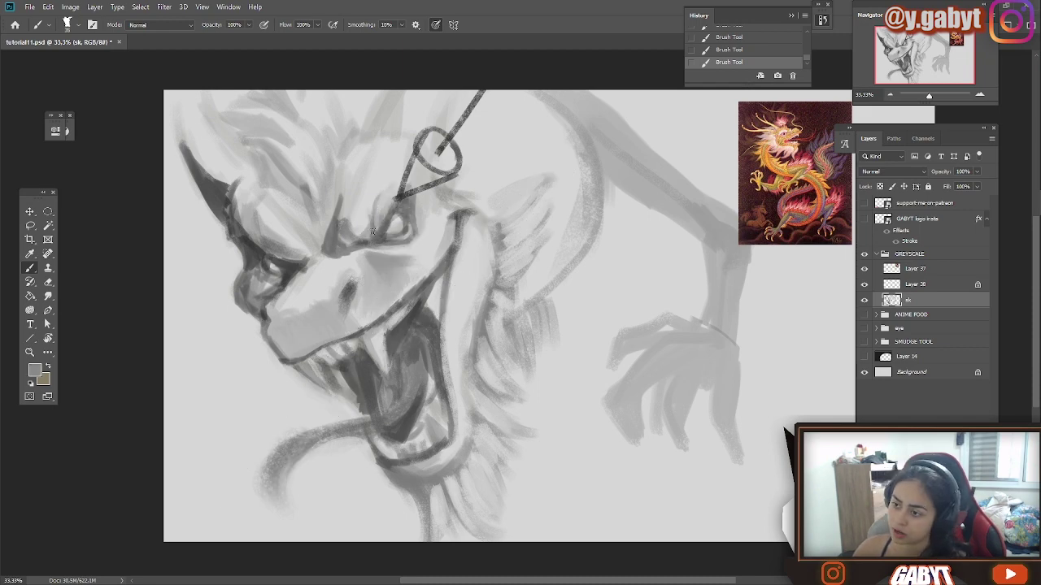
- Shade the brow ridge above the far eye and the forehead strands with sampled dark and light greys
left_click(312, 218, "alt")
mouse_move(312, 213)
left_mouse_down()
mouse_move(268, 158)
mouse_move(246, 167)
mouse_move(281, 174)
mouse_move(251, 195)
mouse_move(178, 111)
left_mouse_up()
left_click(258, 193, "alt")
left_click(244, 168, "alt")
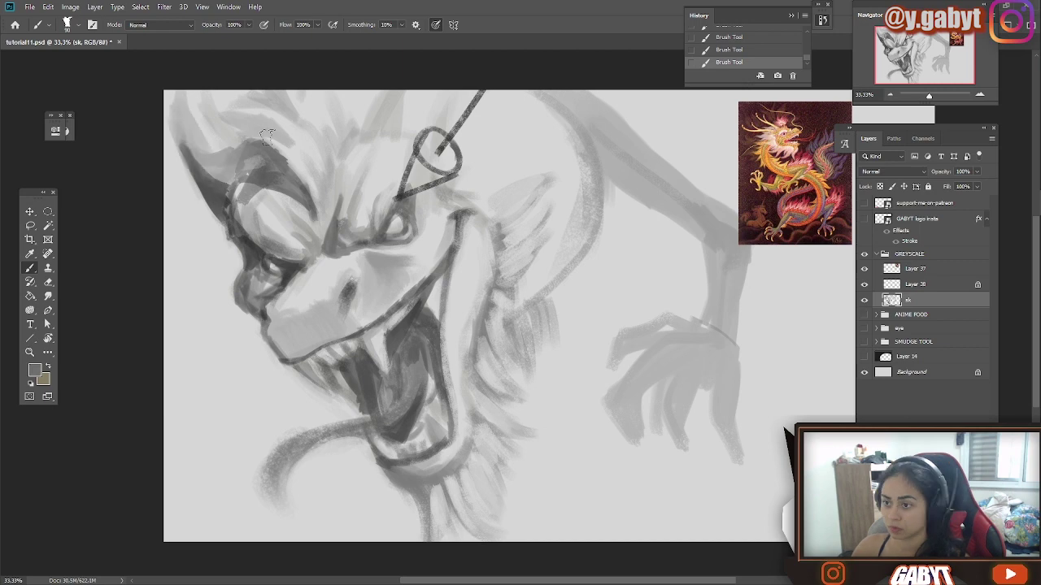
left_click_drag(265, 132, 231, 153)
left_click_drag(246, 140, 287, 130)
left_click(314, 244, "alt")
mouse_move(315, 174)
left_mouse_down()
mouse_move(332, 216)
mouse_move(333, 207)
left_mouse_up()
left_click_drag(332, 219, 311, 191)
- Define the near eye's pupil and the snout's outer edge with a sampled dark tone
left_click_drag(927, 96, 948, 94)
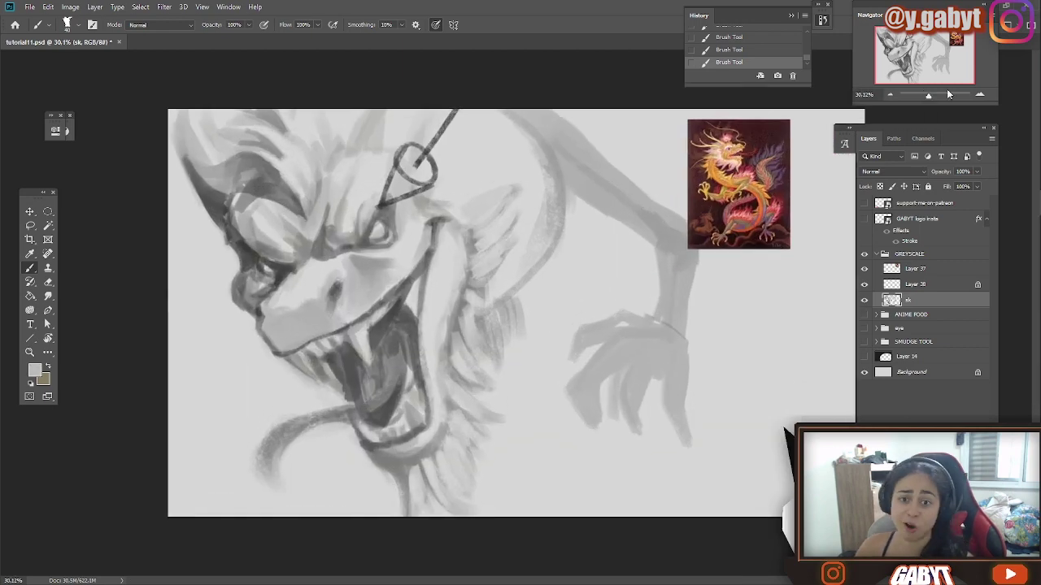
left_click(386, 239, "alt")
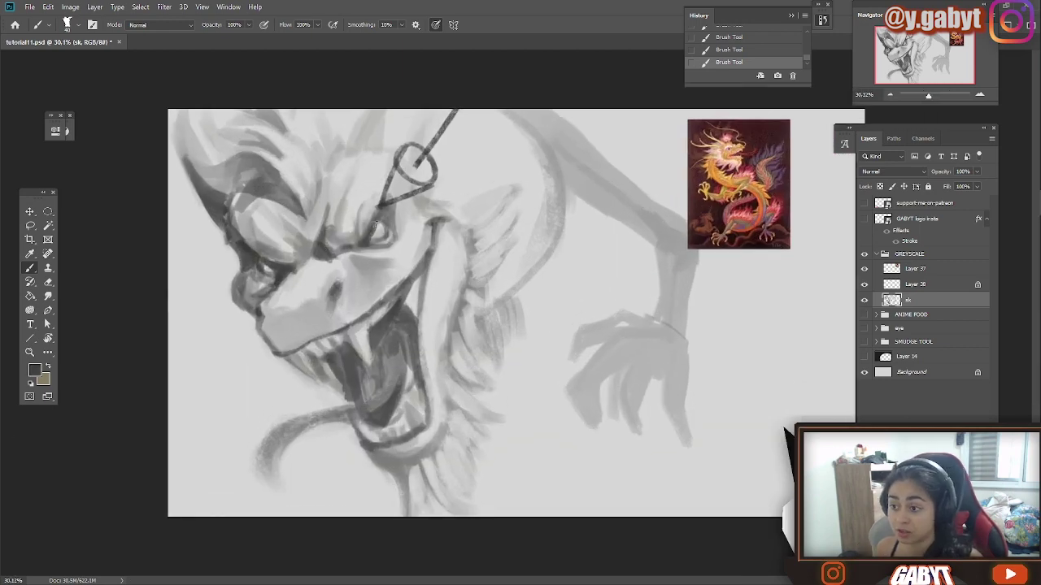
left_click_drag(243, 304, 257, 318)
- Stroke dark strands down the throat and along the lower jaw to form a jagged fringe
left_click_drag(396, 453, 406, 512)
left_click_drag(431, 475, 465, 512)
left_click_drag(446, 470, 472, 498)
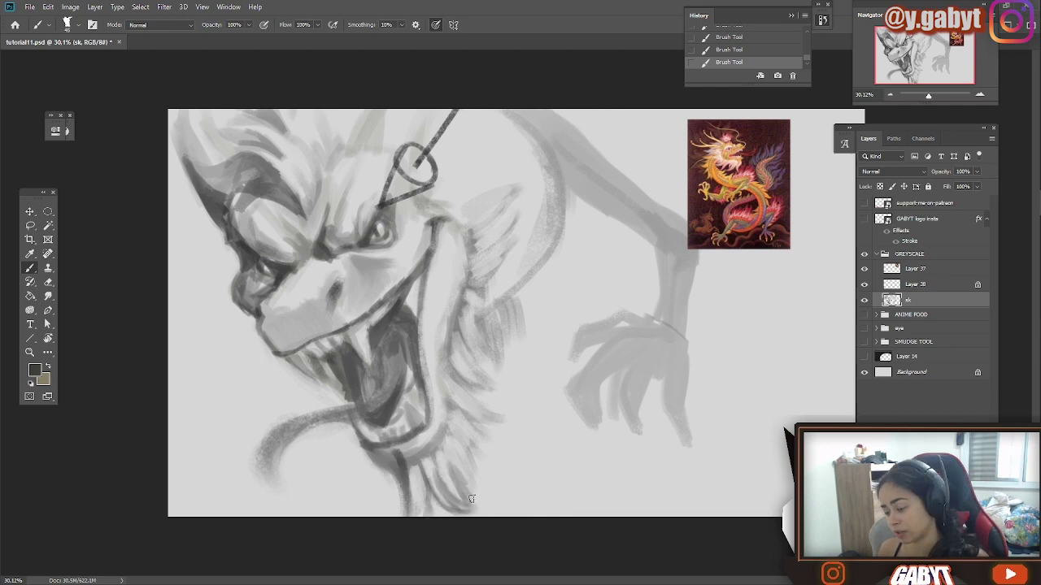
left_click_drag(460, 447, 476, 493)
left_click_drag(455, 419, 495, 447)
left_click_drag(465, 388, 505, 419)
left_click_drag(462, 348, 498, 387)
- Continue the fringe up behind the cheek with long pointed strands around the ear
left_click_drag(478, 326, 496, 369)
left_click_drag(475, 294, 506, 324)
left_click_drag(482, 273, 526, 200)
left_click_drag(466, 231, 522, 186)
left_click_drag(481, 187, 489, 135)
left_click_drag(456, 200, 484, 163)
- Paint the rounded jaw band from behind the eye down to the throat with sampled tones
left_click(452, 213, "alt")
left_click_drag(454, 208, 458, 250)
left_click(459, 213, "alt")
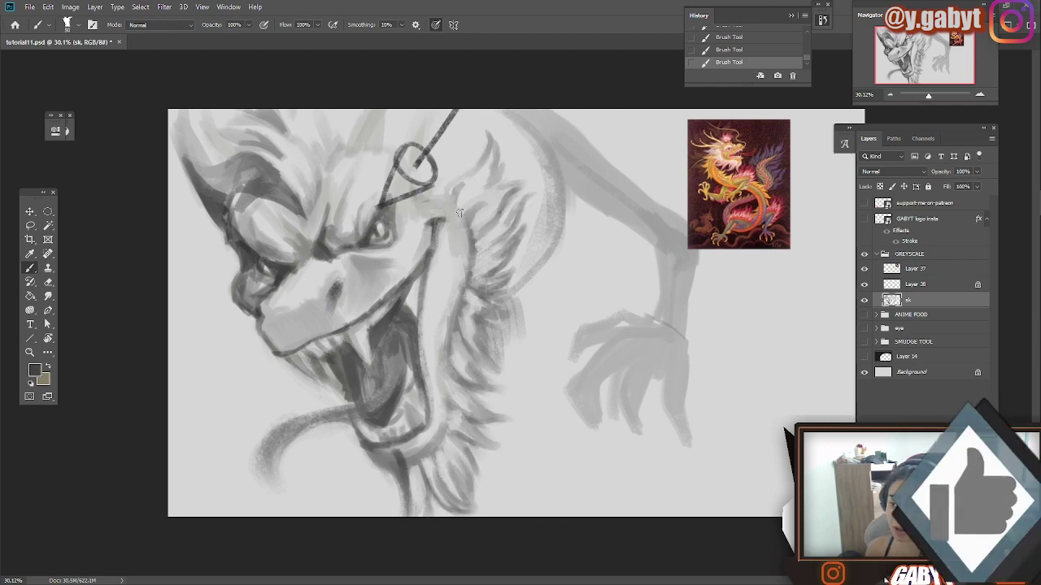
left_click_drag(439, 183, 467, 260)
left_click(462, 267, "alt")
mouse_move(430, 204)
left_mouse_down()
mouse_move(462, 255)
mouse_move(415, 502)
left_mouse_up()
- Shade the outer side of the jaw band, the throat and the fringe roots with a sampled mid grey
left_click(449, 349, "alt")
left_click(449, 350, "alt")
left_click_drag(446, 439, 415, 503)
left_click_drag(453, 379, 446, 460)
left_click_drag(468, 286, 478, 301)
key("ctrl+z")
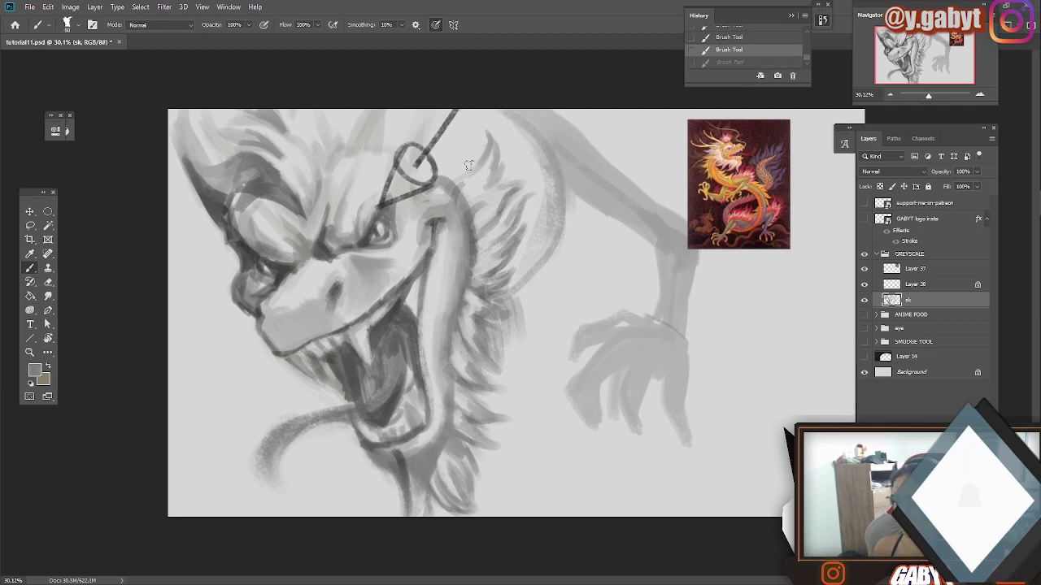
key("ctrl+shift+z")
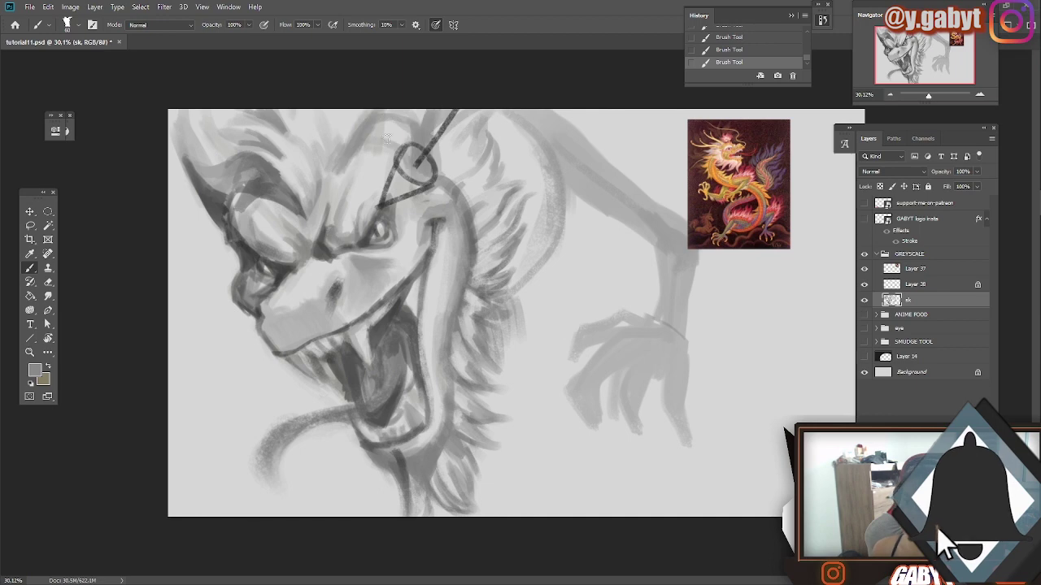
- Block in the horn at the top of the forehead with a dark tone sampled from the nostril
left_click(337, 298, "alt")
left_click_drag(369, 116, 350, 158)
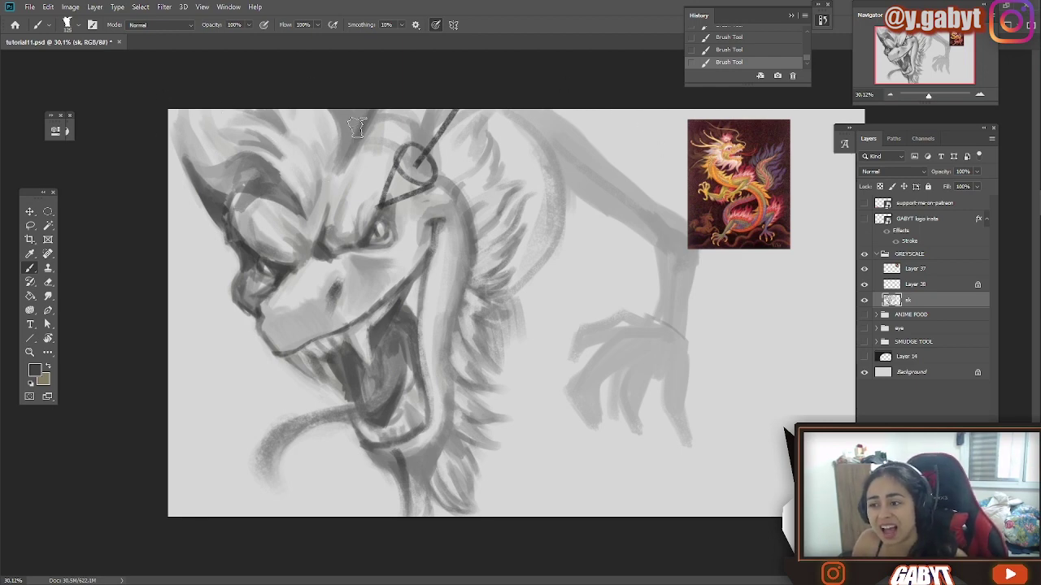
- Try painting the forehead horn darker and extending strokes across the hair
mouse_move(356, 128)
left_mouse_down()
mouse_move(370, 106)
mouse_move(357, 98)
mouse_move(343, 161)
mouse_move(336, 101)
mouse_move(336, 156)
left_mouse_up()
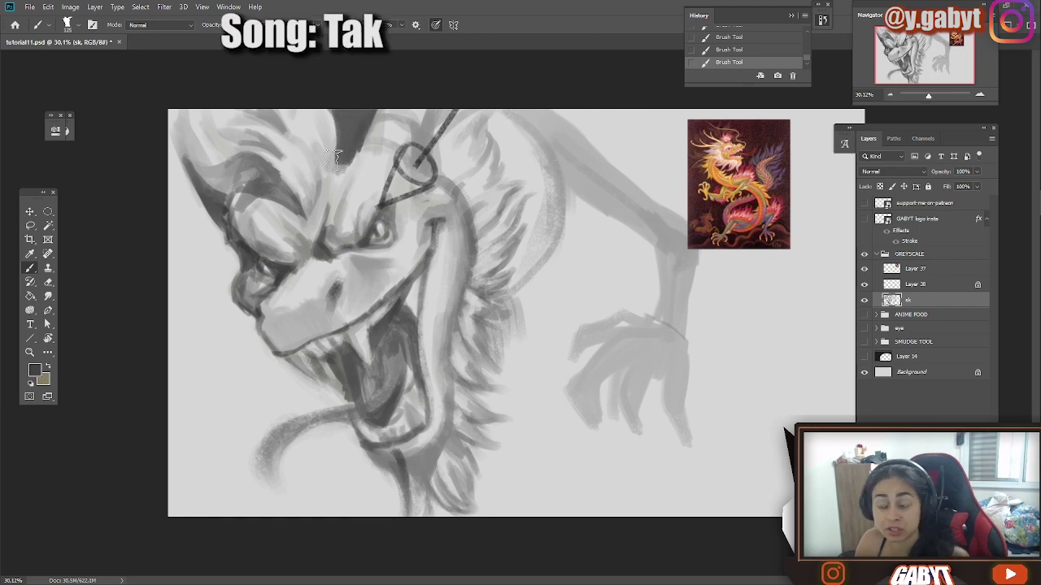
key("ctrl+z")
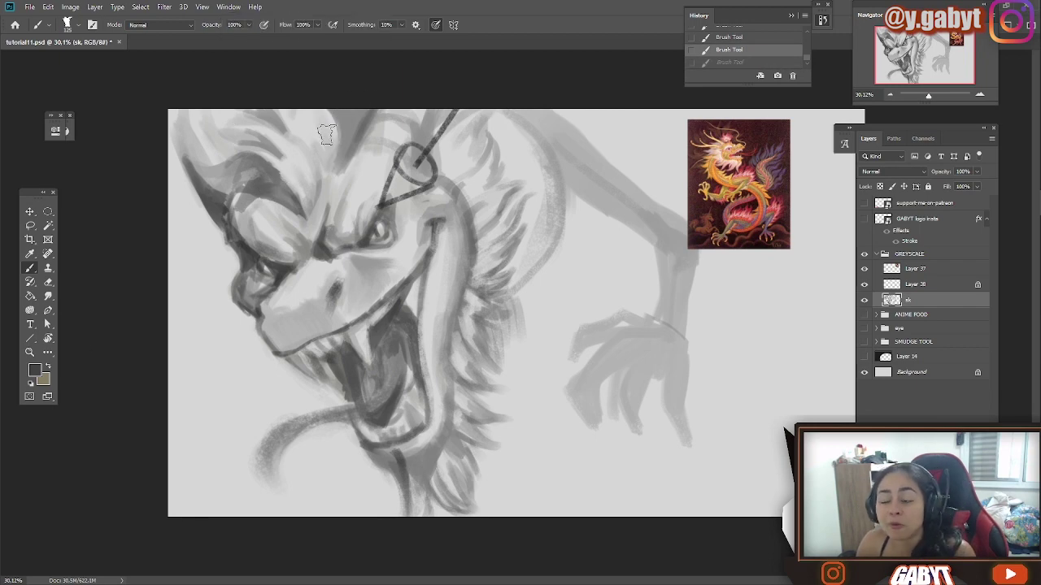
mouse_move(336, 133)
left_mouse_down()
mouse_move(309, 171)
mouse_move(277, 155)
mouse_move(260, 179)
mouse_move(276, 146)
left_mouse_up()
key("ctrl+z")
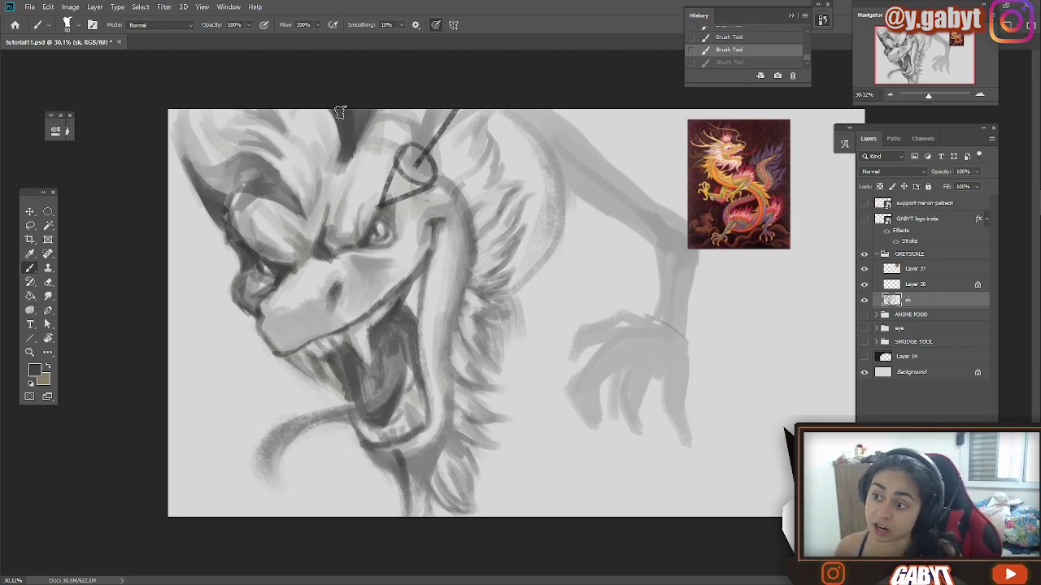
left_click_drag(361, 114, 342, 166)
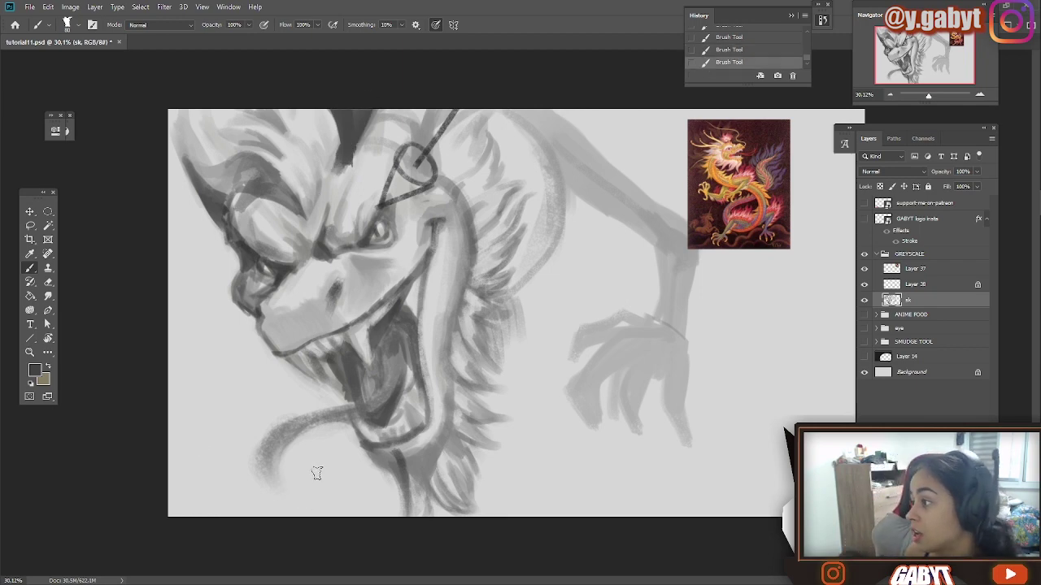
key("ctrl+z")
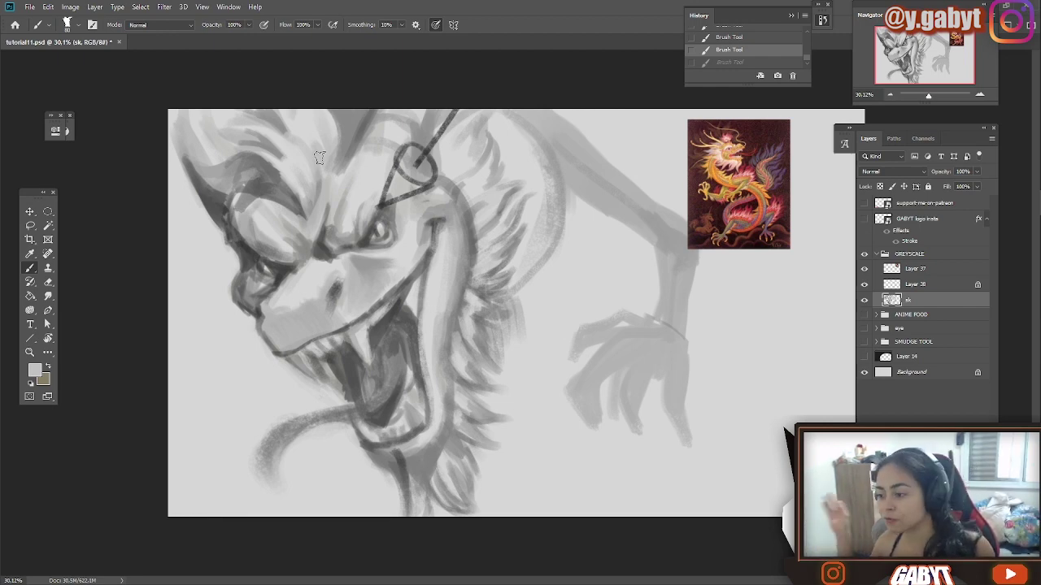
- Paint hair strands sweeping back over the forehead and along the far horn with sampled greys
left_click(362, 148, "alt")
mouse_move(320, 158)
left_mouse_down()
mouse_move(354, 151)
mouse_move(285, 110)
mouse_move(229, 118)
left_mouse_up()
left_click_drag(254, 143, 222, 110)
left_click(275, 118, "alt")
left_click_drag(213, 203, 174, 122)
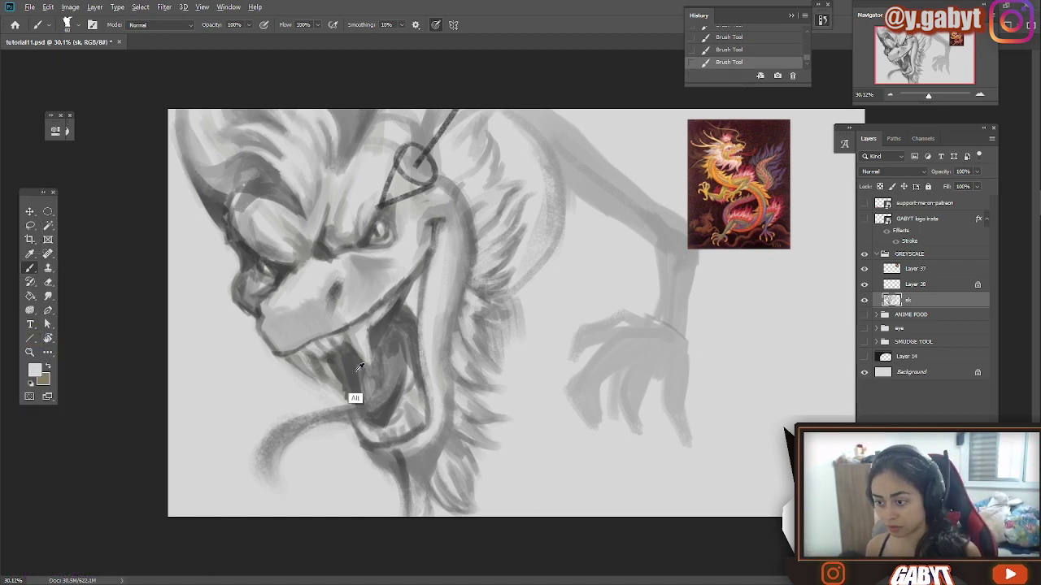
- Darken the tip and underside of the snout and add loose grey hatching behind the far side of the face
left_click(352, 398, "alt")
left_click_drag(326, 325, 272, 345)
left_click_drag(290, 303, 267, 332)
left_click_drag(323, 317, 294, 358)
left_click(328, 388, "alt")
mouse_move(241, 309)
left_mouse_down()
mouse_move(204, 241)
mouse_move(325, 397)
mouse_move(266, 366)
left_mouse_up()
left_click(229, 355, "alt")
- Add small teeth along the jaw behind the large fang, using tones sampled from the face and mouth
left_click(373, 238, "alt")
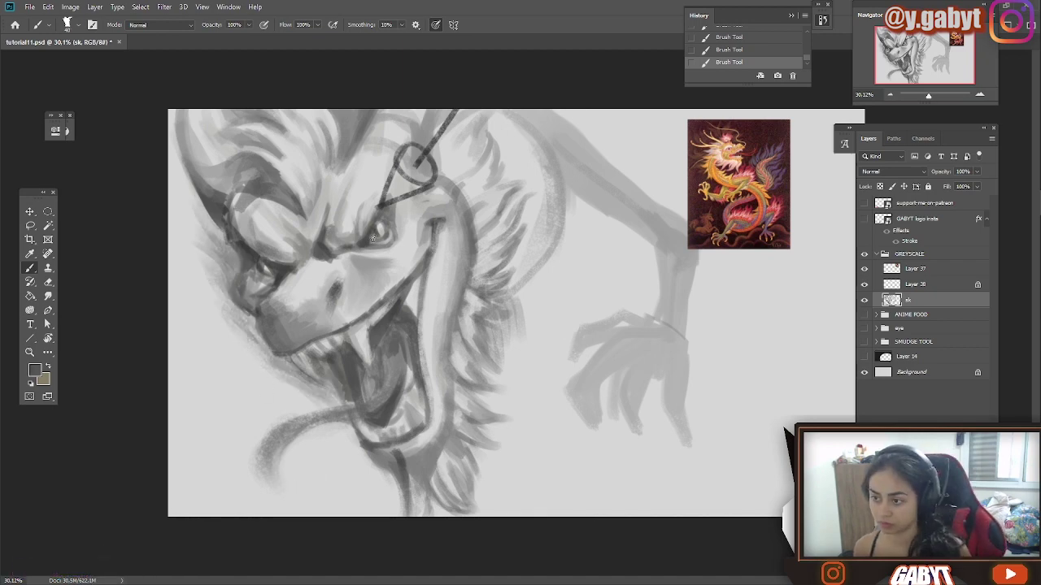
left_click(375, 182, "alt")
left_click(385, 325, "alt")
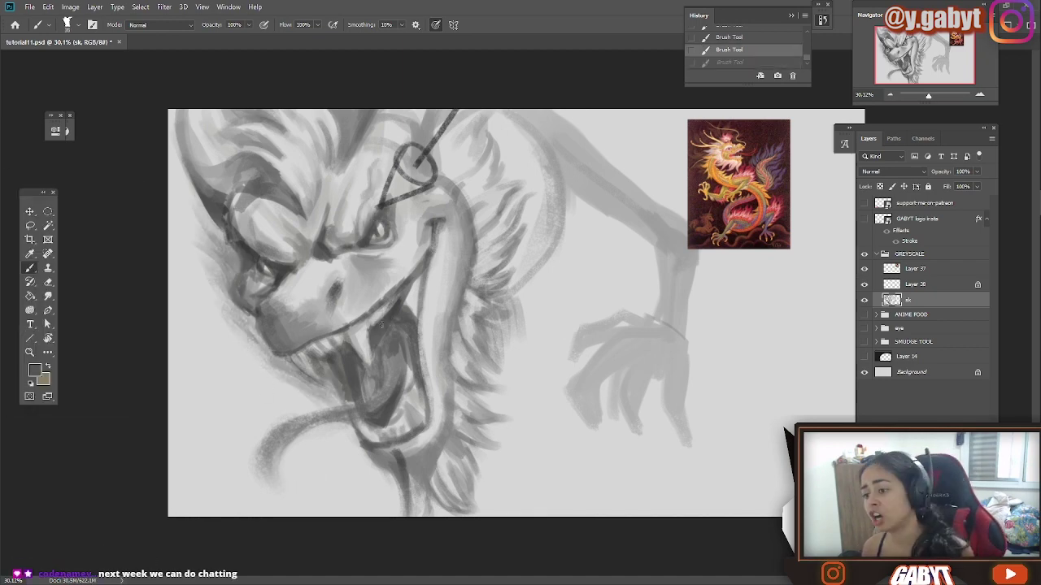
left_click_drag(404, 290, 416, 324)
left_click(395, 306, "alt")
left_click(409, 404, "alt")
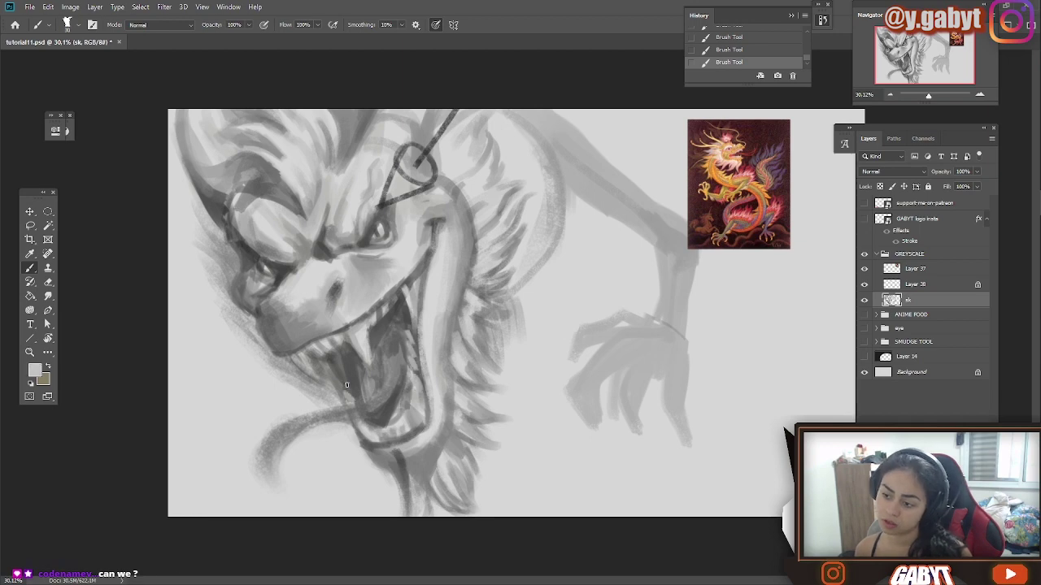
- Darken the underside of the lower jaw and shade the snout bridge beside the nostril
left_click(376, 476, "alt")
left_click_drag(377, 474, 432, 441)
left_click_drag(326, 286, 295, 316)
left_click_drag(314, 260, 294, 293)
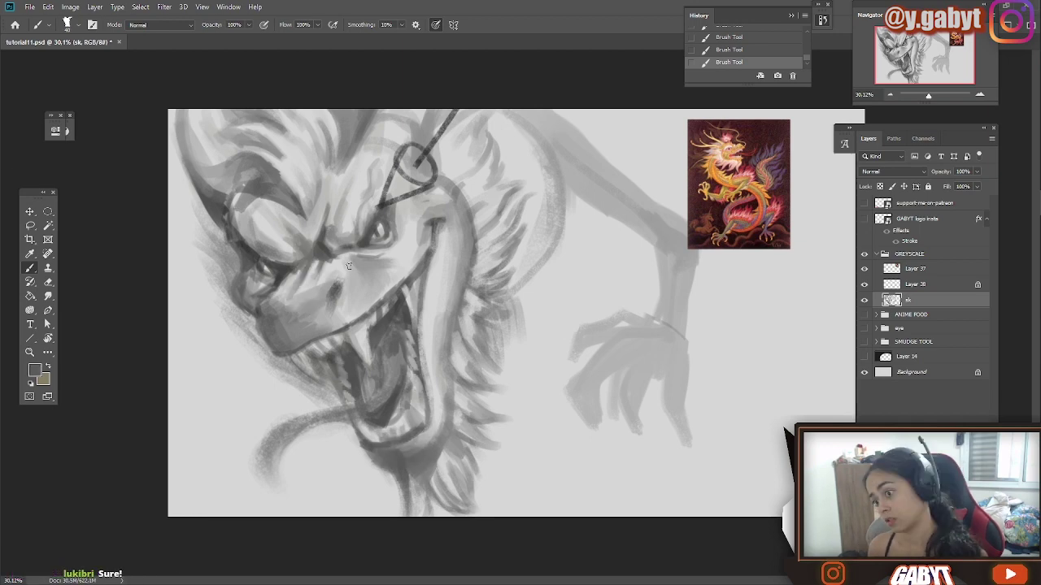
- Model the muzzle wrinkles beneath the near eye and the brow above it with sampled light and dark greys
left_click(352, 276, "alt")
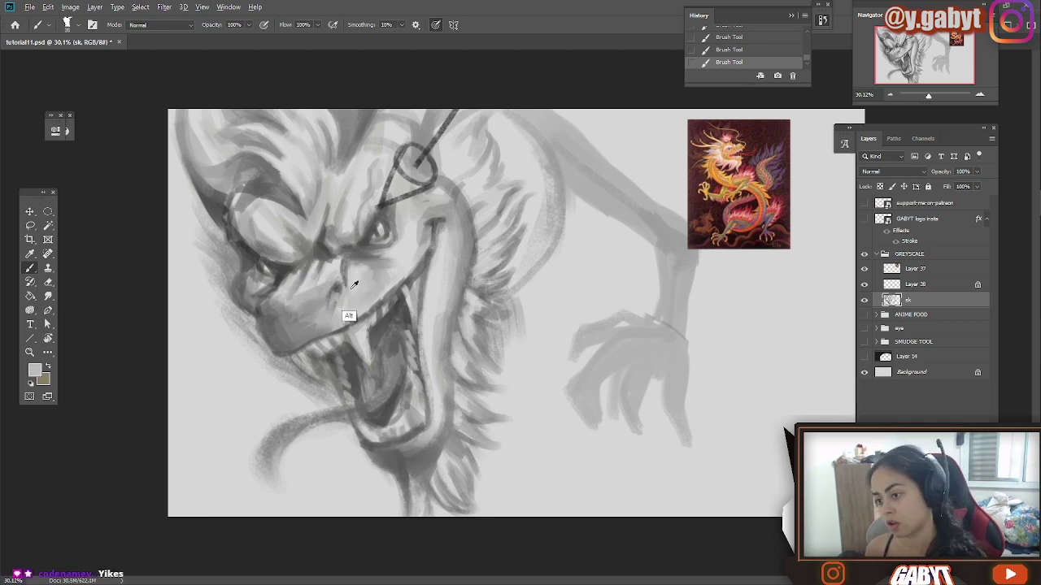
left_click(348, 273, "alt")
mouse_move(343, 262)
left_mouse_down()
mouse_move(391, 265)
mouse_move(370, 260)
mouse_move(402, 254)
mouse_move(414, 218)
mouse_move(429, 217)
mouse_move(331, 387)
mouse_move(401, 265)
left_mouse_up()
left_click(358, 298, "alt")
left_click(389, 249, "alt")
left_click(405, 266, "alt")
left_click_drag(391, 213, 418, 156)
left_click(422, 205, "alt")
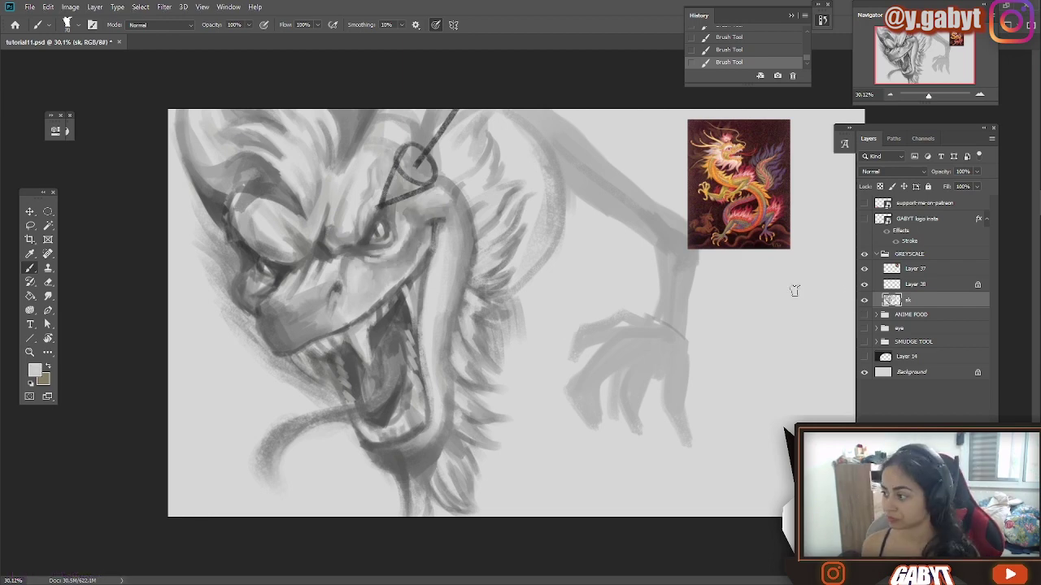
- Hide the light-source sketch on Layer 38 and refine the near eye's contour and the lower teeth
left_click(864, 285)
left_click_drag(385, 208, 364, 223)
left_click_drag(373, 260, 362, 267)
left_click(394, 334, "alt")
left_click_drag(417, 382, 405, 413)
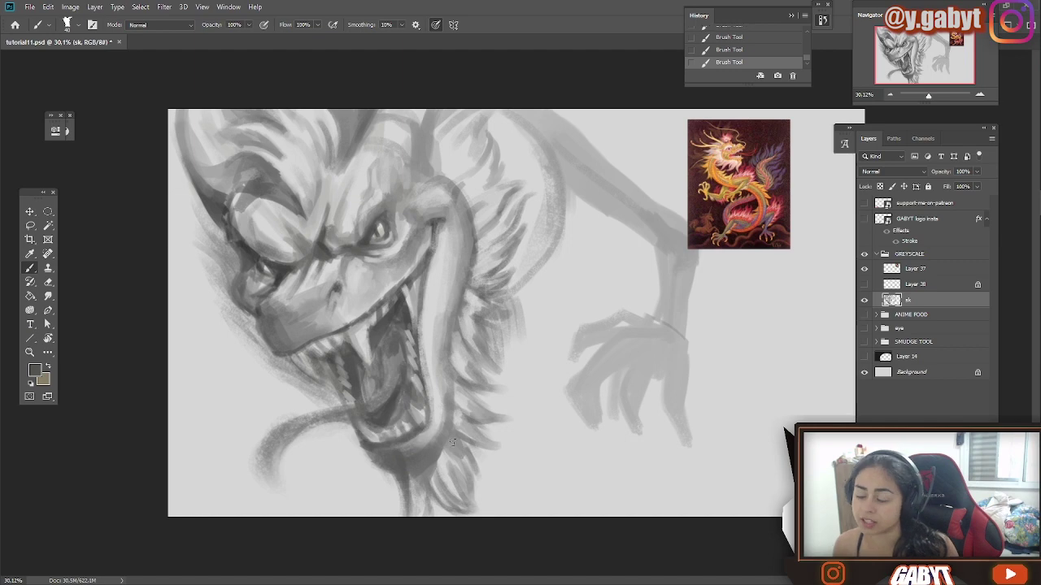
- Deepen the shadows under the chin, on the snout tip and across the far brow and horn
left_click(395, 455, "alt")
left_click_drag(399, 452, 375, 435)
left_click_drag(297, 334, 337, 297)
mouse_move(326, 232)
left_mouse_down()
mouse_move(276, 211)
mouse_move(203, 134)
left_mouse_up()
left_click_drag(929, 96, 928, 96)
left_click(247, 296, "alt")
left_click_drag(262, 320, 309, 373)
- Fill the neck curve behind the fringe with dark shading, sampling greys from the surrounding area
left_click(485, 285, "alt")
mouse_move(520, 291)
left_mouse_down()
mouse_move(541, 266)
mouse_move(557, 182)
left_mouse_up()
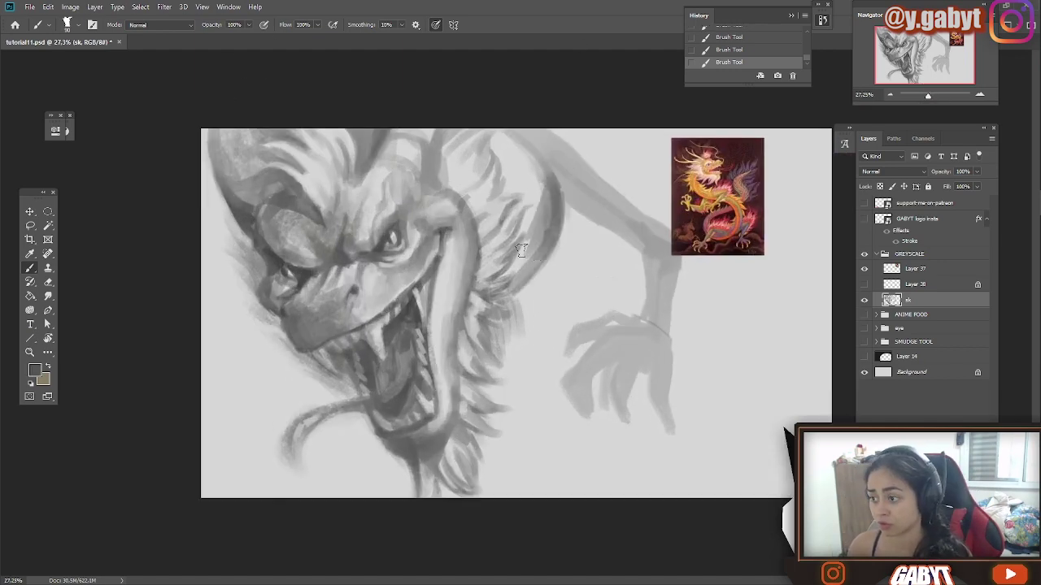
left_click_drag(537, 244, 559, 134)
left_click(535, 158, "alt")
mouse_move(561, 224)
left_mouse_down()
mouse_move(515, 280)
mouse_move(545, 240)
left_mouse_up()
left_click(526, 324, "alt")
left_click(537, 232, "alt")
mouse_move(512, 301)
left_mouse_down()
mouse_move(544, 259)
mouse_move(568, 159)
left_mouse_up()
- Paint dark pointed claws and shaded fingers on the dragon's hand
mouse_move(571, 356)
left_mouse_down()
mouse_move(561, 411)
mouse_move(610, 419)
left_mouse_up()
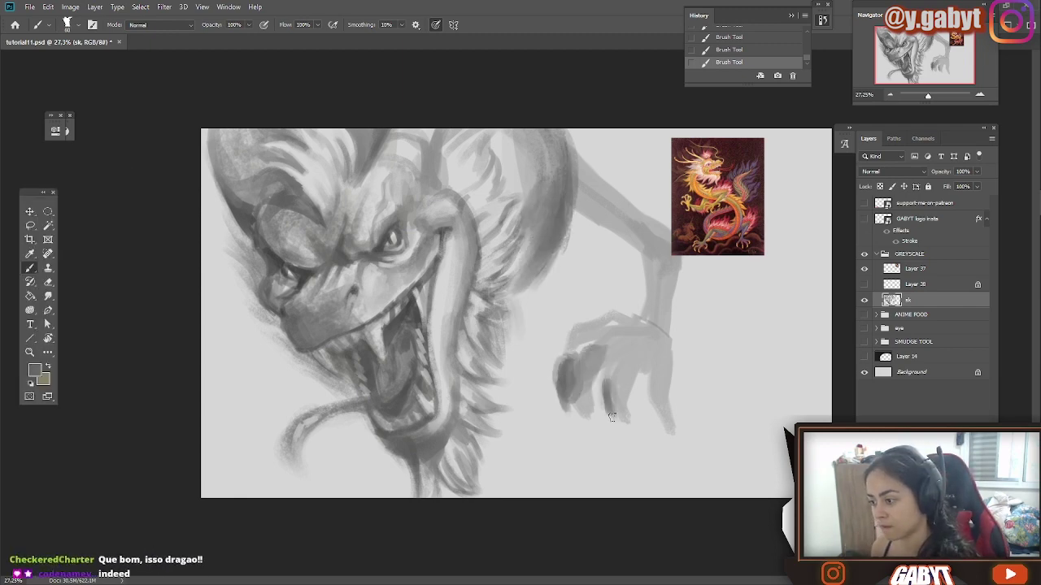
left_click_drag(626, 346, 622, 407)
left_click_drag(647, 367, 644, 419)
left_click_drag(663, 330, 636, 407)
left_click_drag(590, 359, 630, 347)
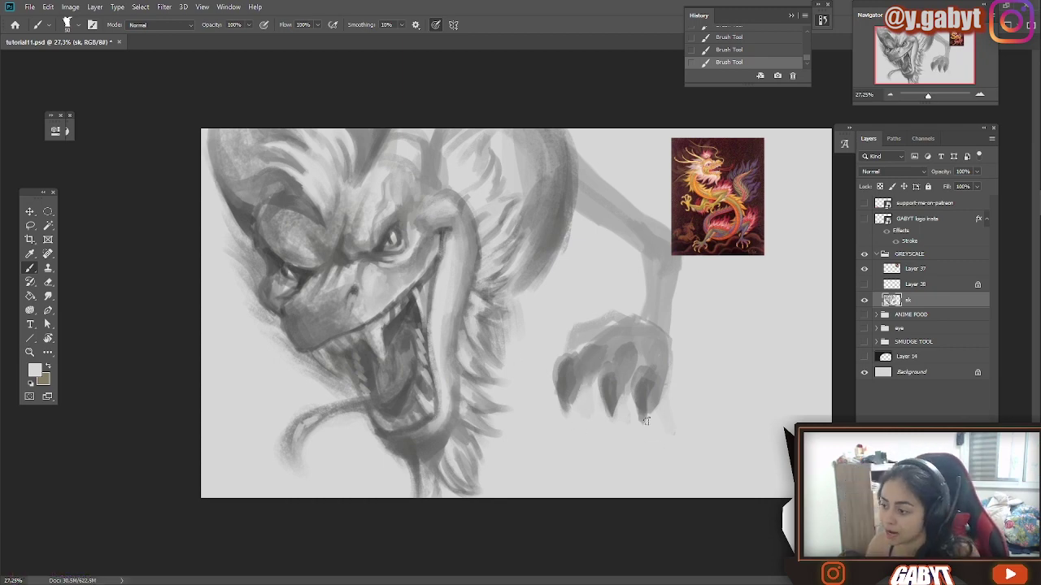
- Trim the claws with the background tone, shade the wrist and forearm, and hide the reference image on Layer 37
left_click(597, 397, "alt")
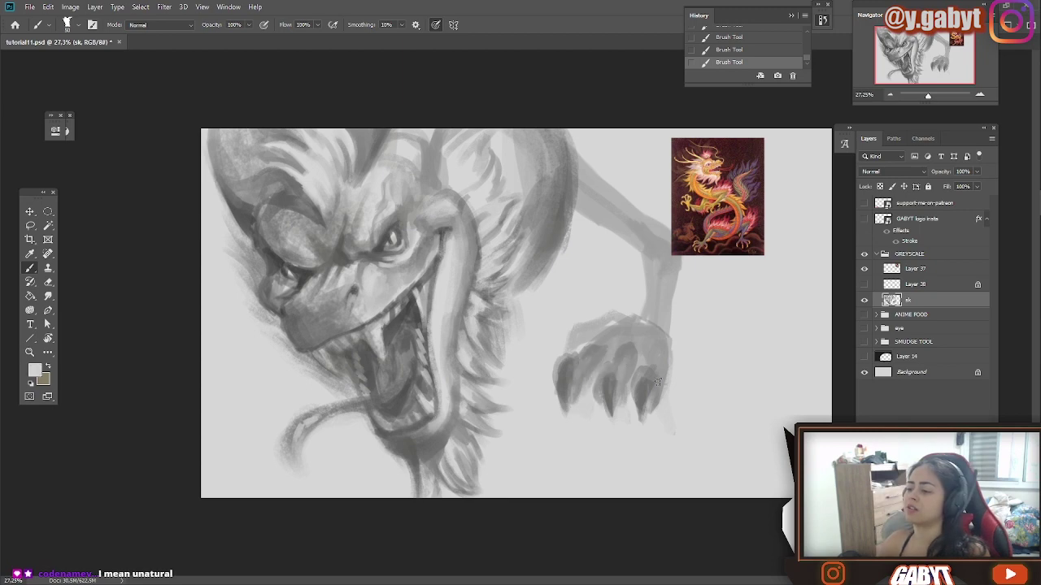
left_click_drag(617, 331, 669, 276)
left_click(915, 269)
left_click(864, 269)
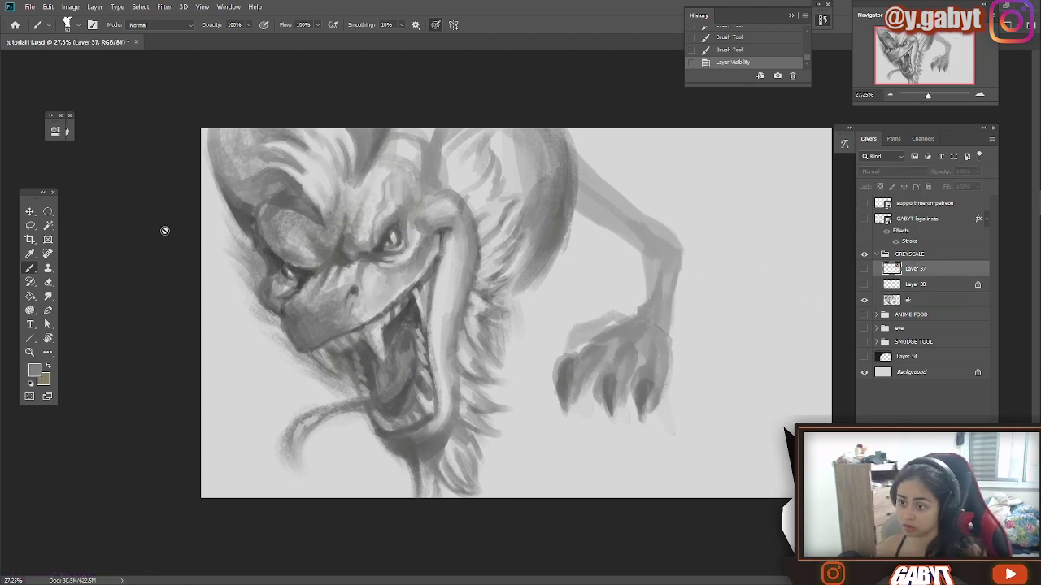
- Return to the sk layer and darken the neck where it meets the shoulder with a sampled grey
left_click(909, 300)
left_click(567, 203, "alt")
left_click_drag(561, 135, 574, 199)
- Block in the dragon's body coiling behind the arm and under the hand with a very large textured brush
left_click_drag(719, 132, 672, 476)
key("ctrl+z")
left_click_drag(801, 147, 728, 394)
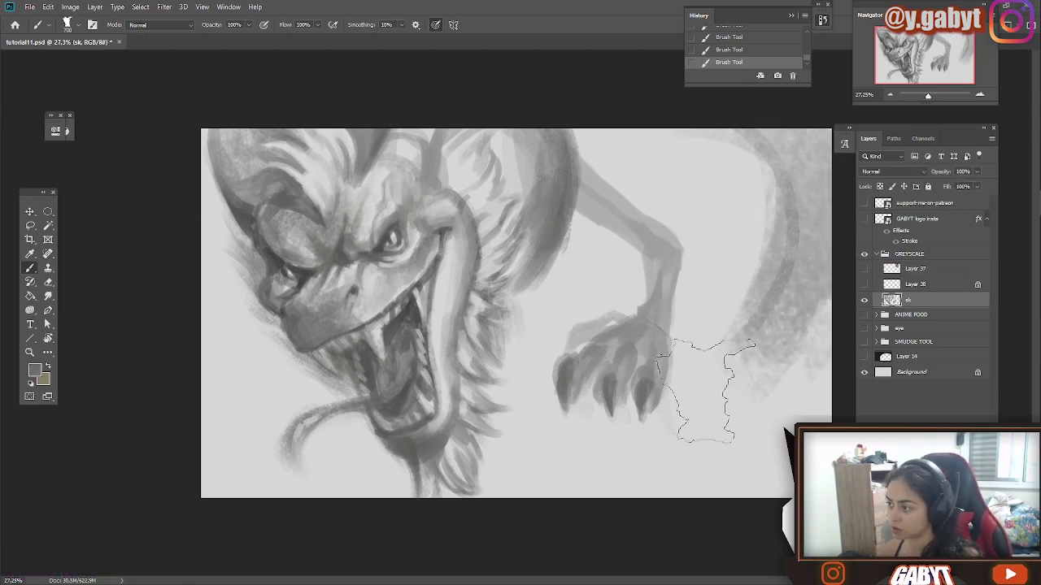
left_click_drag(740, 134, 732, 366)
left_click_drag(496, 443, 682, 429)
- Paint a curved tuft of strands arching from the shoulder over the arm
left_click_drag(597, 169, 700, 226)
key("ctrl+z")
key("ctrl+z")
left_click_drag(619, 161, 715, 197)
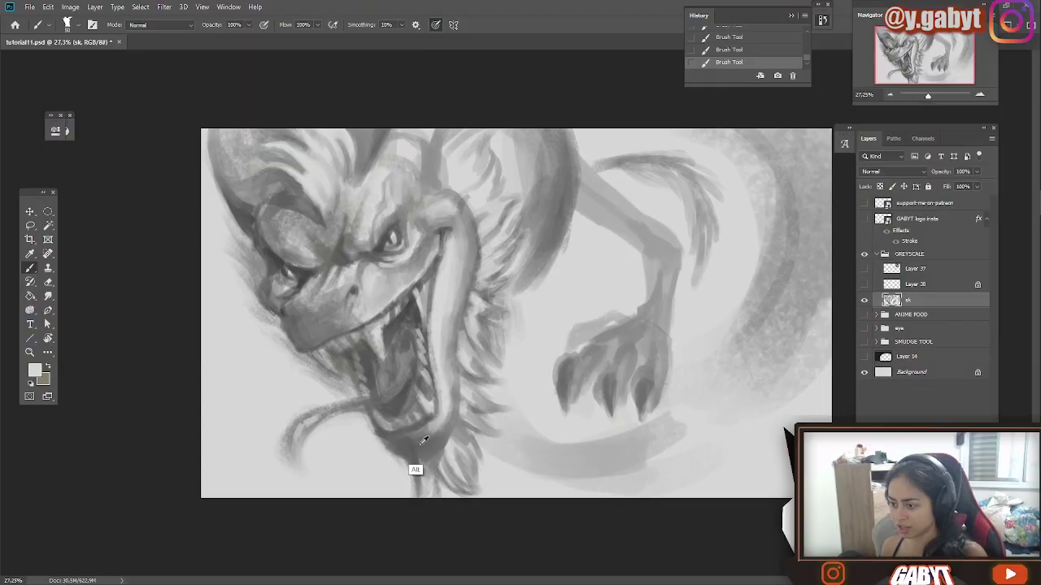
- Shape the thumb and its claw with a sampled grey and clean up the outer edge of the hand and wrist
left_click(403, 345, "alt")
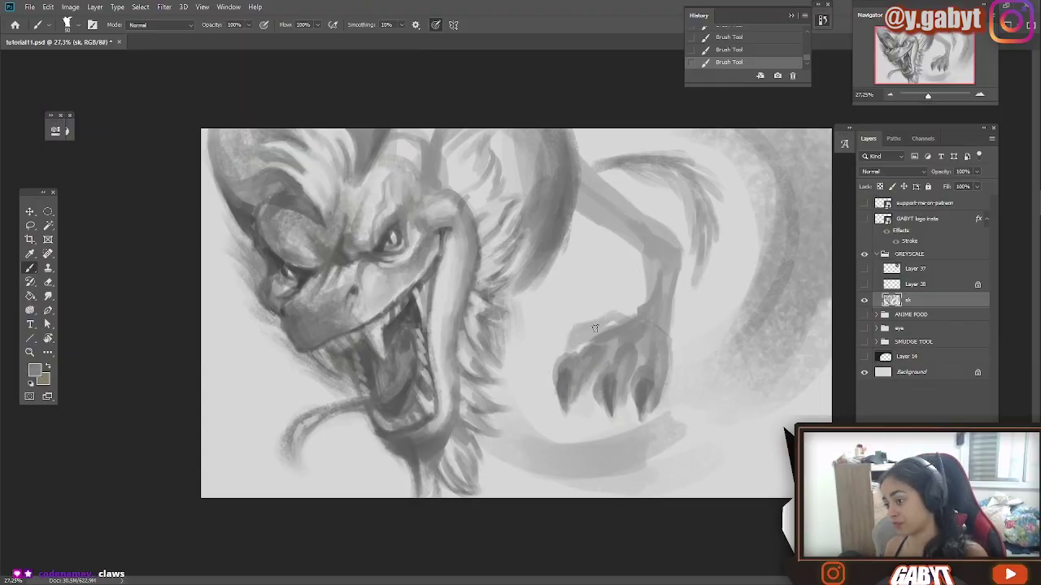
key("ctrl+z")
mouse_move(600, 327)
left_mouse_down()
mouse_move(561, 343)
mouse_move(548, 366)
left_mouse_up()
left_click_drag(610, 320, 572, 330)
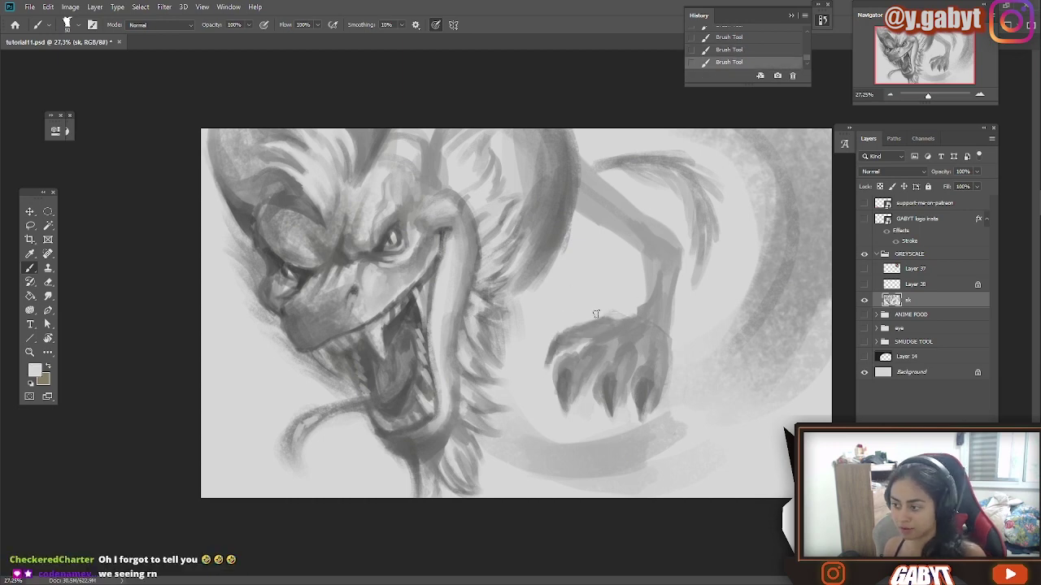
left_click_drag(670, 329, 678, 244)
- Enlarge the brush and soften the curved tuft above the arm with the light background tone
key("bracketright")
key("bracketright")
key("bracketright")
key("bracketright")
key("bracketright")
key("bracketright")
key("bracketright")
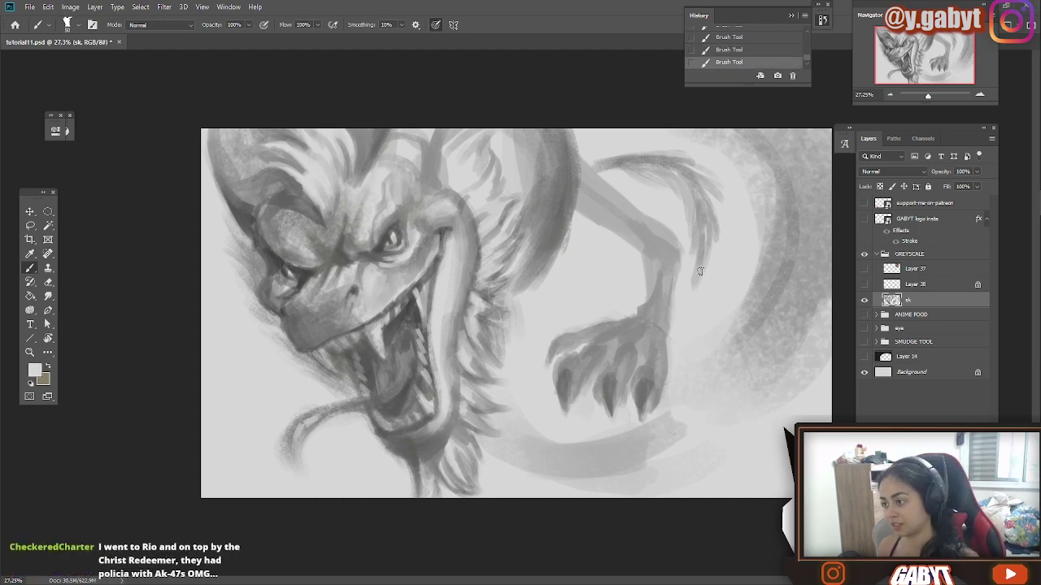
left_click_drag(618, 163, 707, 268)
- Brush textured grey shading into the lower corners of the background around the dragon
left_click(537, 253, "alt")
left_click_drag(276, 488, 208, 423)
left_click_drag(213, 350, 244, 492)
left_click_drag(659, 496, 773, 468)
- Darken the large body coil behind the arm and soften the tuft above the elbow with a sampled tone
left_click_drag(707, 134, 764, 277)
left_click_drag(756, 142, 777, 325)
mouse_move(793, 243)
left_mouse_down()
mouse_move(708, 432)
mouse_move(630, 460)
mouse_move(738, 346)
left_mouse_up()
left_click(681, 418, "alt")
left_click_drag(704, 260, 609, 162)
- Shade the shoulder, upper arm and elbow with a smaller brush and sampled greys to model the muscles
left_click(575, 159, "alt")
key("bracketleft")
key("bracketleft")
key("bracketleft")
key("bracketleft")
left_click_drag(573, 204, 638, 253)
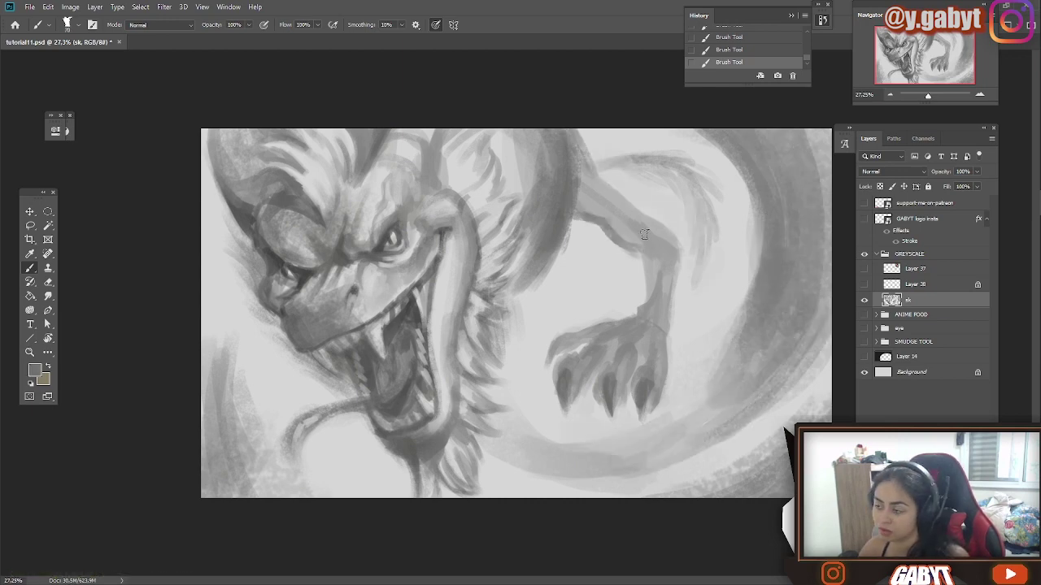
left_click_drag(600, 183, 673, 242)
left_click_drag(622, 240, 650, 281)
left_click(570, 179, "alt")
mouse_move(614, 221)
left_mouse_down()
mouse_move(582, 199)
mouse_move(557, 252)
left_mouse_up()
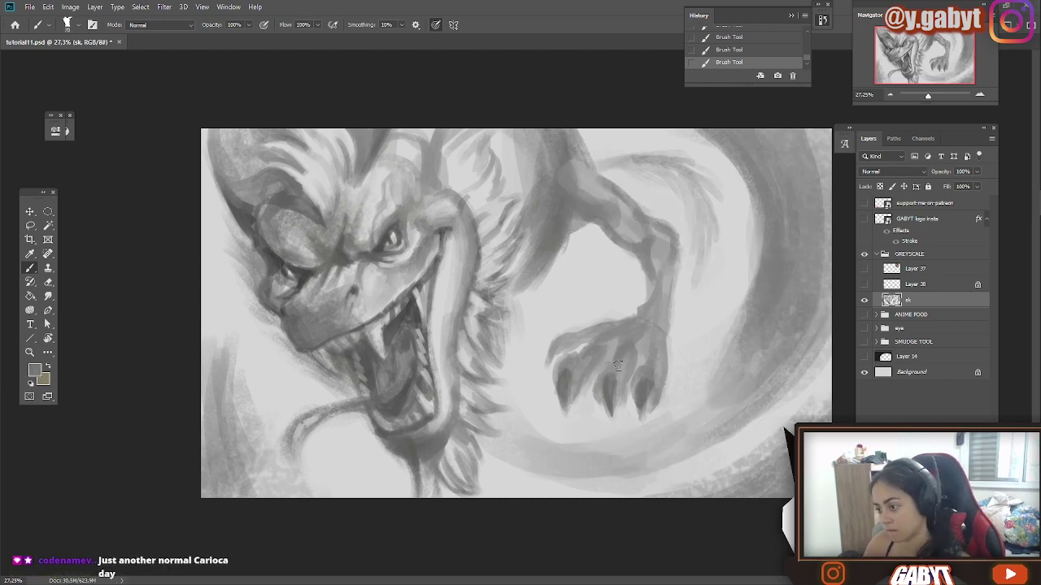
- Darken the large body coil curving behind the arm with broad strokes of sampled greys
left_click_drag(587, 345, 563, 361)
left_click_drag(801, 142, 821, 301)
left_click_drag(771, 244, 683, 415)
left_click(819, 358, "alt")
mouse_move(826, 321)
left_mouse_down()
mouse_move(816, 363)
mouse_move(777, 405)
left_mouse_up()
left_click(785, 325, "alt")
left_click_drag(801, 215, 753, 379)
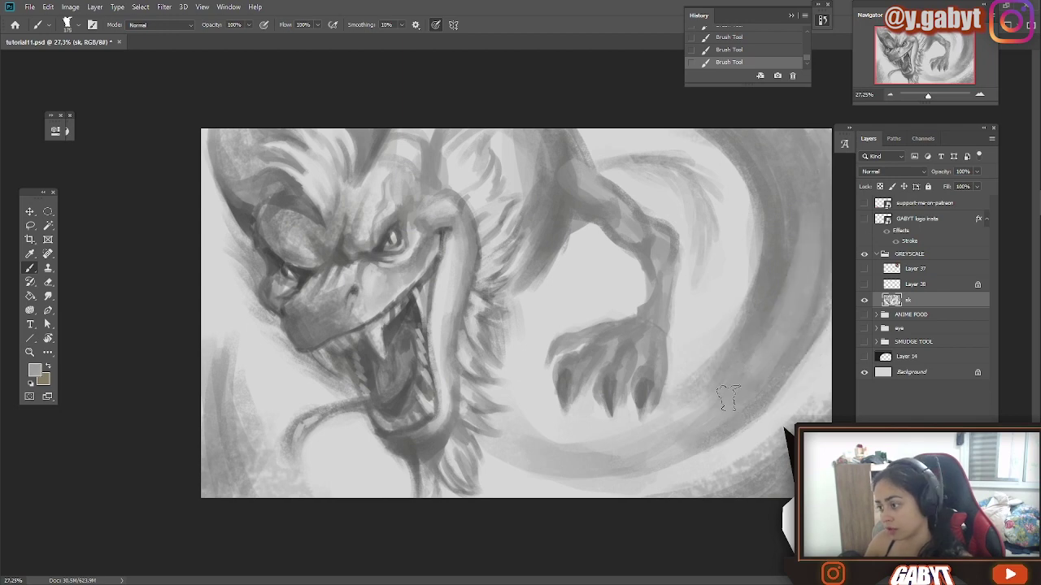
- Layer mid-grey strokes around the coil's bend and extend its shading down into the lower background
left_click(771, 304, "alt")
left_click_drag(801, 183, 731, 391)
left_click_drag(793, 293, 764, 366)
mouse_move(825, 304)
left_mouse_down()
mouse_move(772, 410)
mouse_move(712, 488)
left_mouse_up()
left_click(801, 416, "alt")
left_click_drag(735, 435, 610, 488)
left_click_drag(822, 345, 764, 427)
left_click_drag(707, 454, 634, 492)
- Brush light and mid-grey sweeping strokes along the lower coil beneath the clawed hand
left_click(561, 423, "alt")
left_click_drag(504, 435, 605, 471)
left_click_drag(709, 381, 548, 496)
left_click(537, 431, "alt")
left_click_drag(602, 439, 529, 492)
- Paint out the curved tuft above the arm and add grey patches beside and beneath the forearm
left_click_drag(709, 256, 610, 163)
left_click(667, 236, "alt")
left_click_drag(715, 195, 712, 256)
left_click_drag(706, 199, 698, 297)
left_click_drag(592, 269, 541, 322)
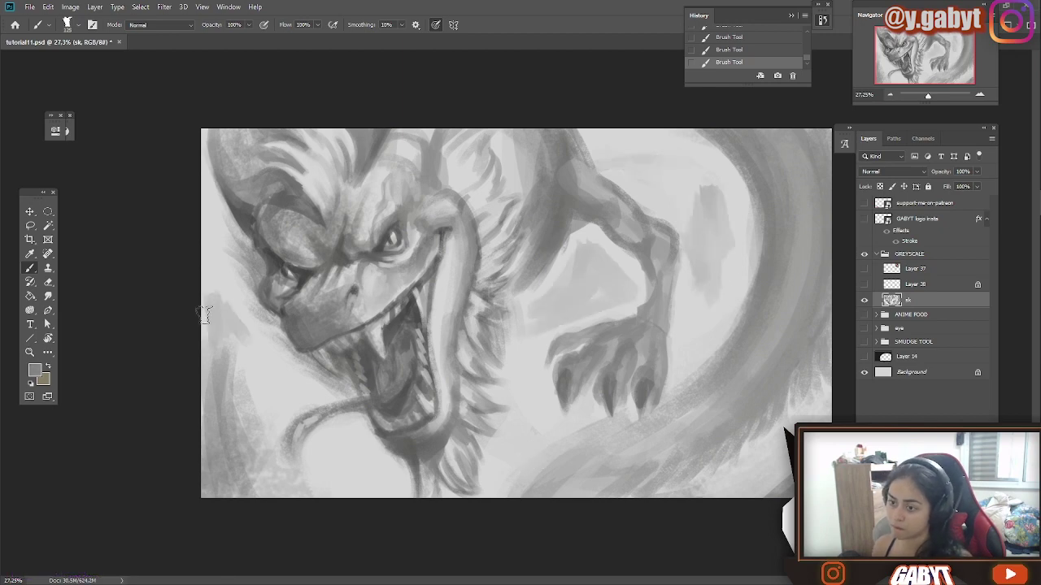
- Add loose grey background strokes below the snout, above the elbow and around the forearm
left_click_drag(204, 314, 276, 394)
left_click_drag(716, 204, 728, 284)
left_click_drag(627, 168, 704, 150)
left_click_drag(712, 211, 700, 346)
left_click(628, 279, "alt")
mouse_move(590, 248)
left_mouse_down()
mouse_move(622, 301)
mouse_move(541, 302)
left_mouse_up()
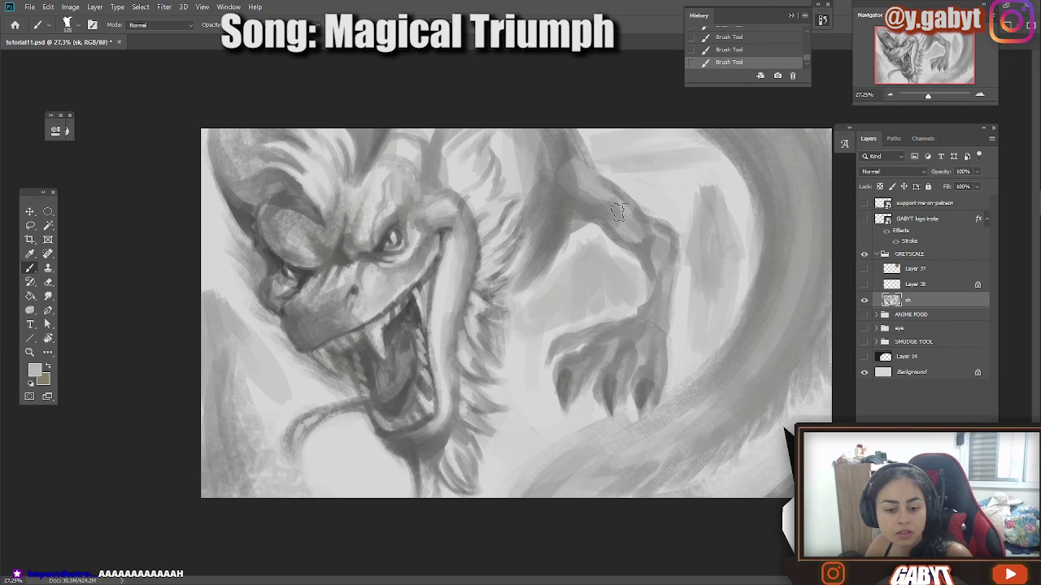
left_click(410, 342, "alt")
mouse_move(416, 285)
left_mouse_down()
mouse_move(398, 382)
mouse_move(380, 193)
mouse_move(309, 325)
left_mouse_up()
key("ctrl+z")
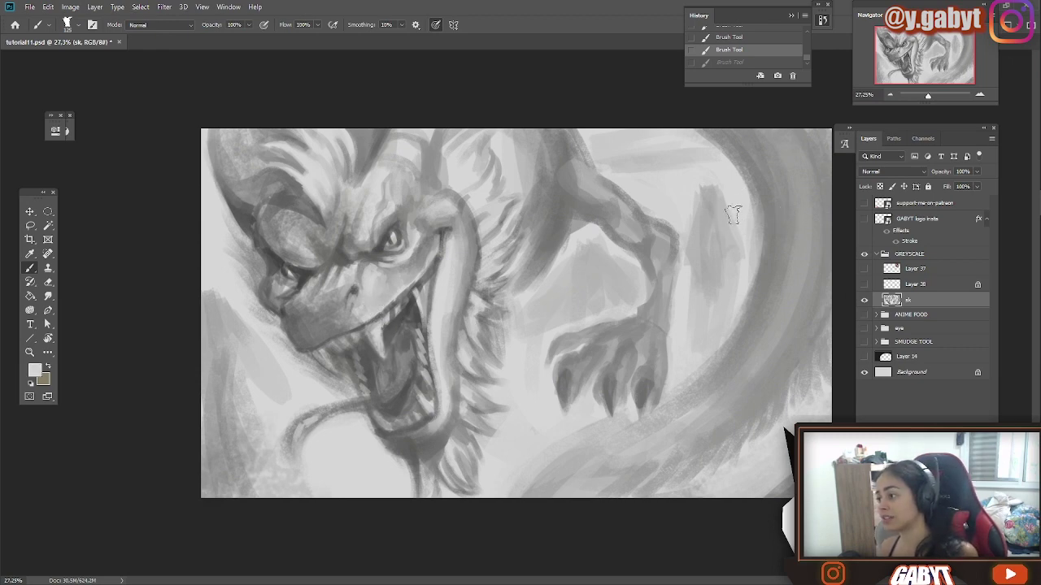
- Enlarge the brush to 1000 px and dab the light tone over the coil behind the arm
key("]")
key("]")
key("]")
key("]")
key("]")
key("]")
key("]")
key("]")
key("]")
key("]")
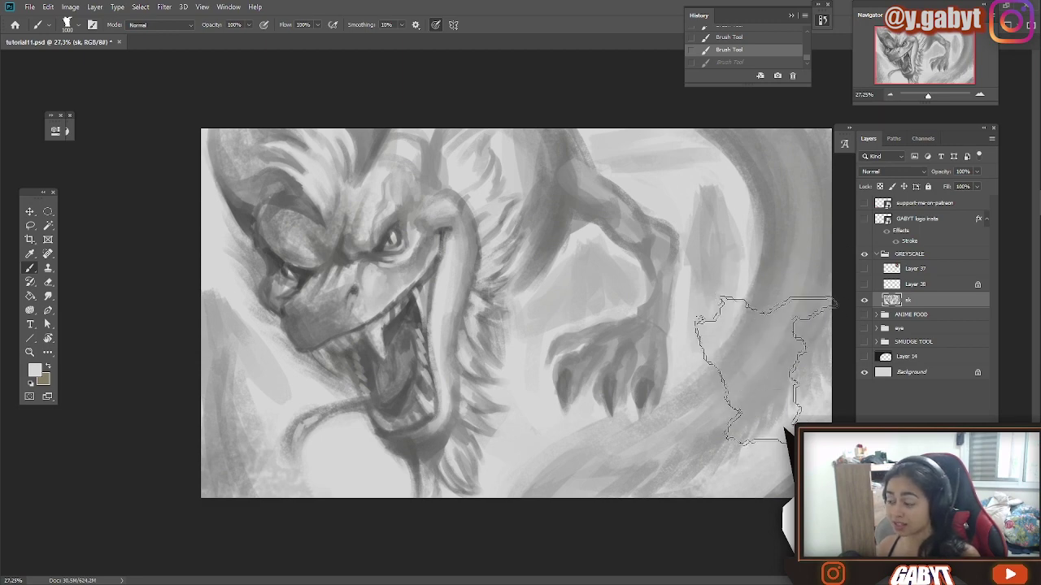
left_click(746, 346)
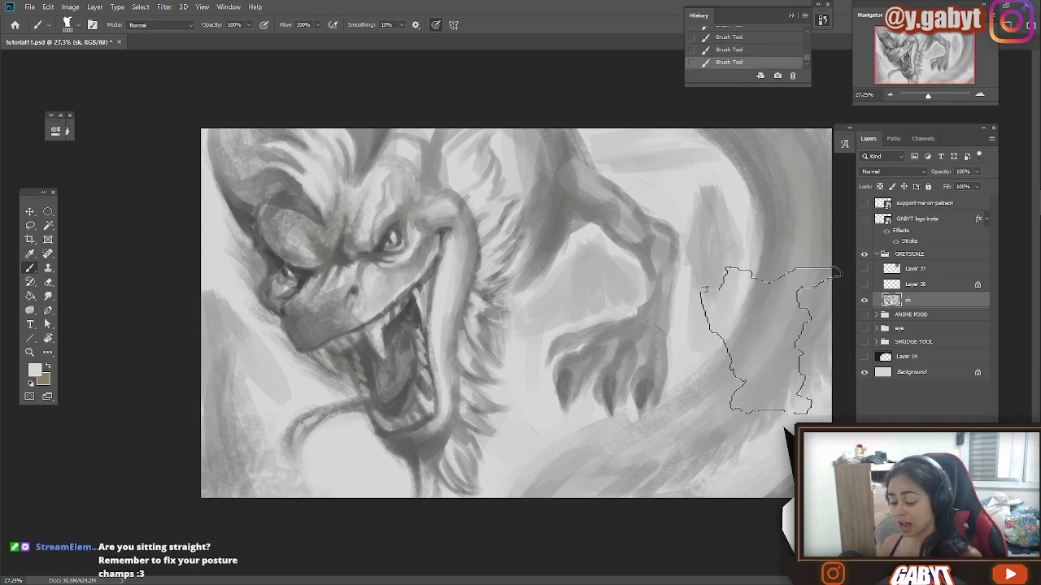
- Shrink the brush and paint short sampled-grey strokes in the space between the elbow and the coil
right_click(804, 344)
key("Return")
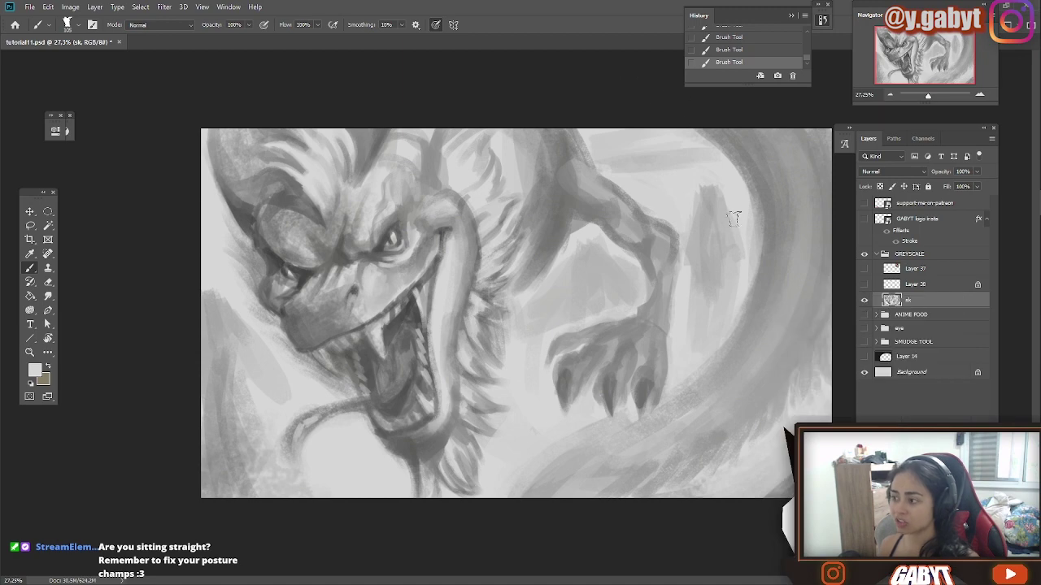
left_click(731, 192, "alt")
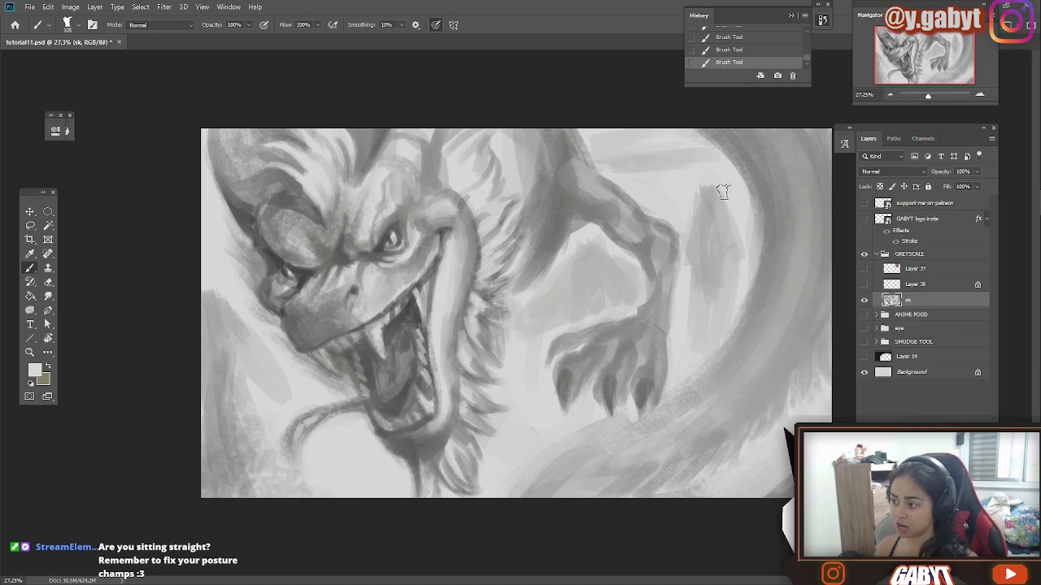
key("[")
key("[")
key("[")
key("[")
key("[")
left_click(709, 208, "alt")
mouse_move(716, 192)
left_mouse_down()
mouse_move(724, 211)
mouse_move(692, 244)
mouse_move(742, 234)
left_mouse_up()
left_click_drag(637, 181, 671, 213)
left_click(699, 194, "alt")
left_click_drag(668, 177, 685, 220)
- Set the brush blending mode to Color Burn and try a stroke at 10% opacity inside the mouth
left_click(174, 26)
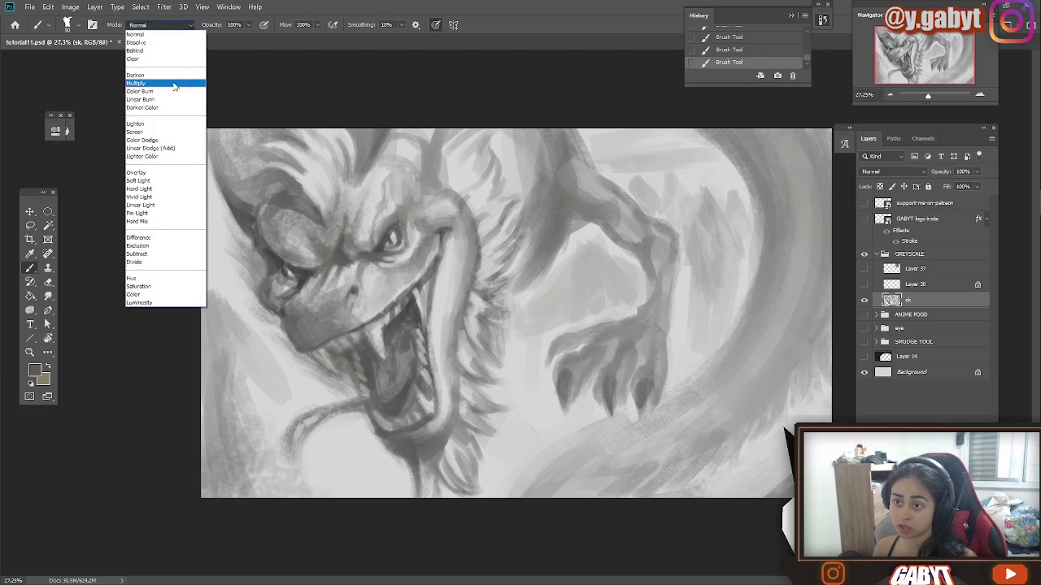
left_click(171, 84)
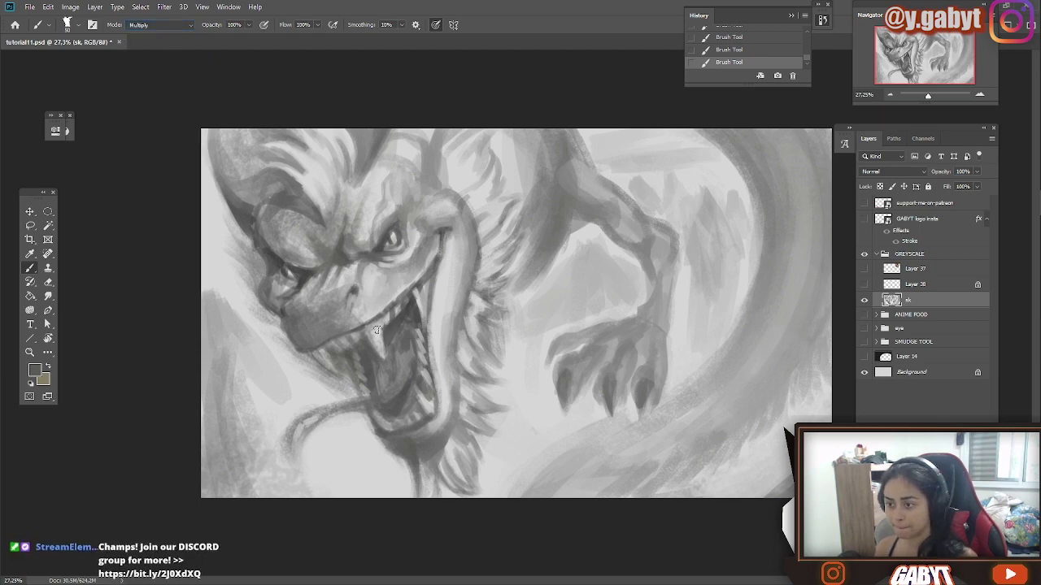
left_click(157, 26)
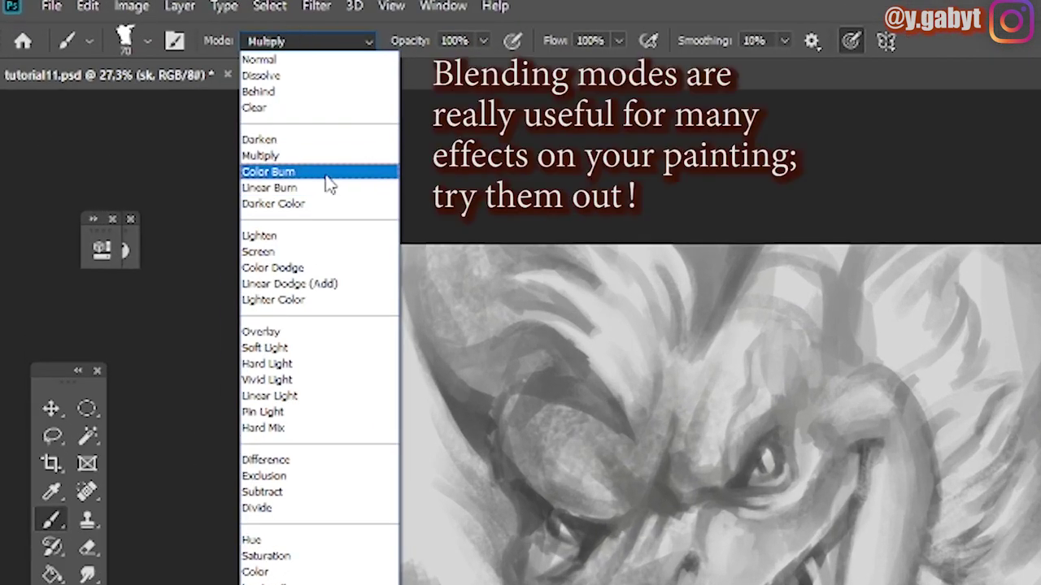
left_click(171, 91)
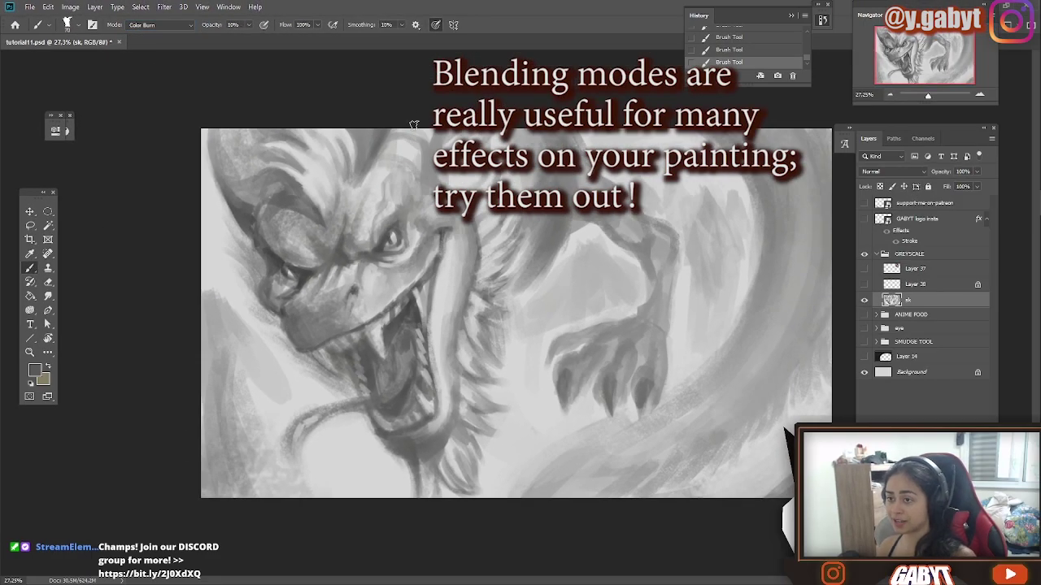
mouse_move(390, 348)
left_mouse_down()
mouse_move(384, 387)
mouse_move(431, 286)
mouse_move(400, 333)
left_mouse_up()
key("ctrl+z")
- Darken the mouth interior, far eye socket and throat with Color Burn at 30% opacity
key("3")
mouse_move(408, 382)
left_mouse_down()
mouse_move(399, 405)
mouse_move(414, 391)
left_mouse_up()
left_click_drag(310, 272, 274, 272)
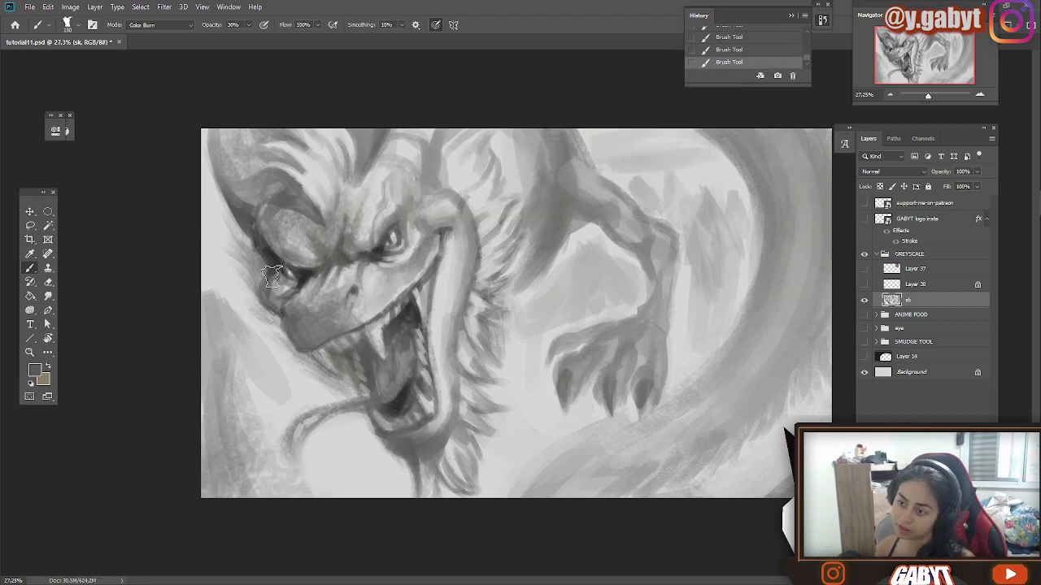
left_click_drag(244, 212, 297, 196)
key("ctrl+z")
left_click_drag(391, 440, 427, 488)
mouse_move(395, 416)
left_mouse_down()
mouse_move(361, 370)
mouse_move(378, 345)
mouse_move(394, 411)
left_mouse_up()
left_click_drag(411, 350, 413, 396)
left_click_drag(406, 317, 411, 340)
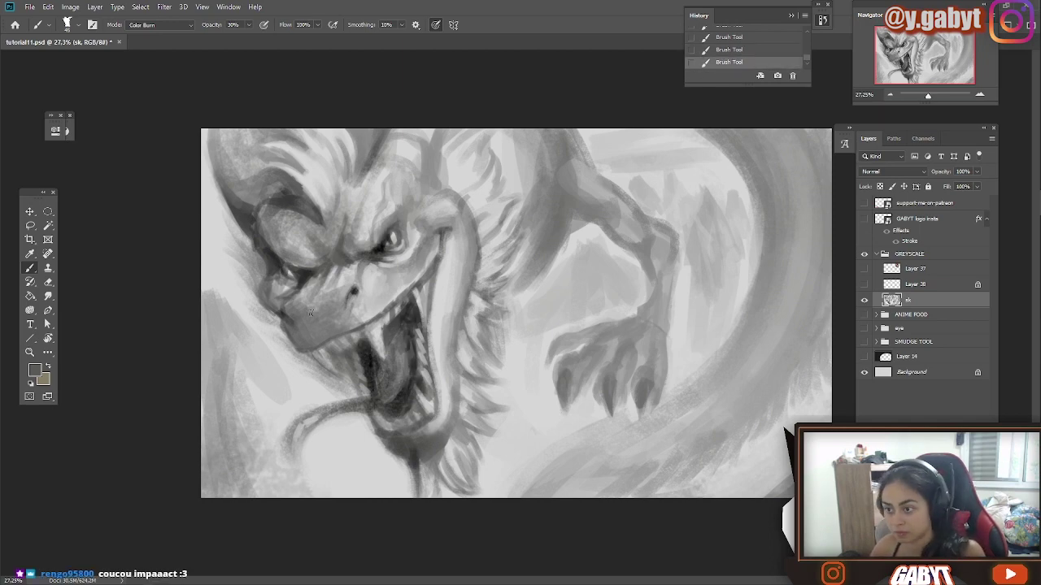
- Deepen the shadows around the brow, the horn base, the snout's outer edge and the upper lip
left_click_drag(325, 244, 313, 272)
left_click_drag(313, 215, 292, 192)
left_click_drag(265, 195, 248, 232)
left_click_drag(266, 276, 280, 317)
left_click_drag(288, 330, 364, 349)
- Restore the brush to Normal mode at 100% opacity and paint out the clawed hand with the background tone
left_click_drag(927, 96, 929, 96)
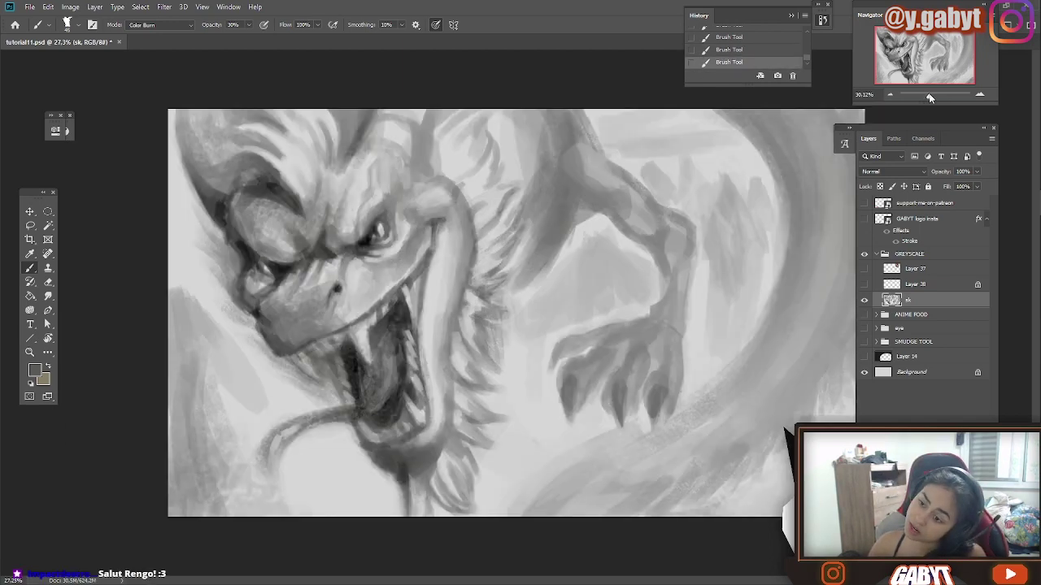
left_click(160, 25)
left_click(140, 36)
left_click_drag(212, 25, 273, 25)
left_click(602, 293, "alt")
left_click_drag(561, 350, 659, 414)
left_click_drag(675, 326, 618, 366)
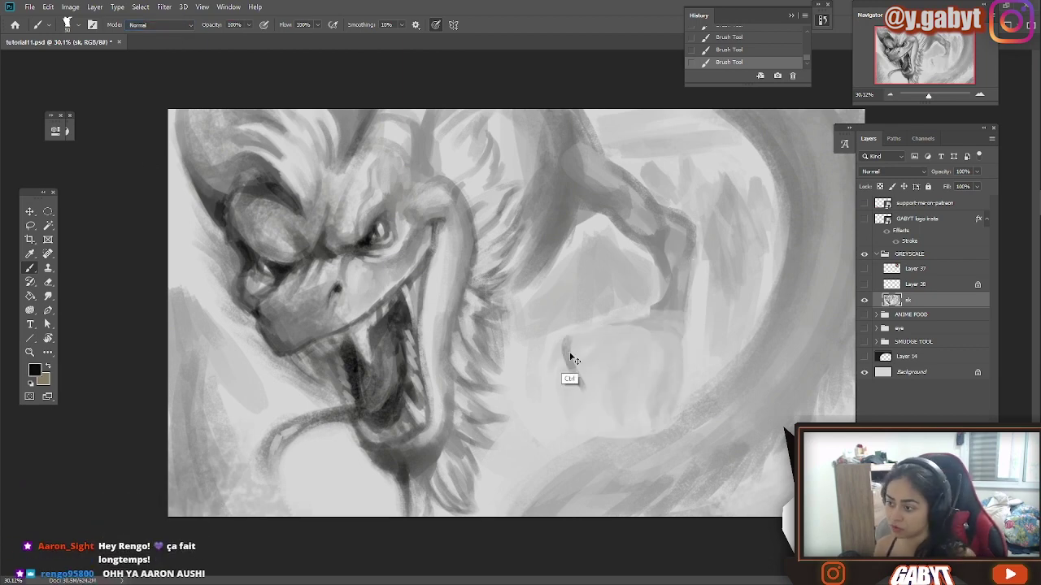
- Block in a new open paw in dark grey, with three raised fingers, a thumb and a palm facing the viewer
left_click_drag(562, 335, 576, 379)
mouse_move(605, 341)
left_mouse_down()
mouse_move(597, 389)
mouse_move(598, 379)
left_mouse_up()
left_click_drag(648, 370, 619, 396)
mouse_move(562, 394)
left_mouse_down()
mouse_move(561, 416)
mouse_move(595, 426)
left_mouse_up()
key("ctrl+z")
mouse_move(555, 335)
left_mouse_down()
mouse_move(584, 339)
mouse_move(575, 374)
left_mouse_up()
mouse_move(616, 332)
left_mouse_down()
mouse_move(600, 377)
mouse_move(651, 392)
mouse_move(588, 424)
mouse_move(607, 384)
mouse_move(587, 370)
left_mouse_up()
left_click_drag(647, 384, 633, 406)
left_click_drag(587, 348, 561, 378)
mouse_move(561, 378)
left_mouse_down()
mouse_move(625, 411)
mouse_move(597, 436)
left_mouse_up()
left_click_drag(550, 376, 546, 408)
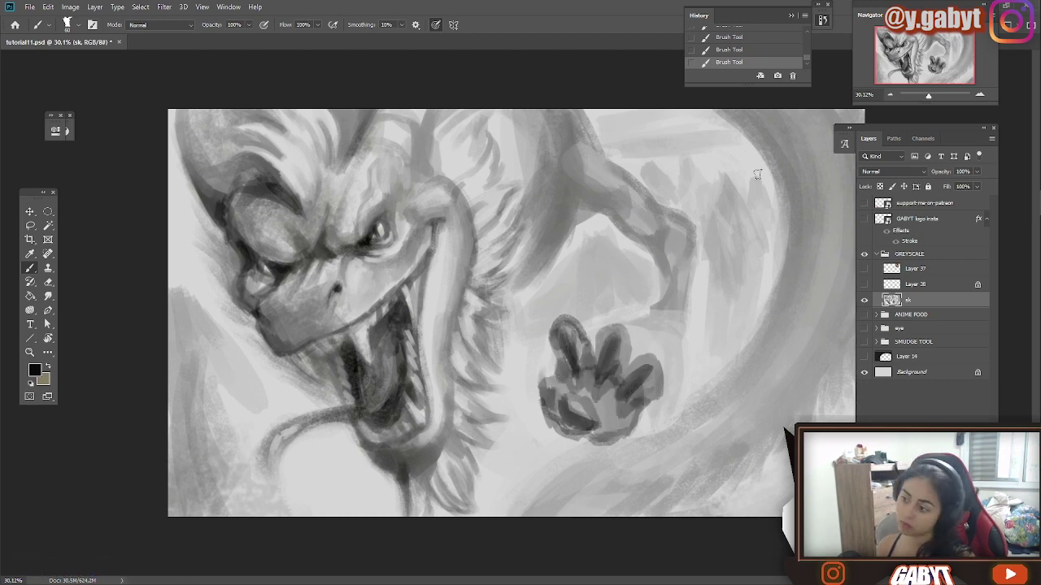
- Paint dark pointed claws on the three raised fingers and refine the finger edges with sampled tones
left_click(583, 384, "alt")
left_click_drag(573, 333, 569, 379)
left_click(566, 357, "alt")
key("ctrl+z")
left_click_drag(563, 327, 567, 373)
mouse_move(614, 338)
left_mouse_down()
mouse_move(601, 380)
mouse_move(626, 393)
left_mouse_up()
left_click(618, 358, "alt")
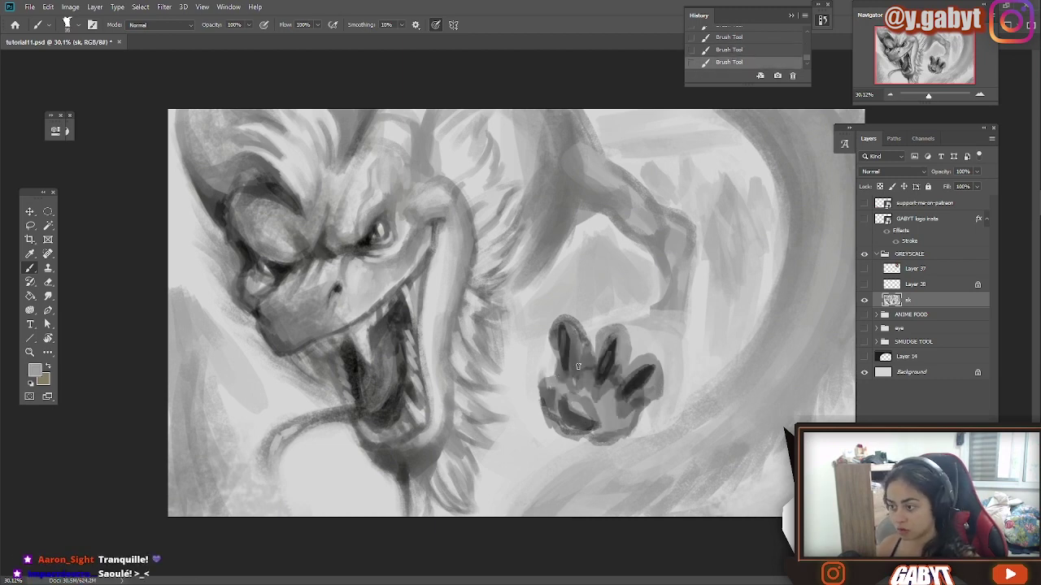
left_click(564, 352, "alt")
left_click_drag(571, 320, 589, 360)
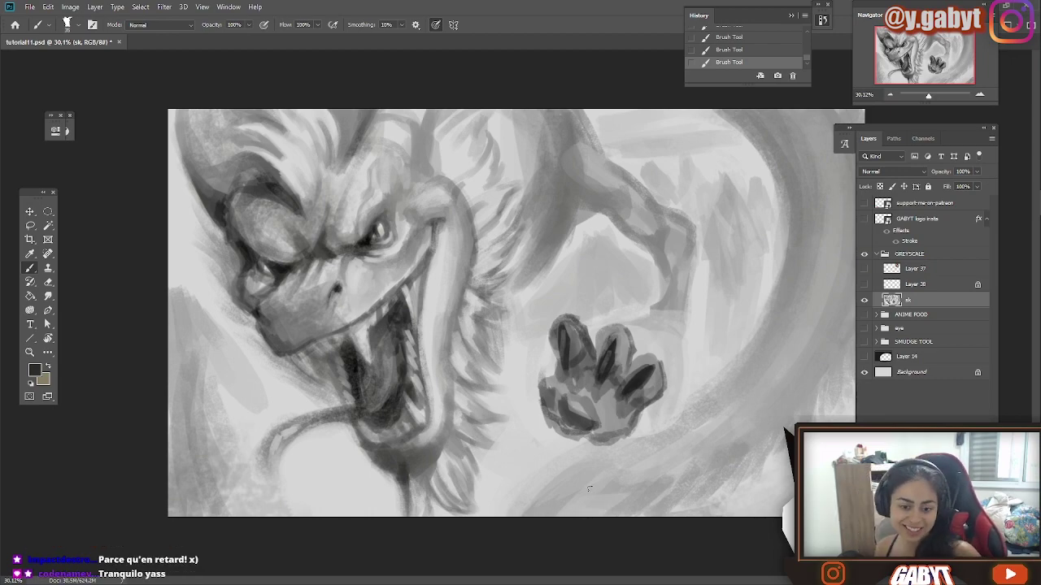
- Repaint the paw's thumb as a larger rounded shape with a dark claw, using sampled greys
scroll(487, 337, "up", 3)
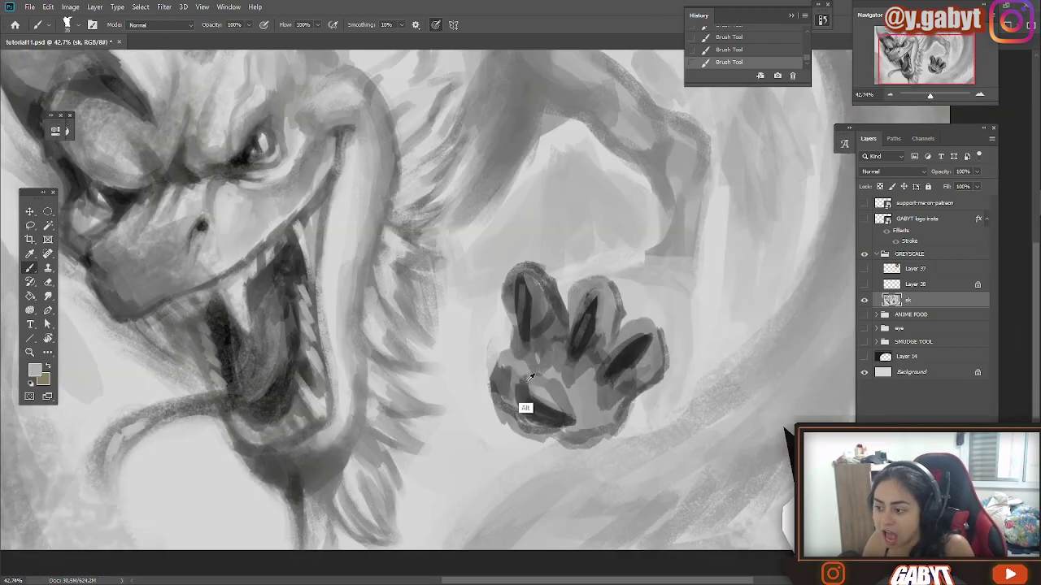
scroll(529, 377, "down", 5)
scroll(604, 351, "up", 3)
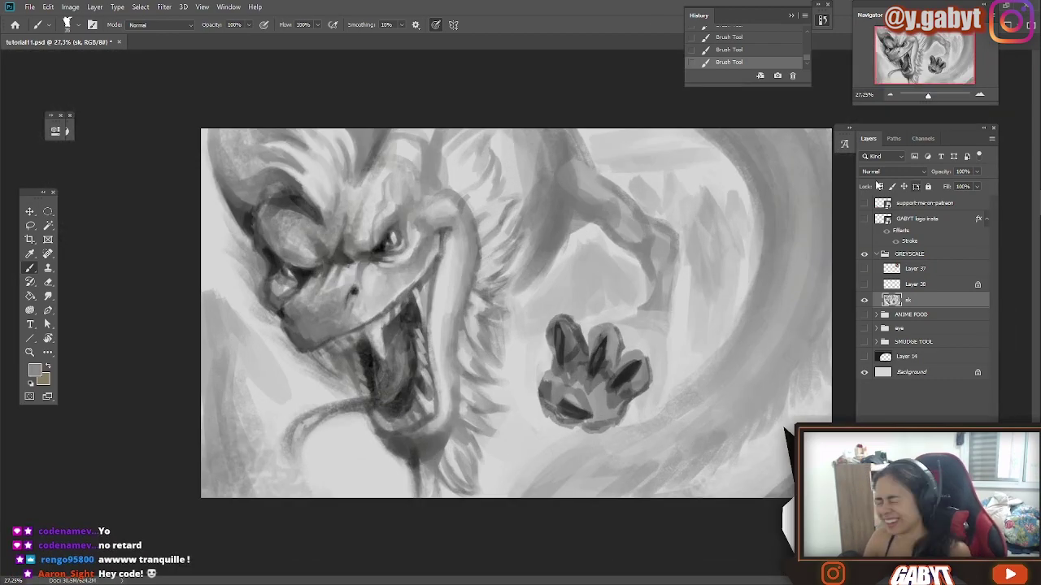
left_click(602, 357, "alt")
mouse_move(564, 372)
left_mouse_down()
mouse_move(544, 418)
mouse_move(527, 379)
left_mouse_up()
mouse_move(533, 374)
left_mouse_down()
mouse_move(582, 389)
mouse_move(535, 403)
left_mouse_up()
left_click(561, 400, "alt")
left_click_drag(575, 385, 587, 393)
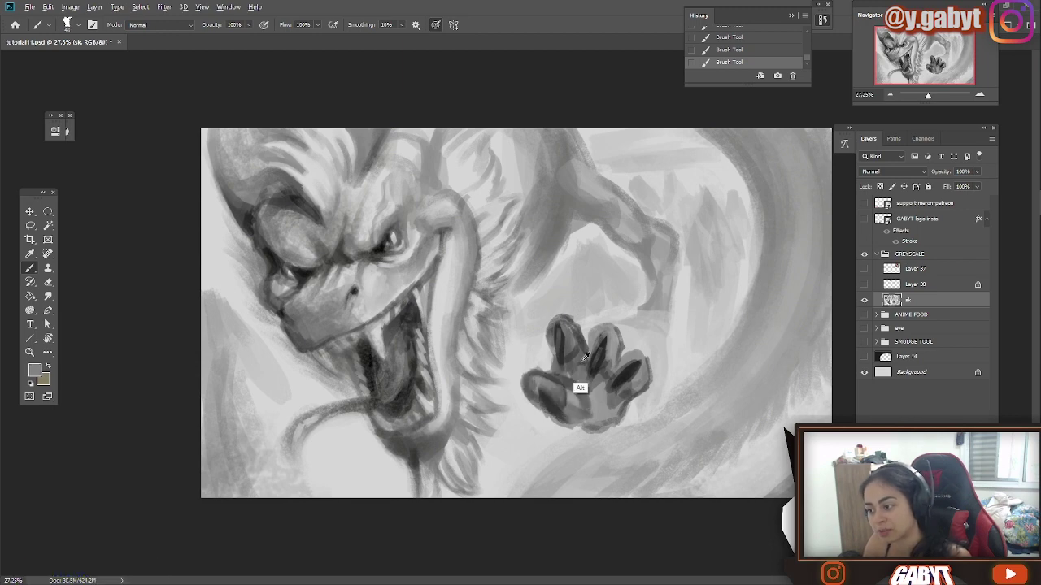
- Replace the thin forearm with a broader foreshortened one joining the elbow to the paw, trimming it with the background tone
left_click(583, 359, "alt")
mouse_move(621, 325)
left_mouse_down()
mouse_move(653, 355)
mouse_move(651, 303)
left_mouse_up()
left_click_drag(620, 296, 657, 345)
left_click(639, 296, "alt")
left_click_drag(631, 202, 663, 302)
left_click_drag(603, 316, 660, 333)
mouse_move(604, 286)
left_mouse_down()
mouse_move(665, 314)
mouse_move(628, 296)
left_mouse_up()
left_click_drag(637, 246, 667, 277)
left_click_drag(596, 187, 641, 234)
left_click(589, 261, "alt")
mouse_move(603, 250)
left_mouse_down()
mouse_move(590, 287)
mouse_move(600, 317)
left_mouse_up()
left_click_drag(671, 301, 651, 363)
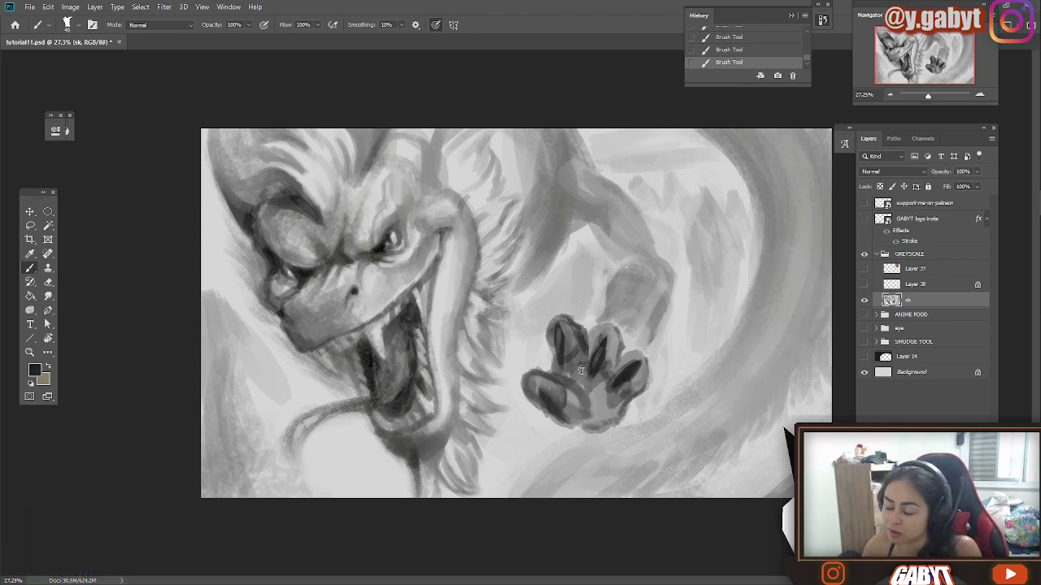
- Reshape the finger nearest the thumb into a wider foreshortened form with a dark claw on its outer side
left_click(595, 428, "alt")
mouse_move(561, 362)
left_mouse_down()
mouse_move(579, 330)
mouse_move(549, 329)
mouse_move(591, 409)
mouse_move(545, 340)
mouse_move(568, 348)
mouse_move(566, 459)
mouse_move(591, 337)
mouse_move(585, 354)
mouse_move(567, 324)
left_mouse_up()
left_click(574, 358, "alt")
left_click(600, 359, "alt")
left_click(585, 354, "alt")
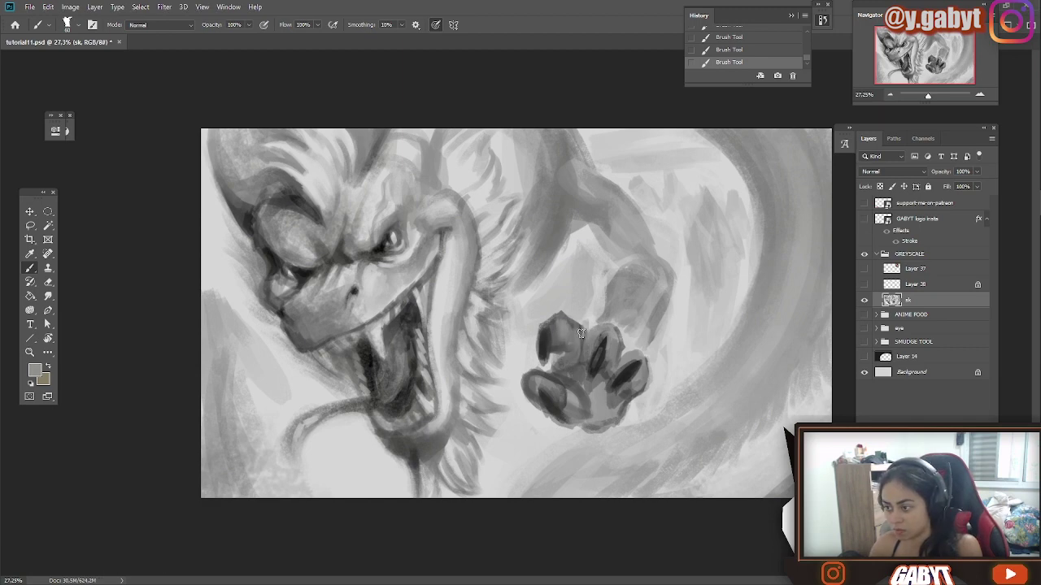
- Shade the upper arm down to the elbow with sampled mid-greys
left_click(592, 198, "alt")
mouse_move(601, 200)
left_mouse_down()
mouse_move(672, 273)
mouse_move(669, 234)
left_mouse_up()
left_click(620, 213, "alt")
left_click(864, 268)
left_click(865, 268)
key("ctrl+z")
- Brush grey fur strokes along the outer side of the arm and elbow
left_click_drag(679, 257, 675, 203)
left_click_drag(655, 228, 655, 138)
left_click_drag(620, 181, 631, 134)
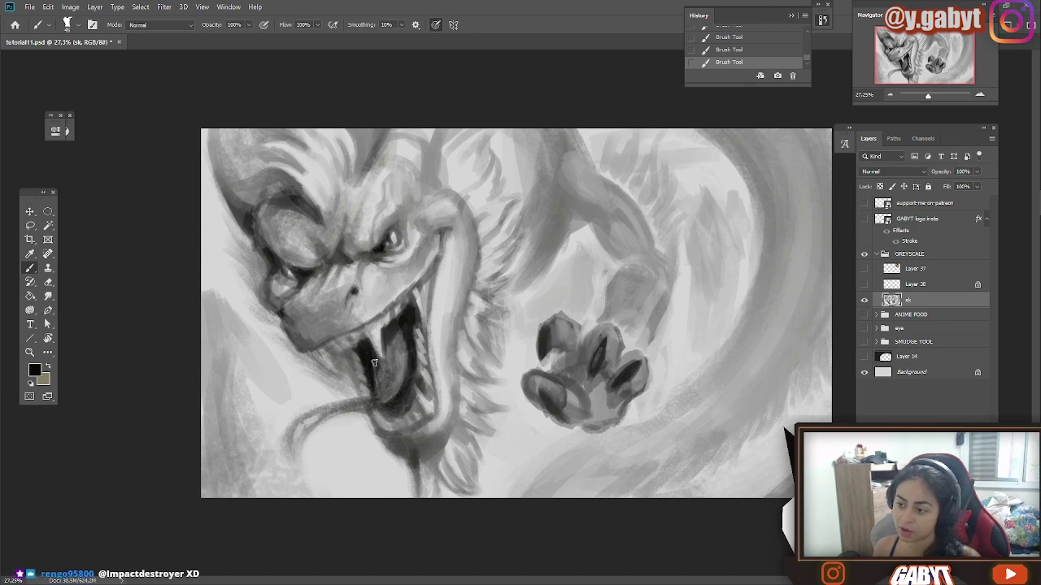
- Blacken the mouth interior, darken the forked tongue and define the upper lip line and mouth corner
key("alt")
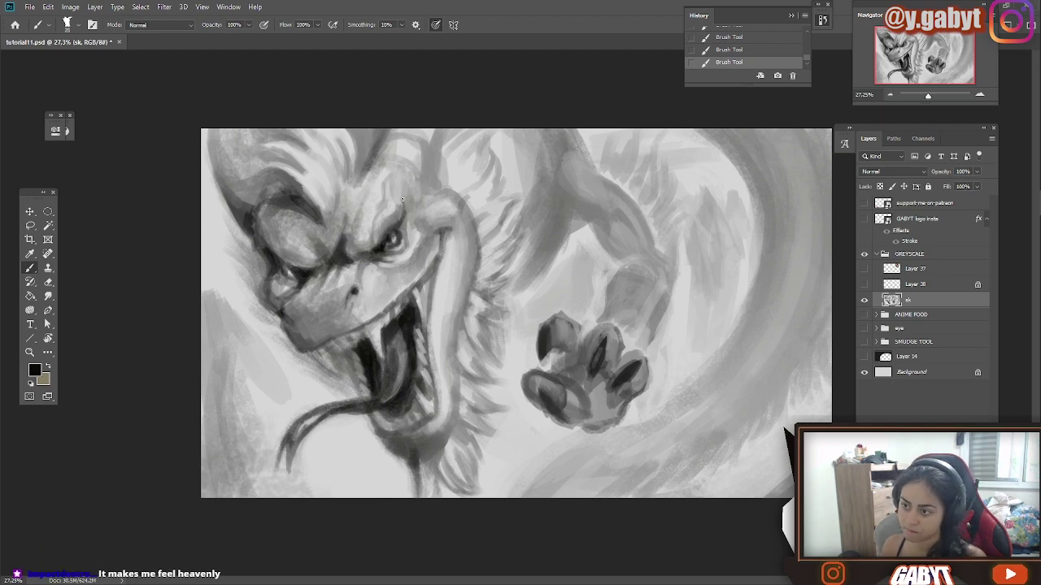
left_click(431, 244, "alt")
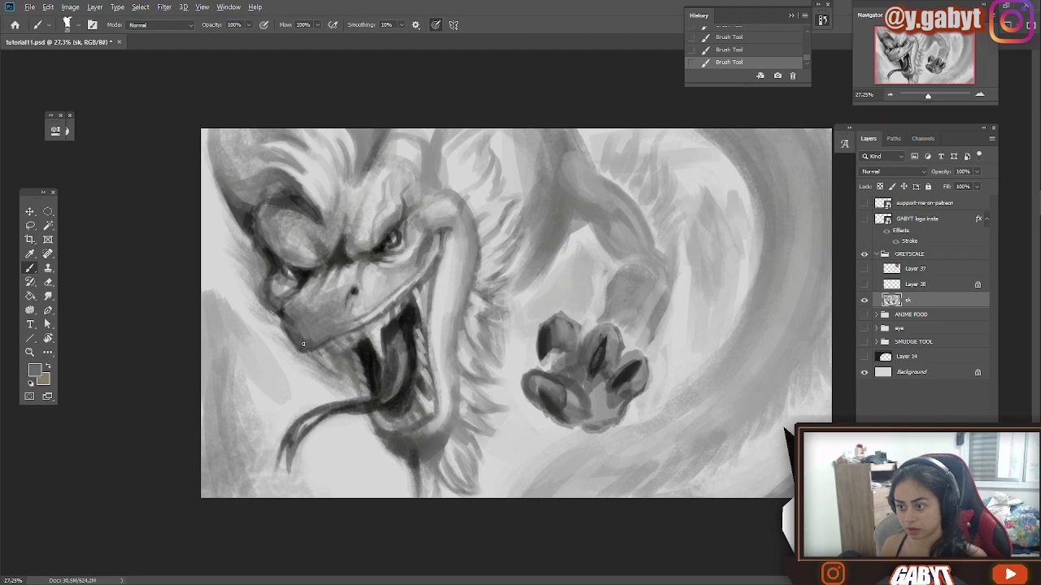
left_click(410, 303, "alt")
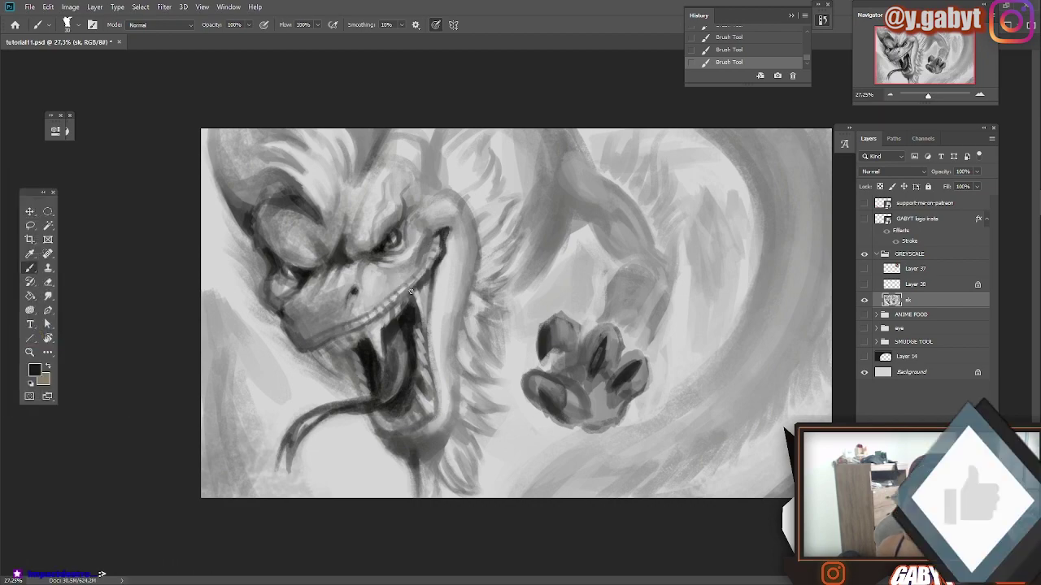
- Paint pointed upper teeth with light strokes and sharp dark gaps along the upper lip around the large fang
scroll(411, 293, "up", 3)
left_click(437, 325, "alt")
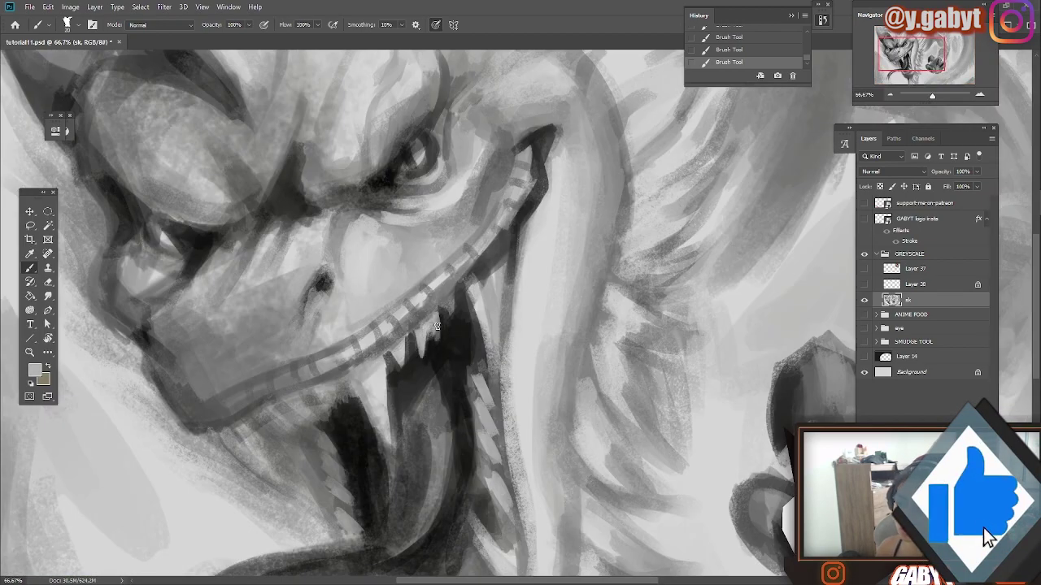
left_click(450, 333, "alt")
left_click(415, 366, "alt")
left_click_drag(406, 341, 391, 431)
left_click_drag(346, 381, 361, 414)
mouse_move(328, 387)
left_mouse_down()
mouse_move(340, 420)
mouse_move(325, 427)
left_mouse_up()
left_click_drag(270, 415, 289, 441)
key("ctrl+0")
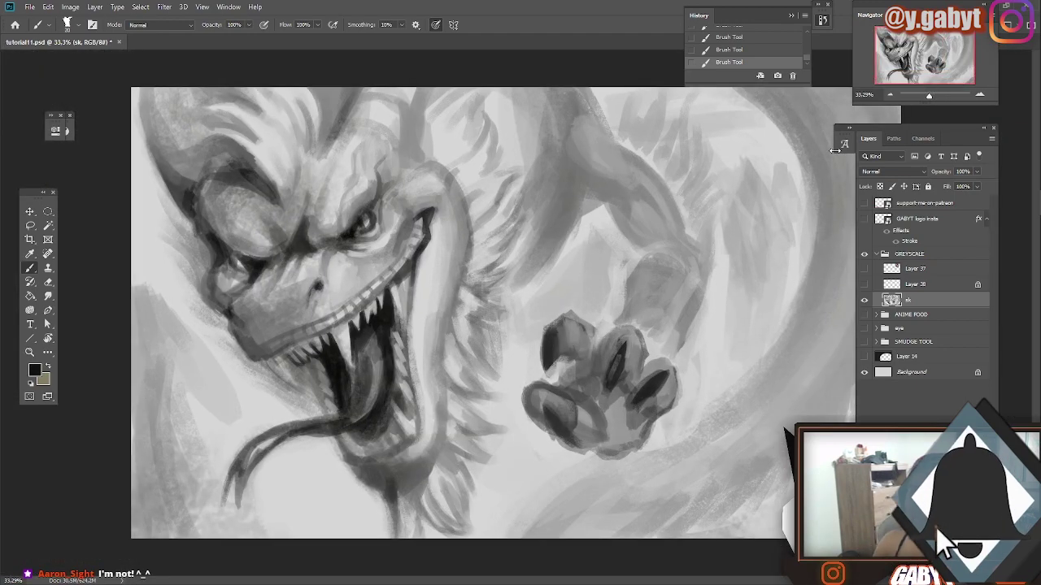
- Cut dark gaps between the teeth along the near side and front of the lower jaw
key("ctrl+plus")
key("ctrl+plus")
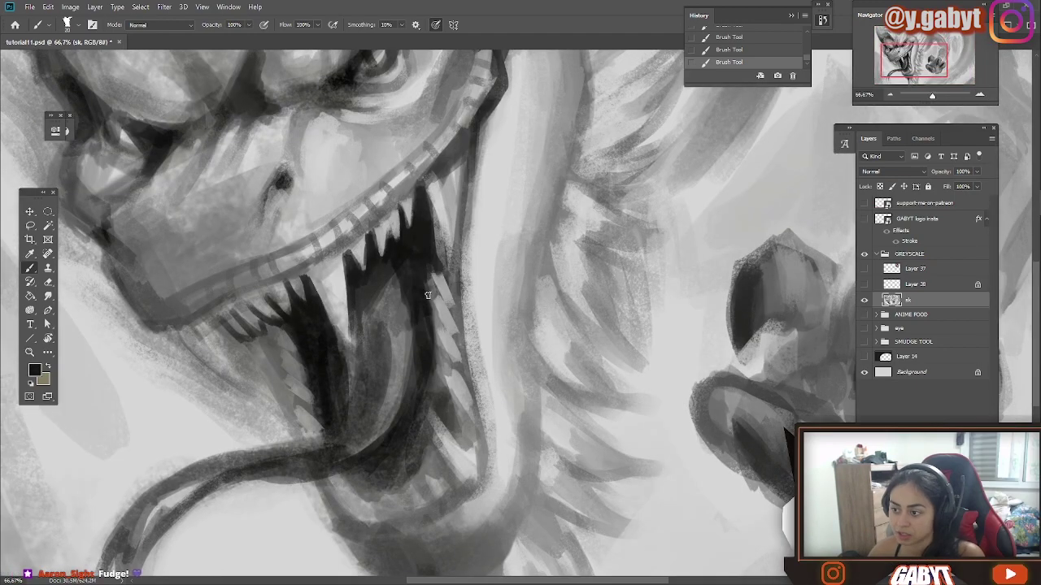
left_click_drag(439, 303, 456, 413)
mouse_move(431, 410)
left_mouse_down()
mouse_move(420, 452)
mouse_move(402, 420)
mouse_move(417, 464)
mouse_move(406, 500)
mouse_move(370, 511)
left_mouse_up()
- Brush sampled light greys along the tongue's curled edge with a smaller brush and add bright highlight dabs on its inner side
left_click(382, 407, "alt")
left_click(326, 504, "alt")
left_click_drag(253, 451, 398, 329)
key("bracketleft")
key("bracketleft")
key("bracketleft")
left_click_drag(397, 387, 377, 413)
left_click_drag(405, 366, 395, 392)
left_click_drag(351, 374, 337, 436)
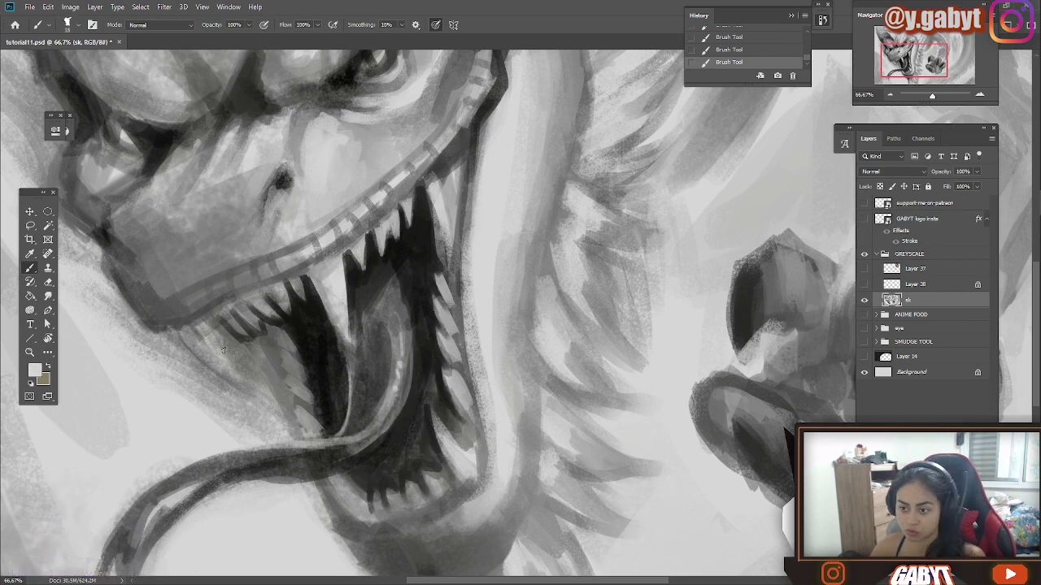
- Paint light pointed teeth along the far side and front of the lower jaw and save the document
left_click_drag(210, 337, 248, 382)
left_click_drag(189, 322, 202, 340)
left_click(302, 388, "alt")
left_click(297, 386, "alt")
left_click_drag(283, 356, 296, 377)
left_click_drag(338, 486, 360, 518)
left_click_drag(374, 499, 384, 518)
key("ctrl+minus")
key("ctrl+minus")
key("ctrl+minus")
key("ctrl+minus")
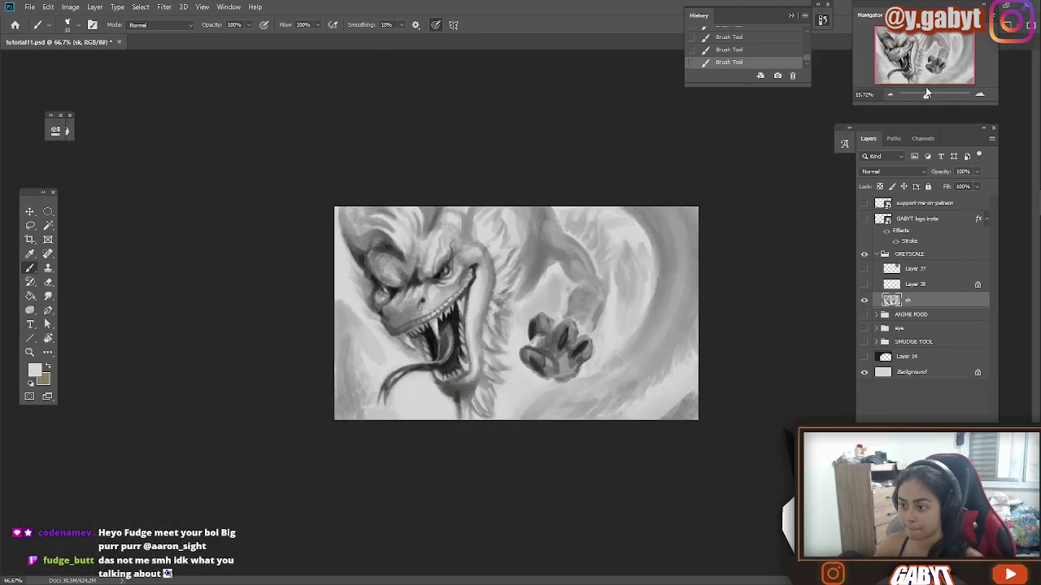
key("ctrl+s")
- Darken the contour around the near eye and the wrinkle rising from it with sampled greys
key("ctrl+plus")
key("ctrl+plus")
key("ctrl+plus")
key("ctrl+plus")
left_click(543, 228, "alt")
mouse_move(210, 145)
left_mouse_down()
mouse_move(543, 226)
mouse_move(529, 239)
left_mouse_up()
left_click(557, 213, "alt")
left_click_drag(561, 192, 570, 229)
left_click(569, 195, "alt")
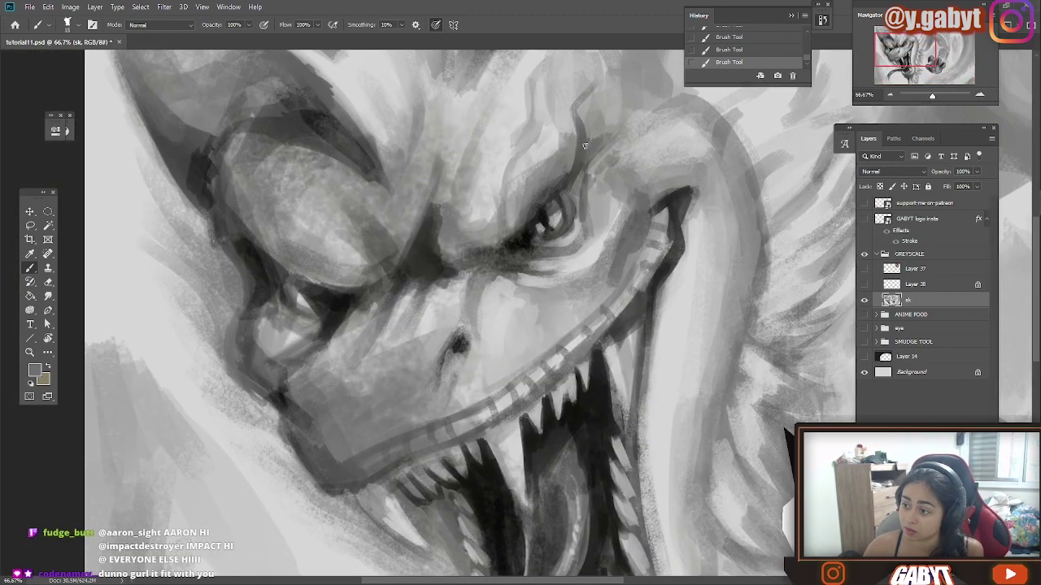
- Brush short dark wrinkle strokes across the bridge of the snout below the brows
left_click(533, 235, "alt")
left_click_drag(495, 263, 473, 297)
mouse_move(425, 248)
left_mouse_down()
mouse_move(447, 281)
mouse_move(363, 299)
left_mouse_up()
scroll(350, 300, "down", 10)
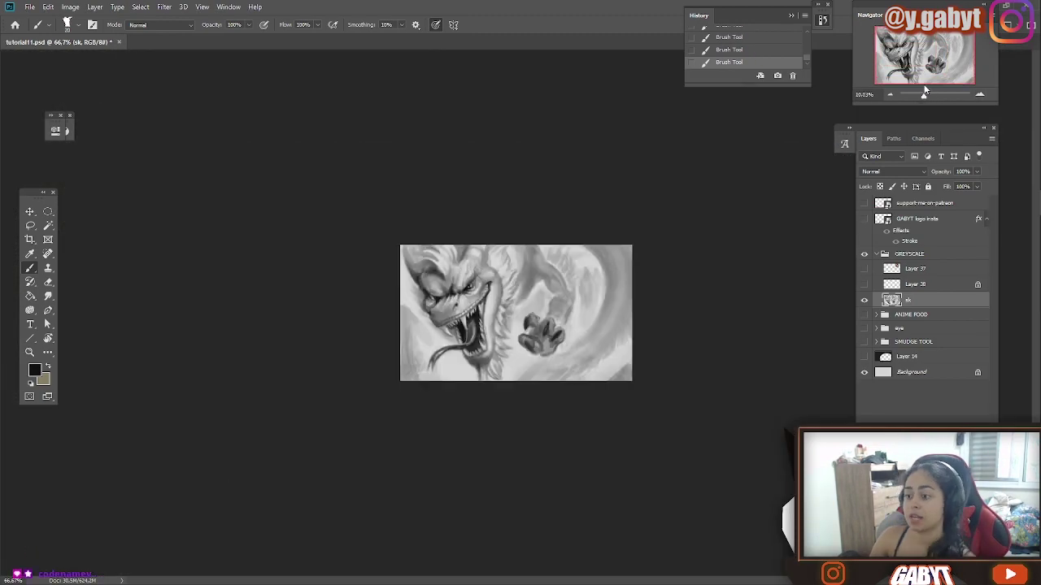
- Brighten and sharpen the upper teeth and the row of teeth along the near side of the mouth
scroll(455, 309, "up", 8)
left_click(404, 199, "alt")
left_click_drag(409, 192, 392, 228)
left_click_drag(452, 368, 427, 249)
left_click(443, 236, "alt")
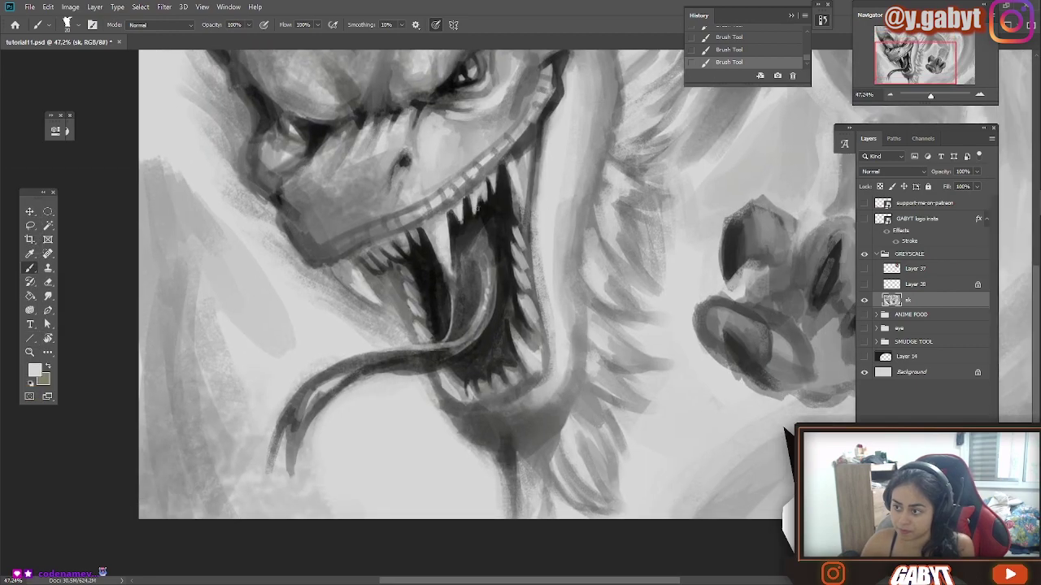
left_click_drag(501, 171, 497, 192)
left_click_drag(485, 187, 484, 203)
left_click(508, 224, "alt")
left_click_drag(514, 243, 528, 272)
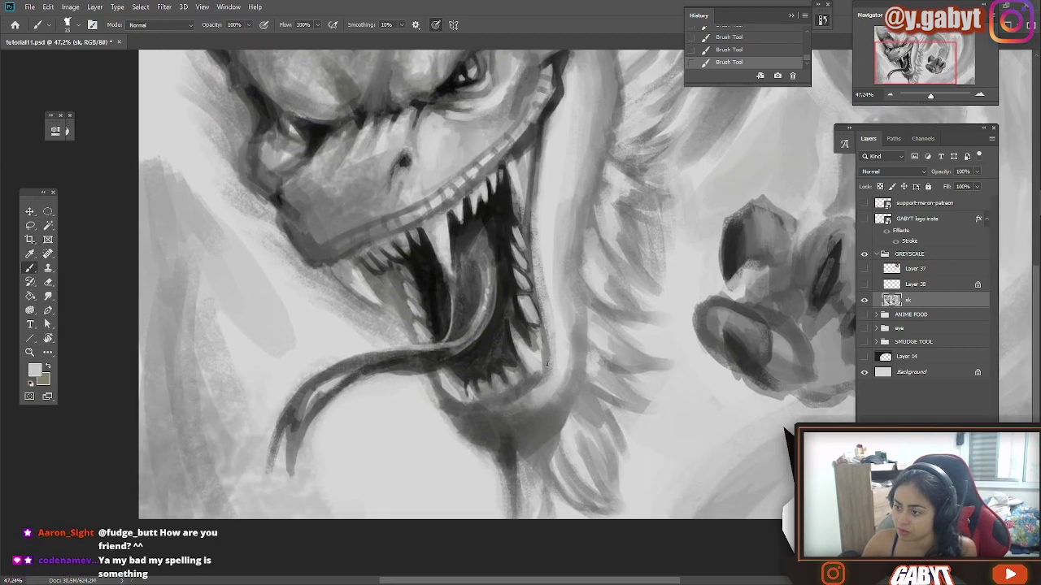
- Define the lower lip with a dark line beneath the teeth and a row of small light ridges
left_click(539, 311, "alt")
left_click_drag(457, 404, 500, 401)
left_click(462, 423, "alt")
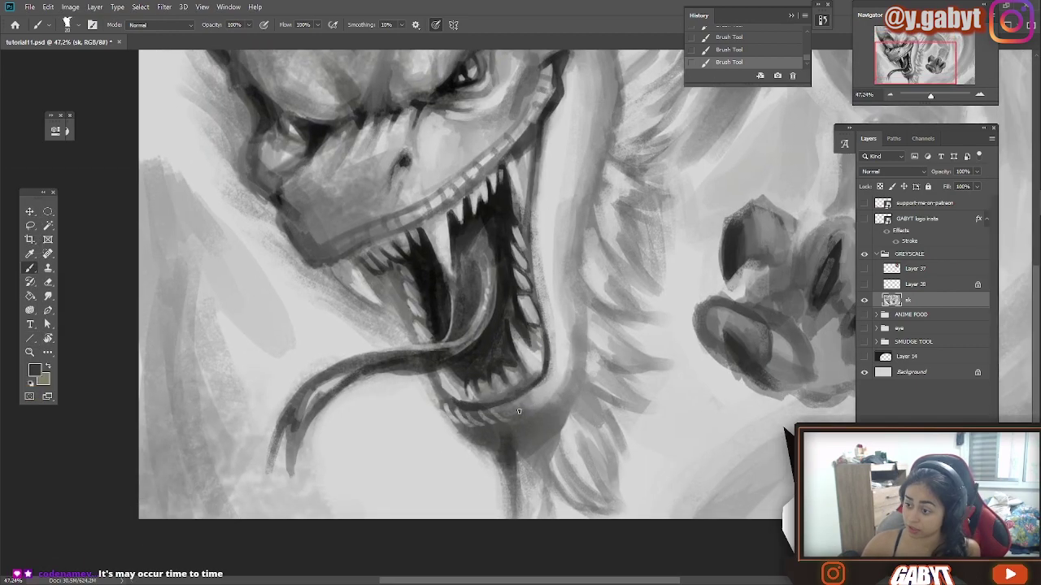
scroll(535, 256, "up", 2)
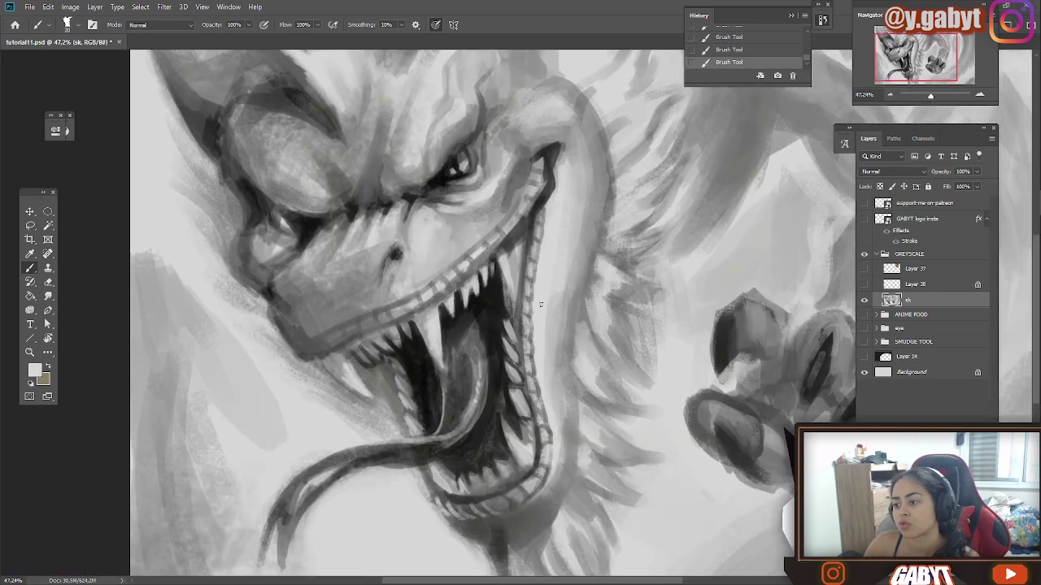
- Paint rows of dark and light scale marks on the skin fold around the mouth corner and down the jaw
left_click(557, 207, "alt")
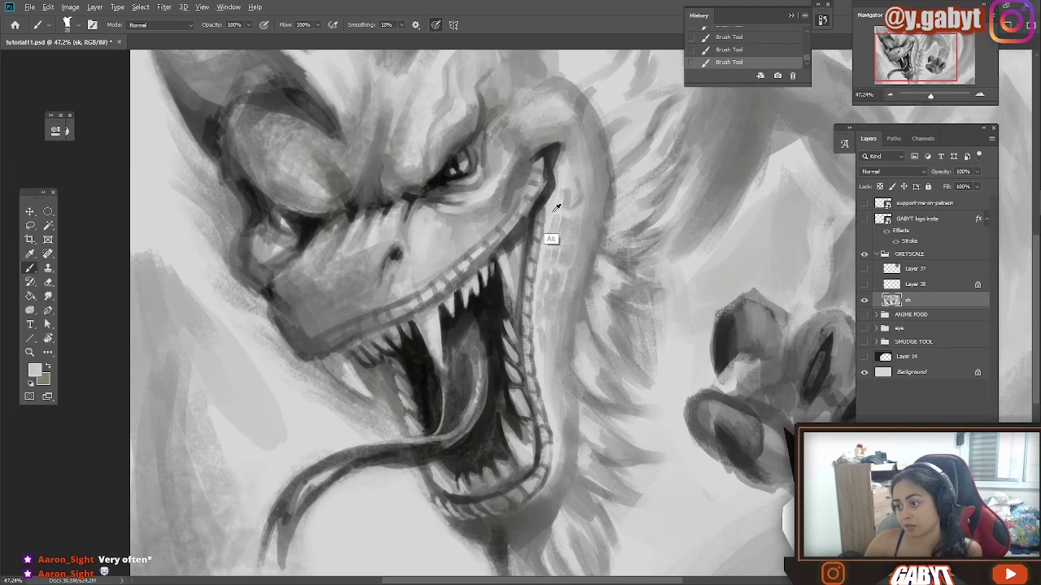
left_click(553, 150, "alt")
mouse_move(522, 127)
left_mouse_down()
mouse_move(569, 119)
mouse_move(507, 137)
left_mouse_up()
left_click_drag(573, 109, 592, 132)
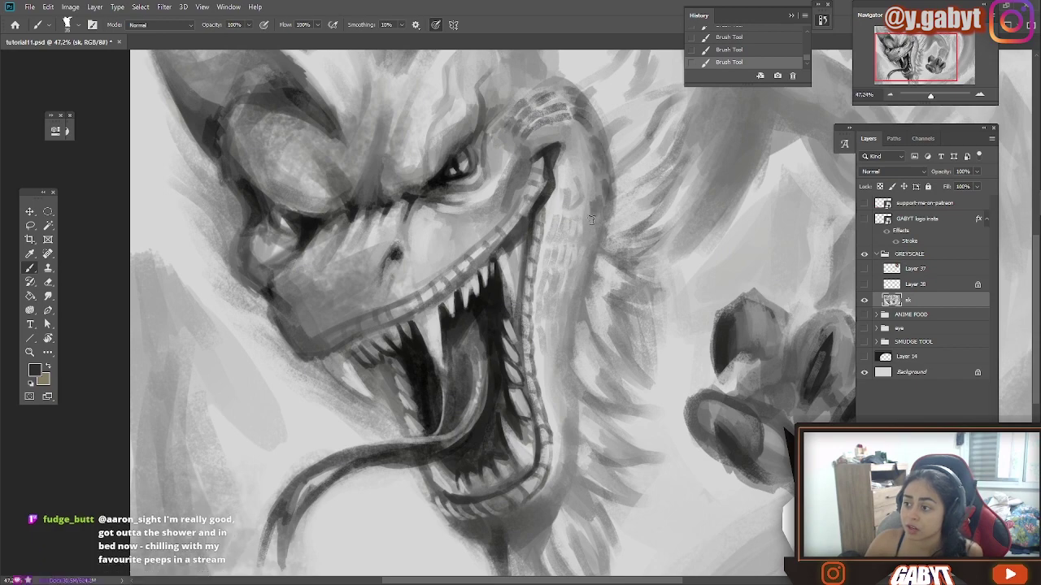
left_click_drag(581, 218, 598, 248)
- Darken the nostril and brush scale and wrinkle marks onto the bridge of the snout and the brow bulges
left_click_drag(392, 247, 405, 259)
left_click_drag(399, 174, 384, 193)
left_click_drag(333, 183, 306, 208)
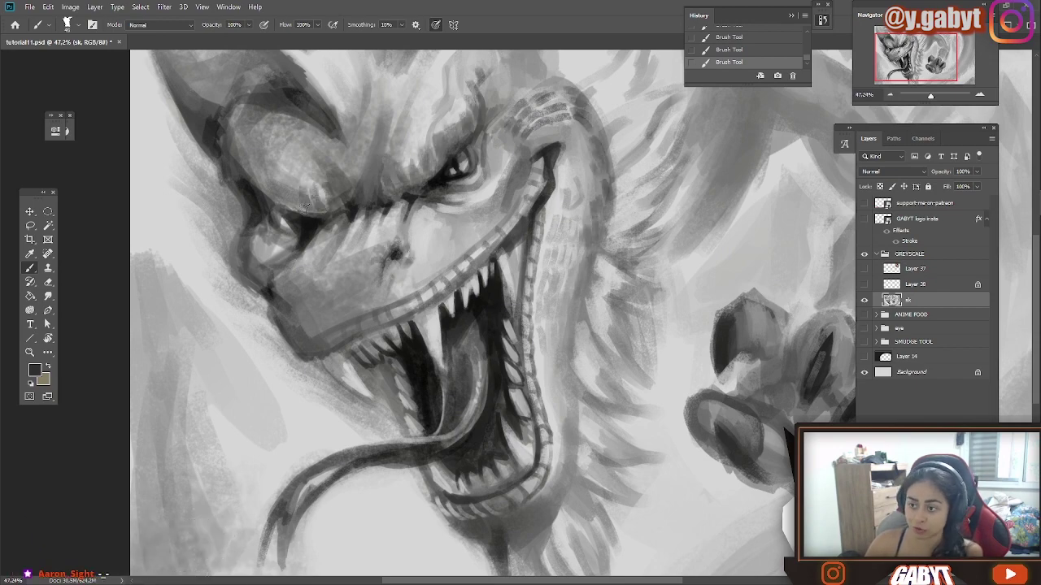
left_click_drag(448, 75, 521, 228)
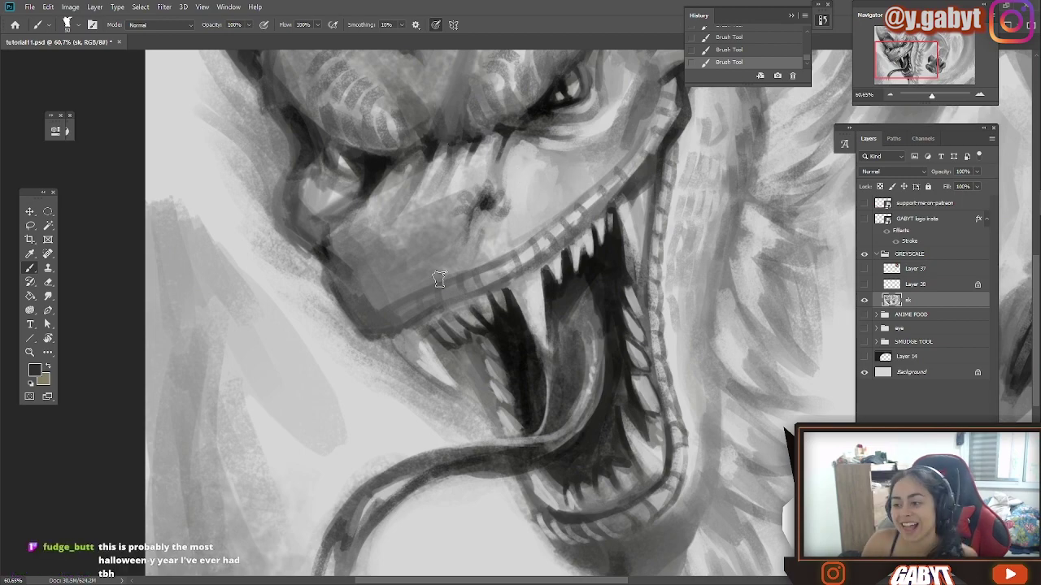
- Outline the tip of the snout in dark grey and deepen the scale marks along the outer edge of the cheek
left_click_drag(931, 95, 930, 94)
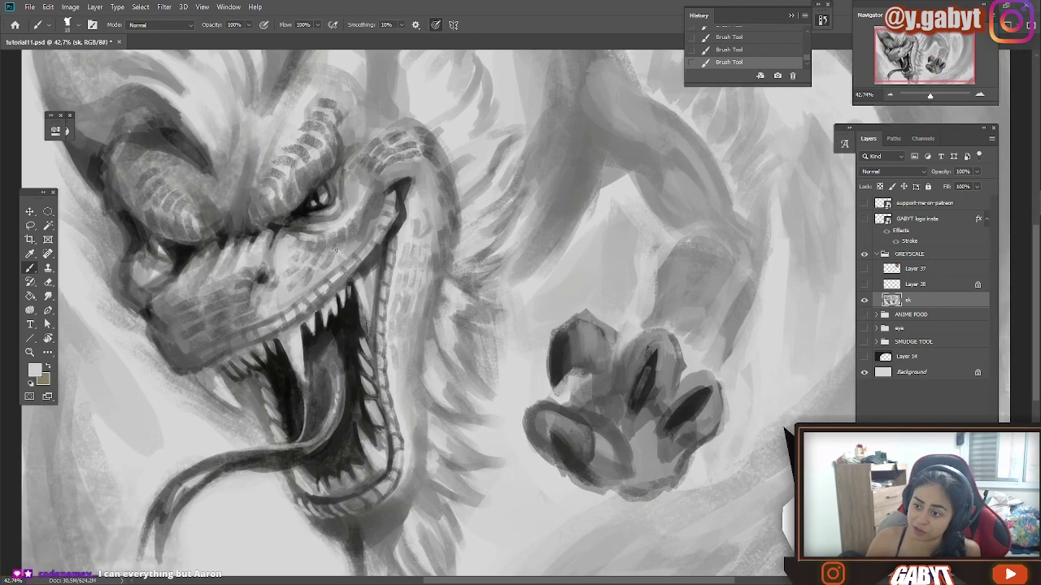
left_click_drag(930, 95, 931, 96)
left_click_drag(162, 294, 417, 191)
left_click(452, 186, "alt")
left_click_drag(452, 189, 451, 205)
left_click(467, 170, "alt")
left_click_drag(456, 156, 473, 177)
- Define the snout scales with dark outlines and shape a curled nostril using sampled greys
mouse_move(358, 163)
left_mouse_down()
mouse_move(319, 206)
mouse_move(353, 258)
left_mouse_up()
left_click(264, 225, "alt")
left_click_drag(931, 95, 930, 95)
left_click_drag(244, 252, 431, 218)
left_click(358, 232, "alt")
left_click_drag(345, 210, 290, 293)
- Darken the hollows around the far brow bulge and paint a light curved strand above it
left_click(313, 251, "alt")
left_click_drag(316, 183, 319, 242)
left_click_drag(288, 205, 310, 289)
left_click(416, 215, "alt")
left_click_drag(359, 205, 420, 268)
left_click(325, 244, "alt")
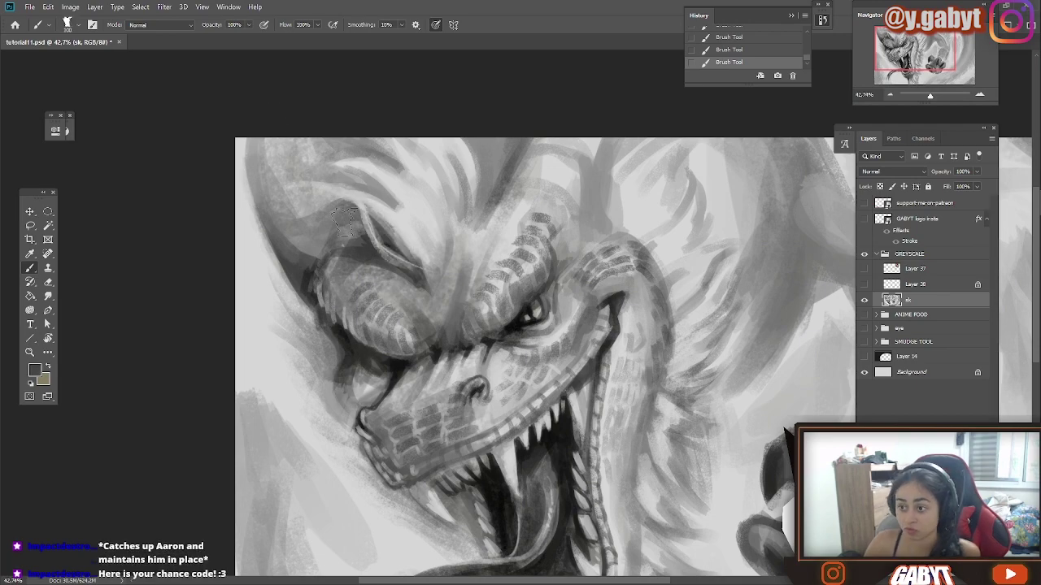
- Brush dark grey strokes into the horn base and hair above the far brow
left_click_drag(276, 155, 341, 231)
left_click(399, 229, "alt")
left_click_drag(310, 184, 391, 218)
left_click_drag(313, 185, 386, 244)
left_click_drag(319, 166, 401, 200)
mouse_move(496, 255)
left_mouse_down()
mouse_move(377, 105)
mouse_move(323, 137)
left_mouse_up()
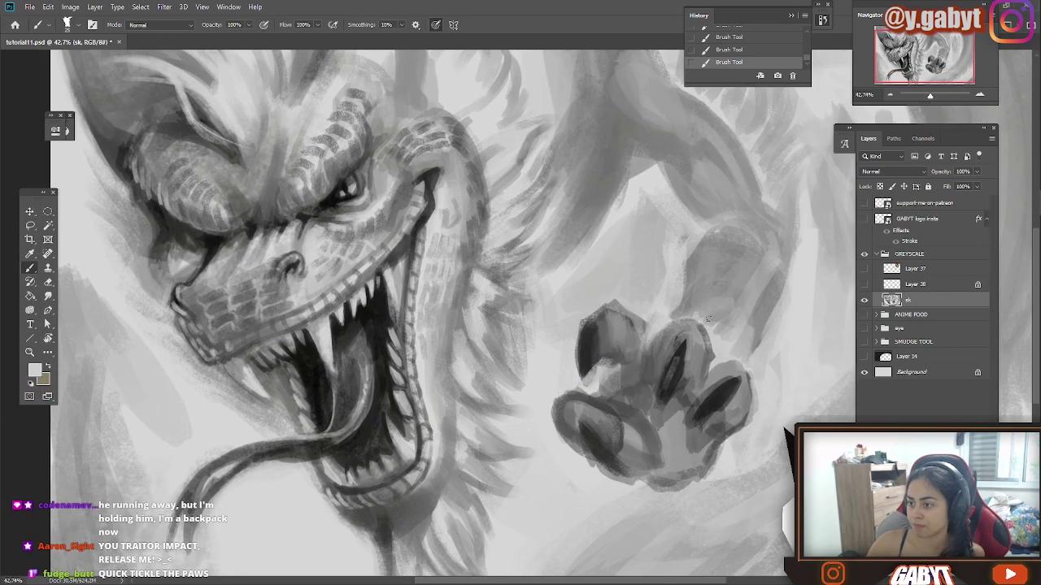
- Add light scale marks down the outer side of the jaw to the chin
left_click_drag(422, 374, 422, 305)
left_click(433, 331, "alt")
left_click_drag(452, 350, 447, 388)
left_click_drag(436, 413, 413, 444)
left_click_drag(930, 95, 928, 95)
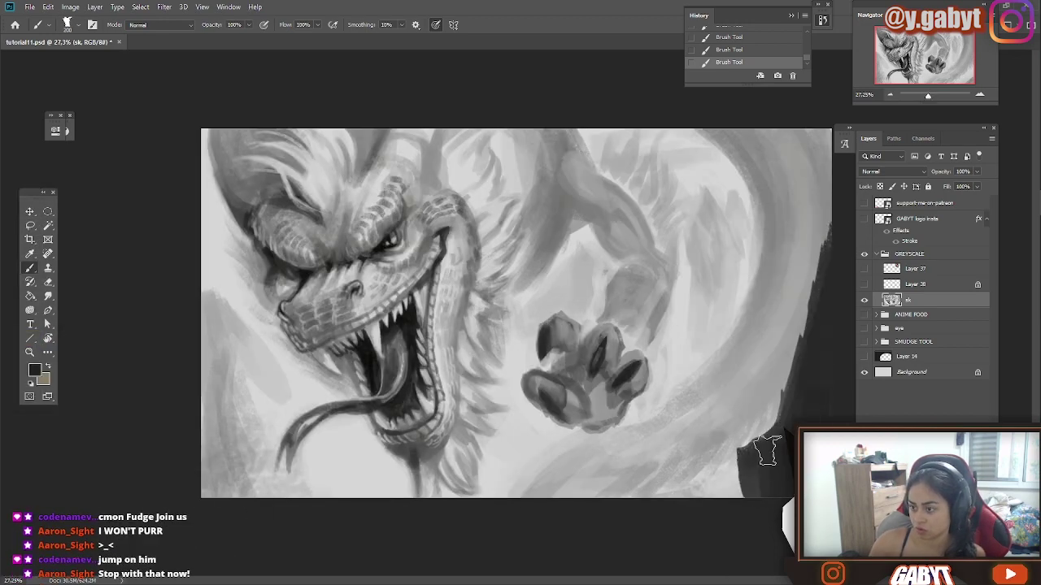
- Lasso a small standing figure above the dark cliff ledge, fill it with near-black, transform it into place and deselect
left_click(980, 95)
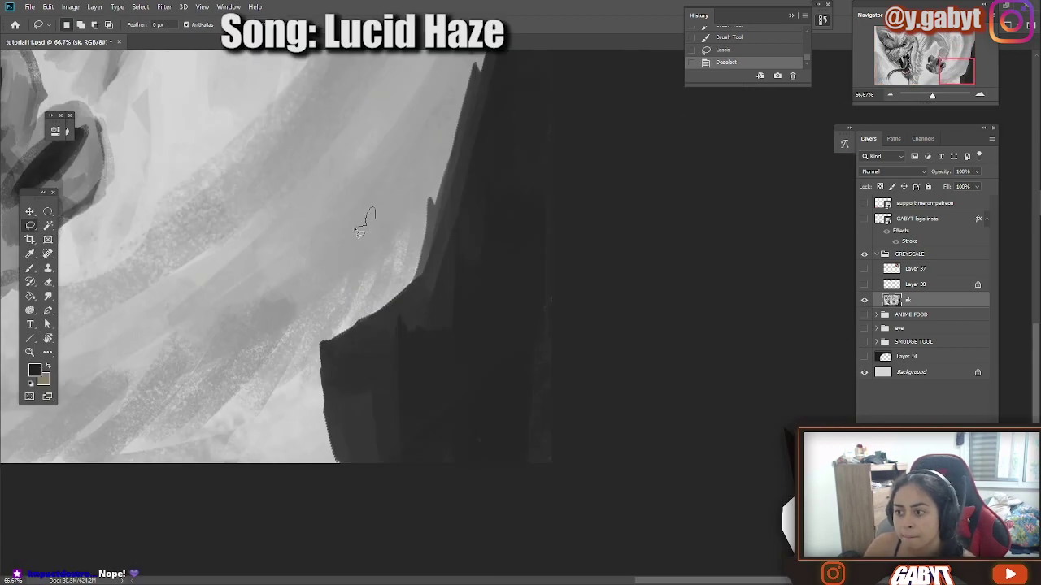
left_click_drag(392, 216, 378, 212)
key("g")
left_click(377, 291)
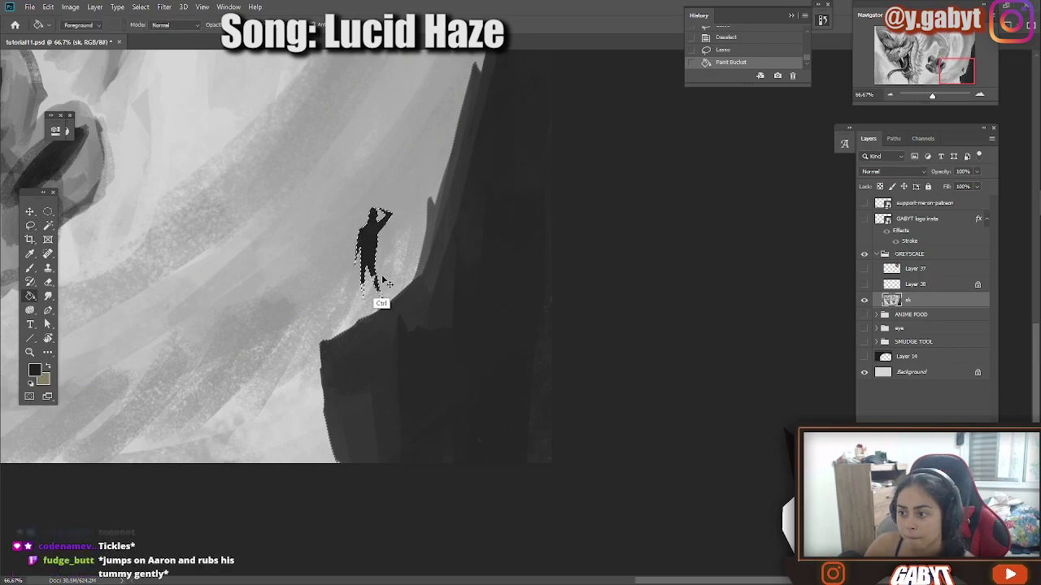
key("b")
key("ctrl+t")
key("Return")
key("ctrl+d")
left_click_drag(933, 96, 925, 96)
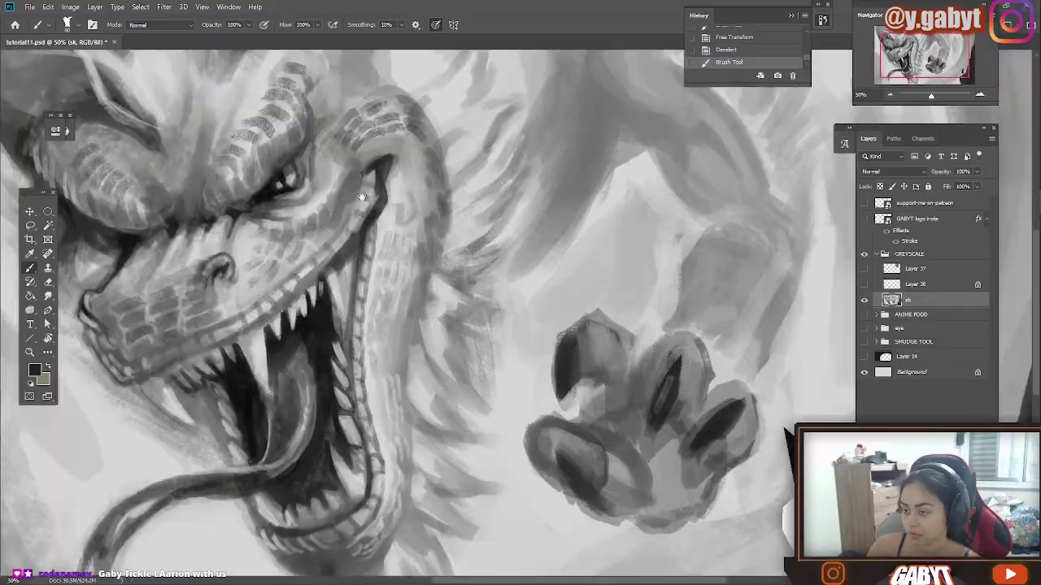
- Refine the near eye with a brighter eyeball and a darker rim
scroll(494, 210, "up", 2)
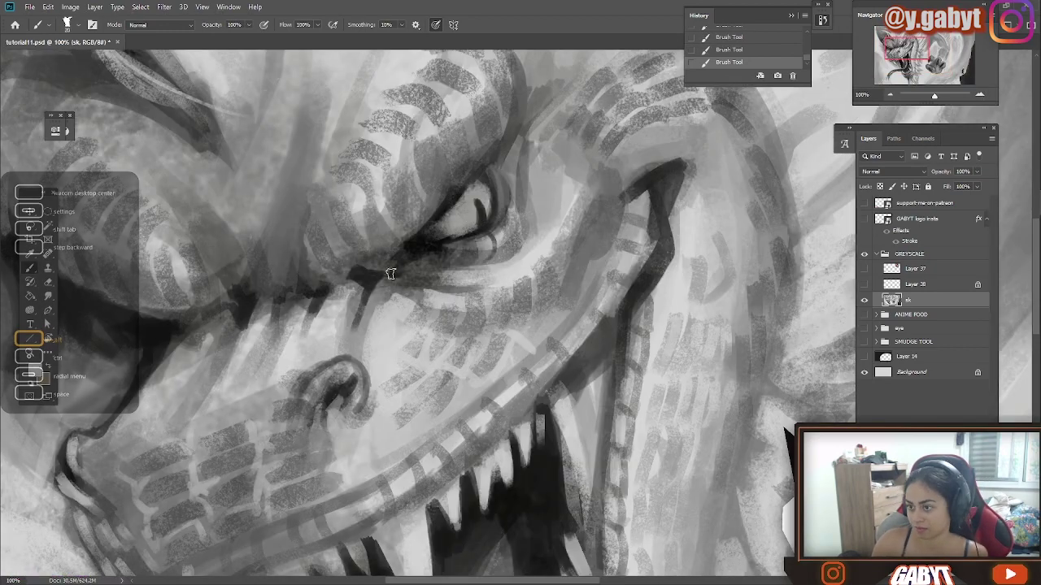
left_click_drag(935, 96, 930, 78)
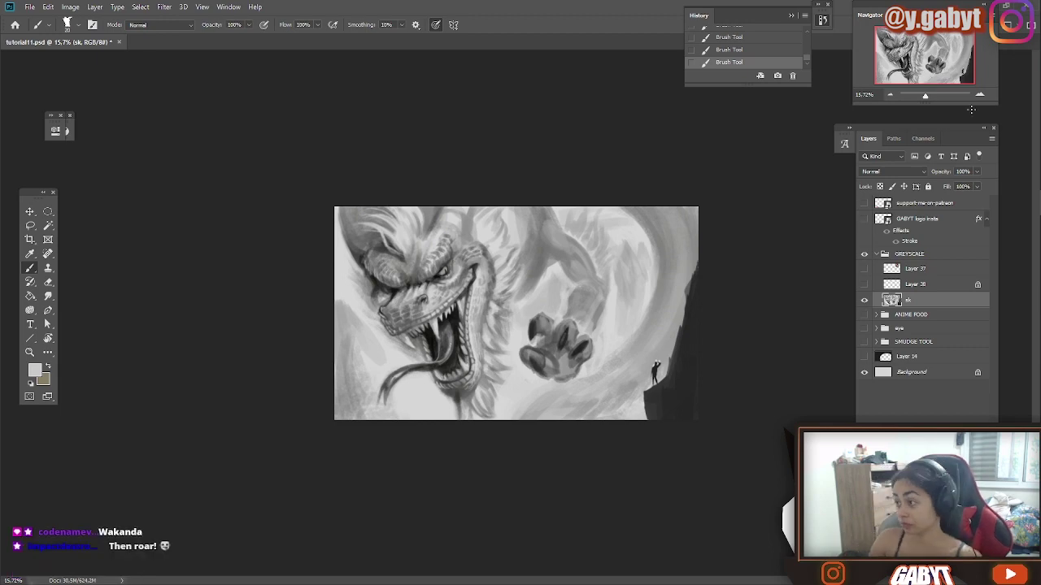
scroll(561, 325, "up", 2)
left_click(550, 341, "alt")
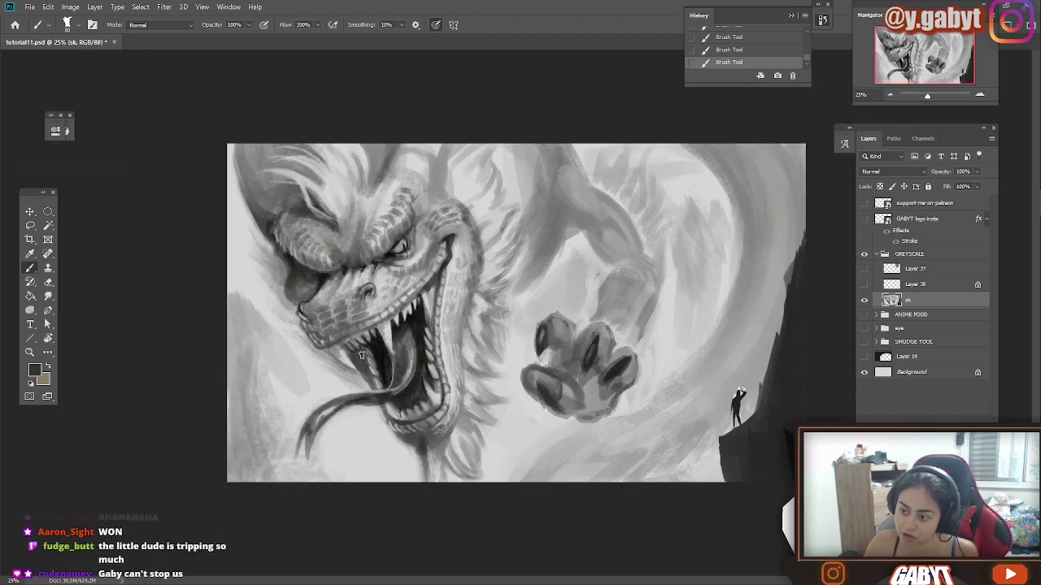
- Brush textured grey strokes with a smaller brush over the coiled body and background beside the cliff
left_click_drag(928, 96, 928, 97)
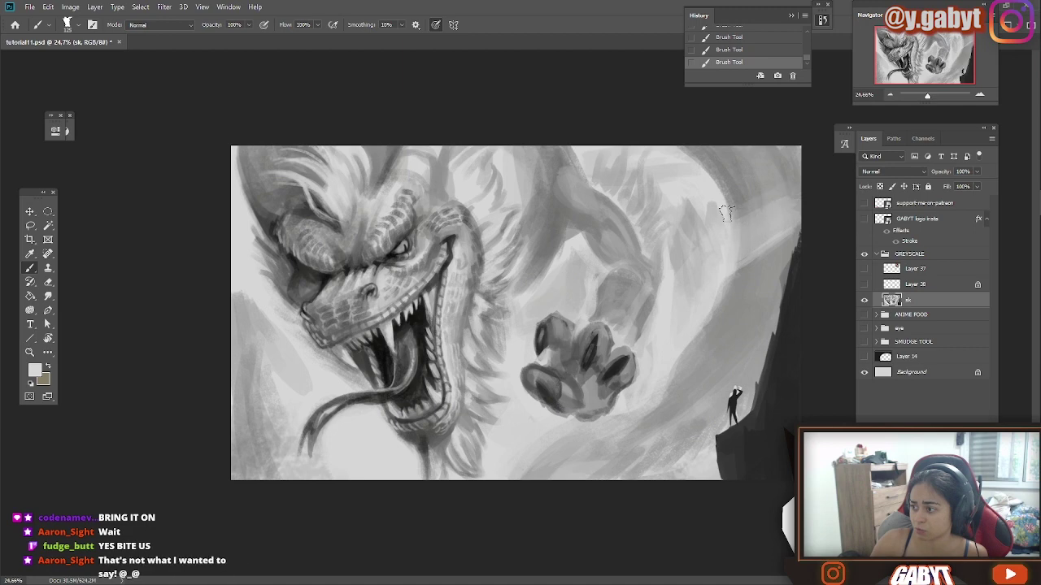
key("[")
key("[")
key("[")
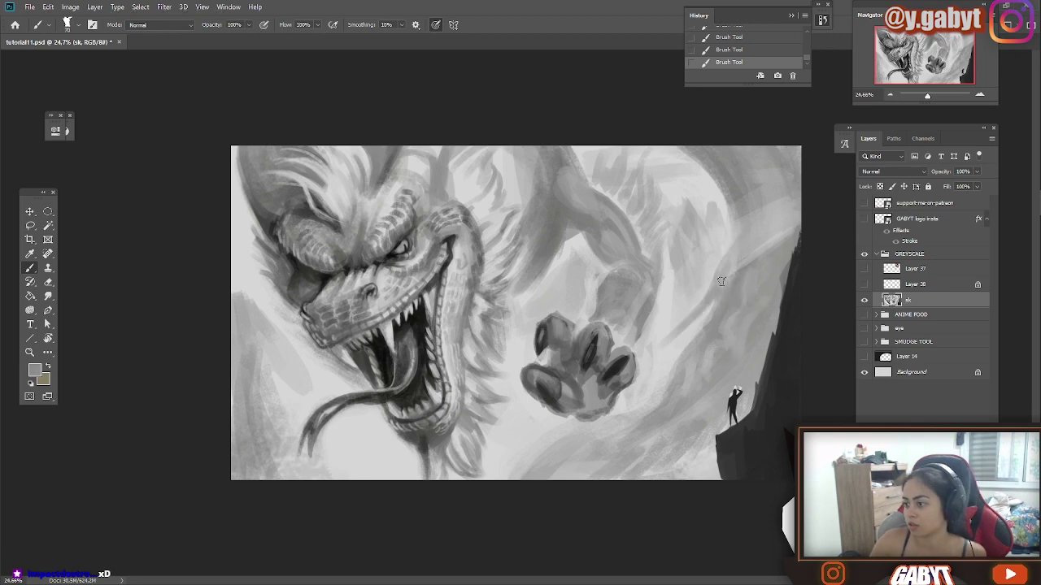
mouse_move(760, 276)
left_mouse_down()
mouse_move(776, 229)
mouse_move(738, 361)
left_mouse_up()
- Brush sampled grey smoky strokes over the background around the tongue and block in dark rocks in the canvas's lower-left corner
left_click(293, 391, "alt")
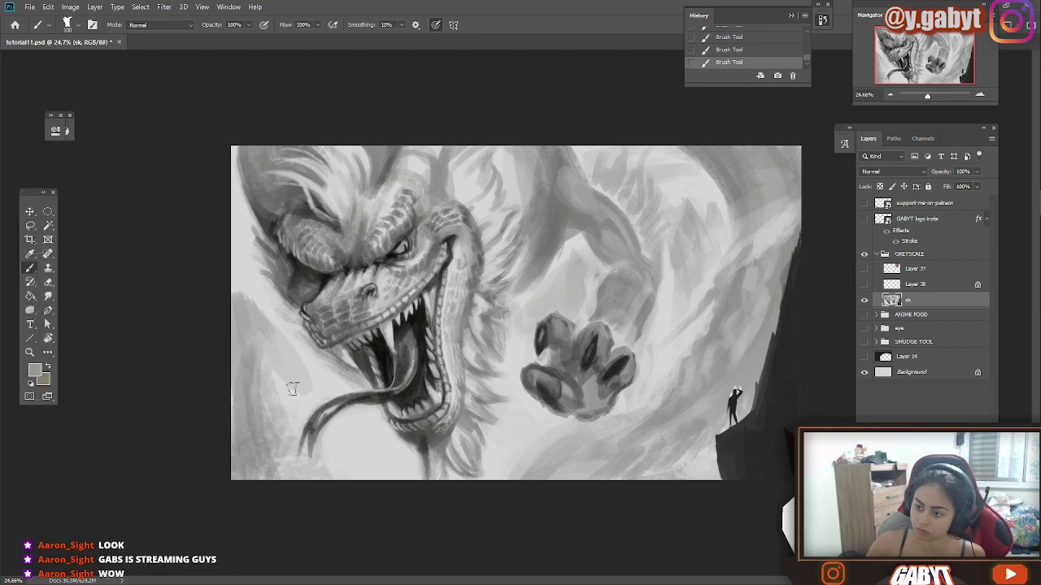
key("ctrl+z")
mouse_move(325, 431)
left_mouse_down()
mouse_move(391, 479)
mouse_move(252, 301)
mouse_move(294, 350)
left_mouse_up()
left_click(292, 359, "alt")
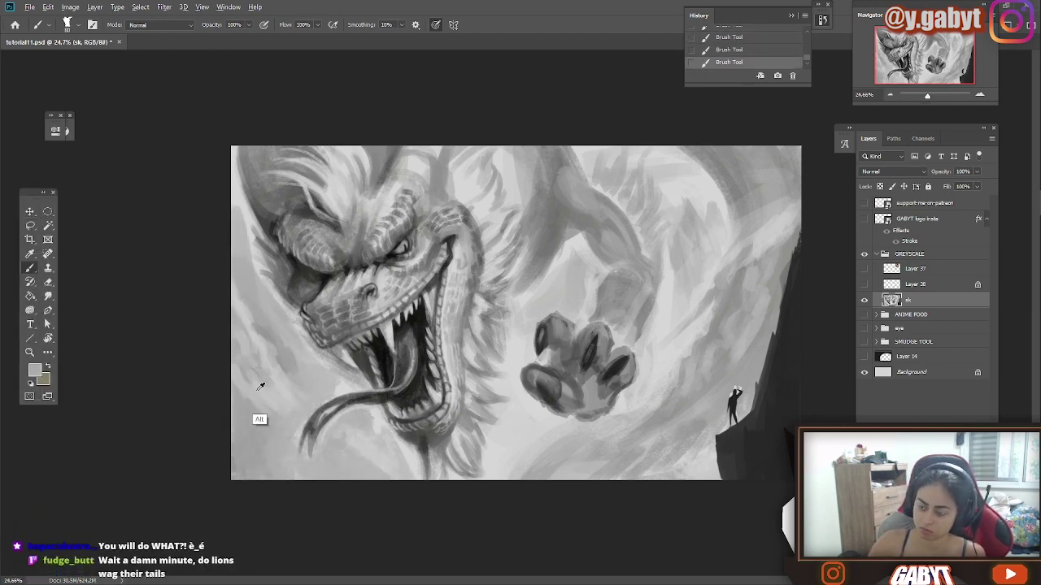
mouse_move(260, 390)
left_mouse_down()
mouse_move(221, 453)
mouse_move(268, 478)
left_mouse_up()
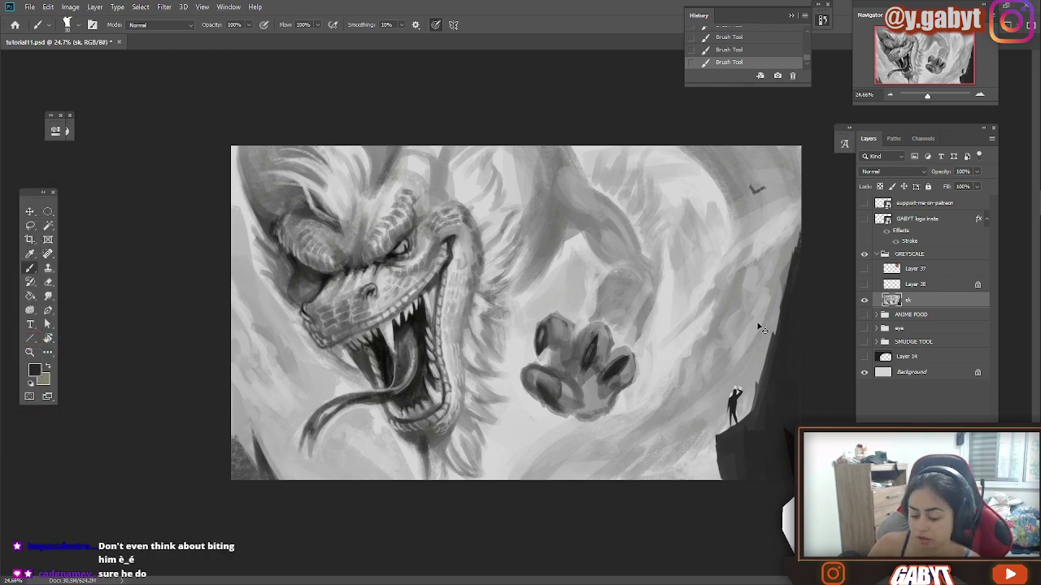
- Undo the bird painted on the sk layer, create a new layer and paint small dark birds around the dragon on it
key("ctrl+z")
key("ctrl+shift+alt+n")
left_click_drag(734, 184, 743, 186)
key("ctrl+z")
left_click_drag(670, 174, 684, 189)
left_click_drag(595, 156, 605, 159)
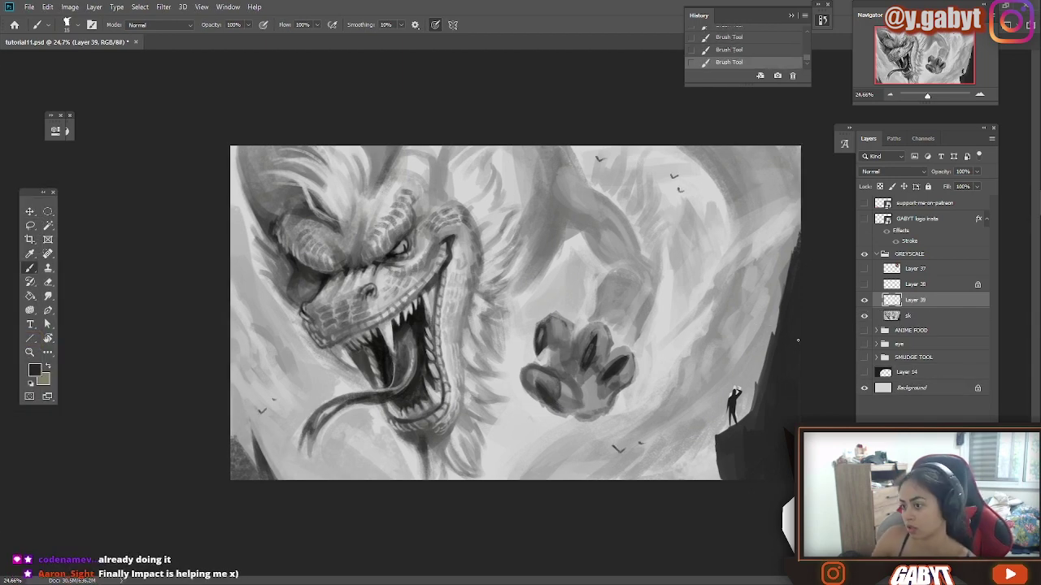
scroll(798, 340, "down", 5)
scroll(798, 341, "up", 6)
- On the sk layer, brush light fur strokes between the neck and arm and lighten the dark horn above the far brow
left_click(909, 316)
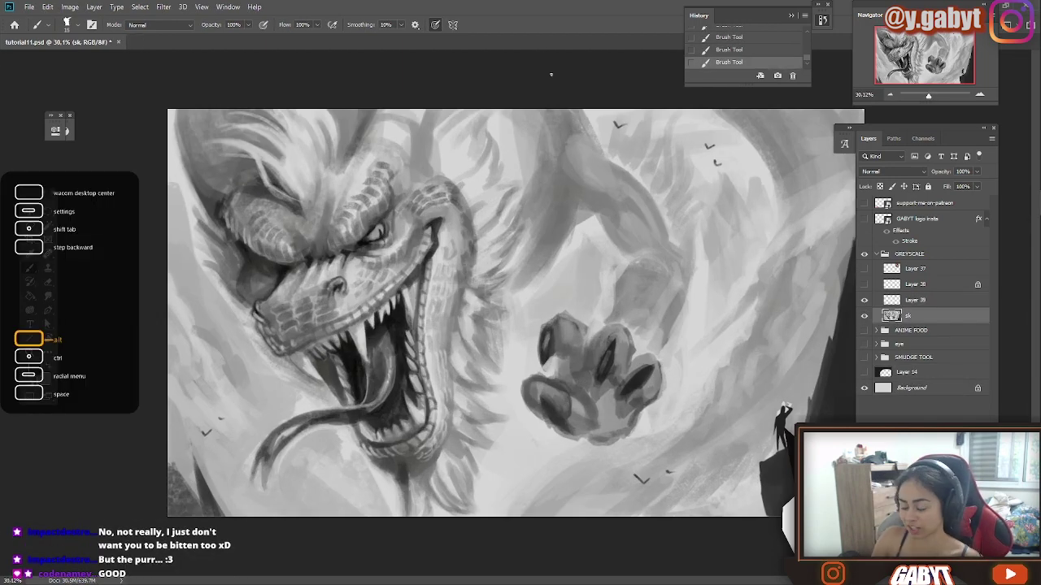
mouse_move(513, 289)
left_mouse_down()
mouse_move(529, 146)
mouse_move(512, 146)
left_mouse_up()
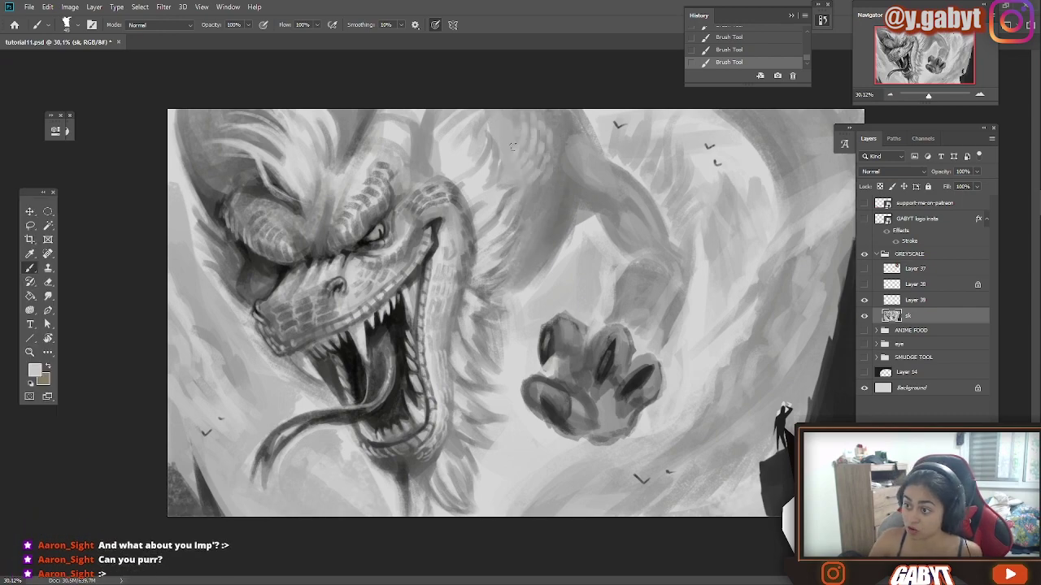
left_click_drag(929, 94, 929, 95)
left_click(184, 142, "alt")
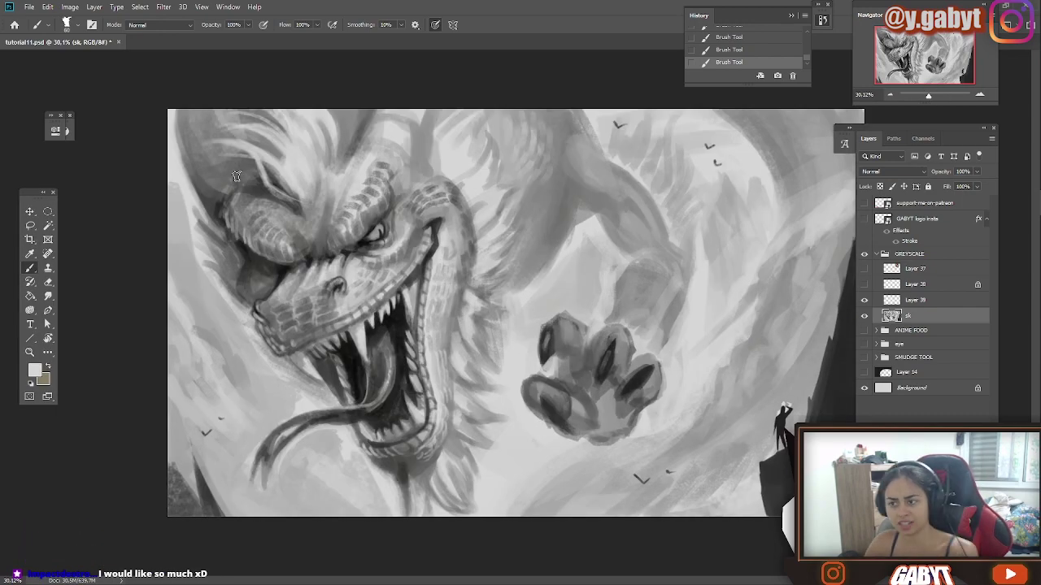
key("ctrl+z")
mouse_move(226, 109)
left_mouse_down()
mouse_move(246, 136)
mouse_move(229, 185)
left_mouse_up()
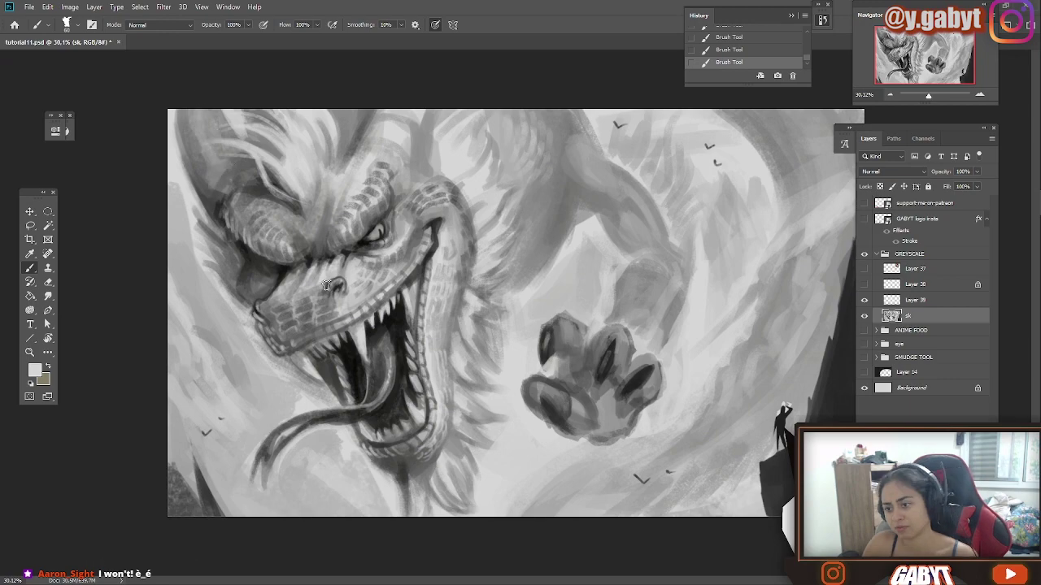
- Brush light scale marks along the dragon's upper arm and forearm on the sk layer
left_click_drag(928, 96, 930, 97)
left_click_drag(687, 308, 701, 265)
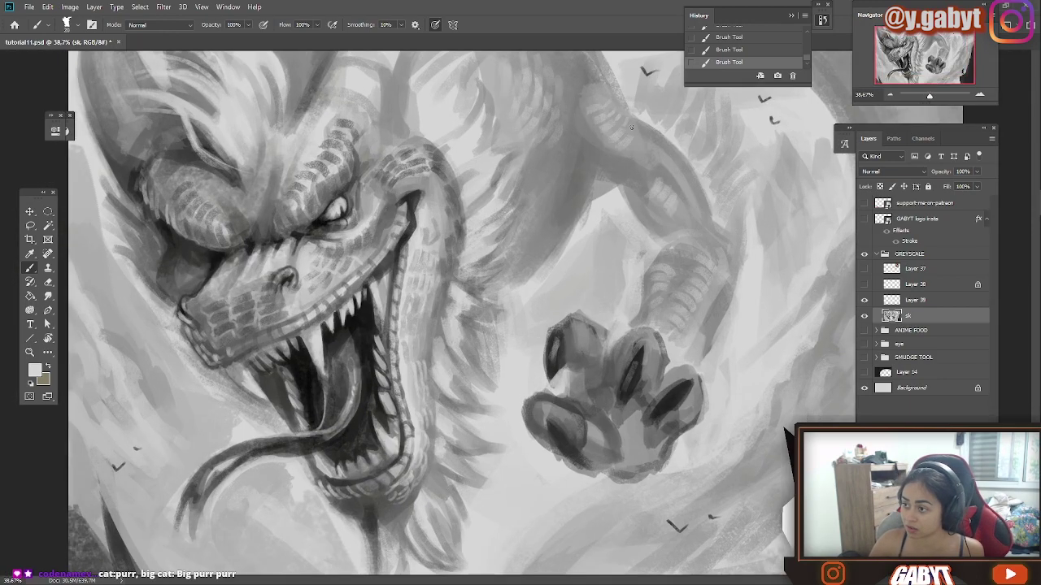
mouse_move(679, 217)
left_mouse_down()
mouse_move(549, 288)
mouse_move(684, 325)
left_mouse_up()
- Paint sampled dark grey contours around the toes and claws of the raised paw
left_click(644, 395, "alt")
left_click_drag(654, 397, 633, 418)
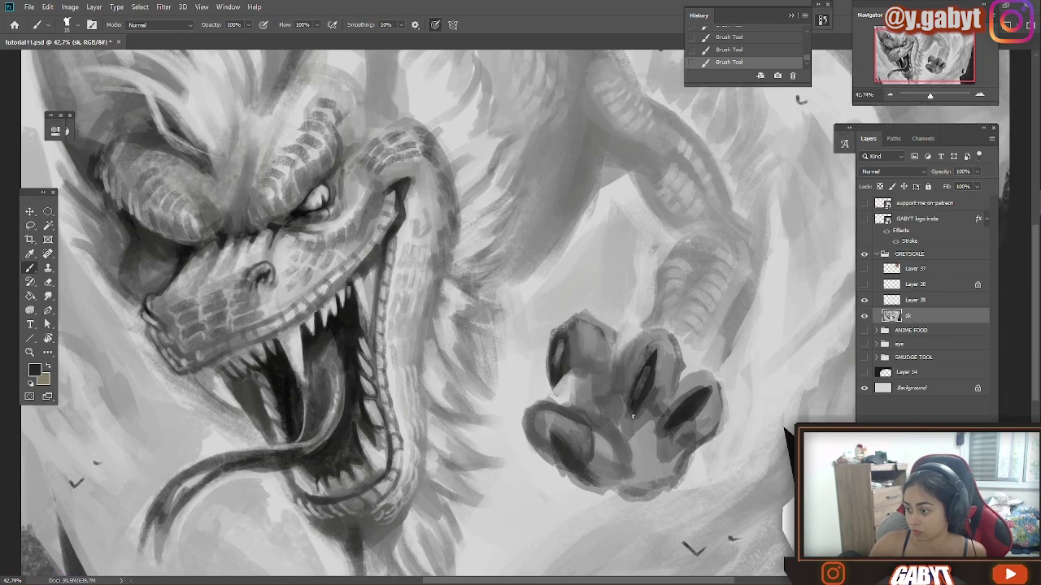
left_click(574, 322, "alt")
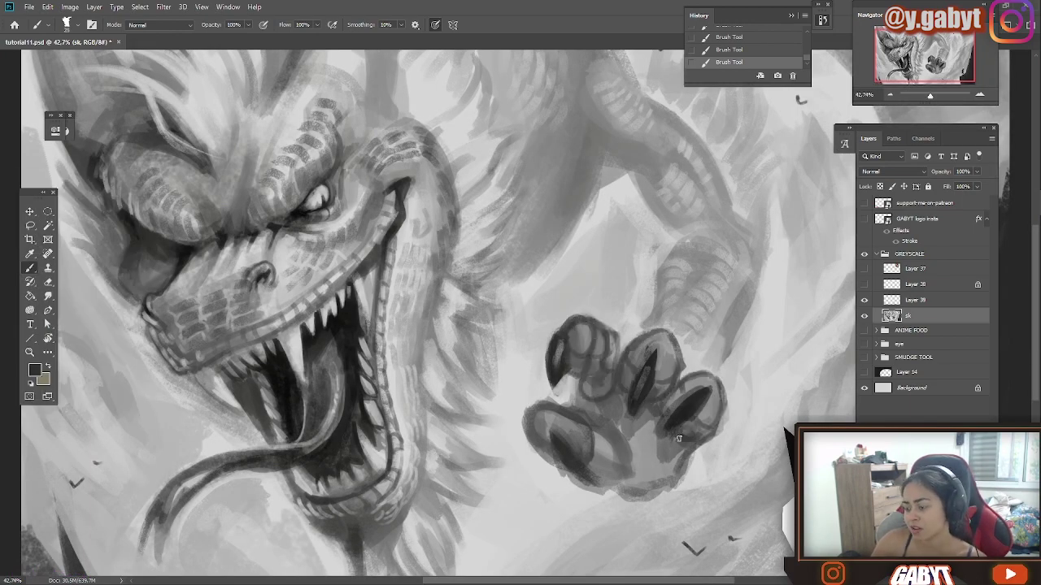
left_click(610, 383, "alt")
left_click(607, 390, "alt")
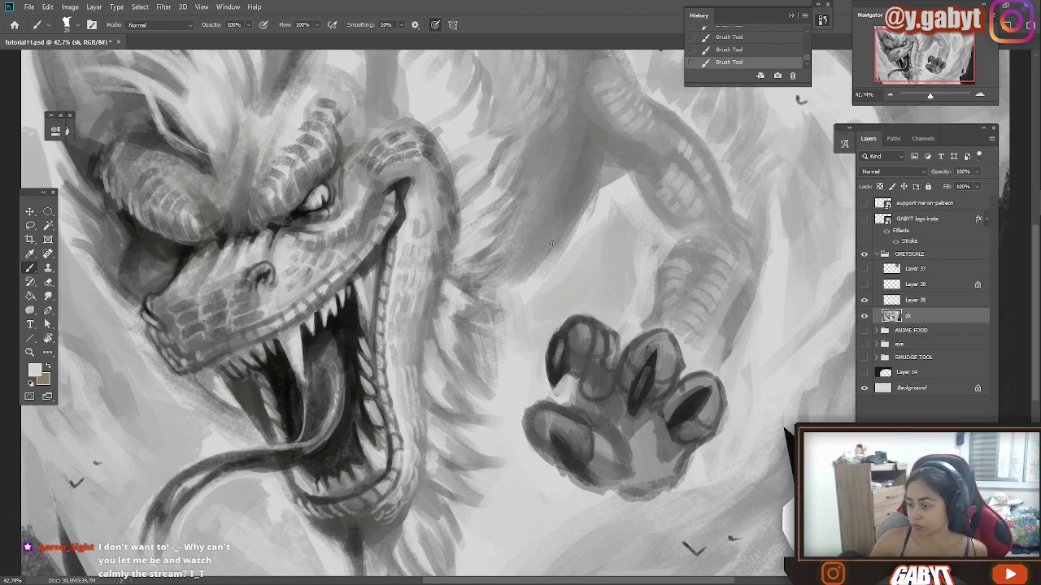
- Brush sampled grey strokes with a slightly larger brush over the chest fur between the neck and the arm
key("bracketright")
left_click_drag(590, 183, 500, 285)
left_click(600, 196, "alt")
left_click_drag(574, 176, 578, 150)
- Enlarge the brush and paint sampled light grey strokes over the background between the forearm and the cliff
scroll(575, 175, "down", 8)
scroll(607, 329, "up", 3)
key("bracketright")
key("bracketright")
key("bracketright")
key("bracketright")
key("bracketright")
key("bracketright")
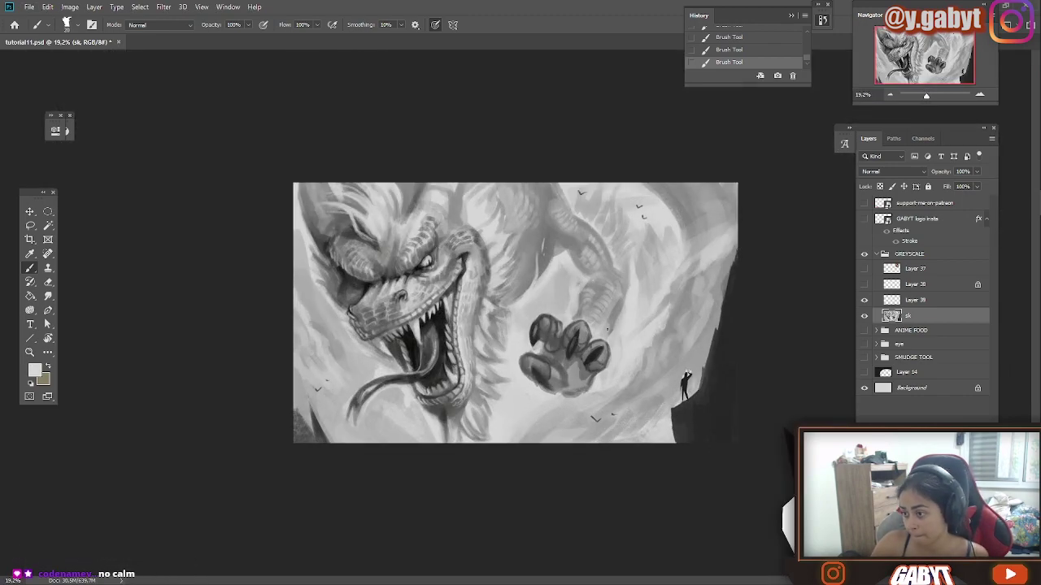
left_click(653, 355, "alt")
left_click_drag(632, 336, 665, 287)
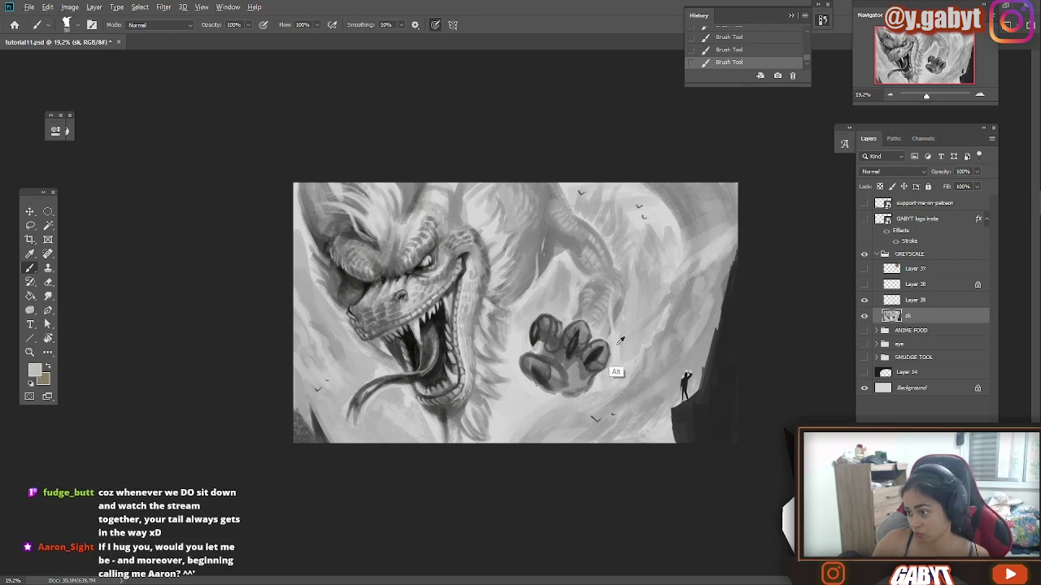
left_click(706, 273, "alt")
left_click(683, 320, "alt")
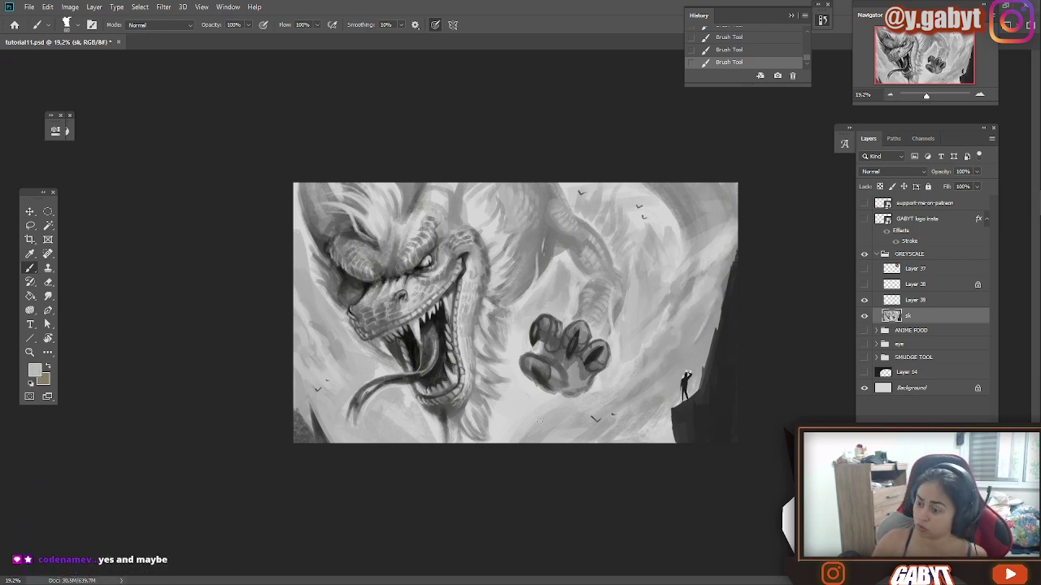
- Soften the dark rocks in the canvas's lower-left corner with sampled greys and touch up the area beside the upper arm
left_click(305, 435, "alt")
left_click(305, 420, "alt")
key("ctrl+plus")
key("ctrl+plus")
left_click_drag(577, 92, 617, 147)
key("ctrl+minus")
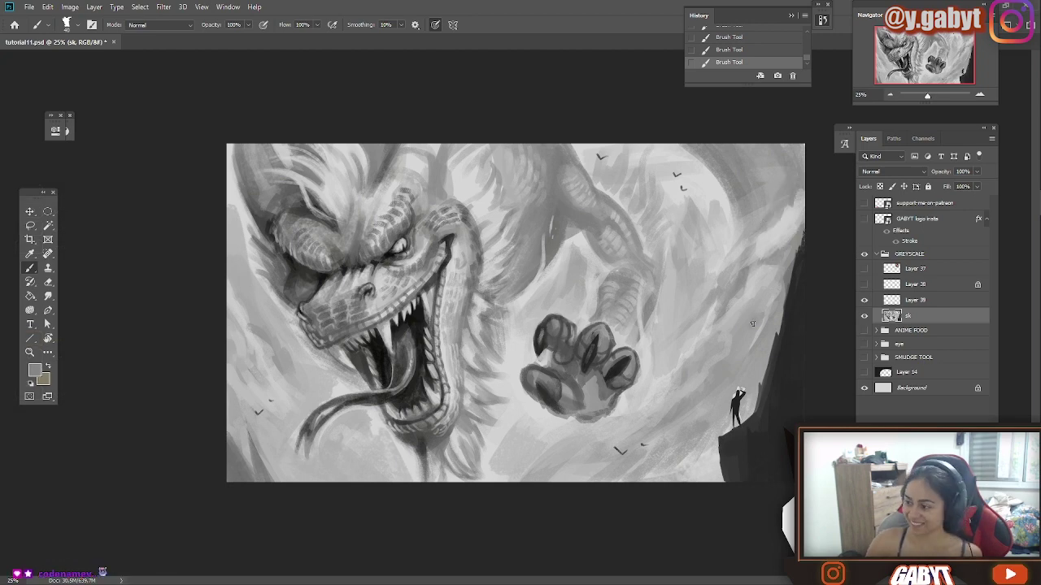
- Sweep sampled grey smoky strokes over the background below the paw, around the tongue and along the canvas's left edge
left_click_drag(689, 395, 662, 459)
left_click_drag(761, 331, 691, 369)
left_click(636, 424, "alt")
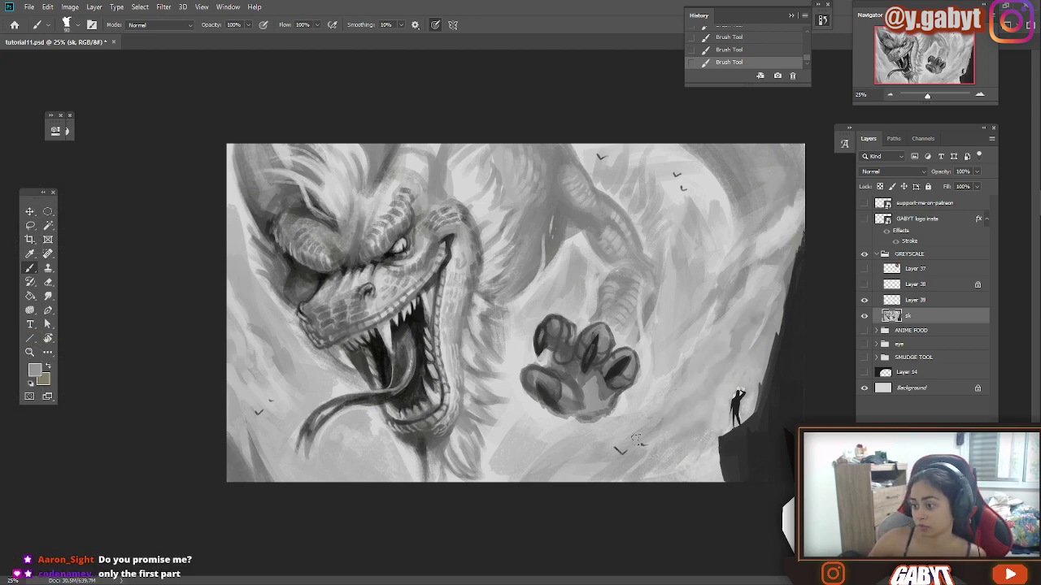
left_click_drag(616, 432, 567, 478)
mouse_move(690, 366)
left_mouse_down()
mouse_move(610, 449)
mouse_move(519, 476)
left_mouse_up()
left_click_drag(394, 431, 330, 478)
left_click_drag(294, 356, 317, 398)
left_click(261, 222, "alt")
left_click_drag(262, 311, 231, 218)
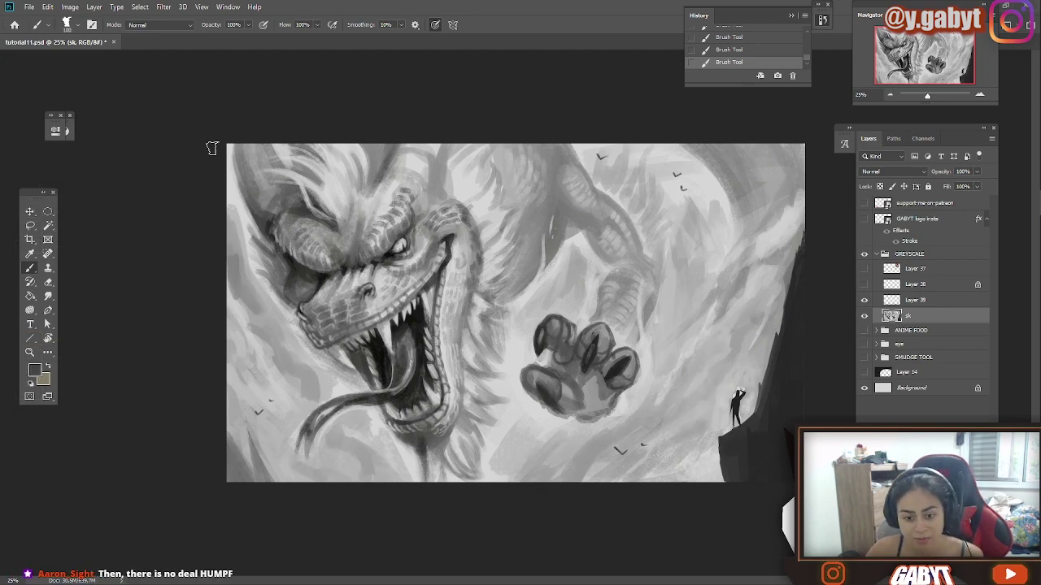
- Paint light scales on the coiled body in the canvas's upper-right corner and pale strokes over the background above the cliff
left_click(670, 331, "alt")
mouse_move(764, 172)
left_mouse_down()
mouse_move(787, 166)
mouse_move(769, 190)
left_mouse_up()
left_click_drag(776, 154, 763, 164)
left_click_drag(767, 147, 733, 159)
left_click(738, 183, "alt")
left_click_drag(766, 302, 741, 351)
left_click_drag(743, 332, 714, 382)
left_click_drag(776, 264, 745, 304)
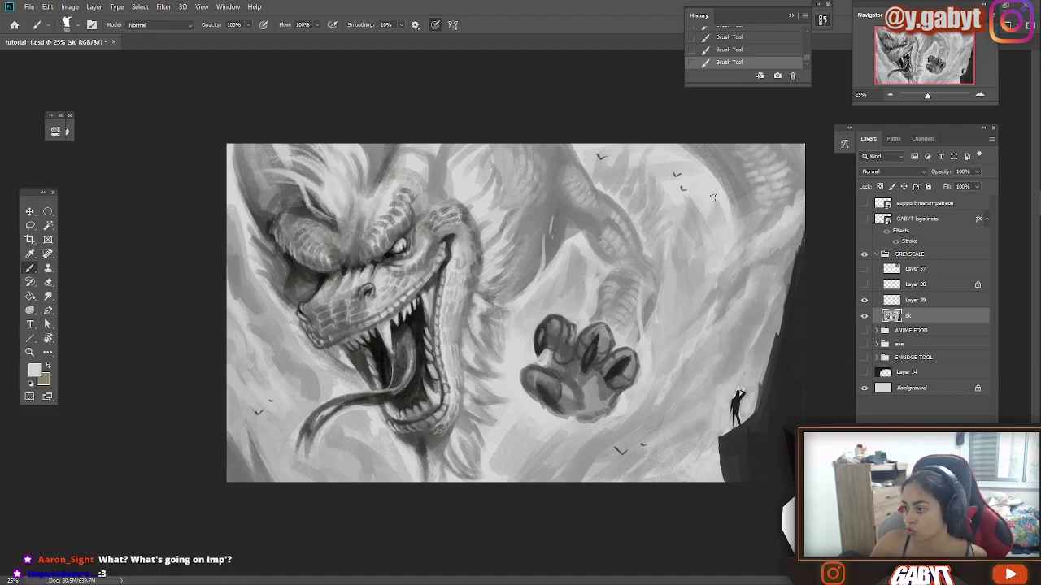
- Lay textured mid-grey strokes with a much larger brush over the pale sky behind the birds and inside the coil
left_click(638, 255, "alt")
key("bracketright")
key("bracketright")
key("bracketright")
key("bracketright")
key("bracketright")
key("bracketright")
key("bracketright")
key("bracketright")
key("bracketright")
key("bracketright")
key("bracketright")
key("bracketright")
left_click_drag(701, 169, 652, 200)
left_click_drag(623, 148, 592, 179)
left_click_drag(722, 194, 710, 235)
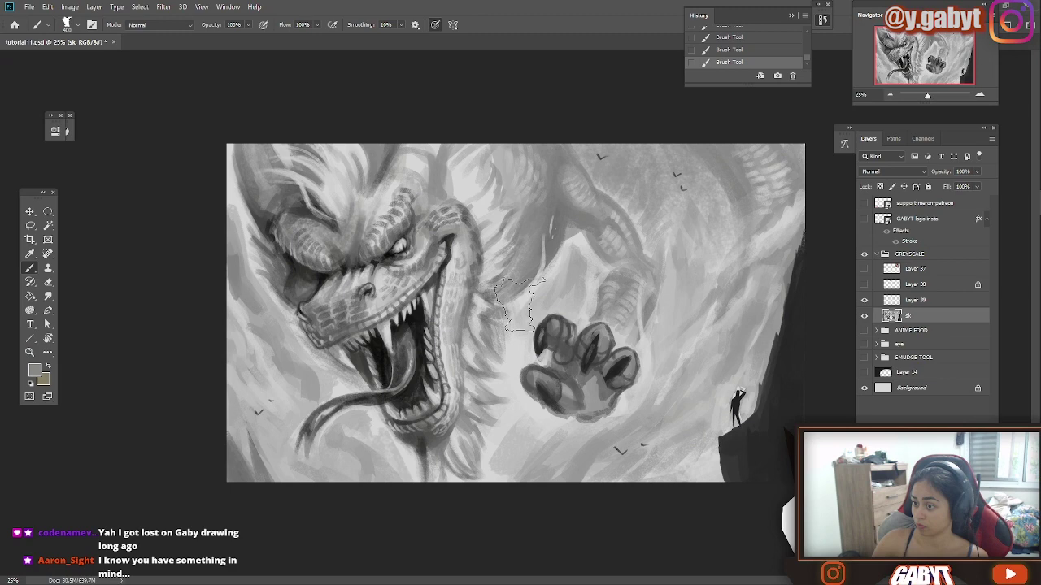
- Add sampled grey strokes between the arm and the coil, and veil the paw with a very large textured brush
left_click(486, 278, "alt")
left_click_drag(650, 181, 637, 245)
left_click_drag(625, 168, 609, 203)
left_click_drag(673, 172, 662, 250)
left_click(621, 438, "alt")
key("bracketright")
key("bracketright")
key("bracketright")
key("bracketright")
key("bracketright")
key("bracketright")
left_click_drag(598, 383, 571, 356)
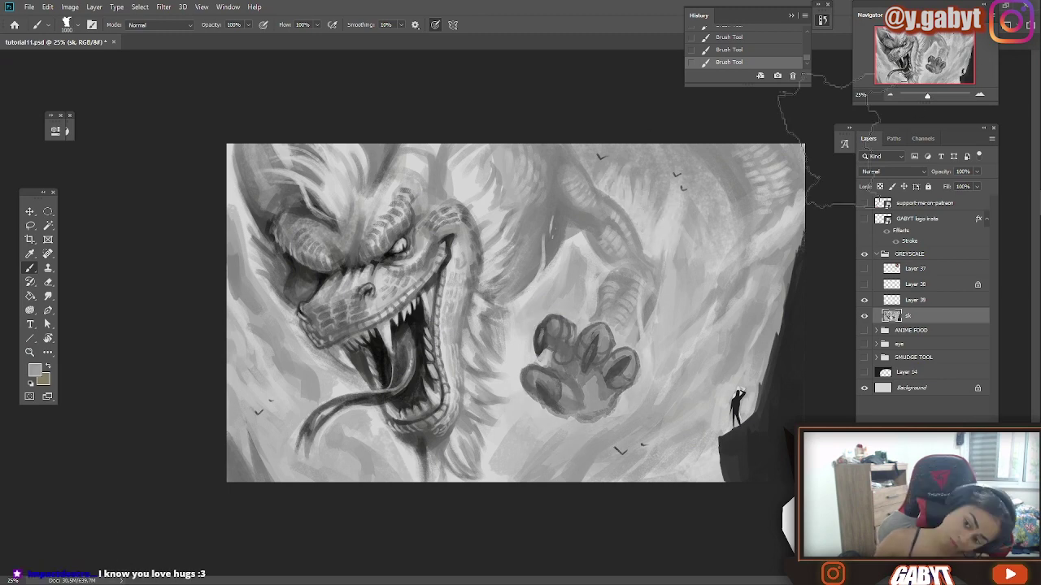
- Reduce the brush and dab sampled greys over the background beside the snout and around the tongue
left_click_drag(927, 96, 926, 96)
key("bracketleft")
key("bracketleft")
key("bracketleft")
key("bracketleft")
key("bracketleft")
key("bracketleft")
key("bracketleft")
key("bracketleft")
key("bracketleft")
key("bracketleft")
key("bracketleft")
key("bracketleft")
key("bracketleft")
key("bracketleft")
key("bracketleft")
key("bracketleft")
key("bracketleft")
key("bracketleft")
key("bracketleft")
key("bracketleft")
left_click(291, 344, "alt")
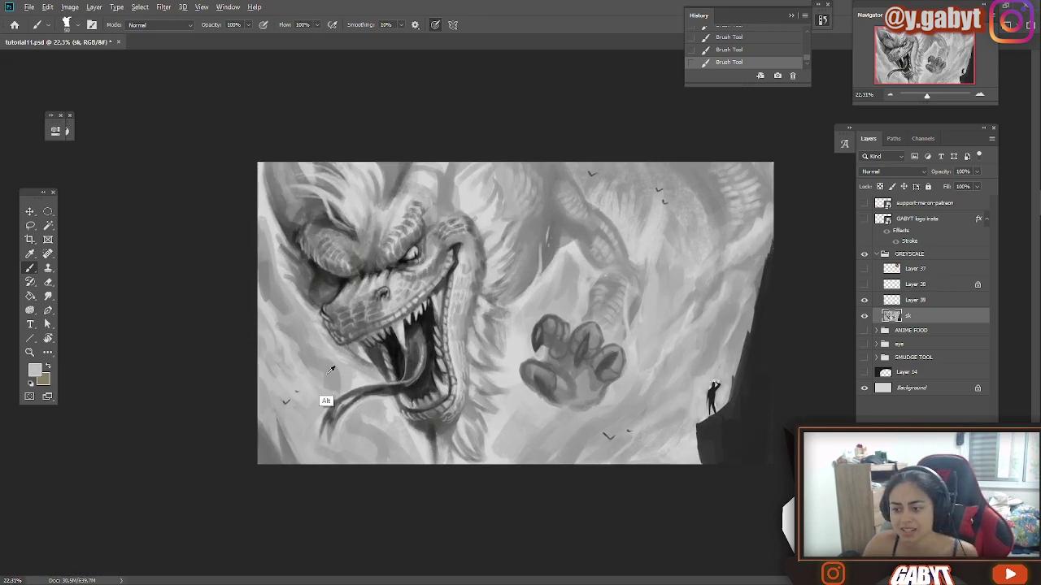
left_click(353, 419, "alt")
- Enlarge the brush to 250 and shade the coiled body in the canvas's upper-right corner with a sampled mid grey
key("bracketright")
key("bracketright")
key("bracketright")
key("bracketright")
key("bracketright")
key("bracketright")
key("bracketright")
key("bracketright")
key("bracketright")
key("bracketright")
mouse_move(680, 166)
left_mouse_down()
mouse_move(683, 248)
mouse_move(716, 247)
mouse_move(737, 185)
left_mouse_up()
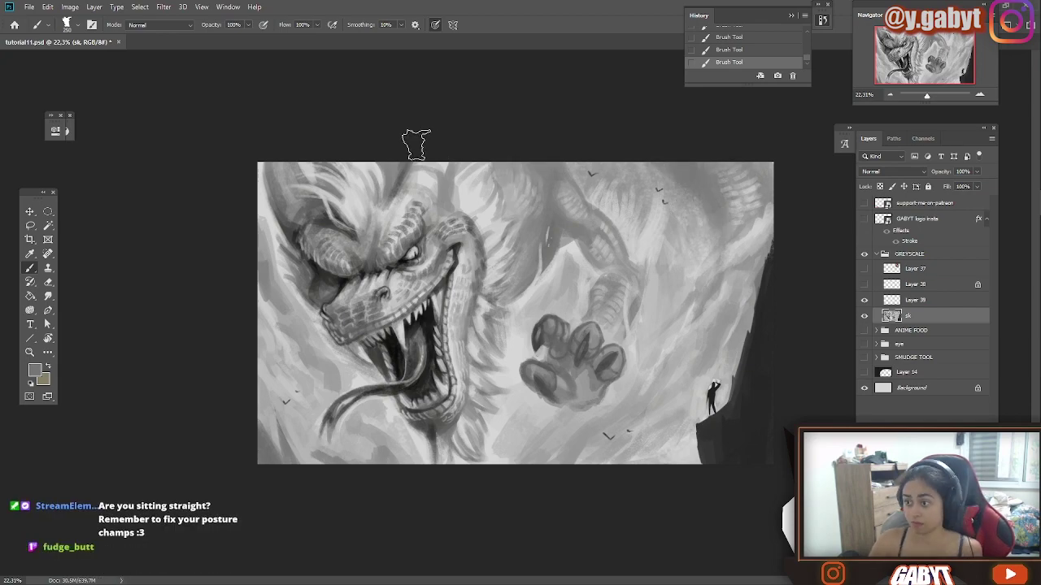
- Blend the paw's palm and toe bases with a smaller brush, and undo the last stroke
left_click_drag(926, 96, 929, 96)
key("bracketleft")
key("bracketleft")
key("bracketleft")
key("bracketleft")
key("bracketleft")
key("bracketleft")
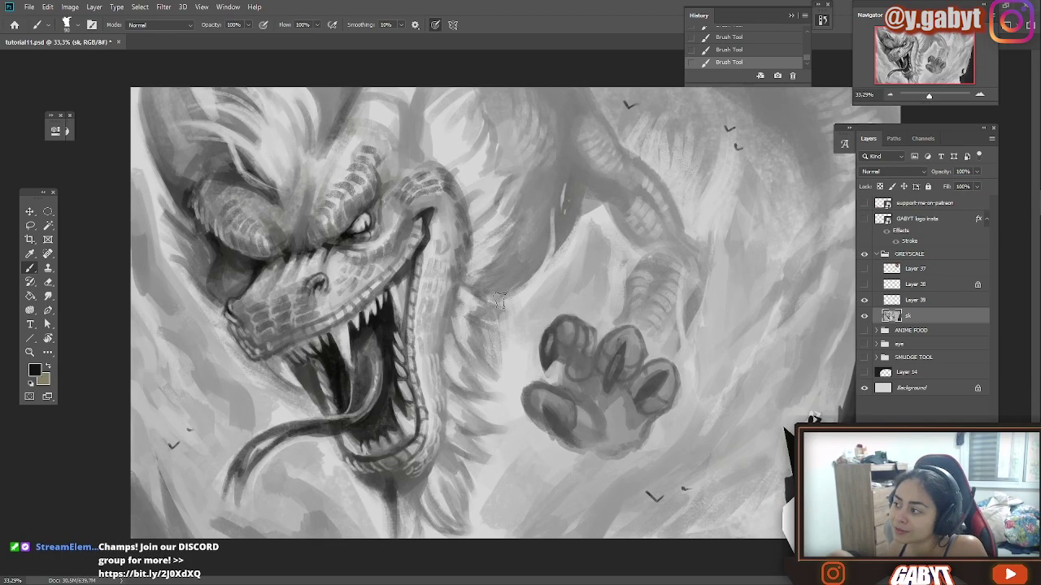
left_click(618, 406, "alt")
left_click_drag(619, 427, 576, 362)
left_click_drag(579, 386, 581, 370)
key("ctrl+z")
left_click_drag(929, 96, 929, 96)
- Brush sampled greys over the forehead between the two brows and the horn base
left_click(545, 213, "alt")
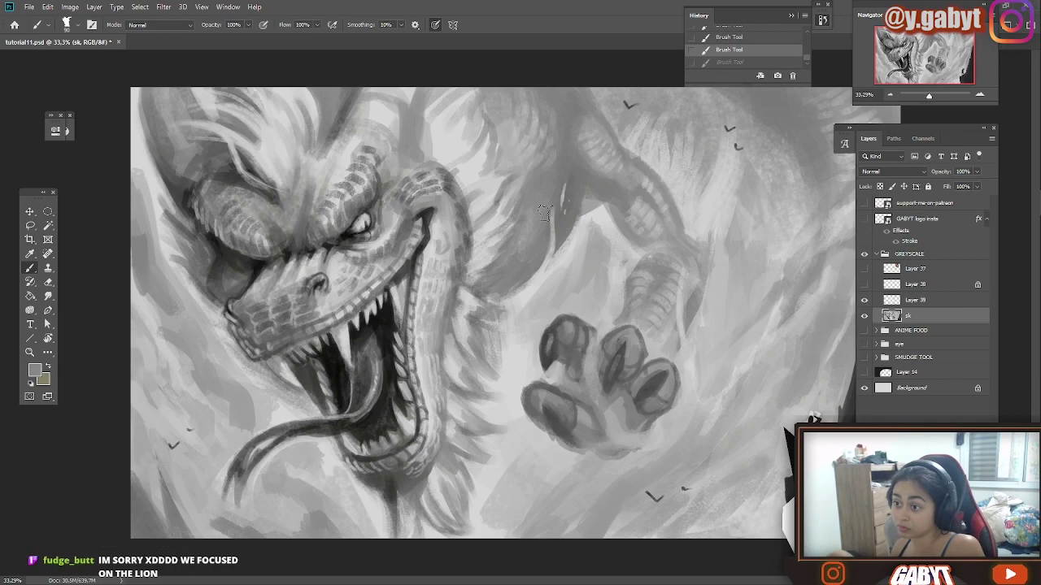
left_click(338, 178, "alt")
mouse_move(338, 178)
left_mouse_down()
mouse_move(327, 150)
mouse_move(306, 139)
left_mouse_up()
key("ctrl+minus")
key("ctrl+minus")
key("ctrl+plus")
key("ctrl+plus")
left_click(291, 226, "alt")
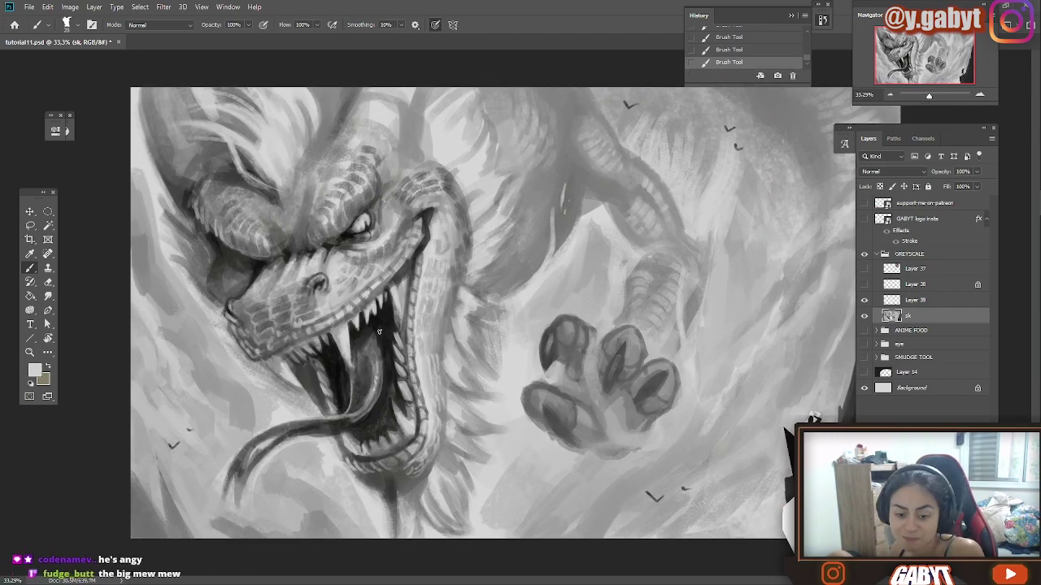
- Brush sampled light and mid greys over the background beneath the paw and around the dragon's head
left_click(925, 96)
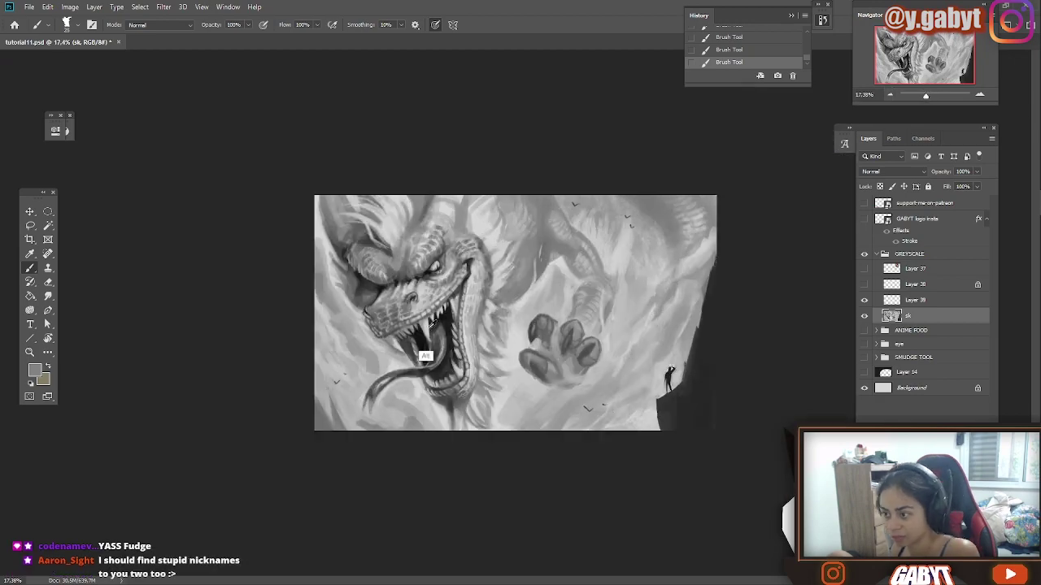
left_click(424, 355, "alt")
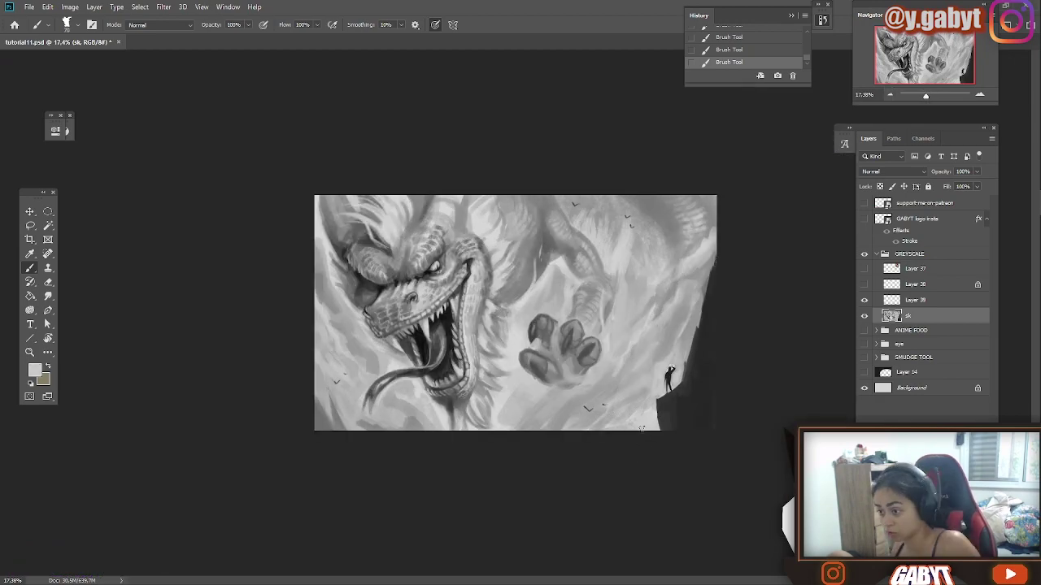
scroll(526, 356, "down", 1)
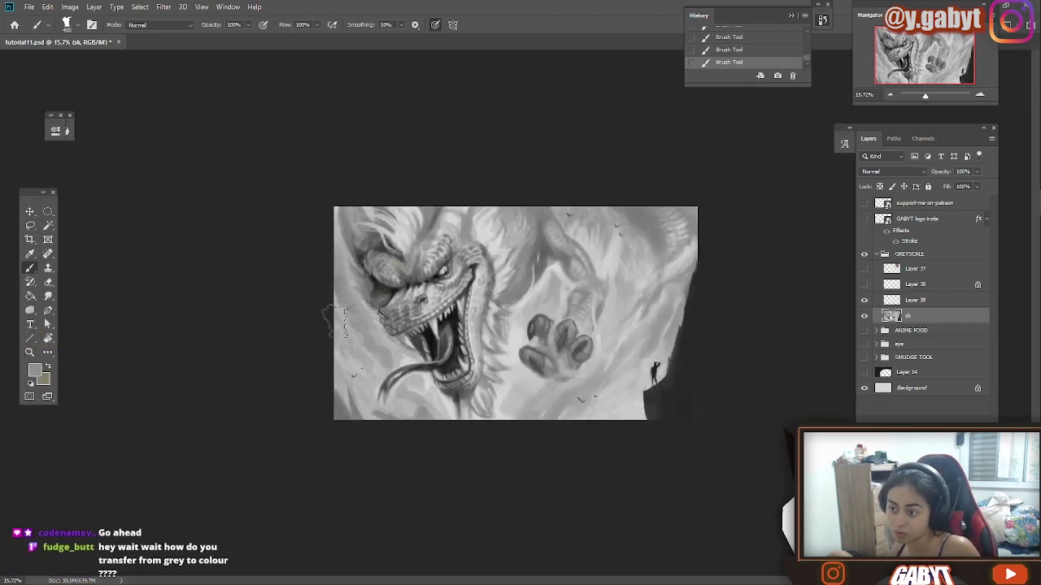
left_click(437, 415, "alt")
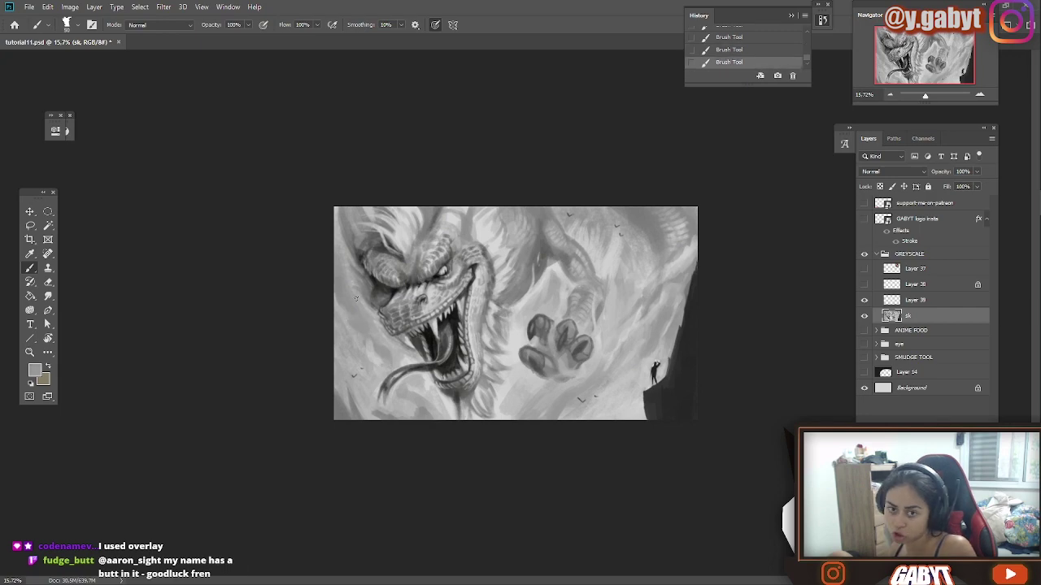
- Enlarge the brush, undo a stroke across the horns, and shade the coiled body in the canvas's upper-right area
left_click(446, 354, "alt")
key("bracketright")
key("bracketright")
key("bracketright")
key("bracketright")
key("bracketright")
key("bracketright")
key("bracketright")
key("bracketright")
left_click_drag(360, 217, 431, 222)
key("ctrl+z")
left_click_drag(630, 214, 662, 254)
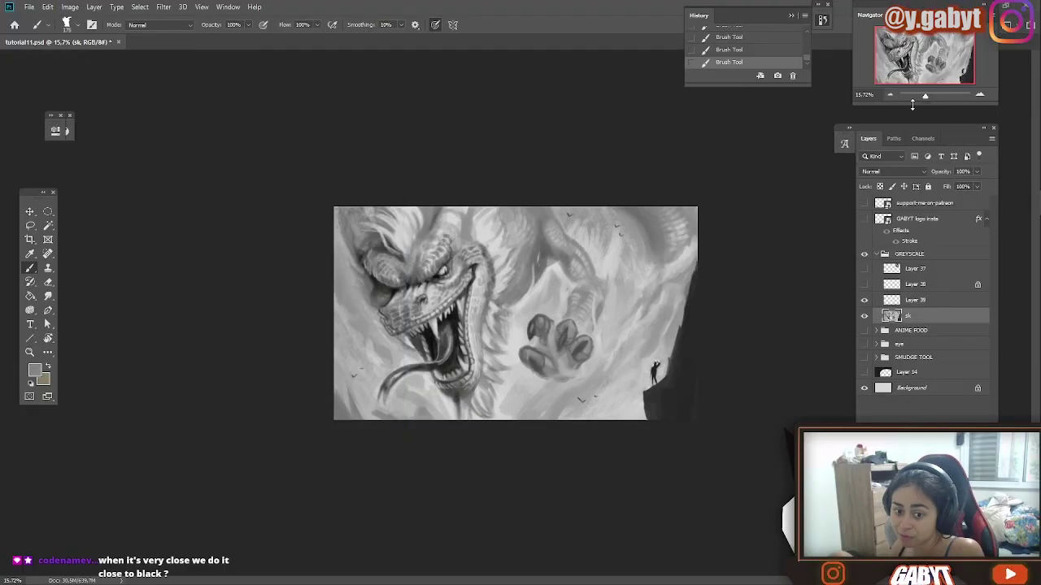
- Merge the bird layer down into sk and switch to the Soft Round Pressure Opacity brush, undoing the last stroke
key("ctrl+plus")
key("ctrl+plus")
right_click(712, 212)
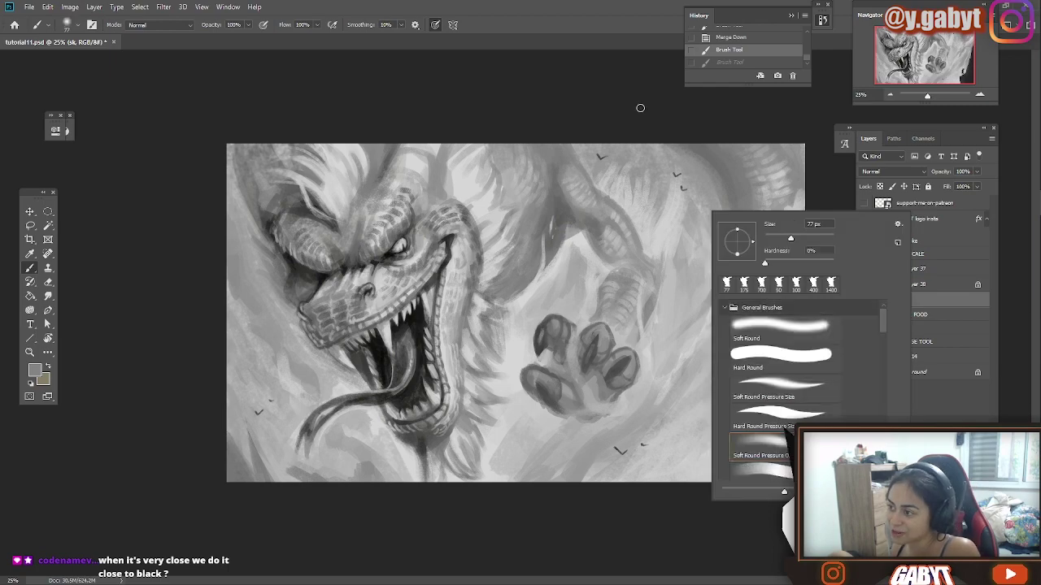
key("F5")
key("F5")
key("ctrl+z")
- Create a new layer named overlay with its blend mode set to Overlay
key("ctrl+shift+n")
type("overlay")
left_click(472, 218)
left_click(468, 364)
key("Return")
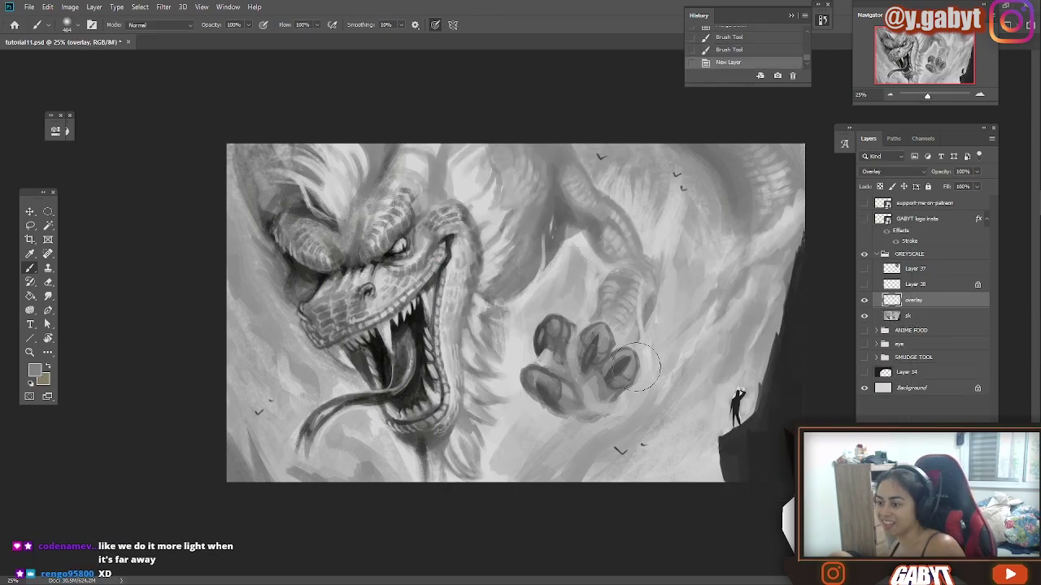
- Set the foreground colour to crimson (RGB 174, 29, 73) and brush it over the dragon's head, neck, arm and paw on the overlay layer
left_click(35, 370)
left_click(174, 292)
left_click_drag(216, 318, 217, 221)
left_click_drag(168, 305, 179, 251)
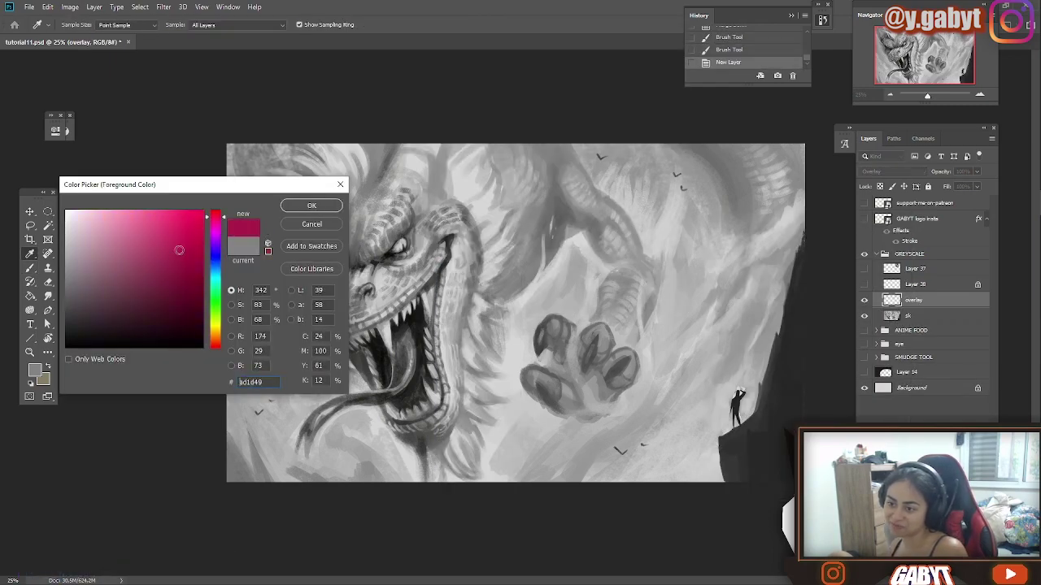
left_click(297, 208)
mouse_move(418, 260)
left_mouse_down()
mouse_move(386, 282)
mouse_move(367, 313)
mouse_move(319, 325)
mouse_move(327, 306)
mouse_move(307, 312)
mouse_move(301, 273)
mouse_move(316, 281)
mouse_move(314, 292)
mouse_move(300, 265)
mouse_move(314, 243)
mouse_move(319, 278)
mouse_move(318, 257)
mouse_move(346, 251)
mouse_move(387, 215)
left_mouse_up()
mouse_move(426, 183)
left_mouse_down()
mouse_move(455, 342)
mouse_move(553, 162)
mouse_move(598, 351)
mouse_move(563, 418)
left_mouse_up()
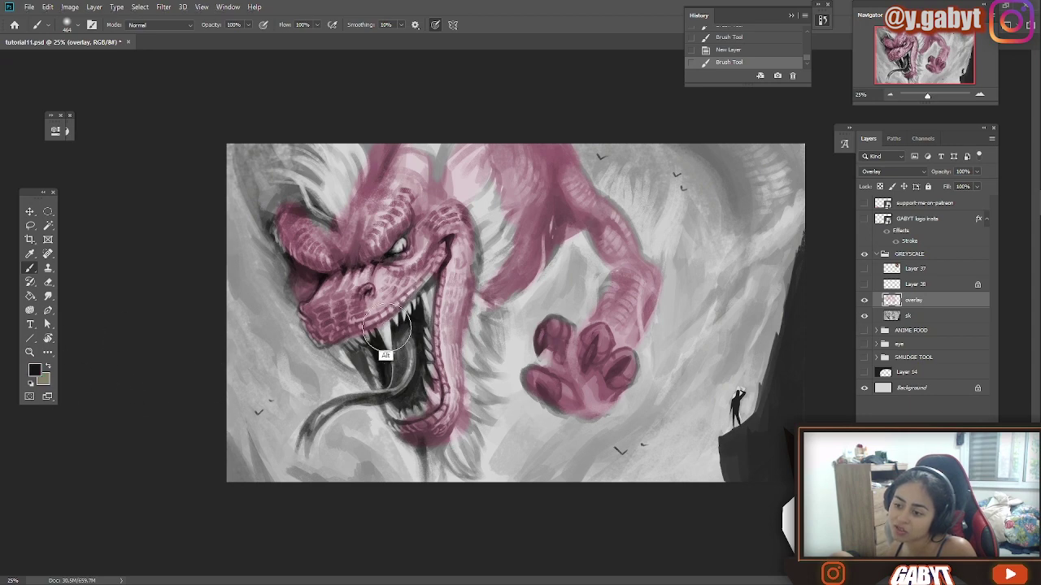
- Try black strokes across the dragon's face on the overlay layer, and undo them together with the crimson tint
mouse_move(418, 290)
left_mouse_down()
mouse_move(422, 265)
mouse_move(414, 257)
mouse_move(343, 276)
mouse_move(415, 262)
left_mouse_up()
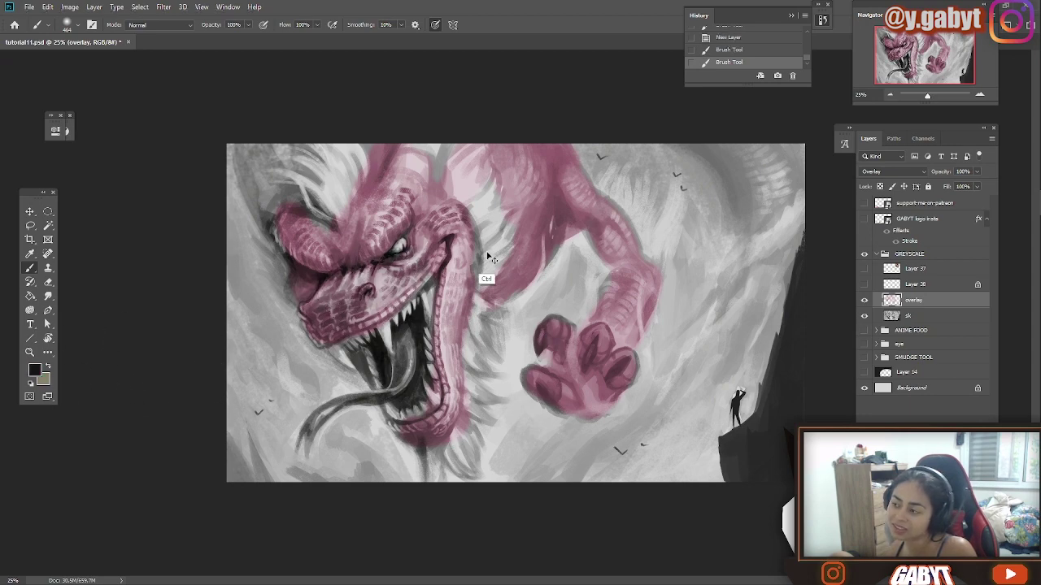
key("ctrl+z")
key("ctrl+z")
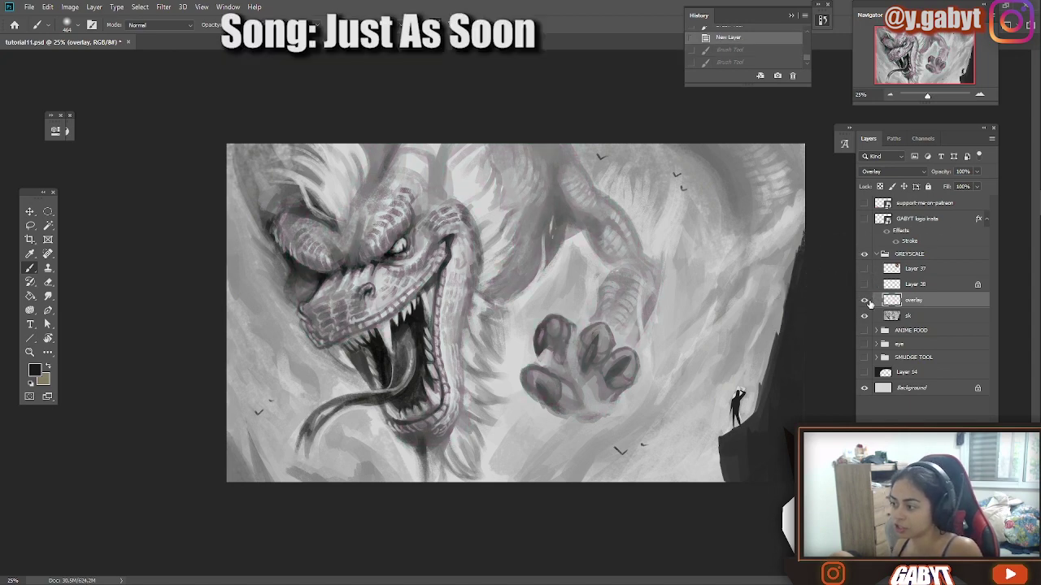
left_click(867, 301)
left_click(867, 301)
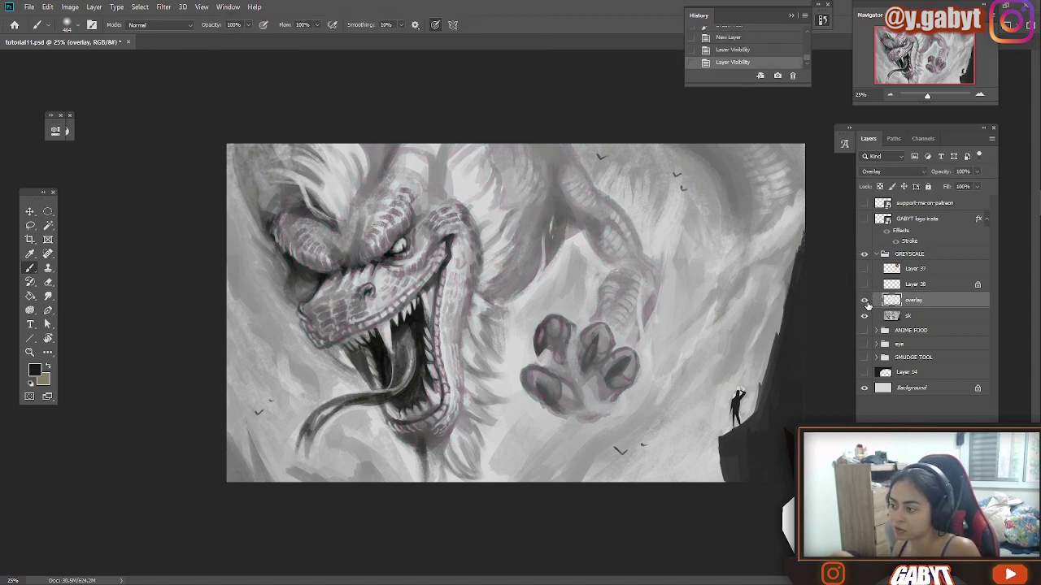
left_click(865, 301)
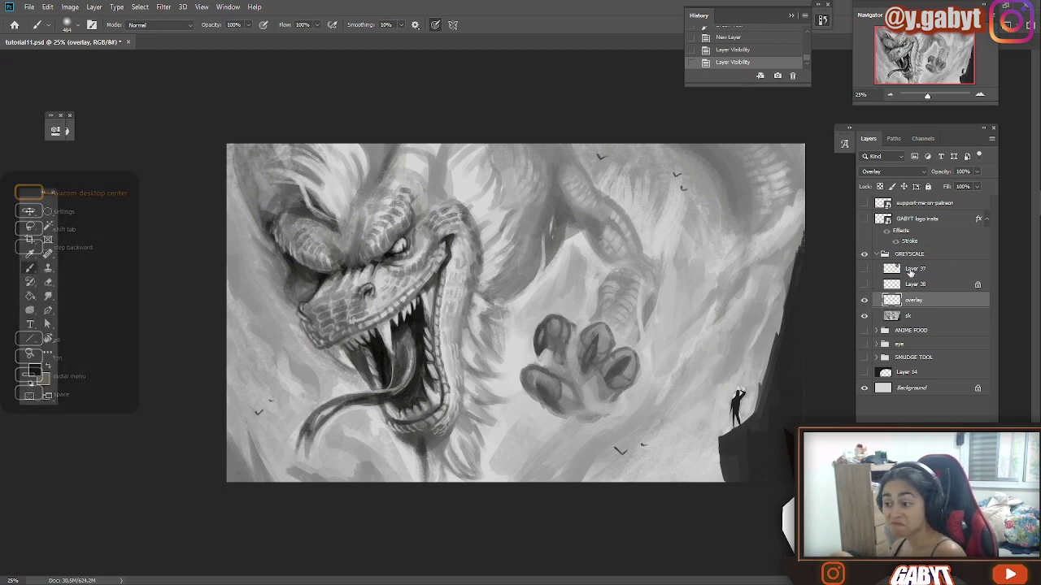
mouse_move(439, 262)
left_mouse_down()
mouse_move(331, 328)
mouse_move(327, 309)
mouse_move(352, 334)
left_mouse_up()
key("ctrl+z")
- Set the foreground colour to red c20000 and brush it over the dragon's brow and snout on the overlay layer
left_click(35, 370)
left_click(201, 244)
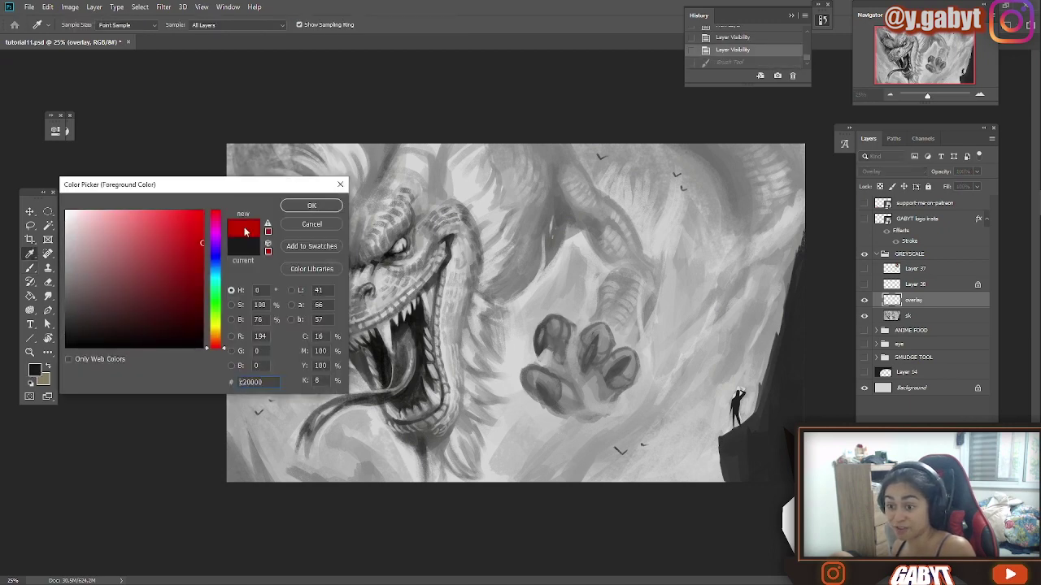
left_click(312, 206)
mouse_move(387, 275)
left_mouse_down()
mouse_move(343, 313)
mouse_move(310, 316)
mouse_move(447, 239)
mouse_move(390, 276)
mouse_move(367, 236)
mouse_move(324, 244)
mouse_move(323, 220)
mouse_move(287, 236)
mouse_move(380, 205)
mouse_move(390, 252)
left_mouse_up()
- Create a new layer in Multiply mode above overlay, try a red stroke across the brow and snout, and undo the stroke
key("ctrl+shift+alt+n")
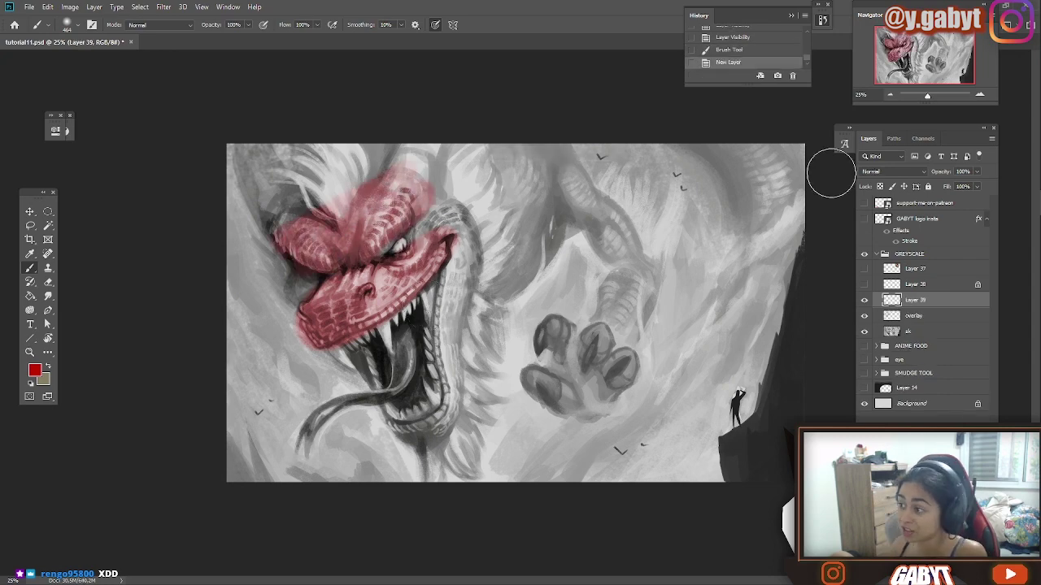
left_click(893, 172)
left_click(870, 213)
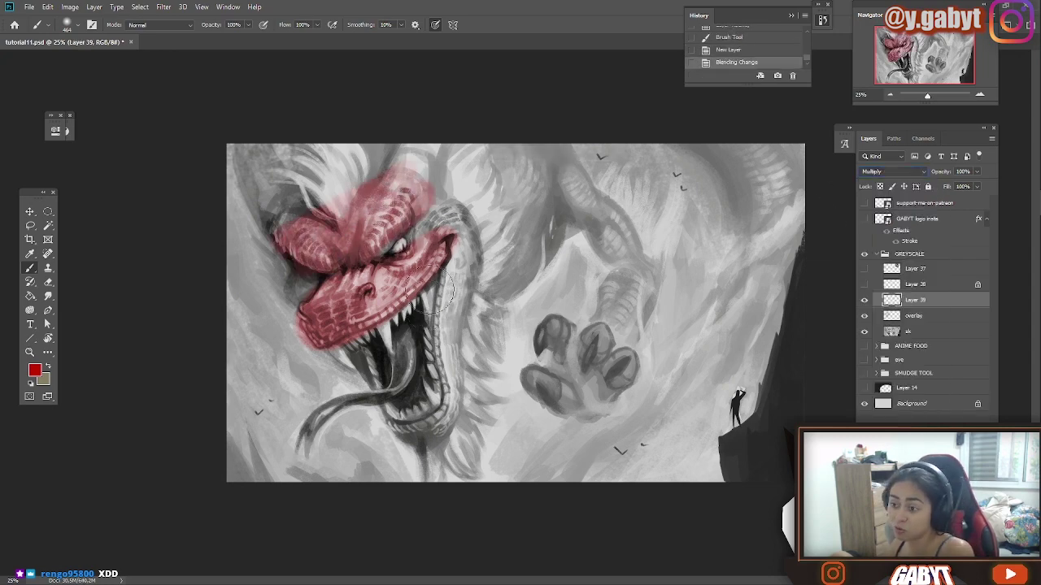
mouse_move(330, 329)
left_mouse_down()
mouse_move(347, 298)
mouse_move(337, 287)
mouse_move(408, 265)
mouse_move(448, 228)
mouse_move(351, 312)
mouse_move(341, 261)
mouse_move(303, 261)
mouse_move(268, 240)
left_mouse_up()
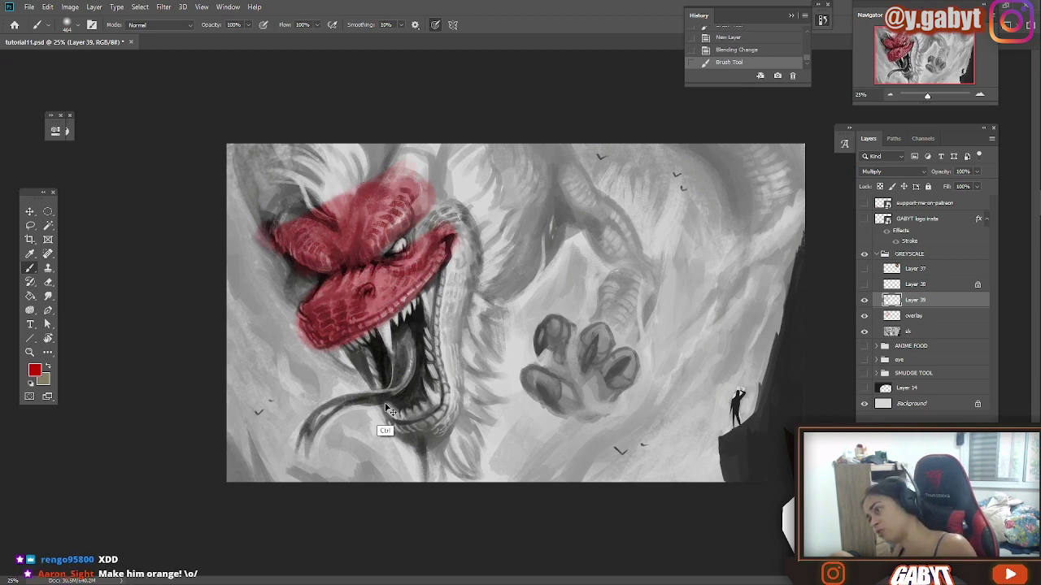
key("ctrl+z")
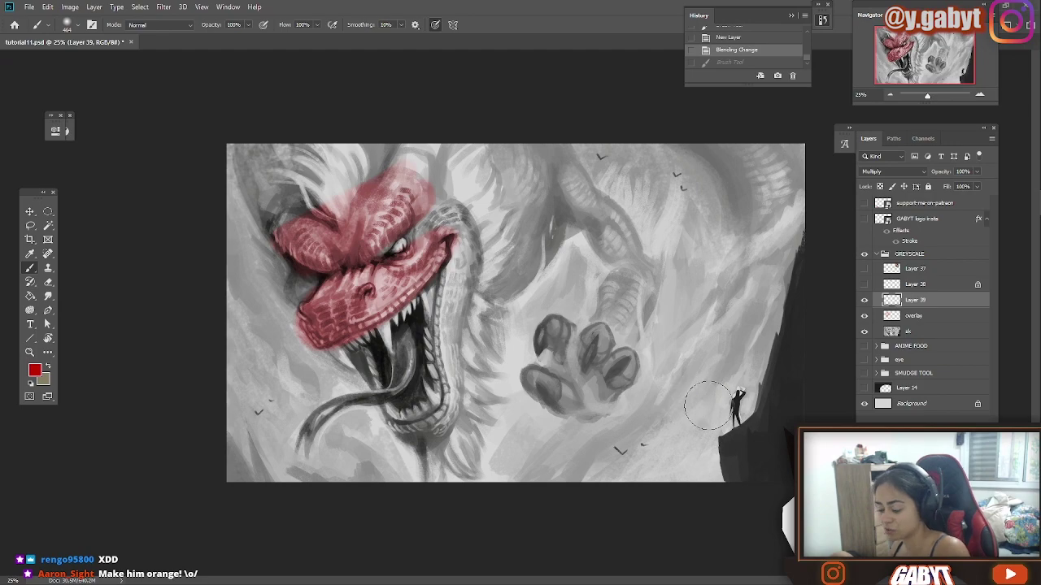
- Delete the Multiply and overlay layers, and duplicate the sk layer with only the copy left visible
key("Delete")
key("Delete")
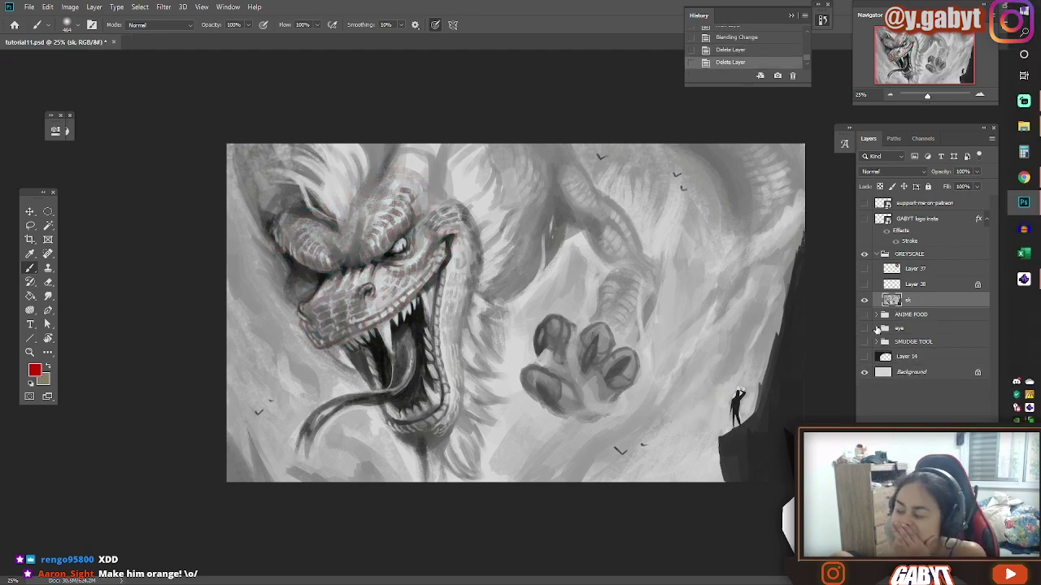
key("ctrl+j")
left_click(863, 315)
left_click(864, 315)
left_click(864, 315)
- Add a Gradient Map adjustment layer above sk copy and move its properties clear of the canvas
key("ctrl+minus")
key("ctrl+minus")
key("ctrl+minus")
key("ctrl+plus")
key("ctrl+plus")
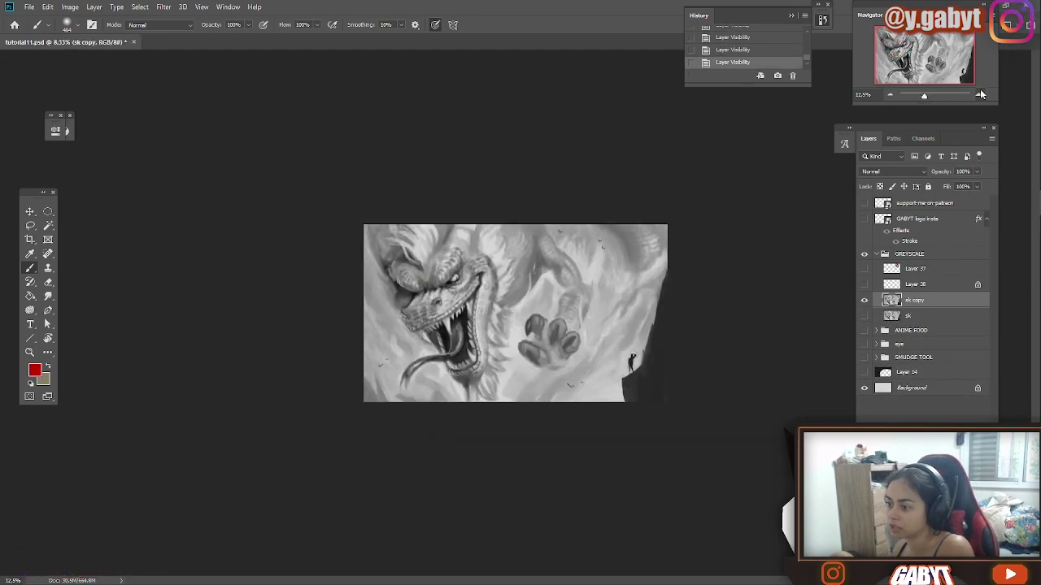
left_click(928, 520)
left_click(951, 499)
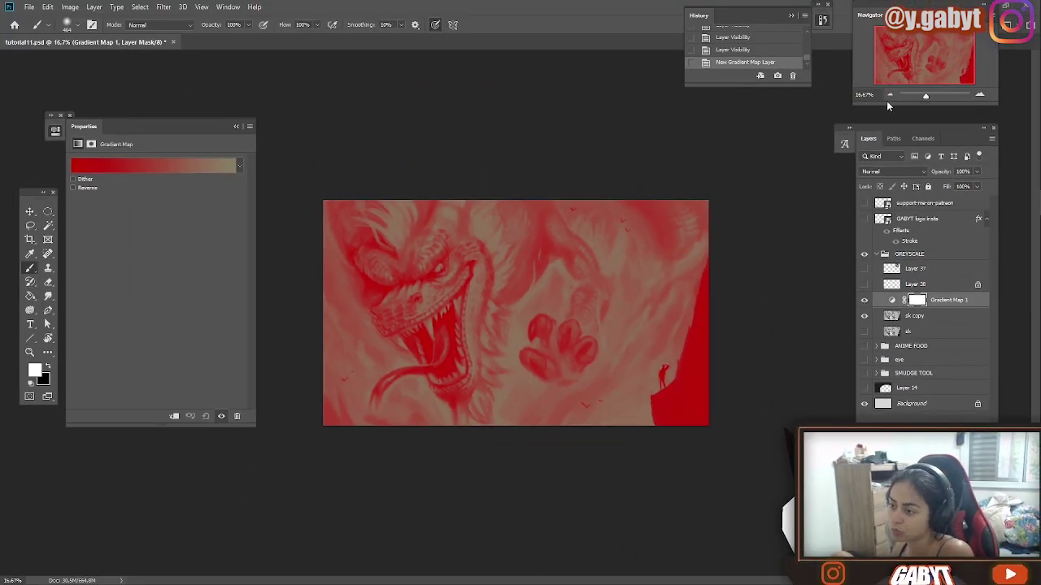
left_click(980, 95)
left_click(928, 520)
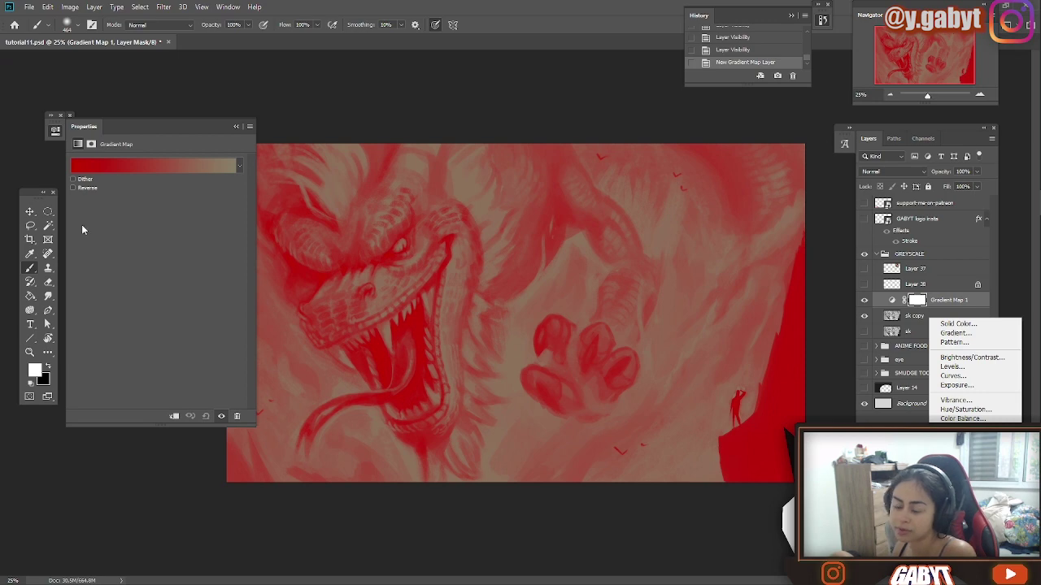
left_click(154, 124)
left_click_drag(154, 124, 118, 121)
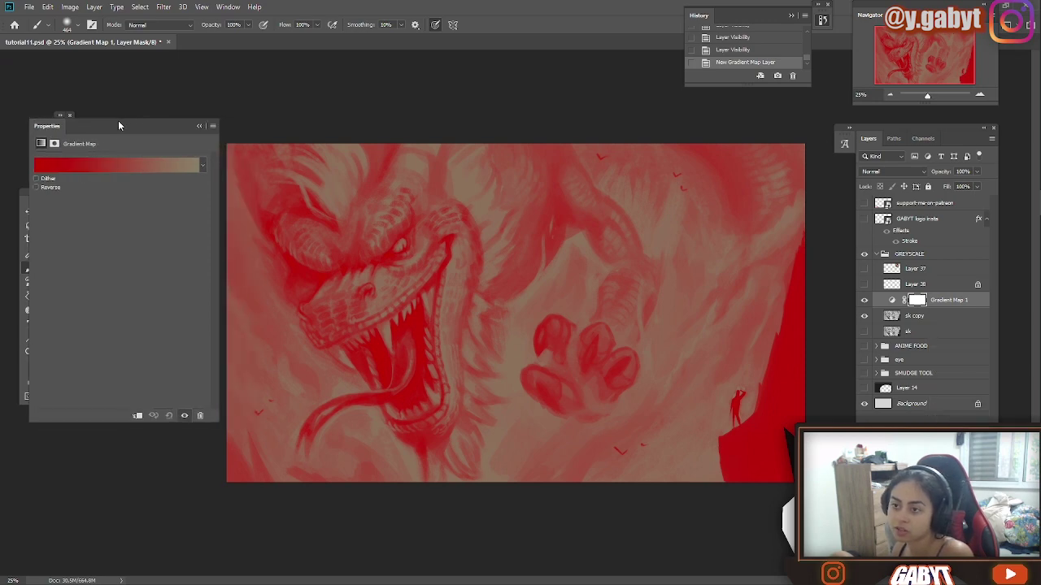
- Edit the gradient map and set its dark colour stop at location 0% to blue 2e4893
left_click(110, 166)
left_click_drag(470, 95, 824, 138)
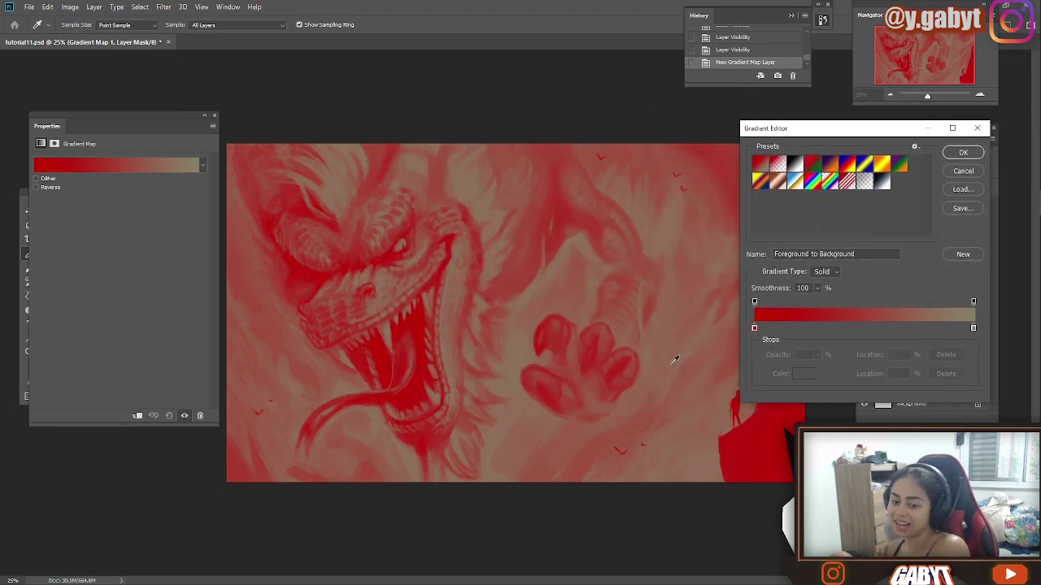
key("alt+Tab")
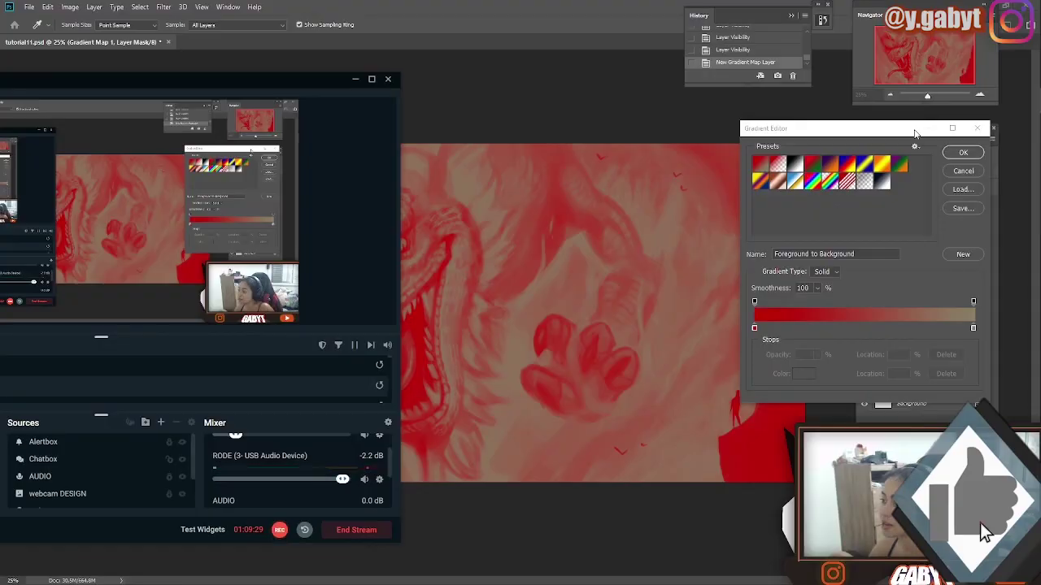
left_click(754, 328)
left_click(754, 327)
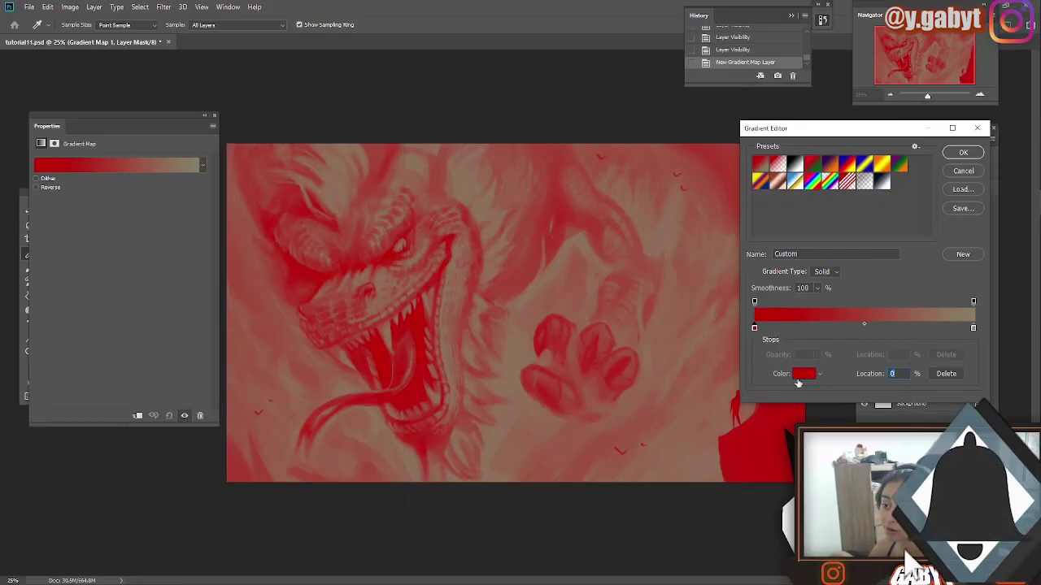
left_click(805, 374)
left_click(214, 255)
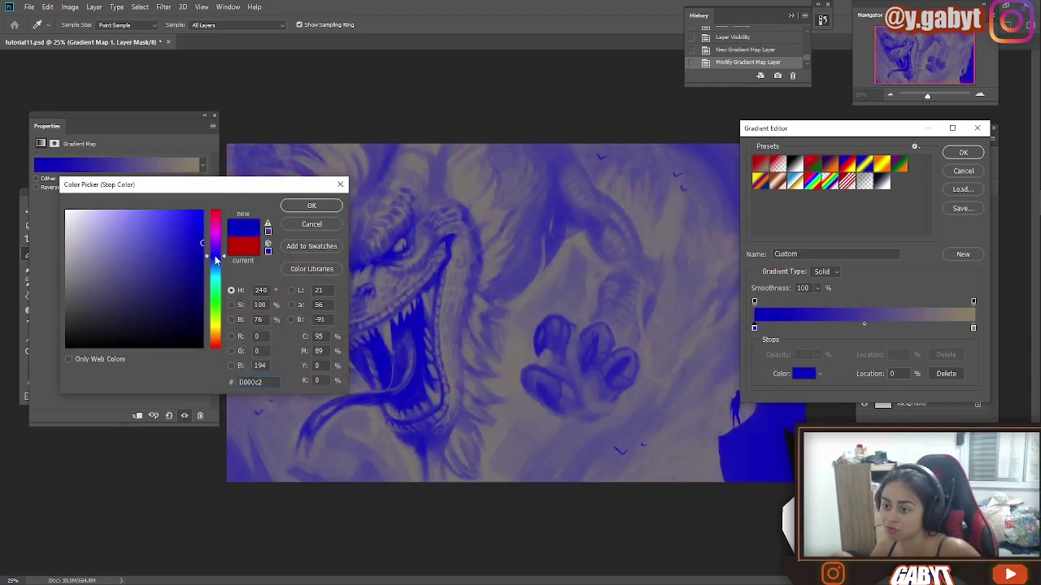
left_click(215, 265)
mouse_move(174, 266)
left_mouse_down()
mouse_move(138, 267)
mouse_move(172, 268)
left_mouse_up()
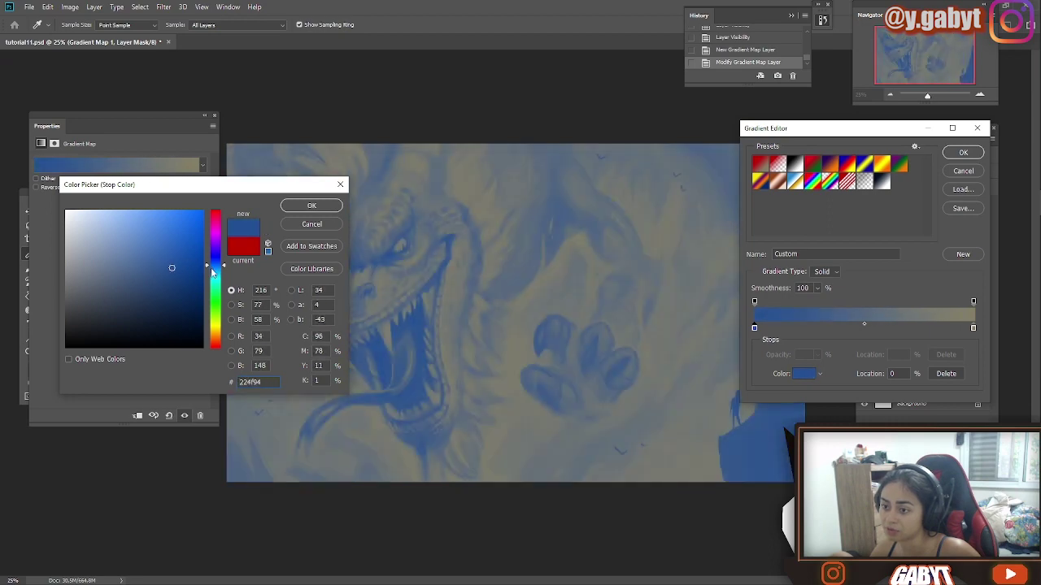
left_click(212, 273)
left_click(160, 268)
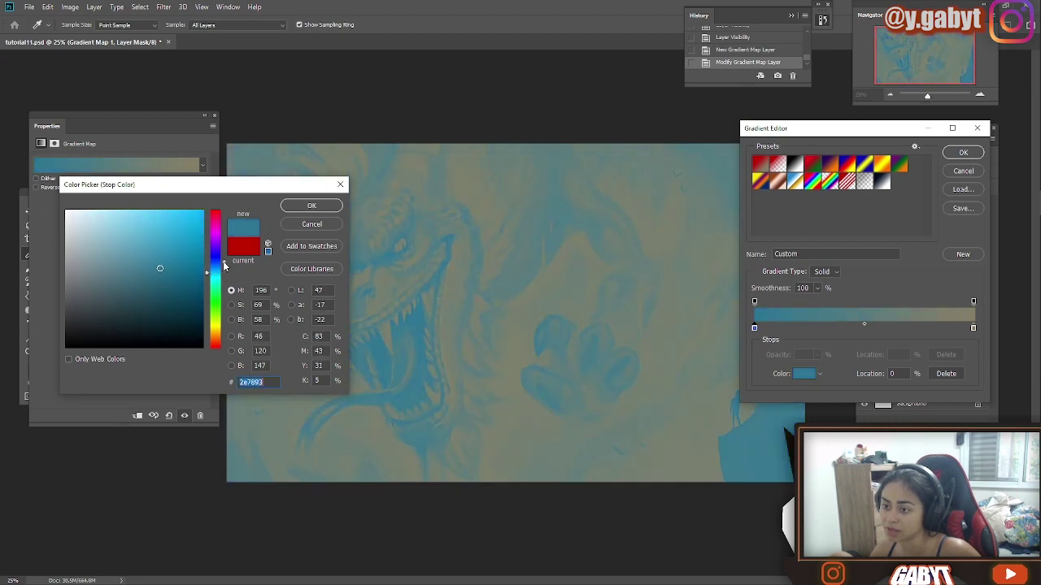
left_click(216, 262)
left_click(302, 206)
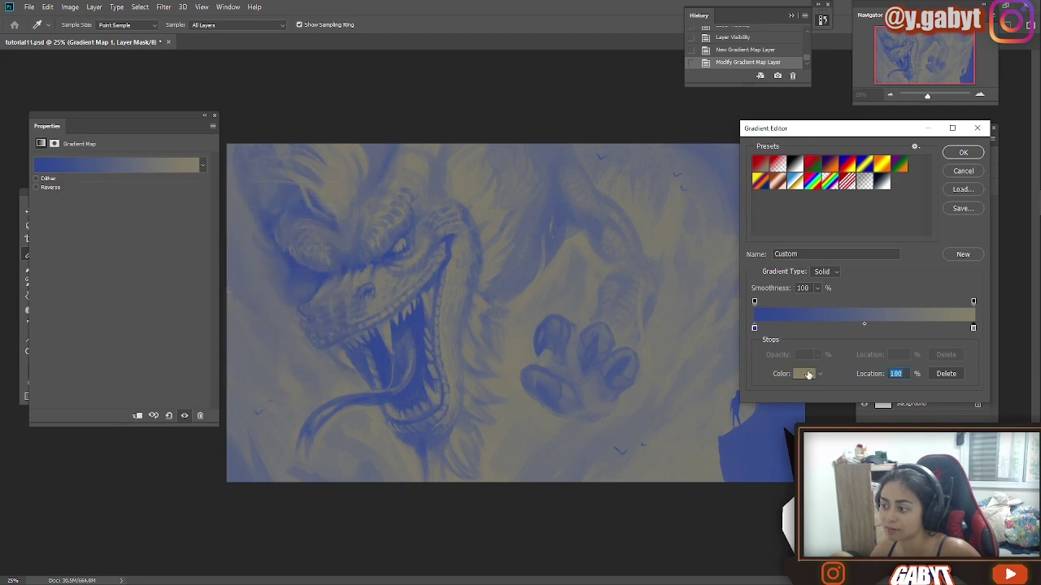
- Set the gradient's light colour stop at location 100% to warm beige e3d0ab and apply the gradient
left_click(809, 374)
left_click_drag(97, 278, 79, 221)
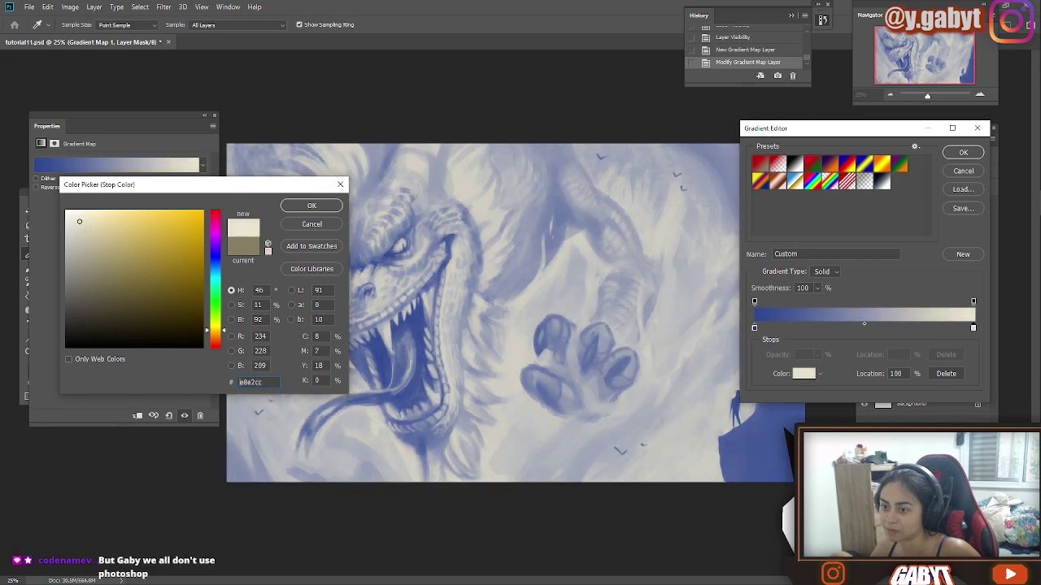
left_click_drag(141, 191, 580, 65)
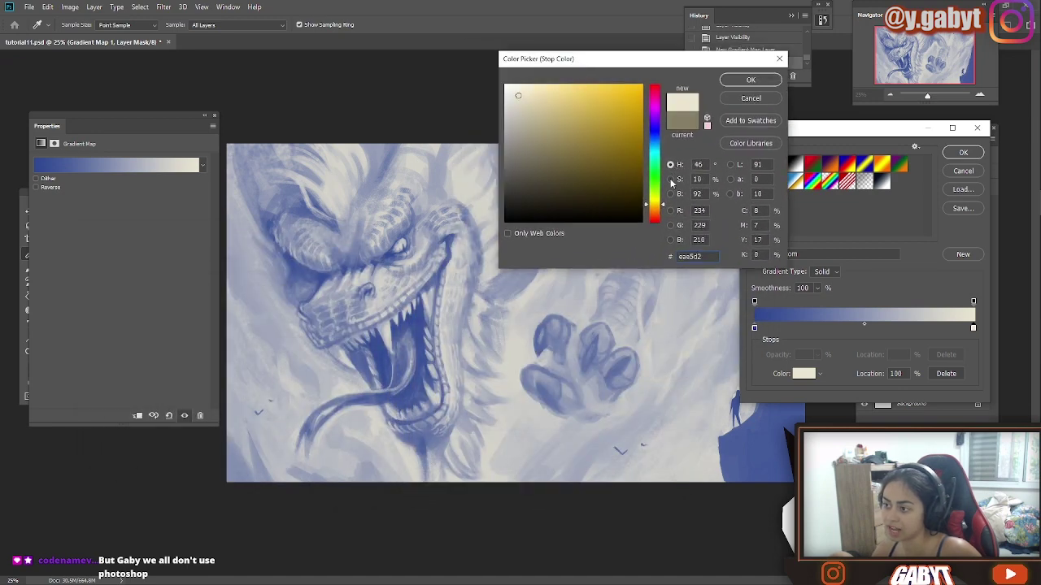
mouse_move(660, 208)
left_mouse_down()
mouse_move(663, 86)
mouse_move(660, 214)
left_mouse_up()
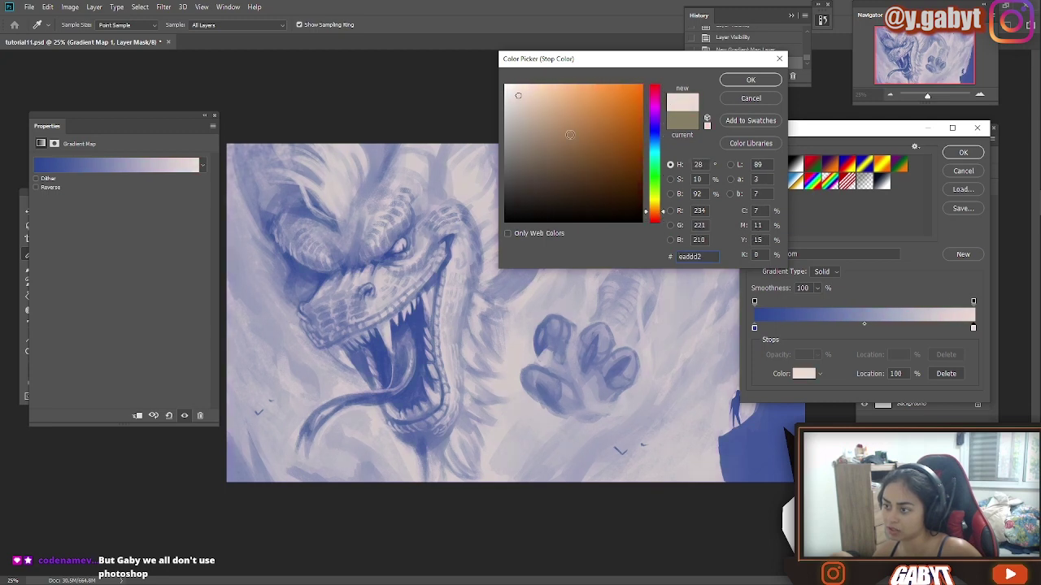
left_click_drag(536, 95, 539, 100)
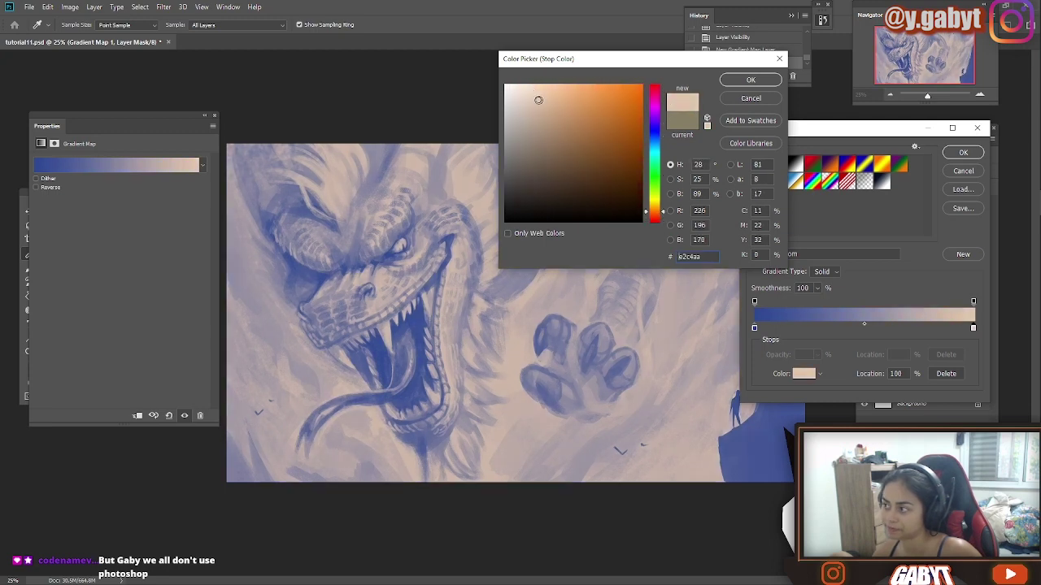
mouse_move(542, 103)
left_mouse_down()
mouse_move(548, 109)
mouse_move(538, 100)
left_mouse_up()
left_click_drag(660, 214, 659, 212)
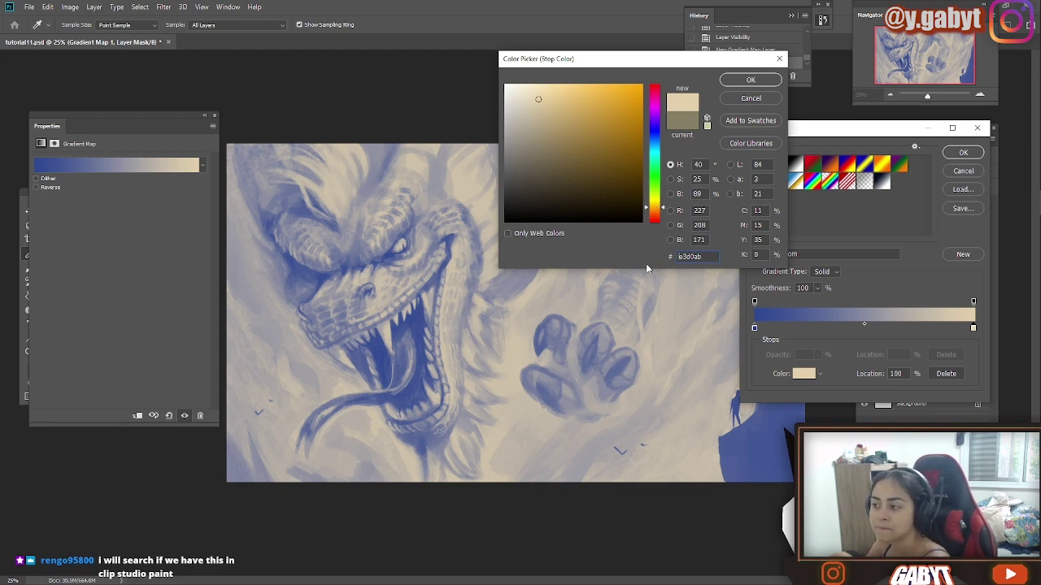
left_click(751, 80)
left_click(962, 152)
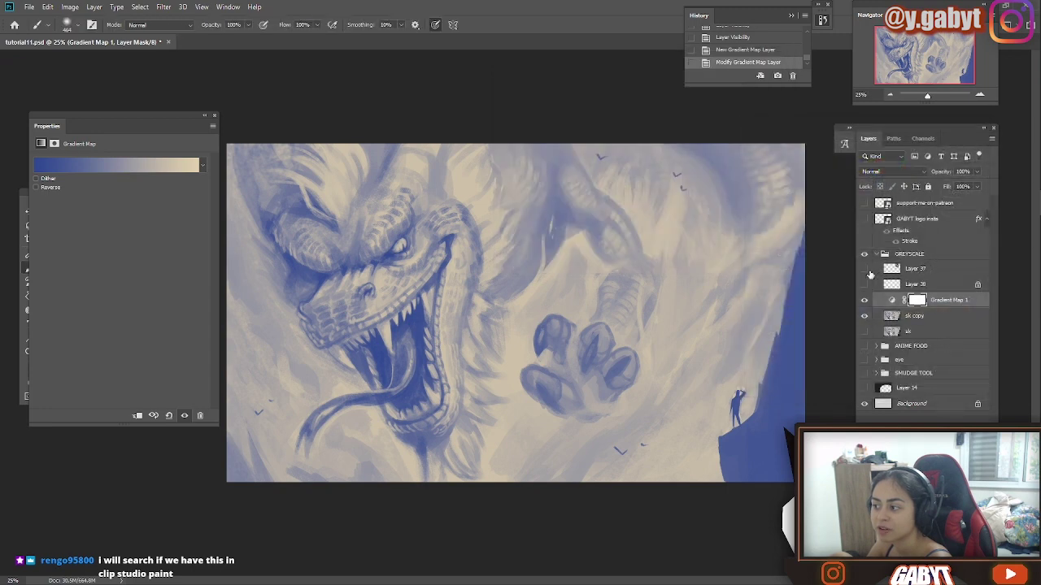
- Check the dragon colour reference on Layer 37, hide it again, and add a gradient map colour stop at location 49%
left_click(865, 269)
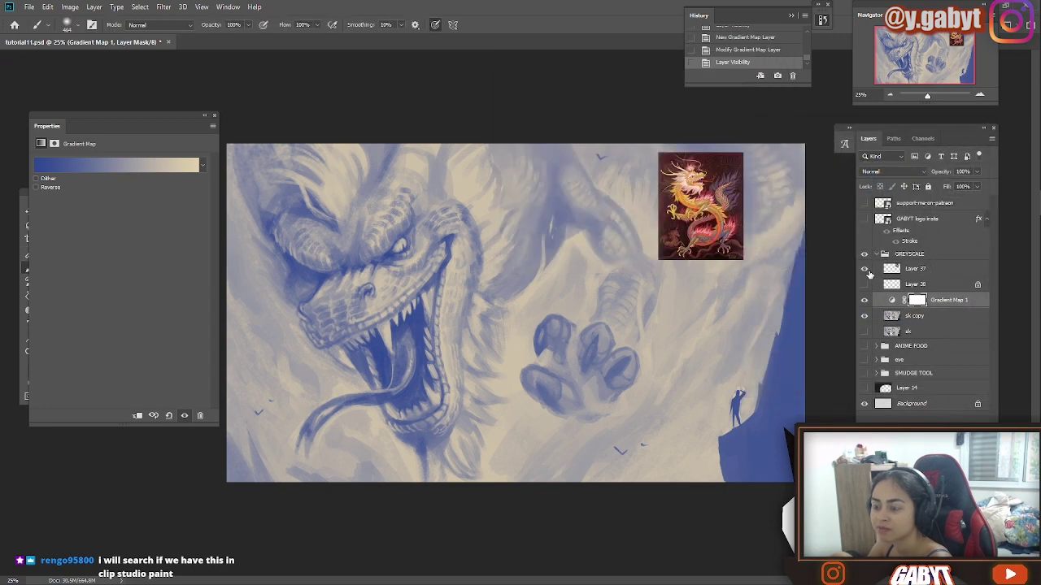
left_click(866, 271)
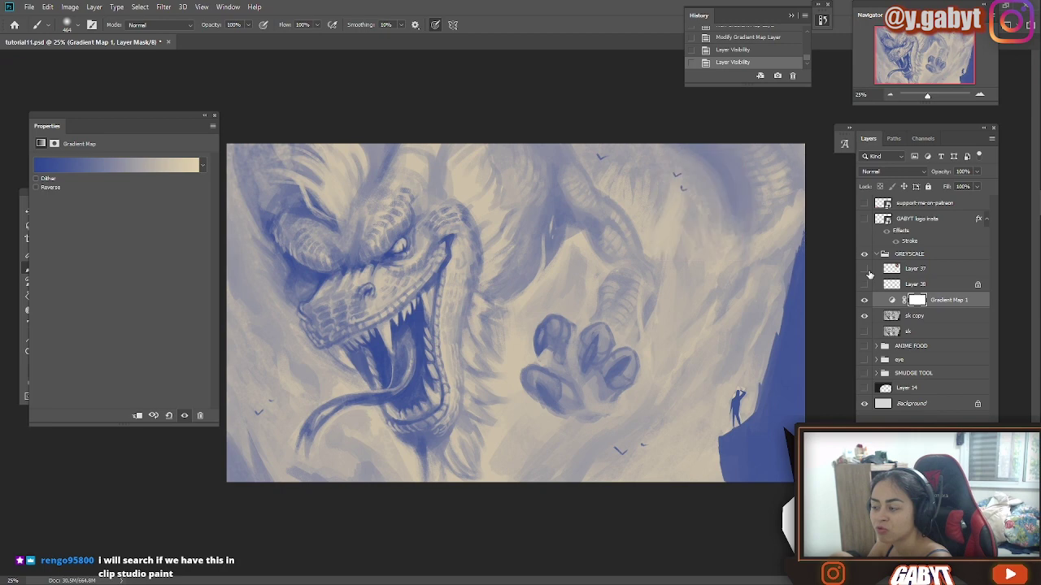
left_click(68, 166)
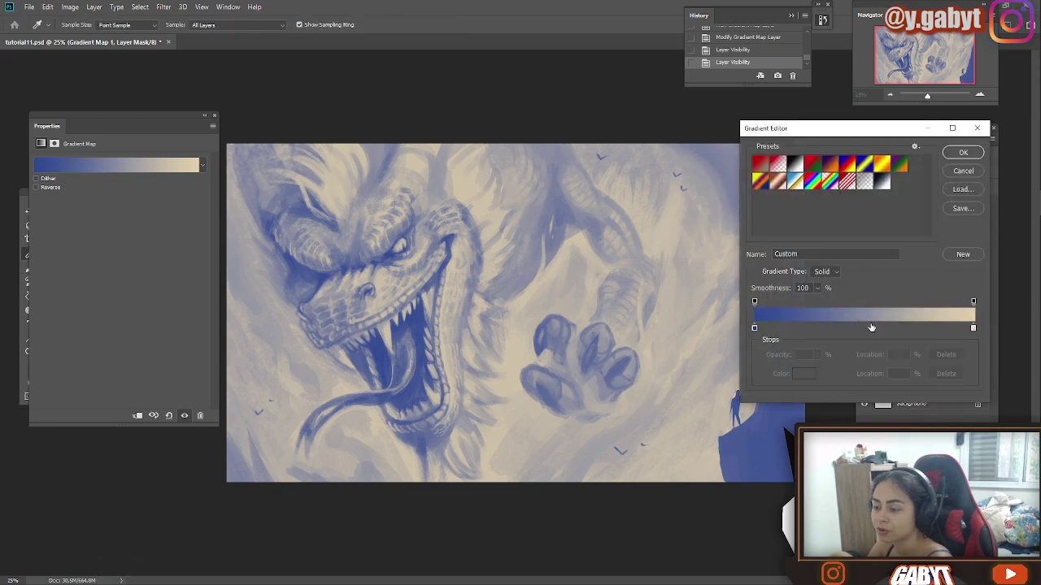
left_click(754, 329)
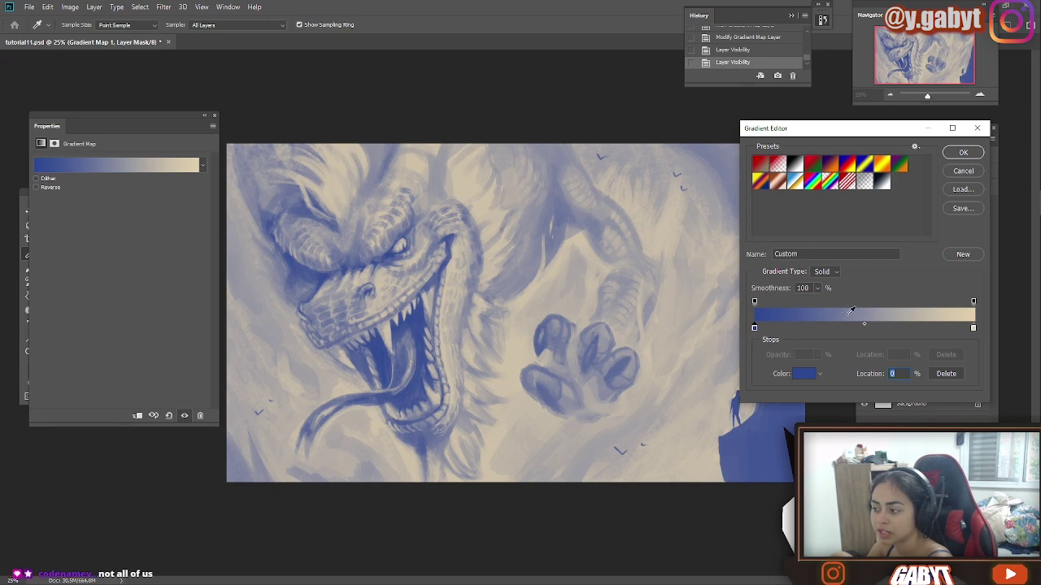
left_click(863, 327)
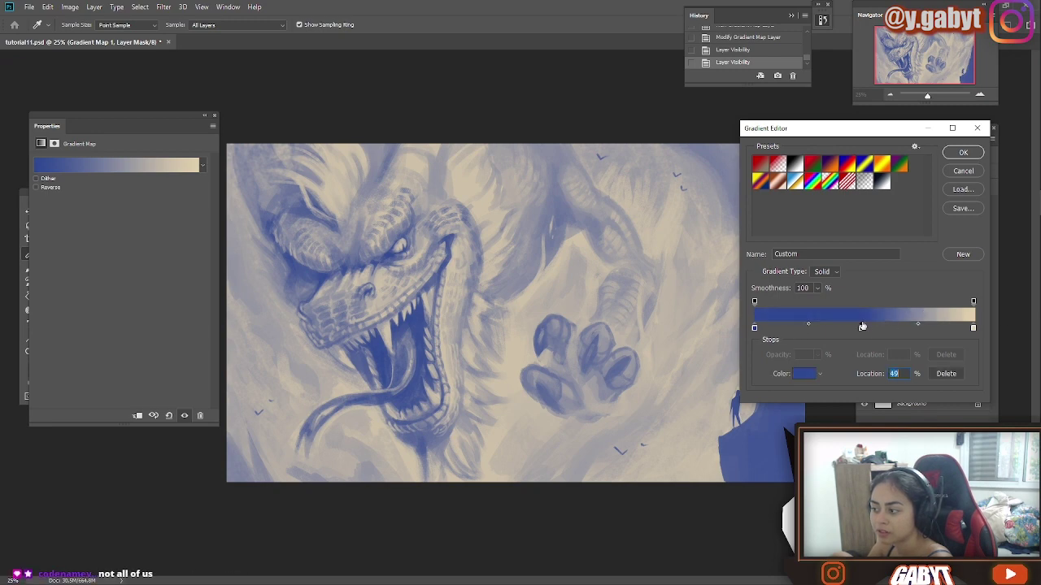
double_click(863, 327)
- Try green and yellow hues for the 49% colour stop, and settle on muted reddish brown 916d64
mouse_move(719, 65)
left_mouse_down()
mouse_move(853, 70)
mouse_move(731, 72)
left_mouse_up()
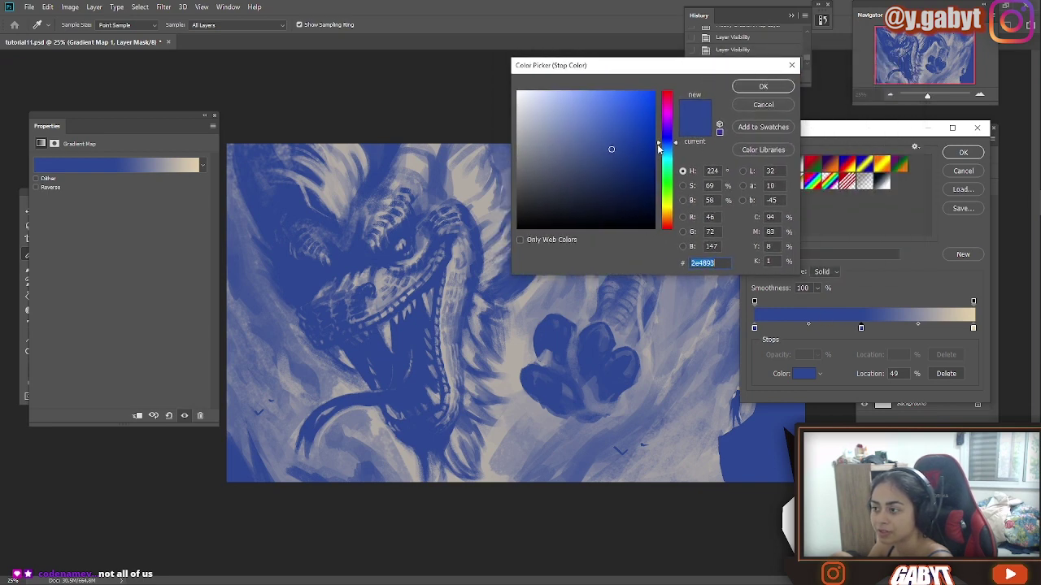
mouse_move(658, 147)
left_mouse_down()
mouse_move(659, 167)
mouse_move(611, 166)
mouse_move(591, 155)
mouse_move(582, 130)
mouse_move(583, 162)
mouse_move(588, 152)
mouse_move(572, 181)
mouse_move(521, 210)
mouse_move(507, 180)
mouse_move(512, 188)
mouse_move(521, 106)
mouse_move(522, 194)
mouse_move(521, 154)
mouse_move(522, 166)
left_mouse_up()
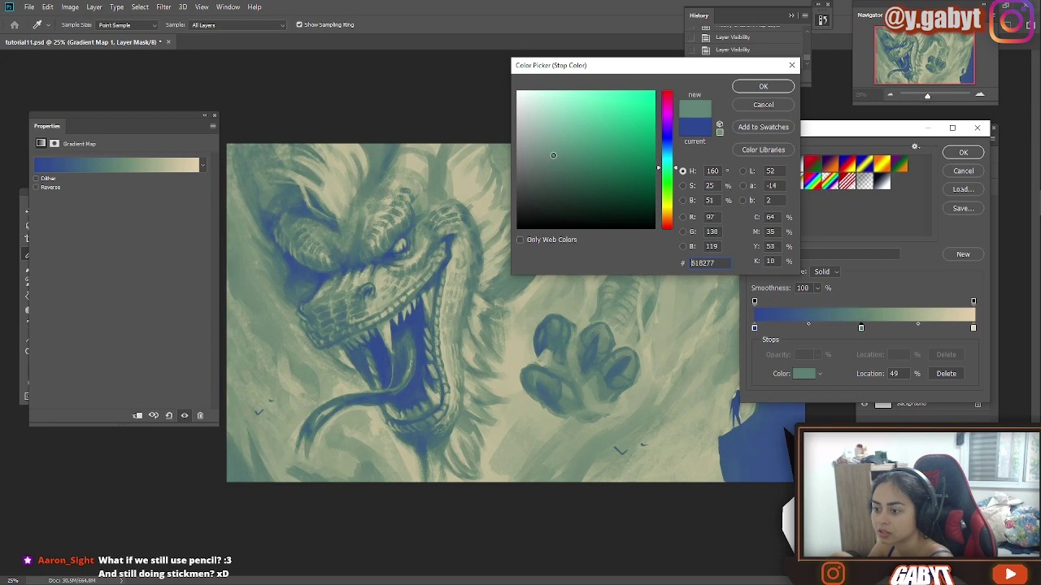
mouse_move(553, 155)
left_mouse_down()
mouse_move(557, 172)
mouse_move(557, 152)
left_mouse_up()
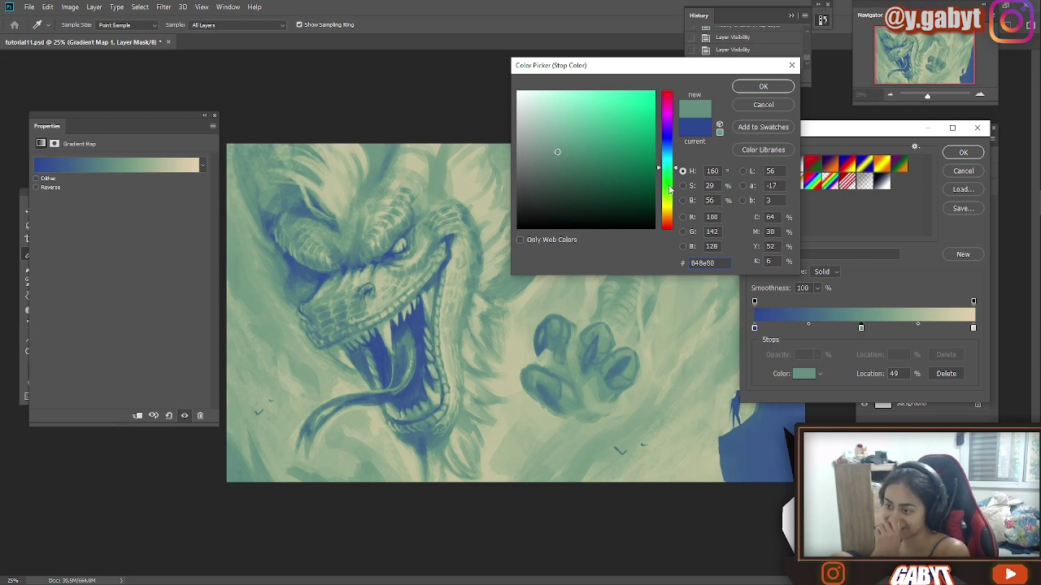
left_click(669, 186)
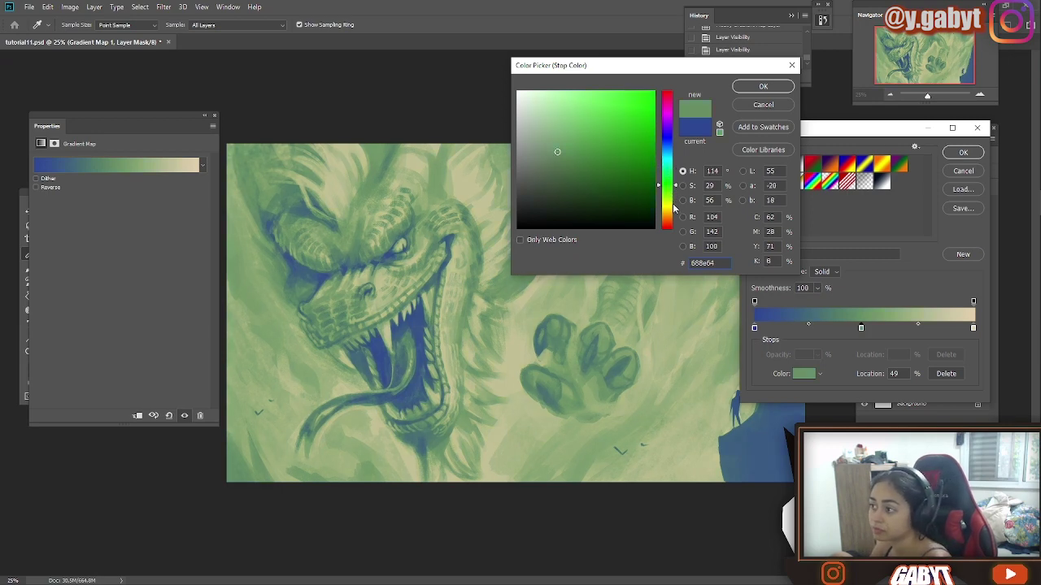
left_click_drag(670, 214, 664, 232)
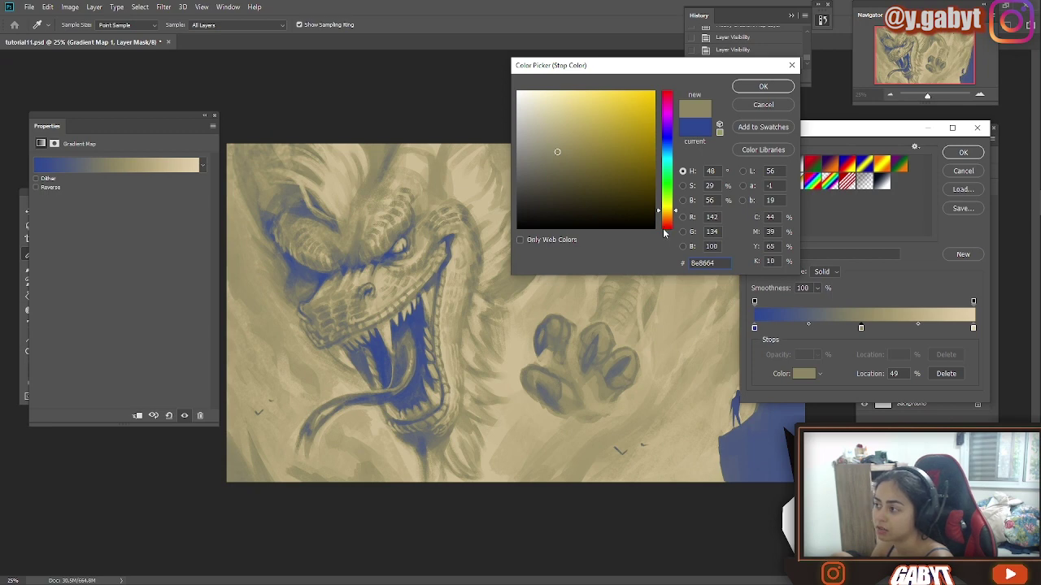
left_click_drag(666, 226, 668, 221)
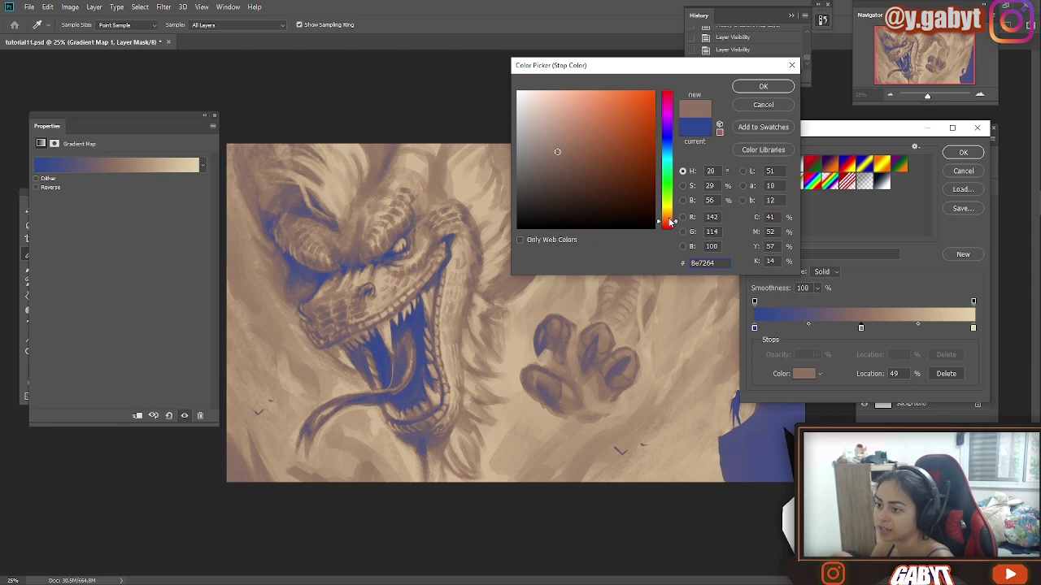
key("Return")
- Add a gradient colour stop at location 74% and colour it light salmon pink e0a794
left_click(917, 327)
double_click(916, 327)
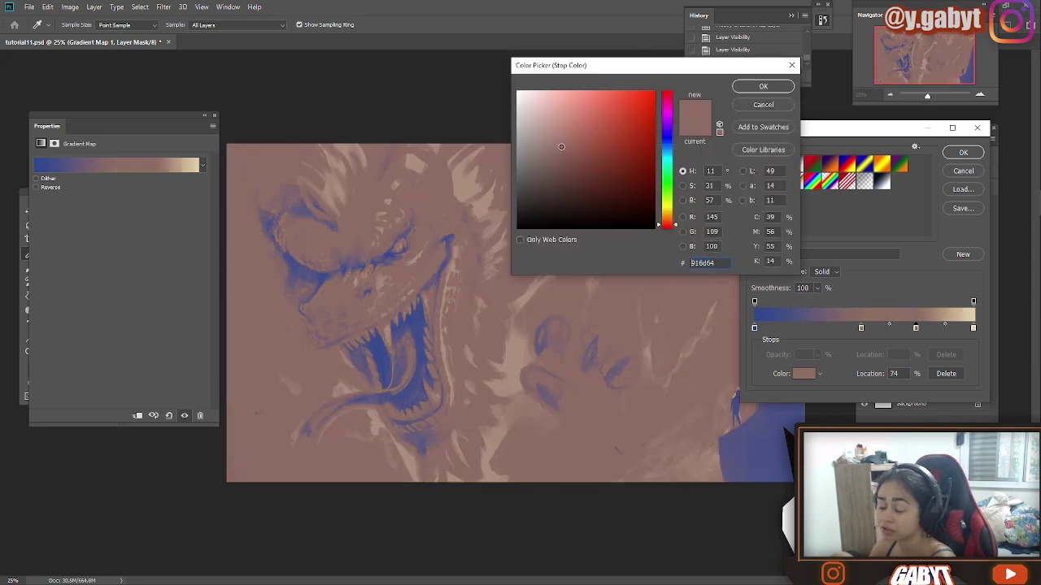
left_click_drag(561, 147, 563, 106)
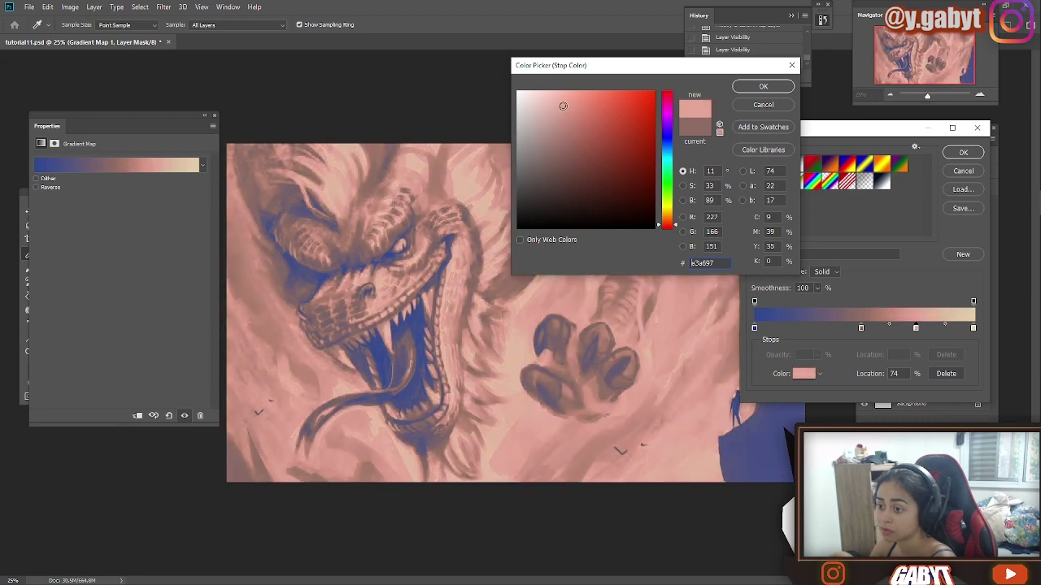
left_click(671, 222)
left_click(558, 118)
left_click(560, 109)
left_click(670, 224)
left_click(574, 114)
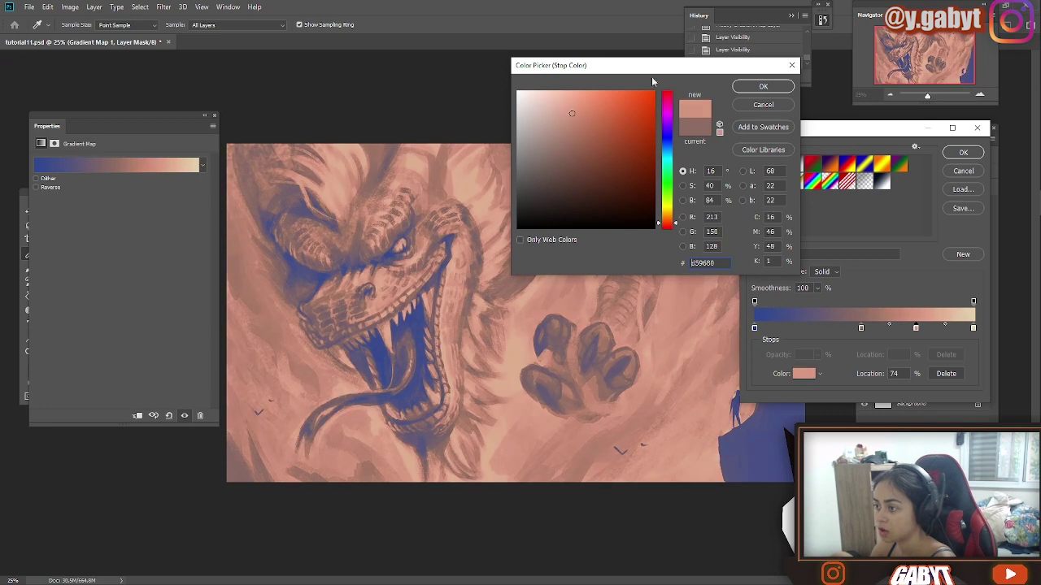
left_click(576, 113)
mouse_move(575, 113)
left_mouse_down()
mouse_move(549, 109)
mouse_move(562, 106)
left_mouse_up()
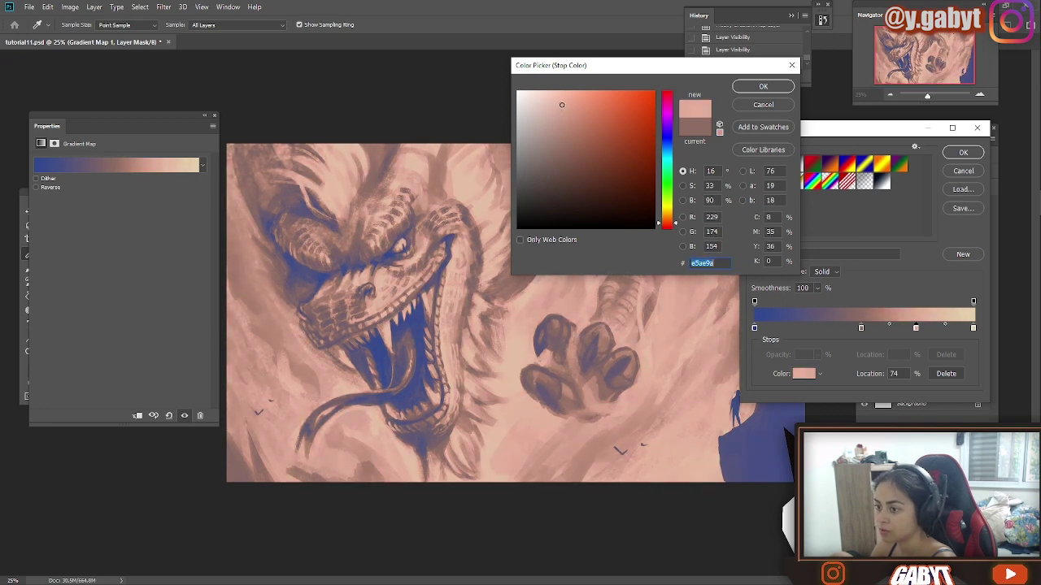
left_click(763, 86)
- Shift the brown and salmon gradient stops slightly toward the light end of the gradient
left_click_drag(864, 331, 898, 332)
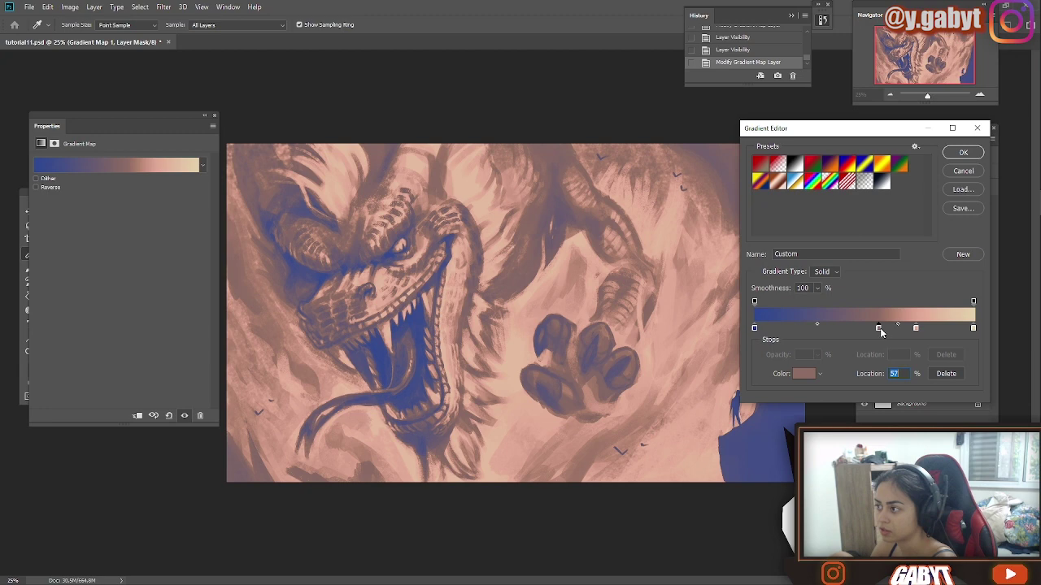
mouse_move(867, 328)
left_mouse_down()
mouse_move(857, 328)
mouse_move(880, 328)
mouse_move(867, 329)
left_mouse_up()
left_click_drag(916, 328, 919, 329)
- Add a colour stop at location 26% of the gradient and make it a dark red
double_click(811, 329)
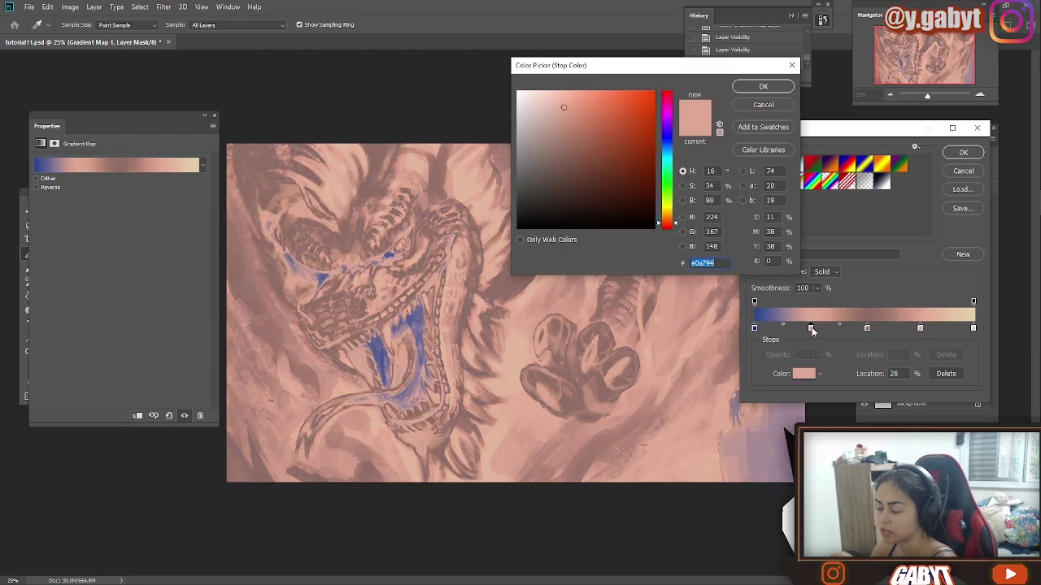
mouse_move(634, 165)
left_mouse_down()
mouse_move(595, 156)
mouse_move(607, 173)
left_mouse_up()
left_click_drag(666, 226, 668, 232)
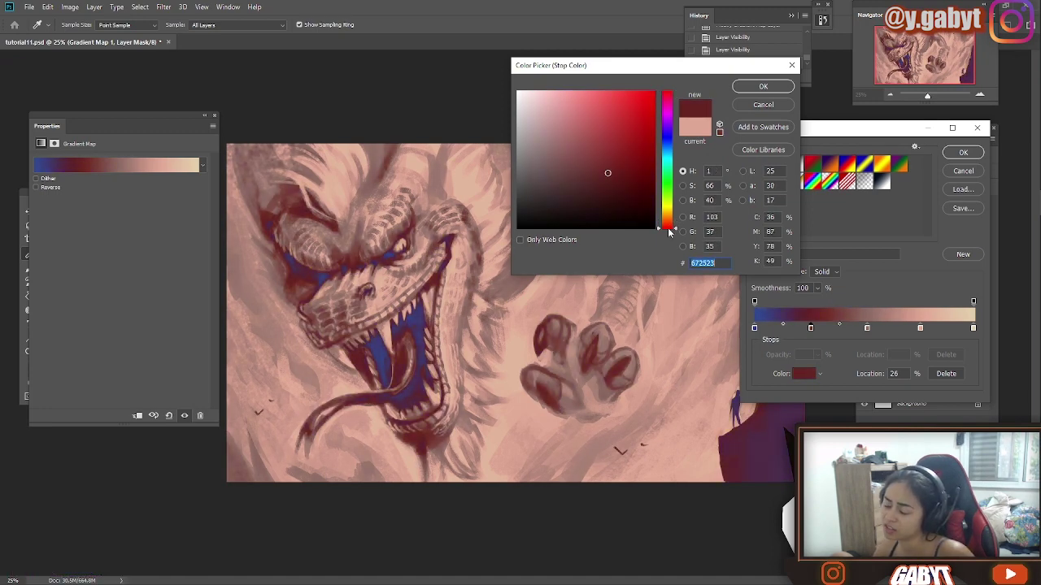
left_click_drag(597, 176, 592, 177)
left_click(763, 87)
- Darken the gradient's 0% colour stop to a very dark navy blue and apply the edited gradient
double_click(754, 328)
mouse_move(668, 142)
left_mouse_down()
mouse_move(668, 129)
mouse_move(669, 138)
left_mouse_up()
mouse_move(609, 154)
left_mouse_down()
mouse_move(585, 195)
mouse_move(599, 202)
left_mouse_up()
left_click(763, 86)
left_click(962, 153)
- Compare the painting with and without Gradient Map 1, and review the gradient's darkest colour stop
scroll(515, 313, "down", 1)
left_click(866, 301)
left_click(866, 301)
double_click(893, 300)
left_click(116, 165)
double_click(754, 328)
left_click(763, 86)
key("Return")
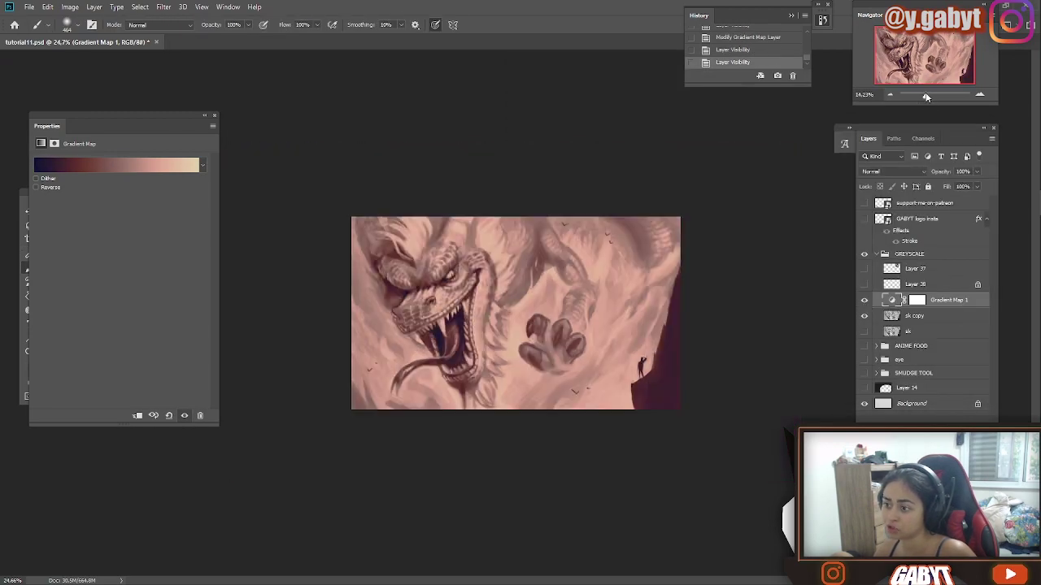
scroll(756, 166, "down", 1)
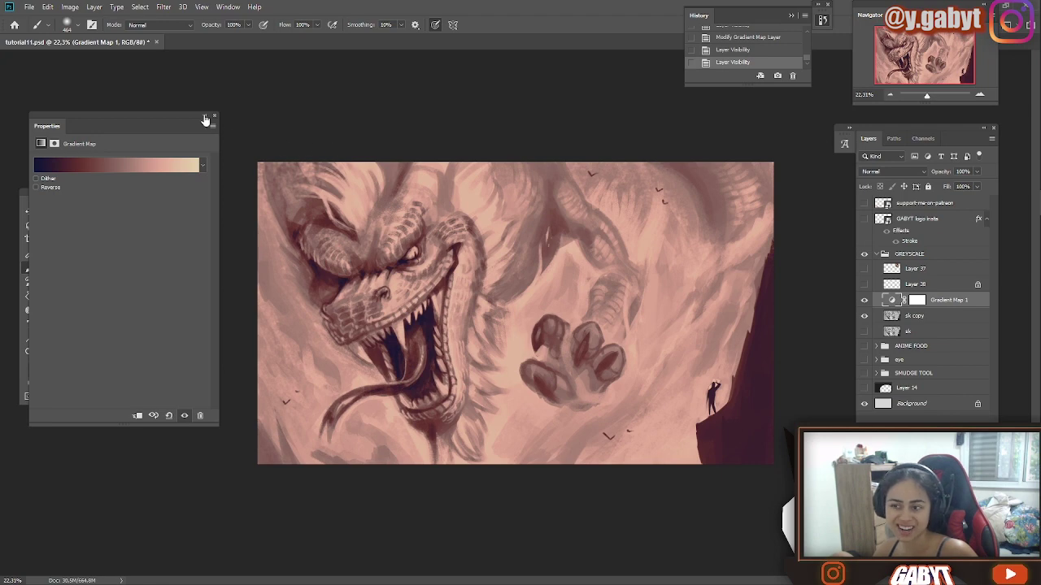
- Try the Color blend mode on Gradient Map 1 and compare the painting with the layer hidden and shown
left_click(888, 171)
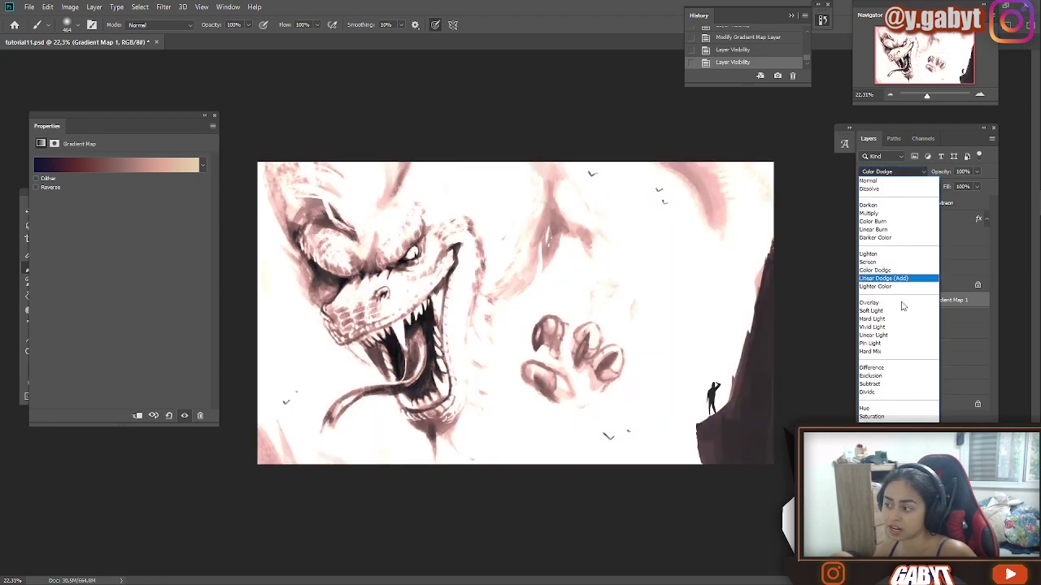
left_click(878, 416)
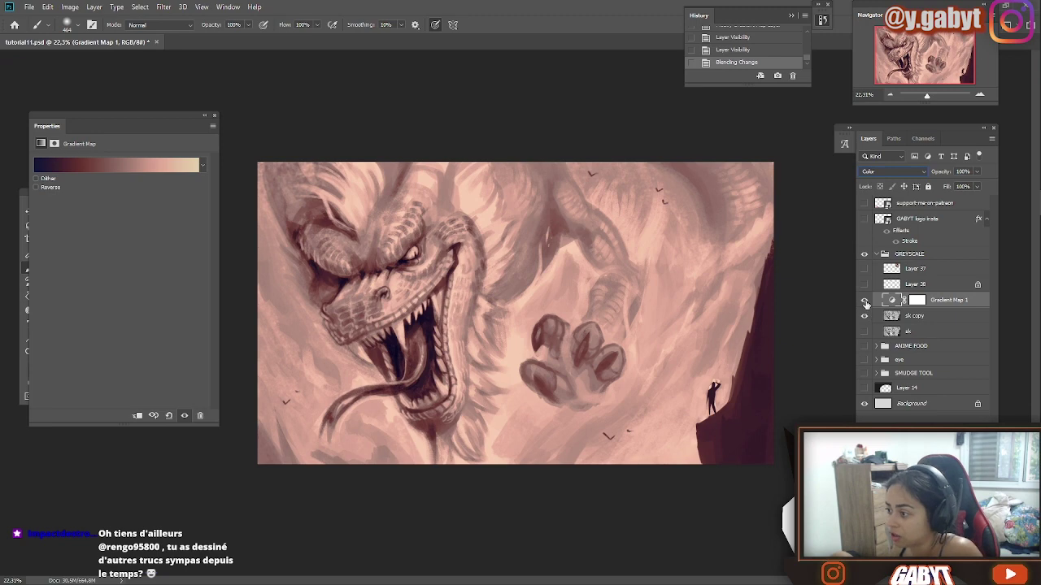
left_click(865, 300)
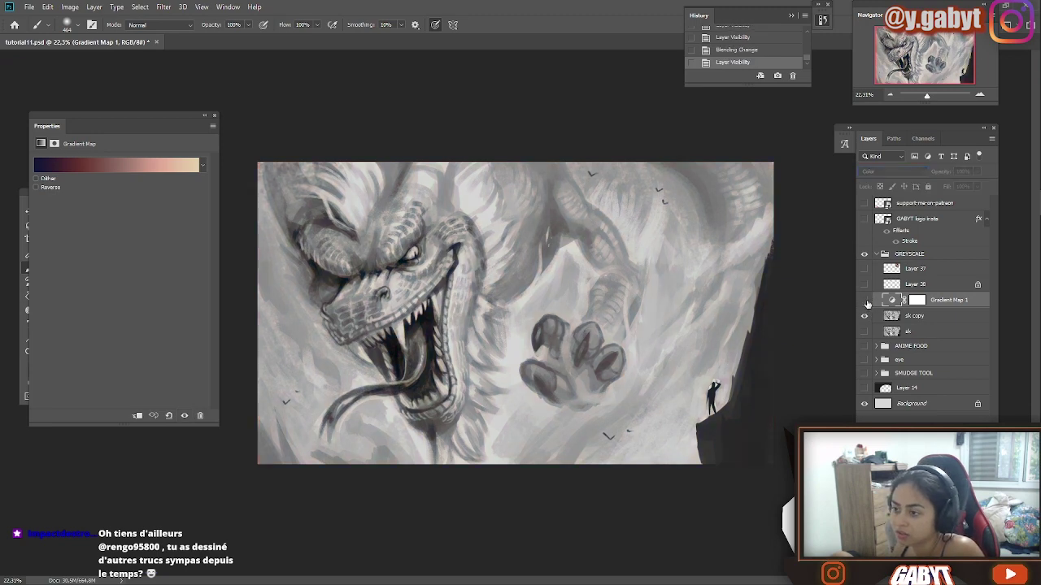
left_click(866, 302)
- Compare the Color and Normal blend modes on Gradient Map 1, and return the layer to Normal
left_click(917, 173)
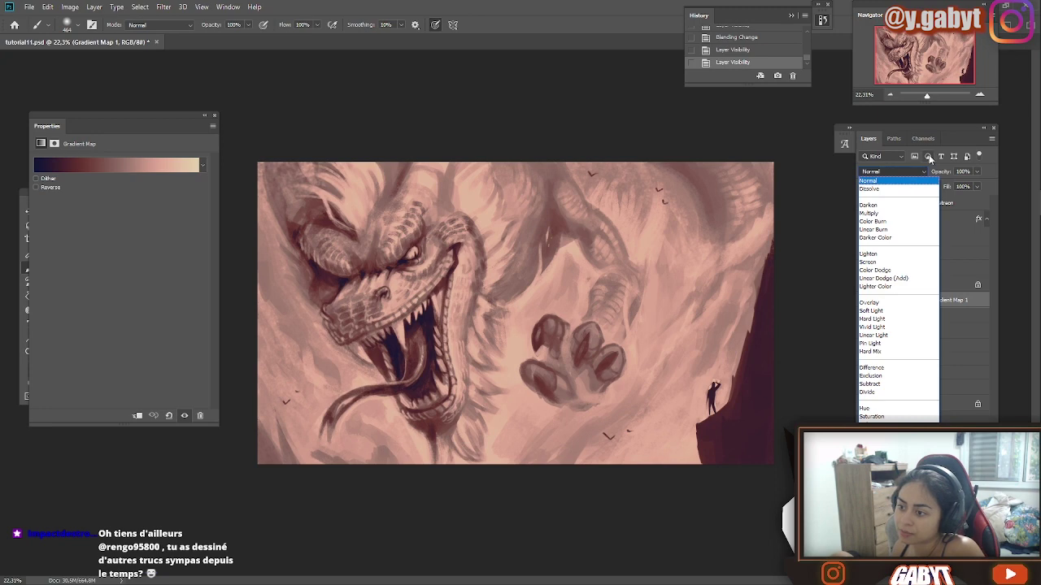
left_click(872, 421)
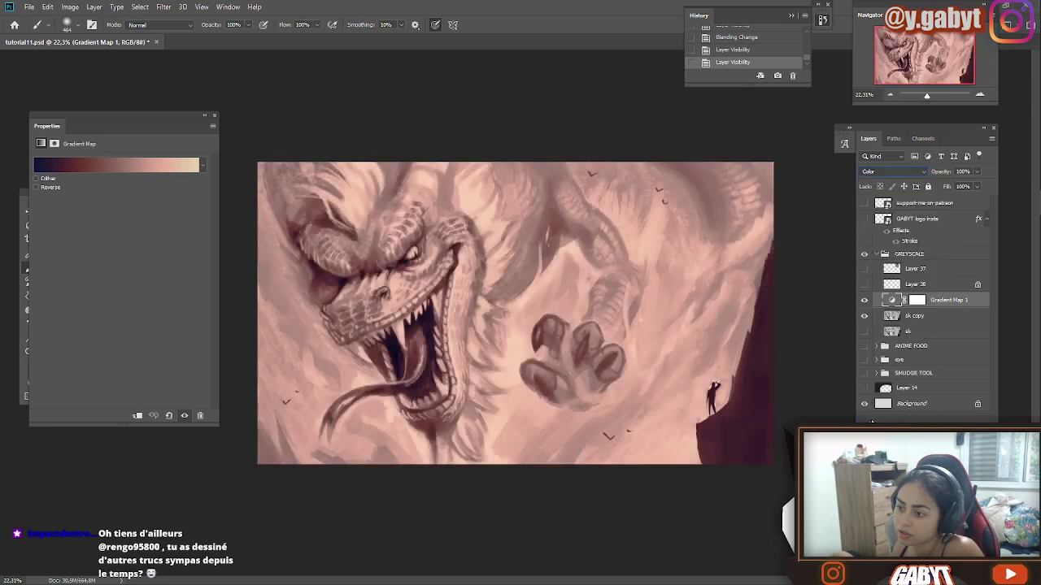
left_click(894, 172)
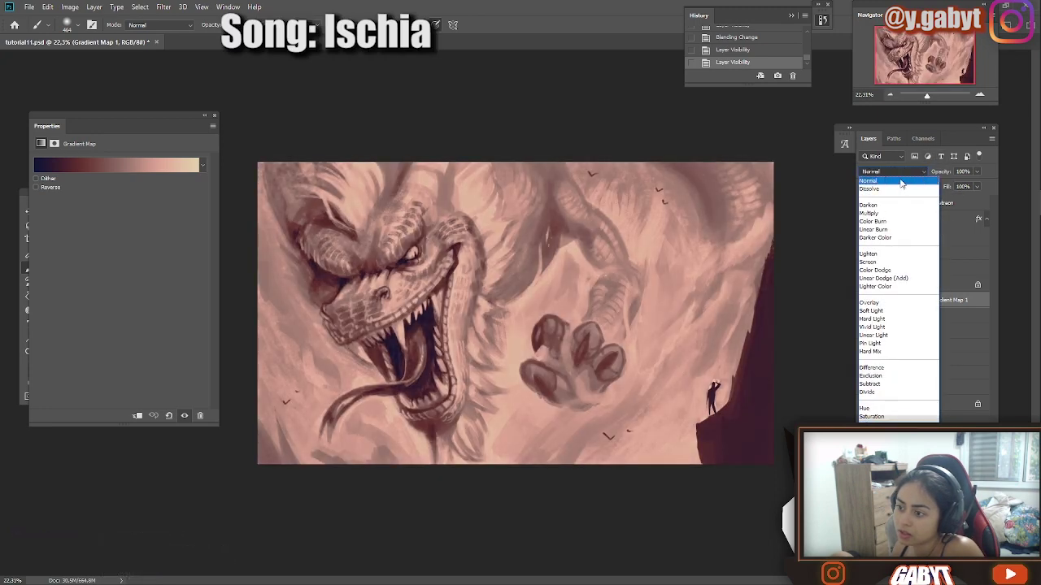
left_click(735, 67)
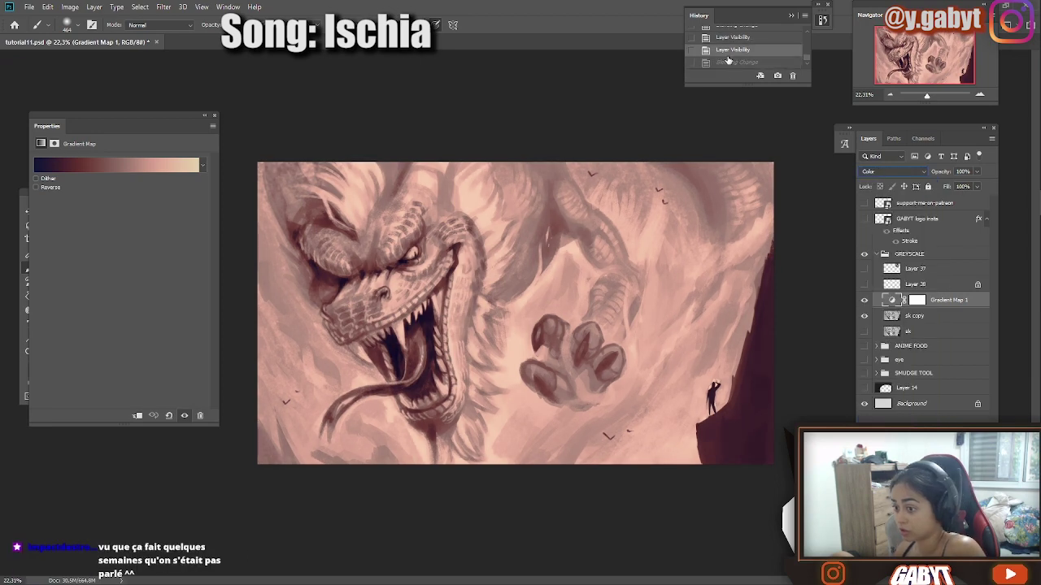
left_click(730, 62)
- Hide Gradient Map 1 and add a Color Balance adjustment layer above it
left_click(864, 301)
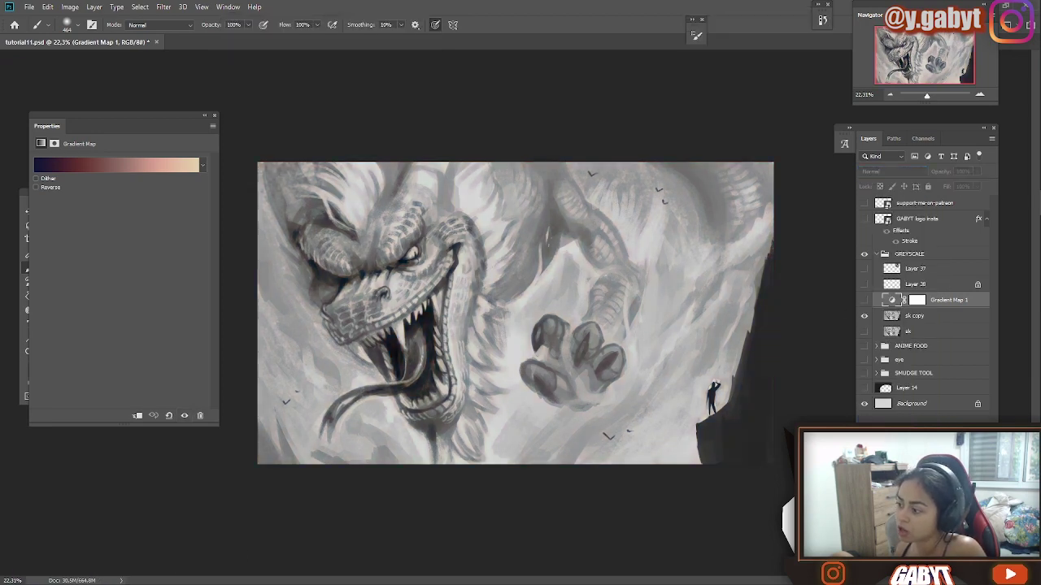
left_click(928, 516)
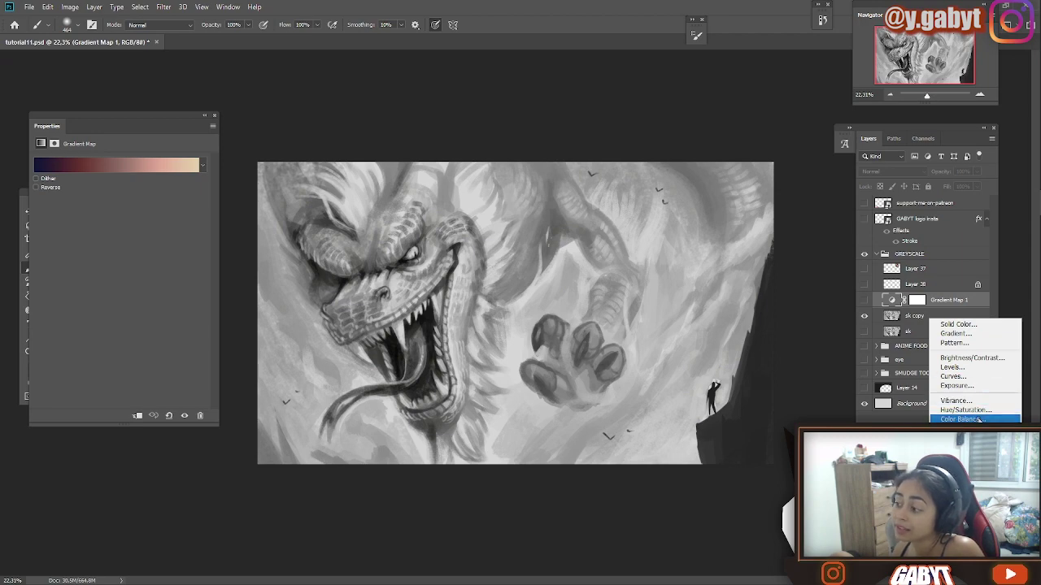
left_click(979, 420)
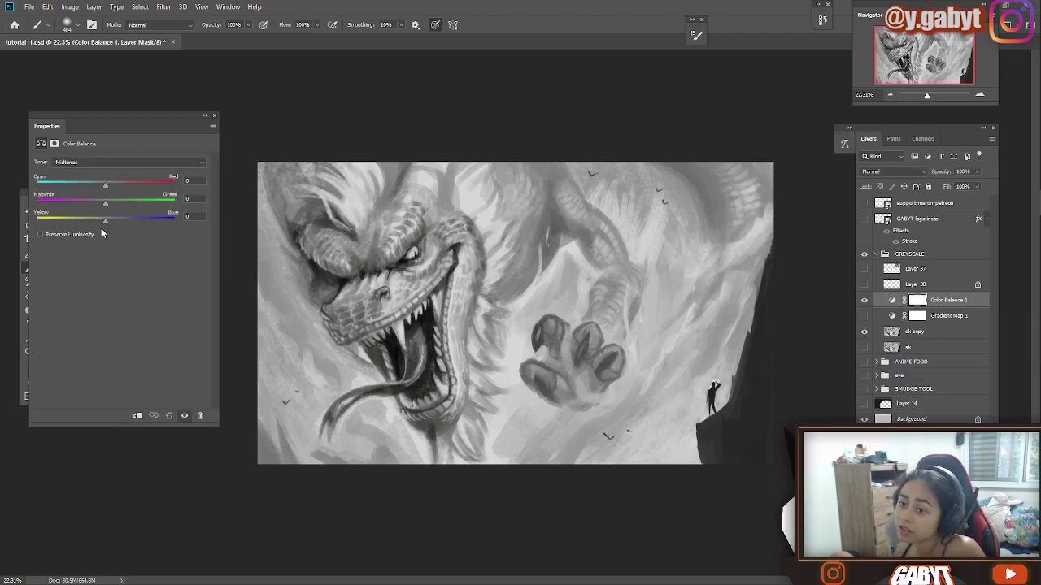
- Tint the Color Balance midtones green, and set the highlights to Magenta–Green +11 and Yellow–Blue -10
mouse_move(105, 221)
left_mouse_down()
mouse_move(126, 222)
mouse_move(87, 205)
mouse_move(118, 187)
mouse_move(65, 179)
mouse_move(126, 203)
mouse_move(94, 203)
left_mouse_up()
left_click(112, 163)
left_click(104, 181)
left_click(115, 162)
left_click(113, 192)
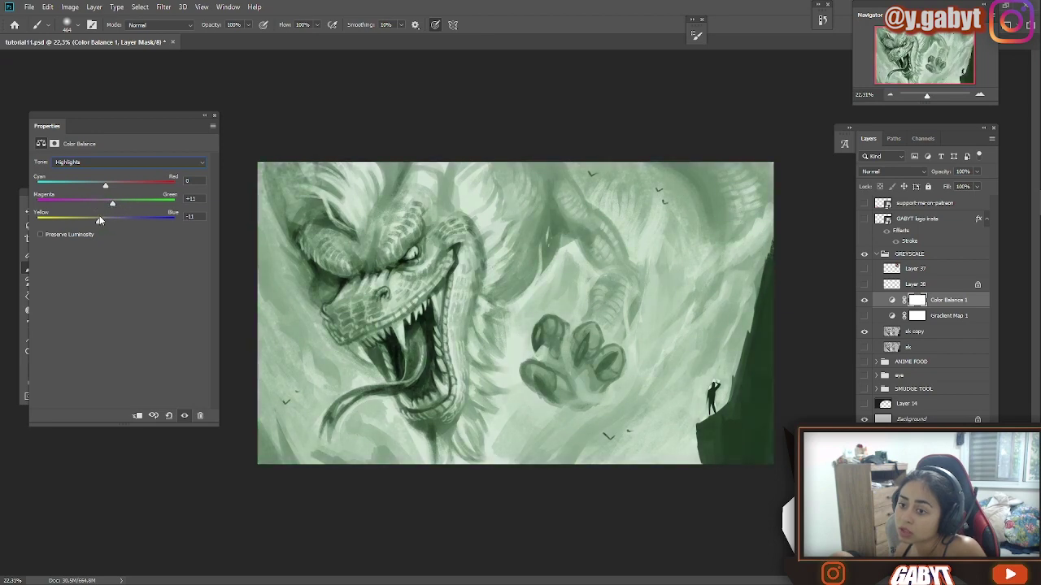
- Set the Color Balance shadows to Cyan–Red +3, Magenta–Green +3 and Yellow–Blue +28
left_click(113, 162)
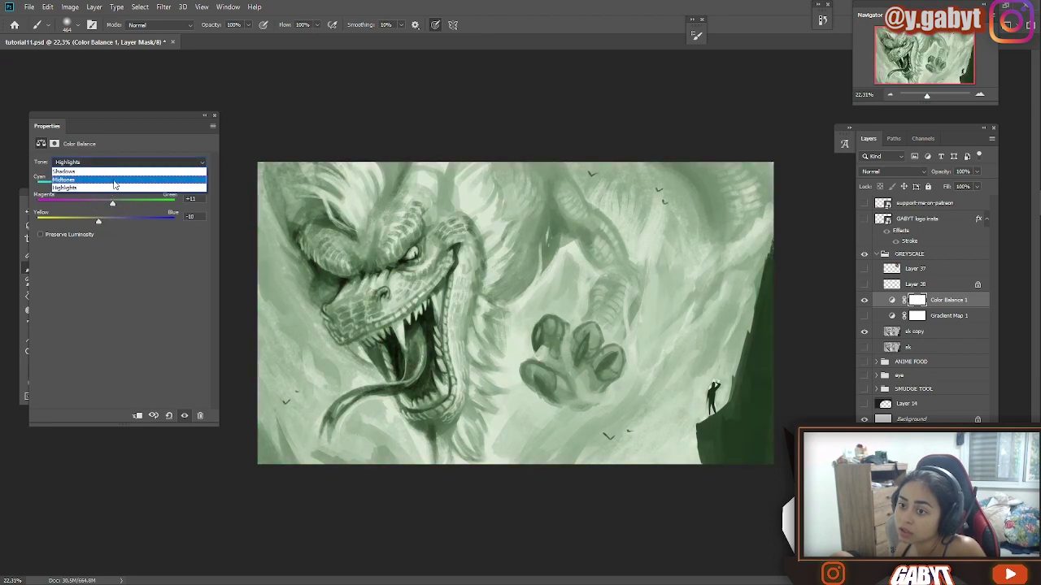
left_click(116, 173)
left_click_drag(105, 221, 126, 222)
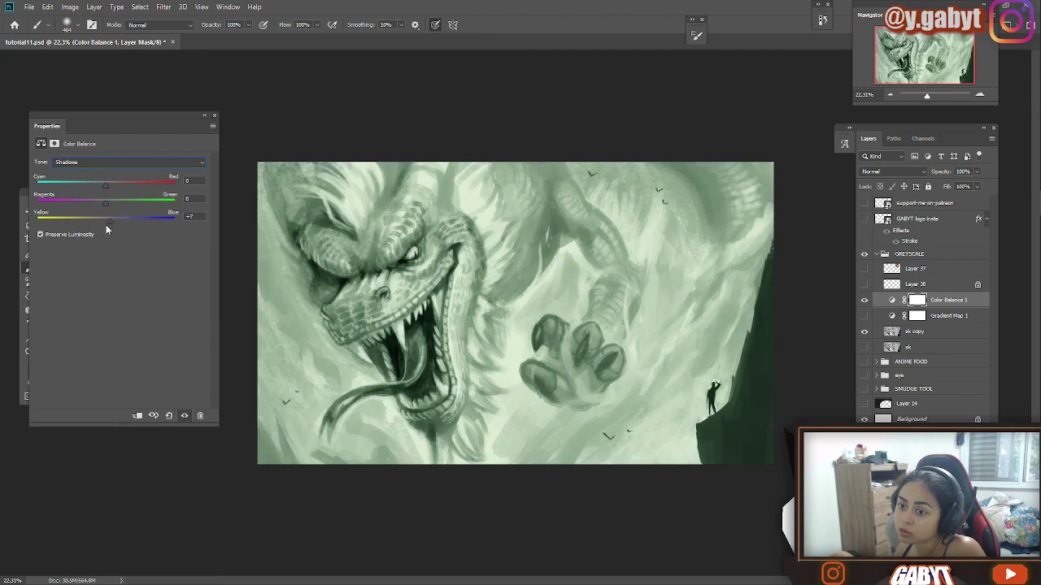
left_click_drag(121, 224, 107, 203)
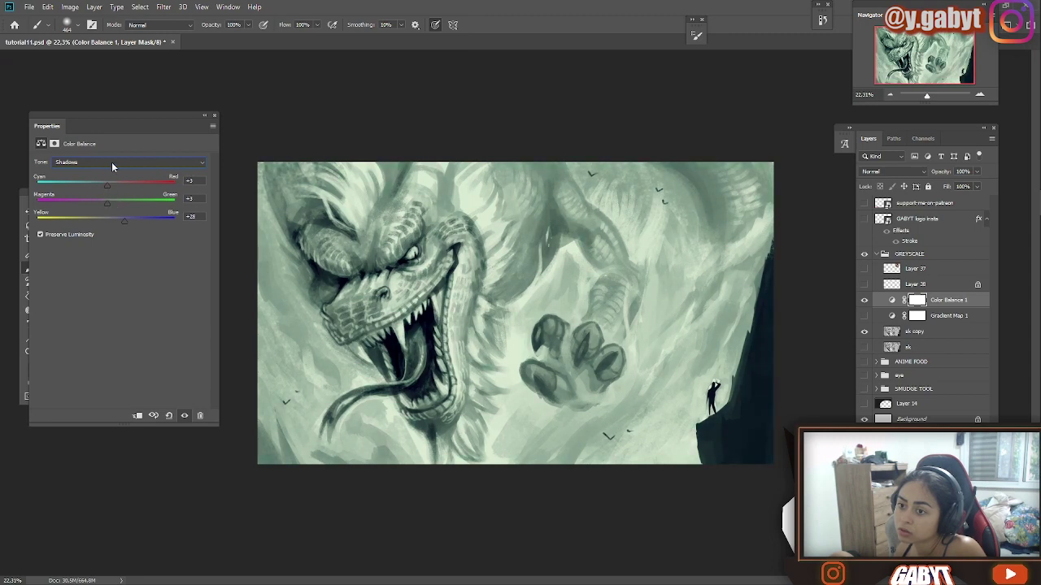
- Set the Color Balance highlights to Cyan–Red +4 and Yellow–Blue -23
left_click(112, 166)
left_click(99, 184)
left_click_drag(104, 219, 94, 226)
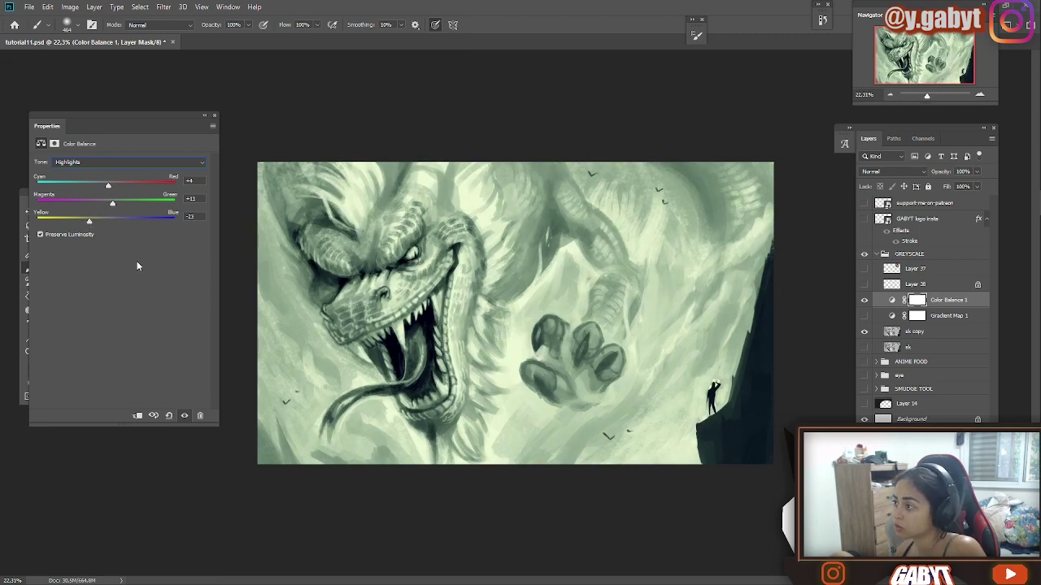
- Hide the Color Balance 1 layer and show Gradient Map 1 instead
left_click(864, 300)
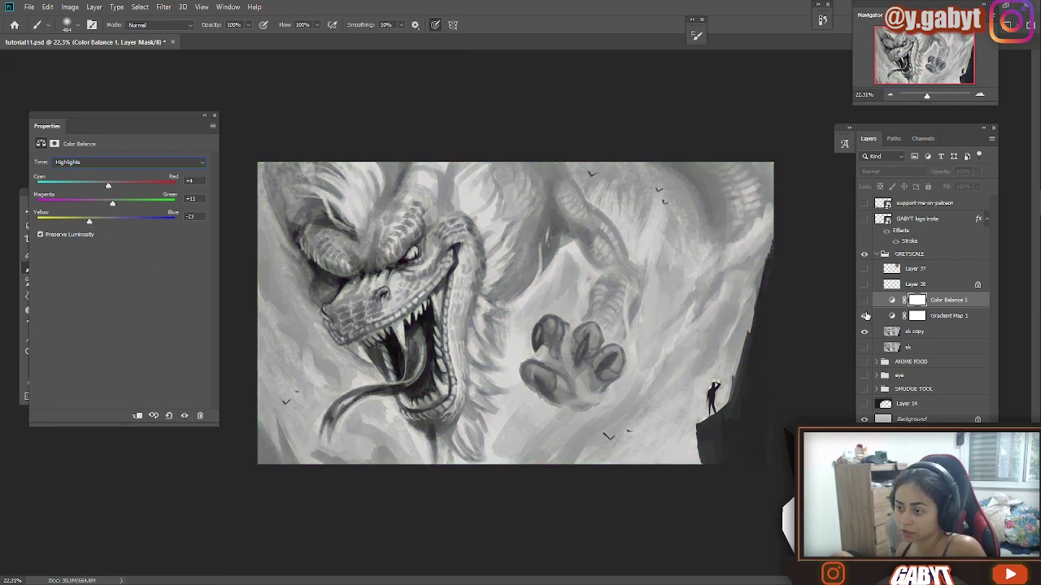
left_click(864, 315)
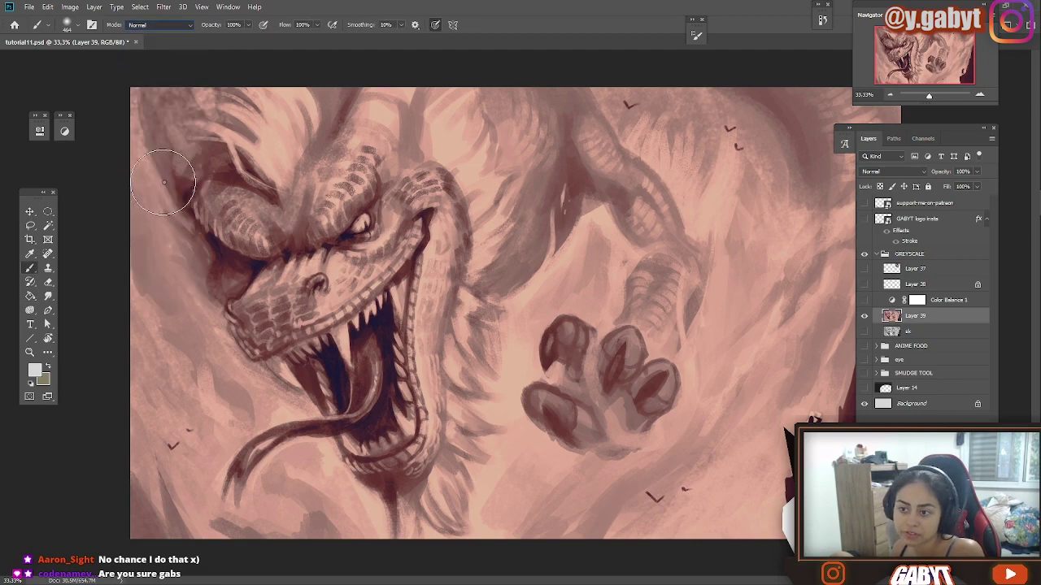
- Switch the brush to Soft Light mode and try a dark tone over the dragon's snout on Layer 39
left_click(163, 182)
left_click(397, 365, "alt")
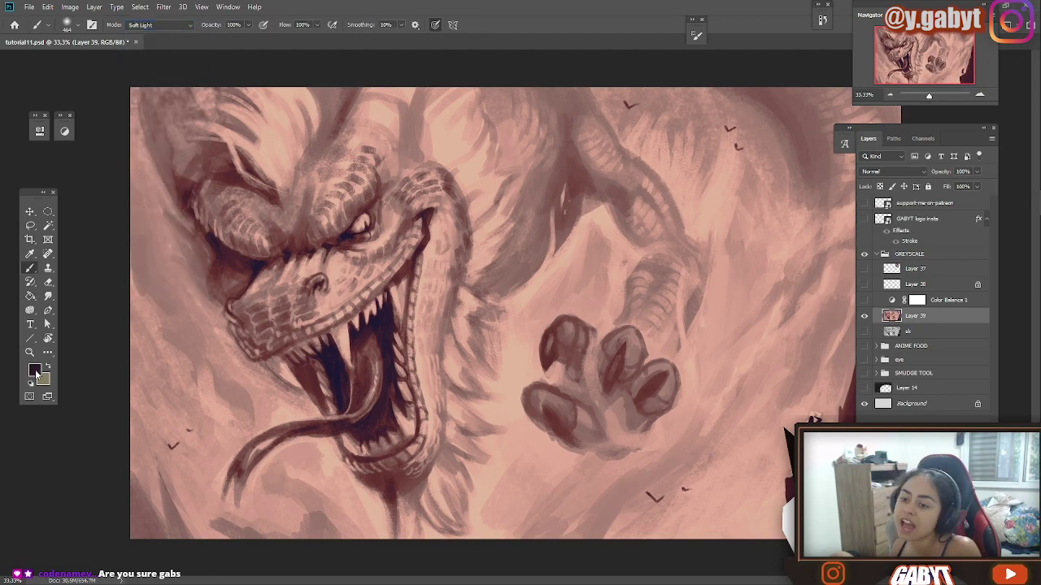
left_click(35, 370)
left_click(669, 228)
left_click(630, 161)
left_click(764, 89)
mouse_move(429, 333)
left_mouse_down()
mouse_move(418, 406)
mouse_move(388, 232)
mouse_move(262, 319)
left_mouse_up()
key("ctrl+z")
key("ctrl+z")
- Choose a dark red and tint the dragon's head, jaw and snout with it in Soft Light mode
left_click(34, 370)
left_click(635, 195)
left_click(765, 88)
mouse_move(424, 443)
left_mouse_down()
mouse_move(431, 331)
mouse_move(368, 149)
mouse_move(213, 213)
left_mouse_up()
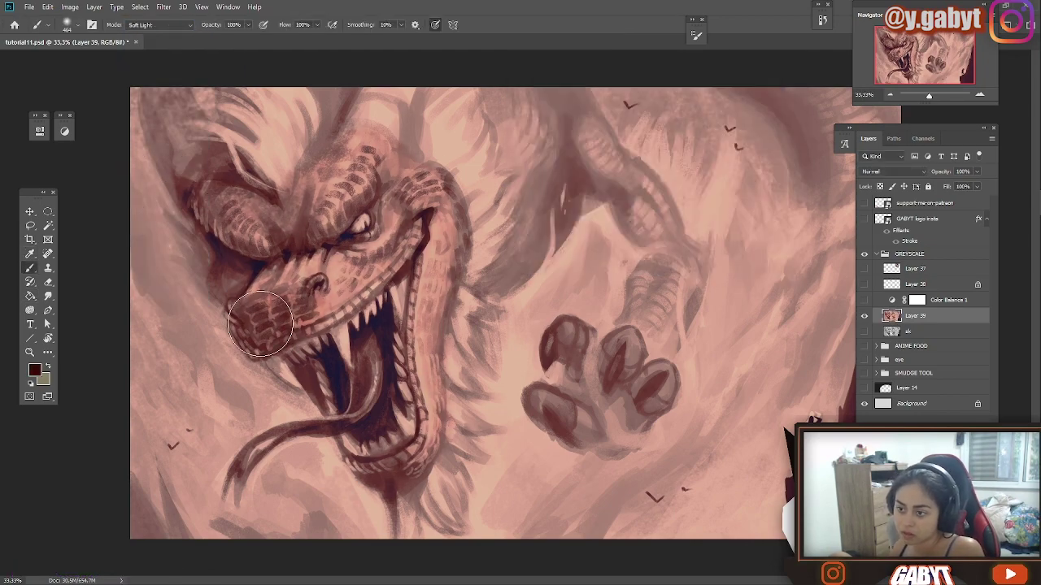
mouse_move(394, 203)
left_mouse_down()
mouse_move(443, 338)
mouse_move(423, 252)
left_mouse_up()
mouse_move(341, 272)
left_mouse_down()
mouse_move(265, 280)
mouse_move(357, 166)
mouse_move(265, 271)
mouse_move(320, 271)
mouse_move(336, 153)
mouse_move(383, 184)
mouse_move(254, 234)
mouse_move(238, 273)
mouse_move(322, 255)
mouse_move(241, 320)
mouse_move(324, 296)
mouse_move(396, 470)
mouse_move(268, 496)
mouse_move(447, 274)
mouse_move(566, 94)
mouse_move(681, 267)
mouse_move(618, 352)
mouse_move(568, 357)
left_mouse_up()
key("ctrl+z")
scroll(830, 76, "down", 3)
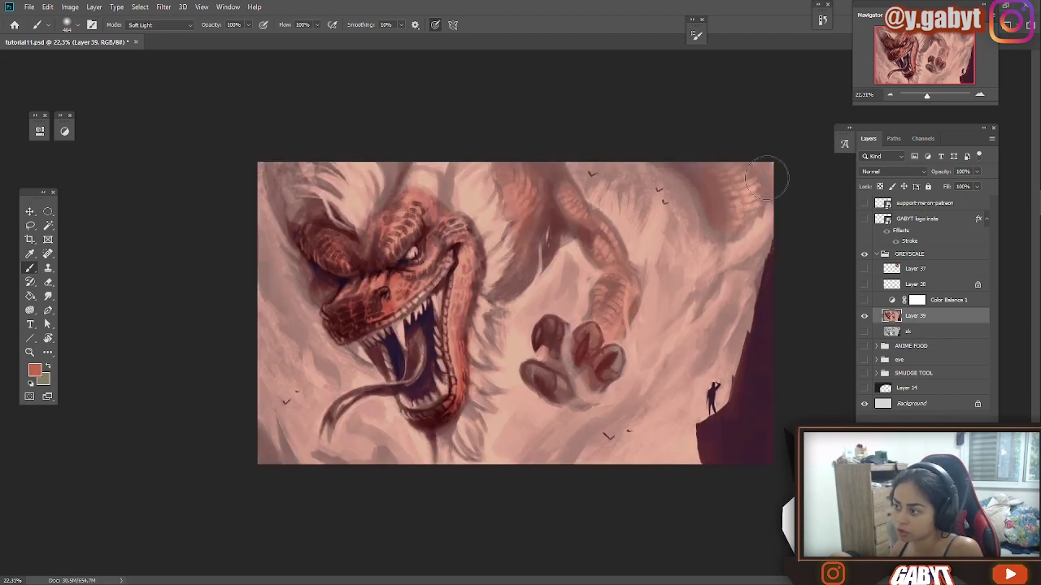
- Sample a red from the jaw, deepen the jaw and cheek with it, and compare the result with Layer 39 hidden
scroll(957, 88, "up", 2)
left_click(434, 358, "alt")
left_click_drag(433, 363, 433, 213)
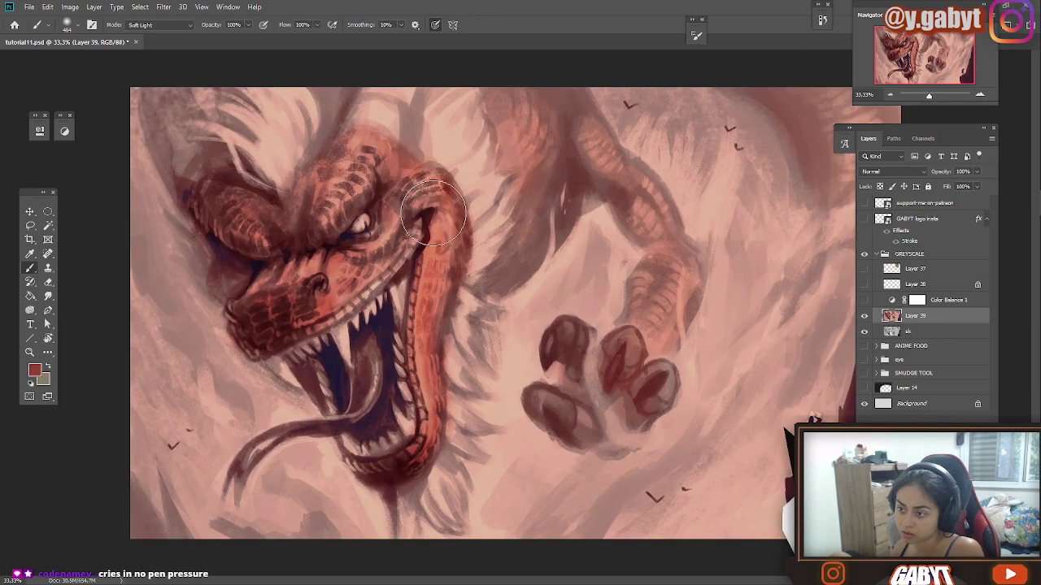
left_click_drag(377, 271, 371, 260)
scroll(940, 102, "down", 2)
scroll(375, 284, "up", 1)
left_click(864, 317)
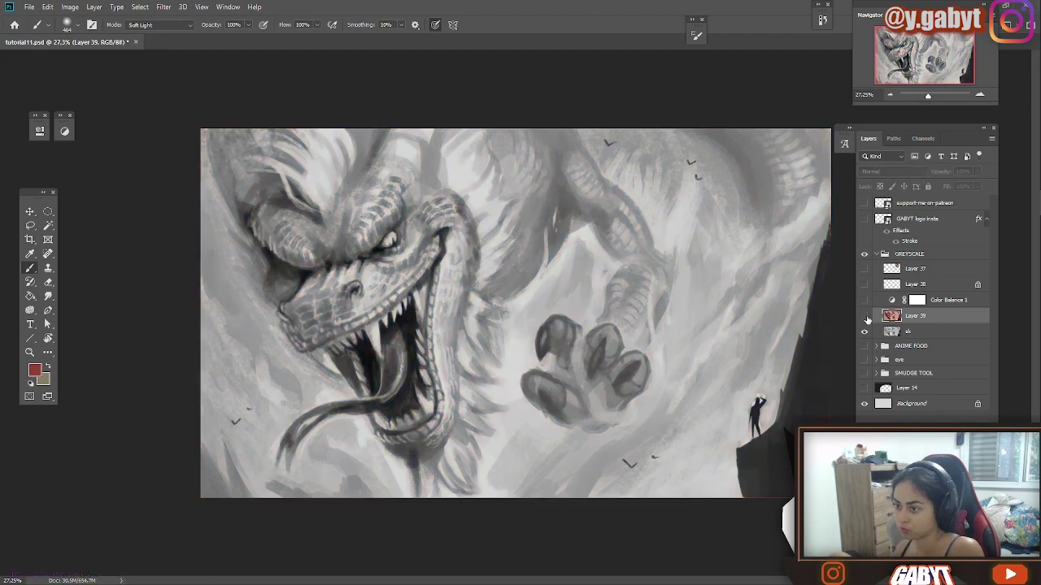
left_click(864, 316)
- Choose a mint green and tint the white mane behind the cheek and above the brow
left_click_drag(928, 96, 928, 96)
left_click(35, 370)
left_click(667, 167)
left_click(580, 110)
left_click(762, 86)
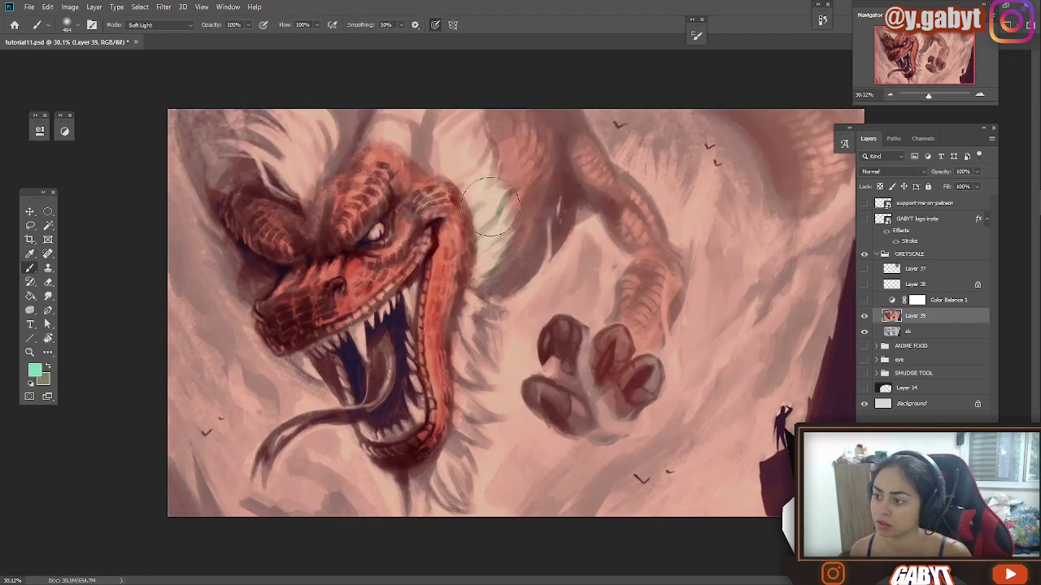
left_click_drag(486, 163, 482, 229)
left_click_drag(281, 145, 305, 183)
- Reduce the brush size and tint the fur tufts below the jaw along the neck with the mint green
key("bracketleft")
key("bracketleft")
key("bracketleft")
key("bracketleft")
key("bracketleft")
key("bracketleft")
left_click_drag(472, 303, 445, 496)
- Sample a dark red from the head and shade the outline of the brow, forehead and back of the head
left_click_drag(929, 96, 930, 96)
left_click(400, 200, "alt")
key("bracketleft")
left_click_drag(424, 172, 379, 197)
left_click_drag(358, 108, 447, 234)
left_click_drag(365, 81, 249, 146)
- Choose a saturated yellow and paint warm highlights on the brow, cheek and jaw scales
left_click(35, 370)
left_click_drag(662, 101, 658, 224)
left_click_drag(629, 188, 606, 141)
left_click_drag(609, 65, 603, 120)
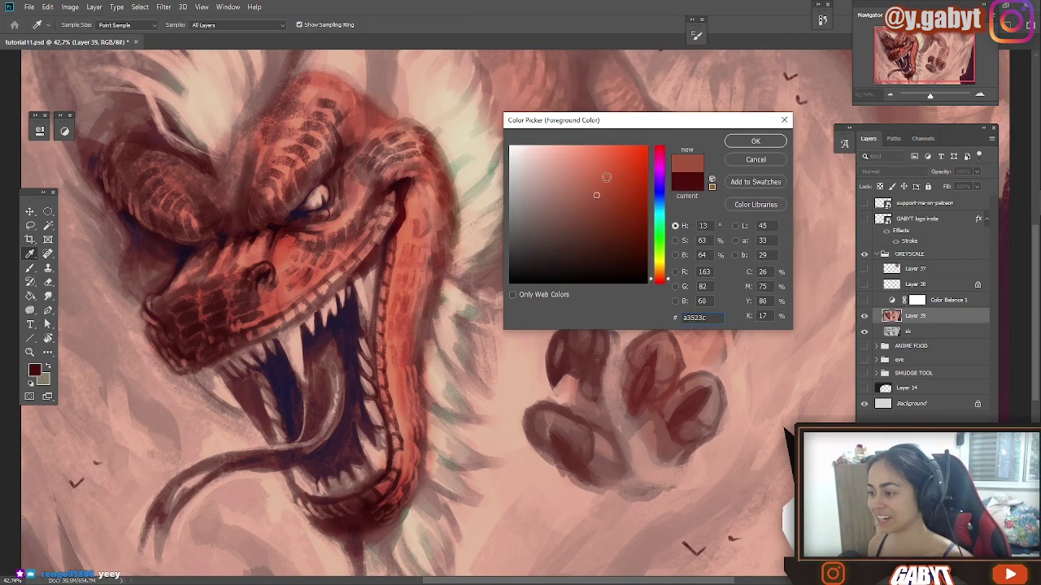
left_click(659, 261)
mouse_move(602, 196)
left_mouse_down()
mouse_move(590, 166)
mouse_move(611, 182)
mouse_move(604, 170)
left_mouse_up()
key("Return")
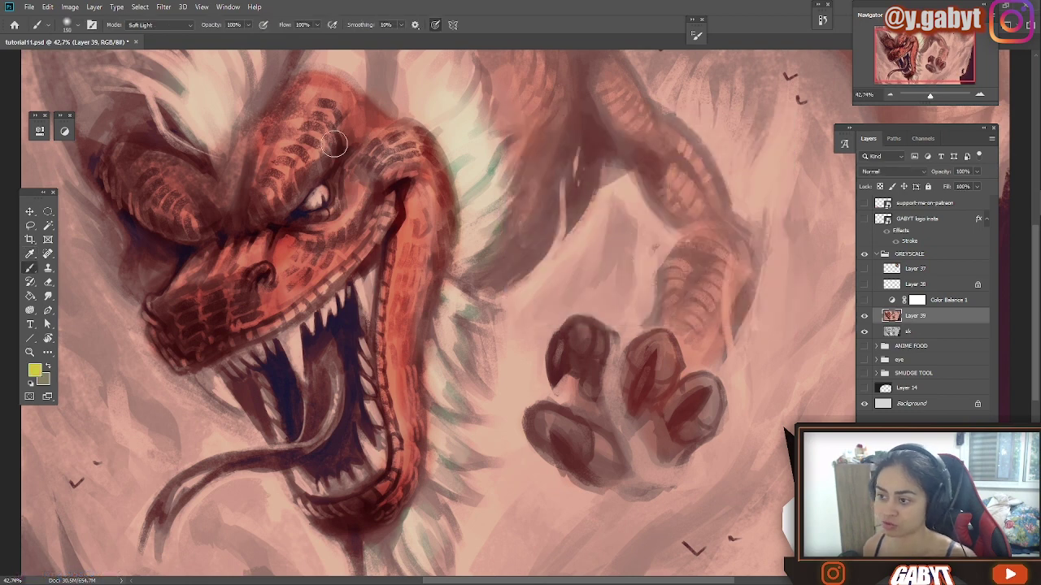
left_click_drag(408, 144, 389, 175)
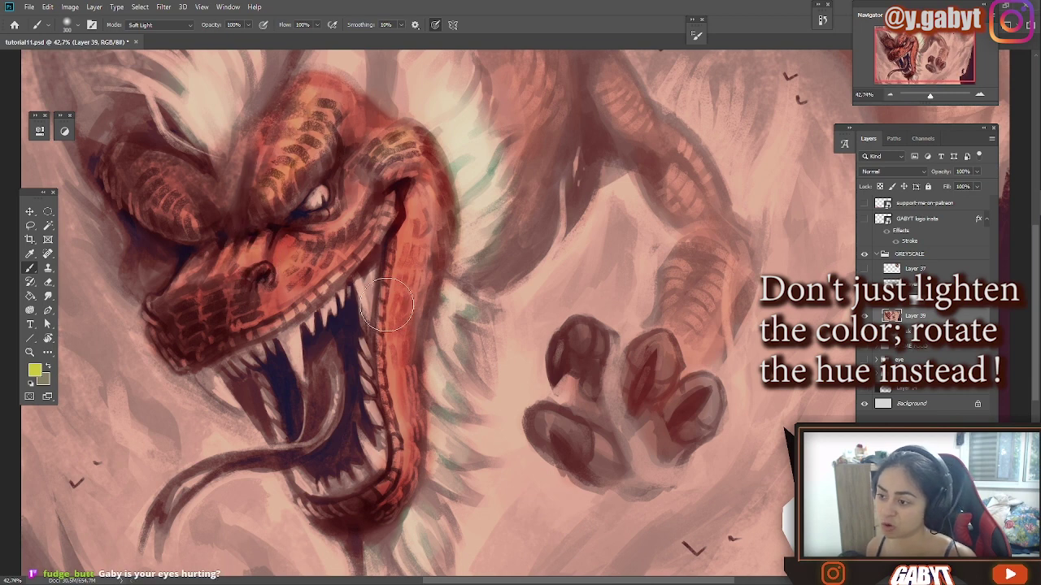
key("ctrl+minus")
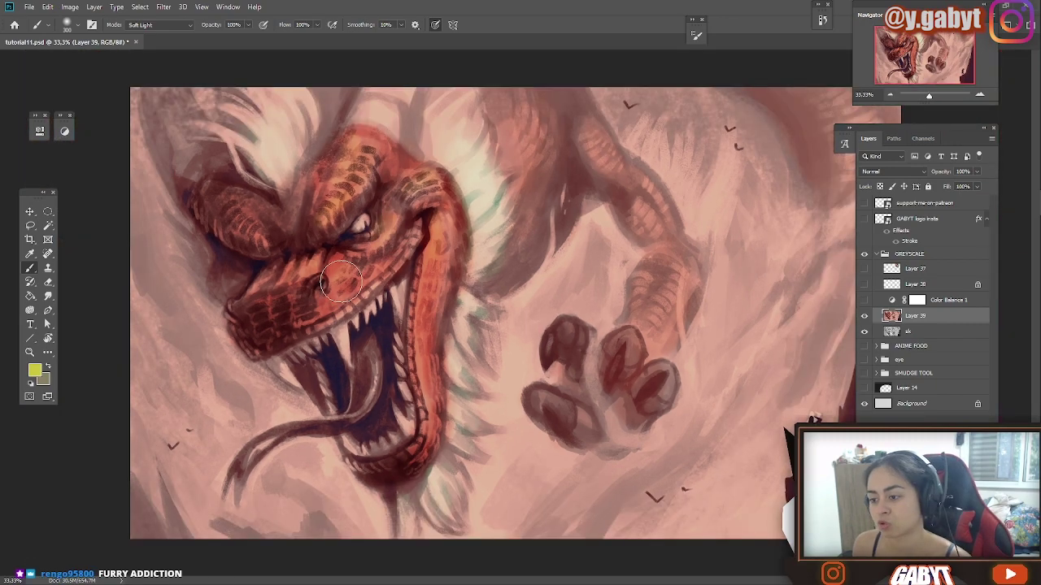
scroll(456, 289, "down", 2)
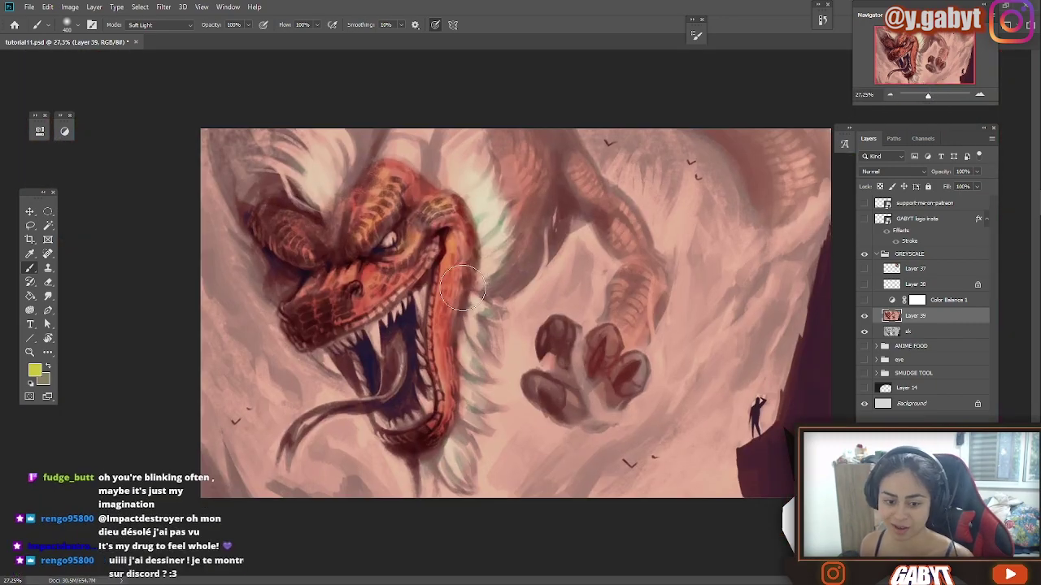
- Sample a dark red, set the brush to 100 px, and shade the outer edge of the jaw down to the chin
left_click(453, 219, "alt")
key("bracketright")
key("bracketright")
key("bracketright")
key("bracketright")
key("bracketright")
key("bracketright")
key("bracketright")
key("bracketright")
key("bracketright")
key("bracketright")
key("bracketright")
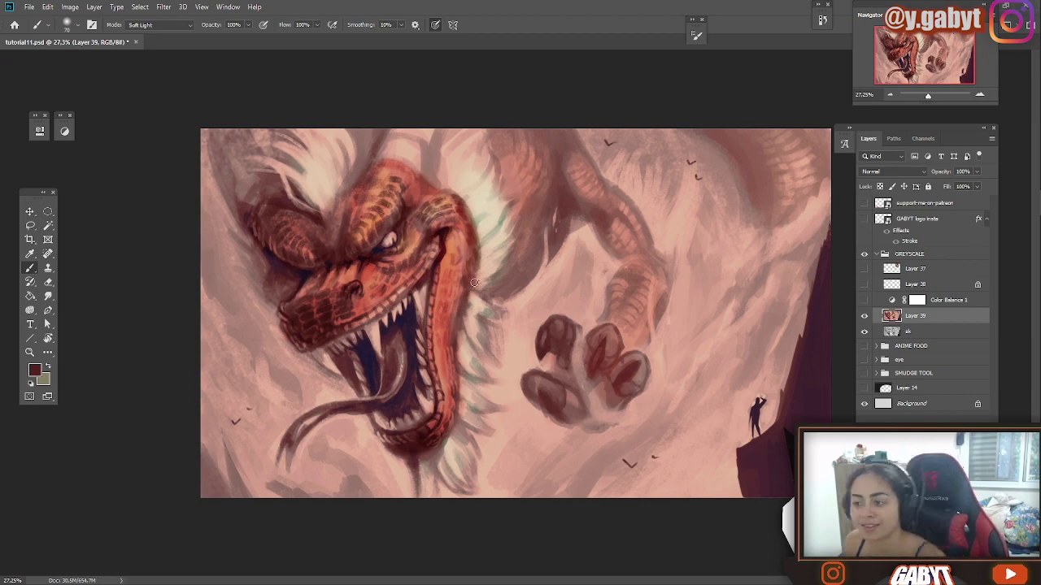
left_click_drag(928, 95, 927, 93)
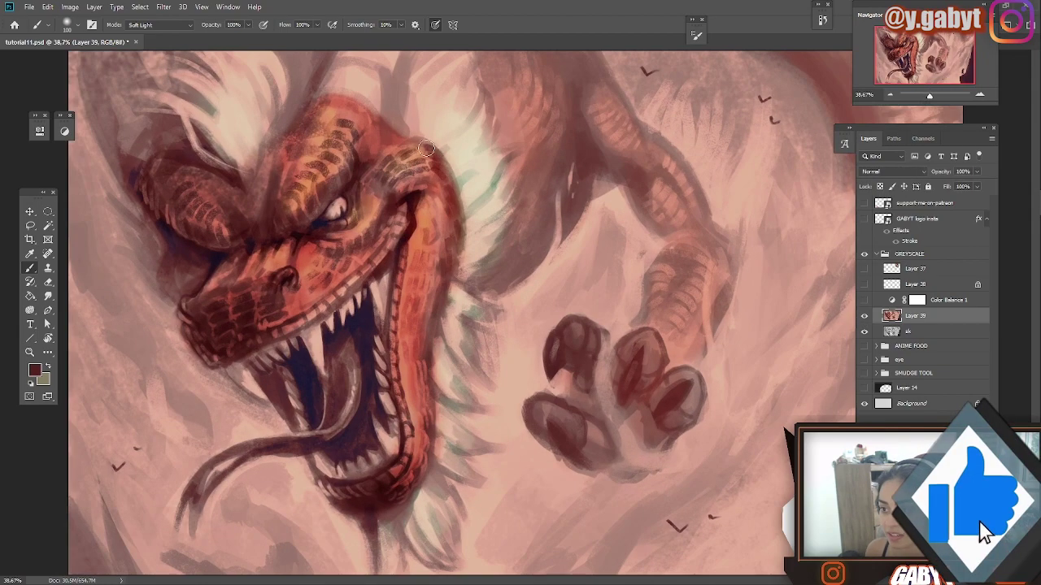
left_click_drag(452, 239, 394, 510)
key("f")
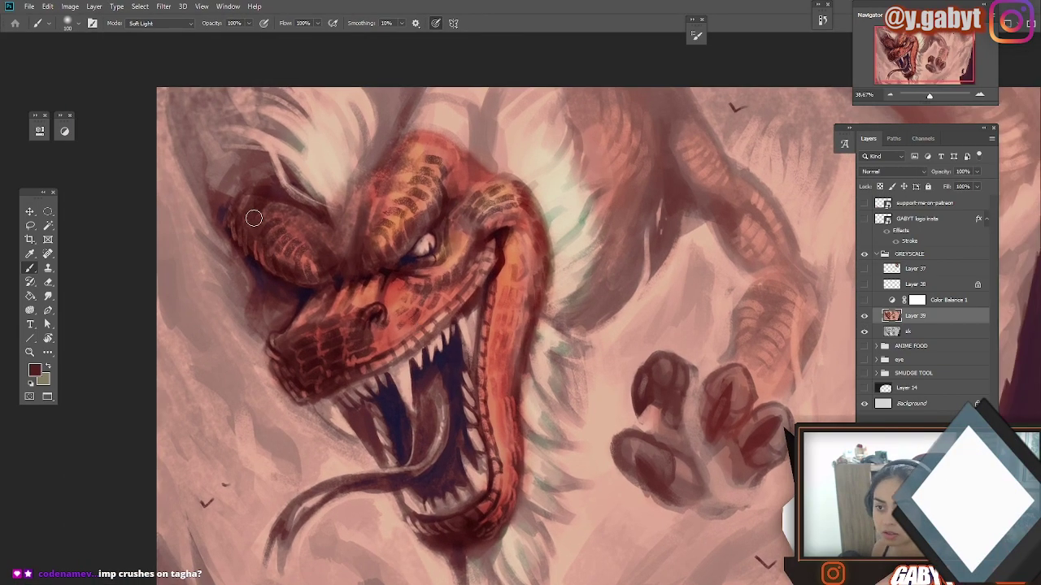
- Sample the dark purple inside the mouth, set the brush to 200 px, and darken the mouth interior
left_click(179, 25)
left_click(180, 60)
left_click(456, 430, "alt")
key("bracketright")
key("bracketright")
key("bracketright")
key("bracketright")
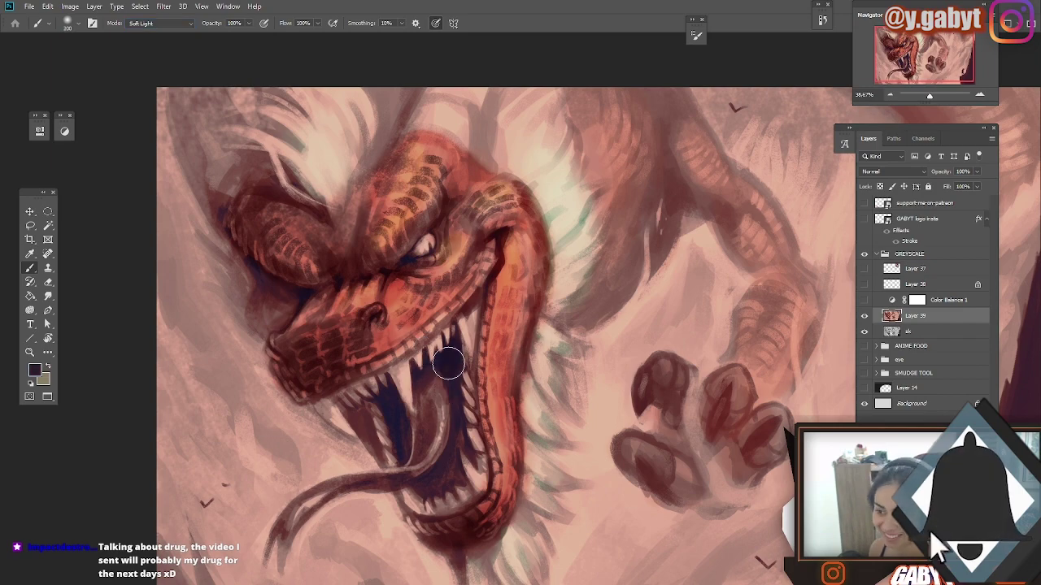
left_click_drag(448, 363, 440, 400)
left_click_drag(385, 397, 390, 461)
- Shade the mouth corner, the jaw edges and the area between eye and nostril with the dark purple
left_click_drag(498, 236, 506, 227)
left_click_drag(535, 205, 539, 343)
left_click_drag(507, 309, 502, 446)
left_click_drag(503, 291, 499, 333)
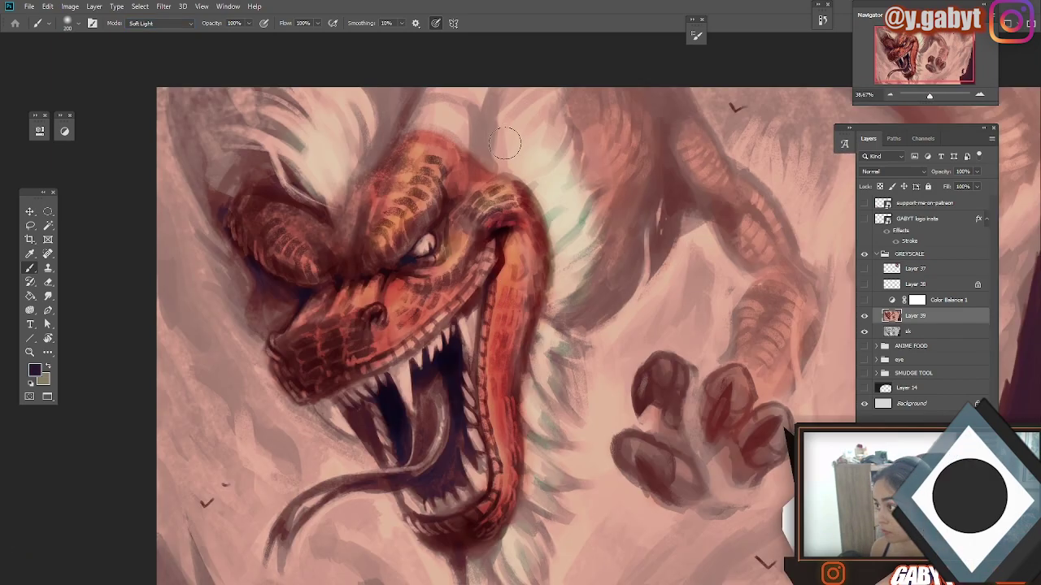
left_click_drag(431, 293, 398, 296)
left_click_drag(399, 237, 372, 257)
- Set the brush to Color Dodge mode and choose a light orange based on the snout's colour
left_click_drag(930, 96, 930, 95)
left_click(506, 316, "alt")
left_click(159, 25)
left_click(151, 159)
left_click(394, 282, "alt")
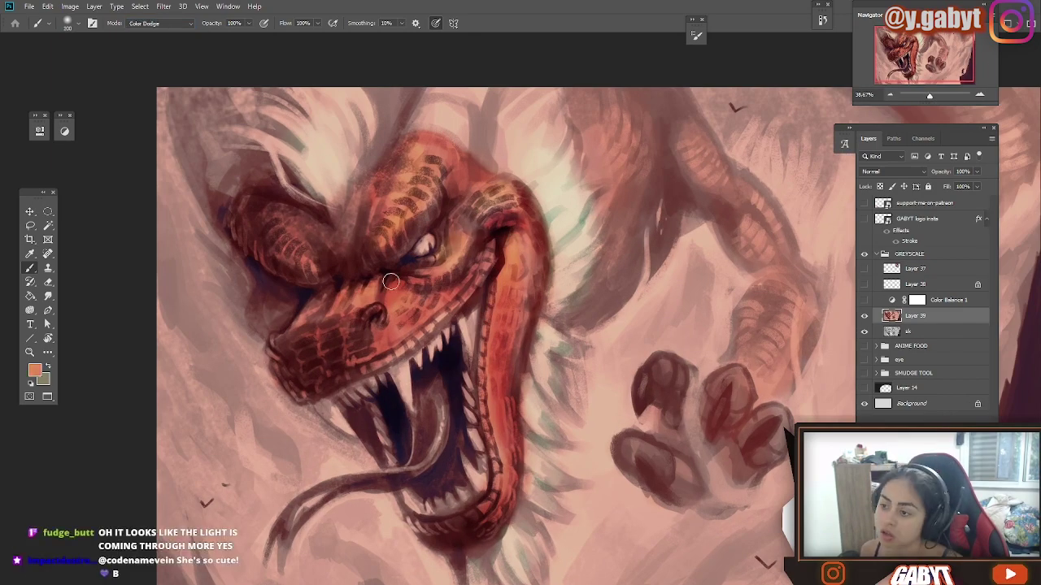
left_click(35, 370)
left_click(597, 163)
left_click(755, 141)
- Choose a turquoise, paint shiny highlights on the brow, cheek, jaw and snout scales, and compare with Layer 39 hidden
left_click(35, 370)
left_click(657, 262)
left_click(590, 153)
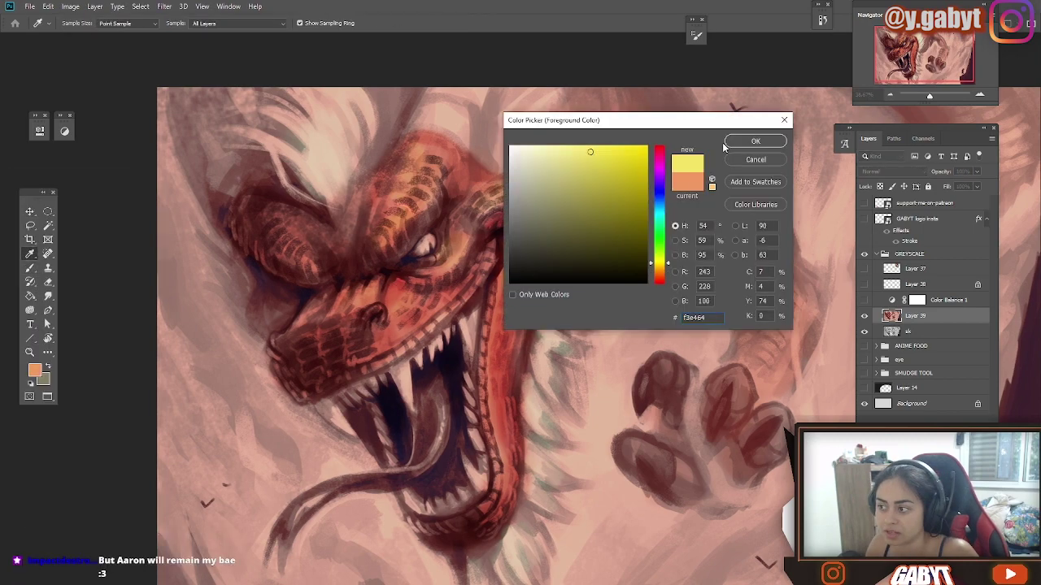
left_click(658, 219)
left_click(755, 141)
left_click_drag(431, 169, 404, 203)
left_click_drag(486, 202, 506, 189)
left_click_drag(509, 248, 501, 288)
left_click_drag(440, 244, 441, 254)
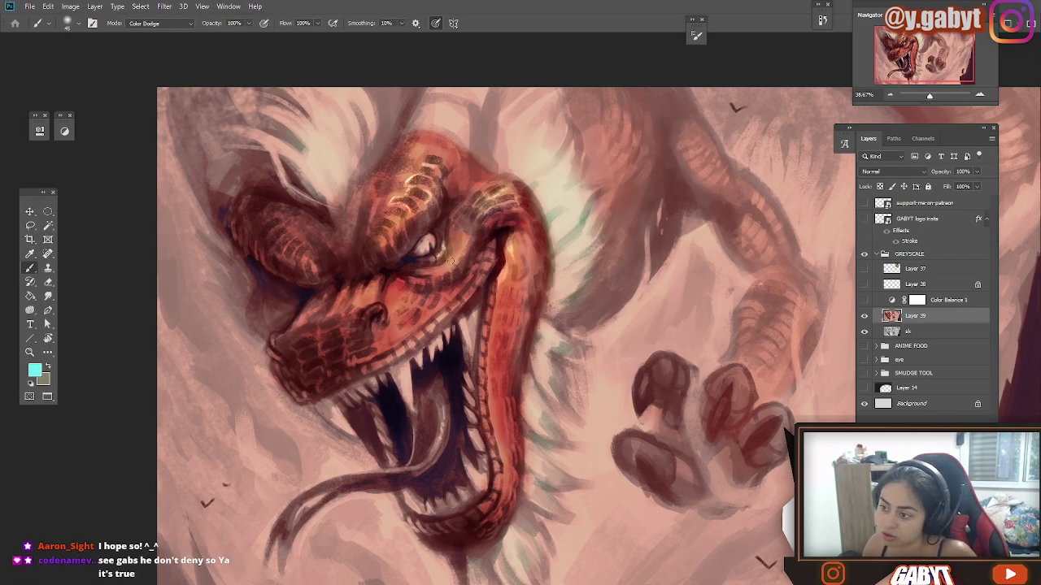
left_click_drag(372, 285, 373, 298)
left_click_drag(930, 96, 928, 98)
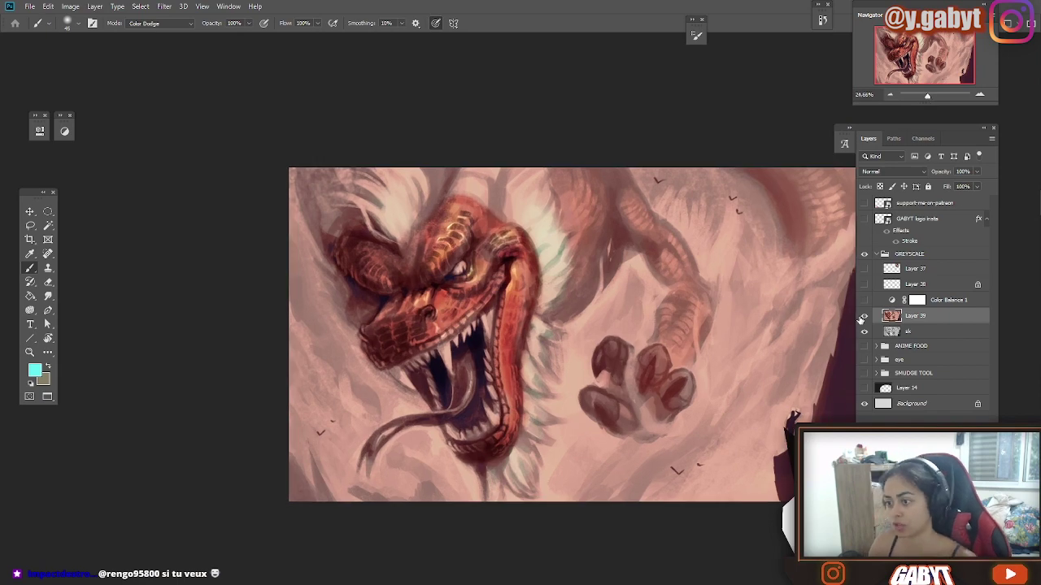
left_click(865, 316)
left_click(864, 316)
- Change the brush mode, enlarge the brush, and paint a pale cream glow around the small figure on the cliff
left_click(756, 341, "alt")
left_click(160, 23)
left_click(145, 178)
key("bracketright")
key("bracketright")
key("bracketright")
key("bracketright")
key("bracketright")
key("bracketright")
key("bracketright")
key("bracketright")
key("bracketright")
key("bracketright")
key("bracketright")
key("bracketright")
key("bracketright")
key("bracketright")
key("bracketright")
key("bracketright")
key("bracketright")
key("bracketright")
key("bracketright")
key("bracketright")
left_click(784, 424, "alt")
left_click_drag(777, 423, 757, 426)
- Set the brush to Color mode, sample the red from the jaw's edge, and recolour the skin of the head
key("r")
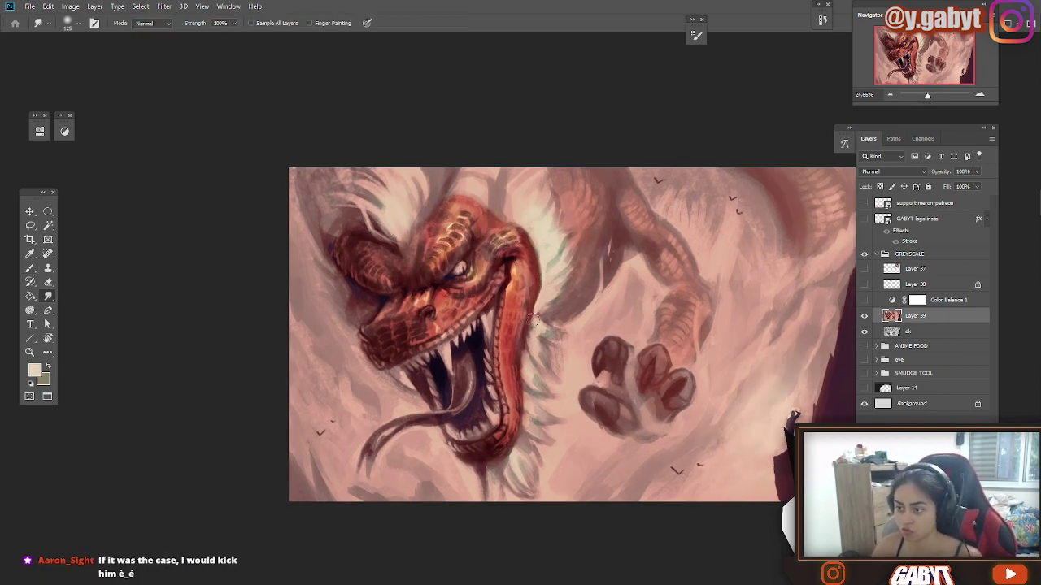
key("b")
left_click(160, 23)
left_click(143, 290)
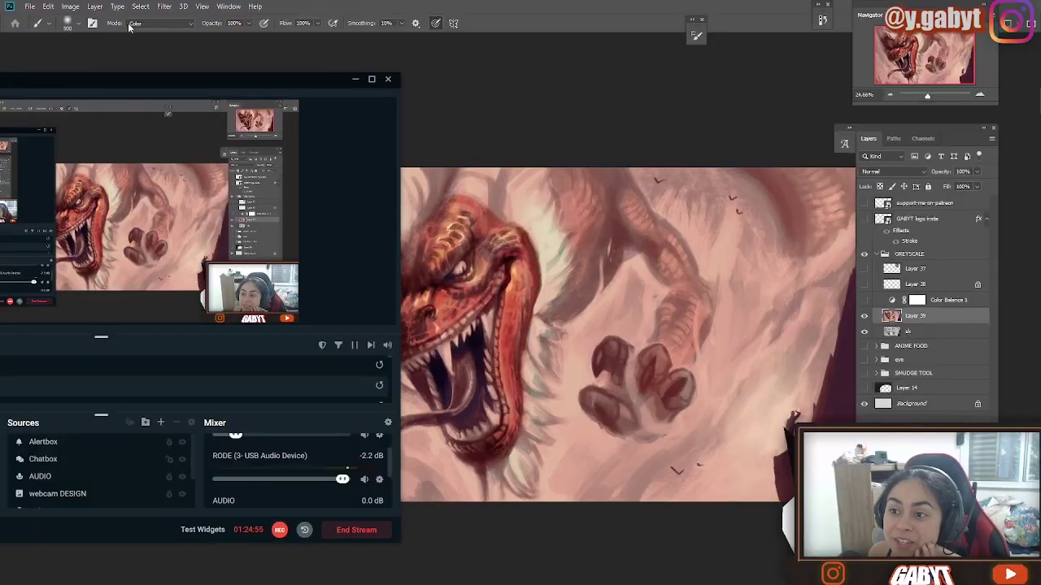
left_click(527, 59)
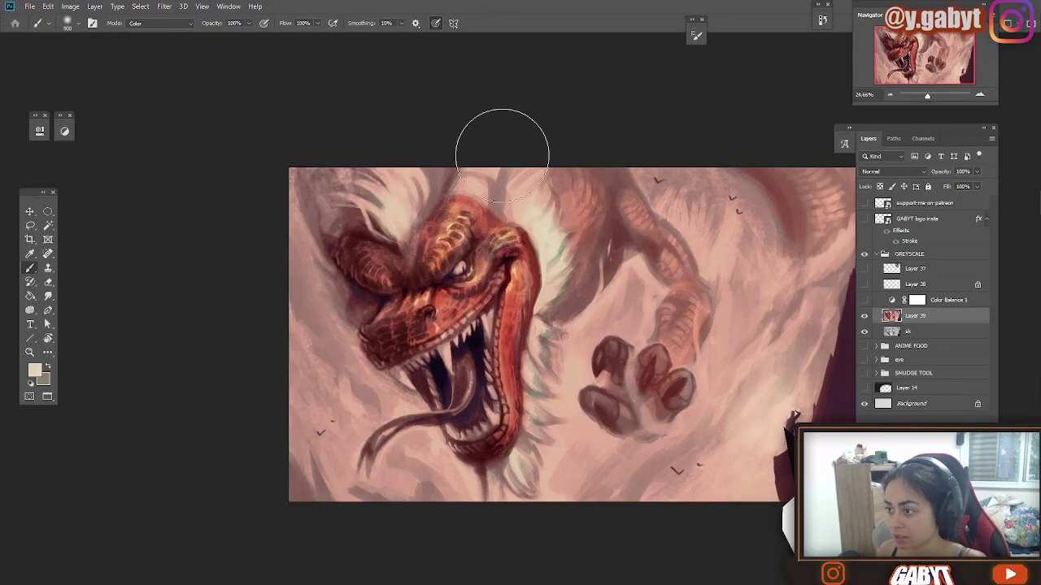
left_click(528, 289, "alt")
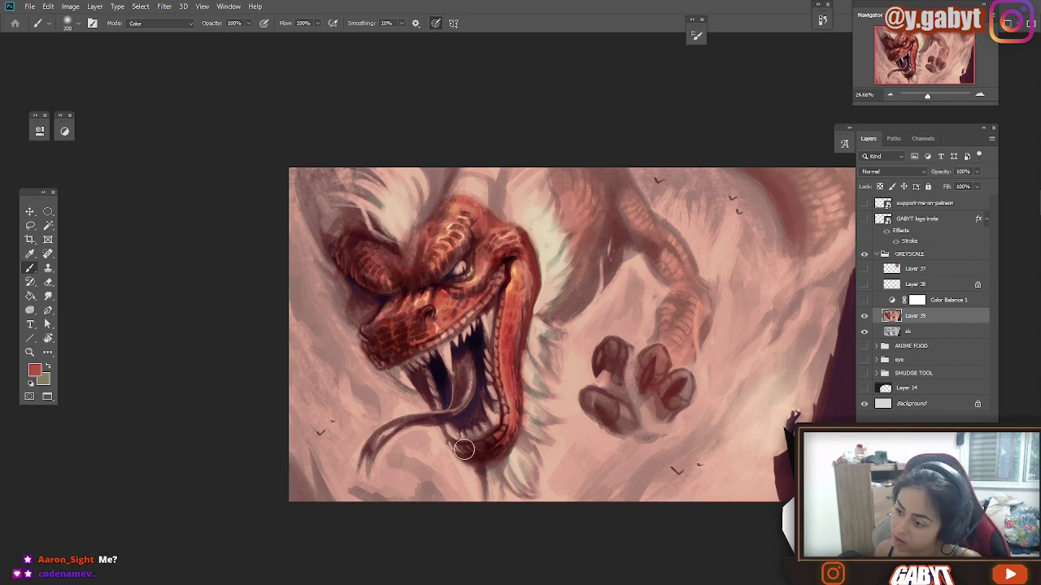
- Set the brush to Color Dodge mode and brighten the scales along the dragon's arm with the red
left_click_drag(927, 97, 930, 97)
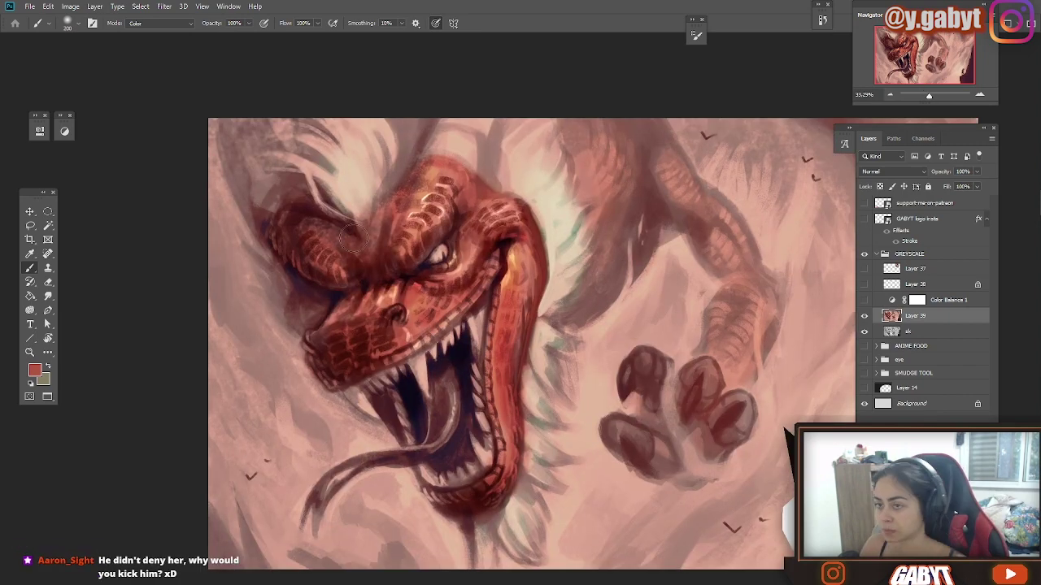
key("shift+alt+d")
left_click_drag(599, 181, 518, 129)
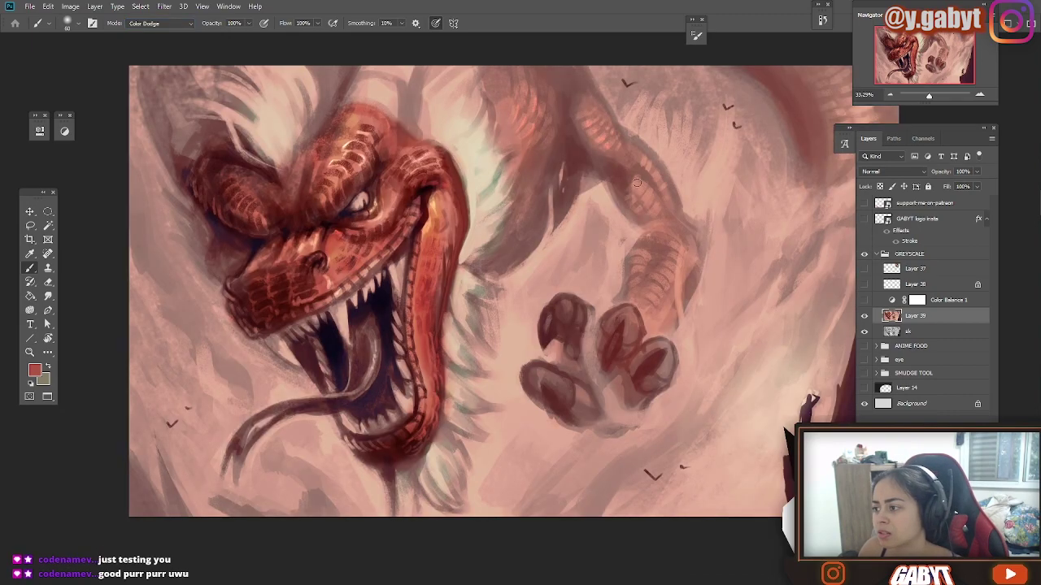
key("ctrl+minus")
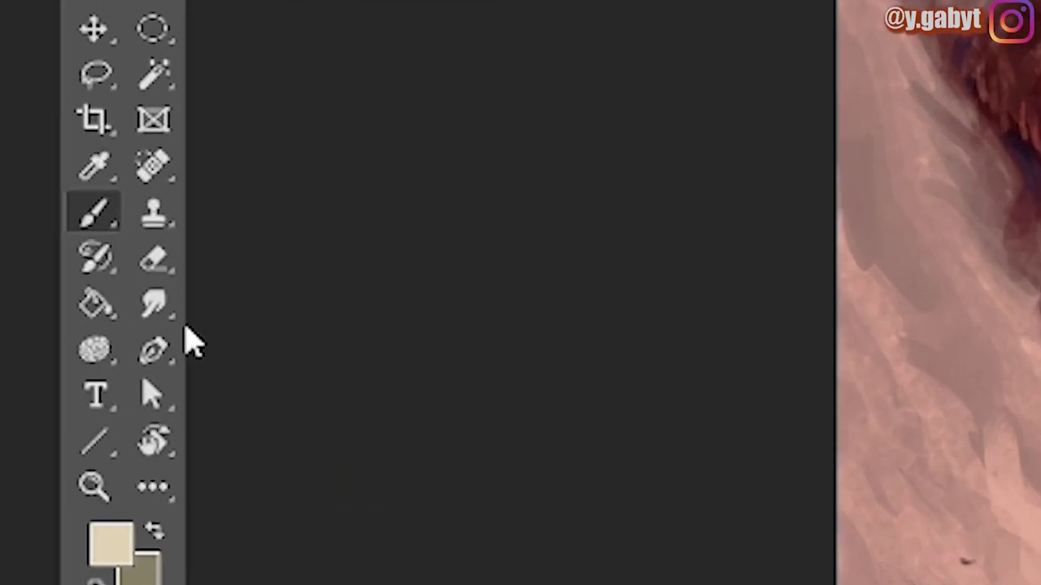
- Use the Smudge tool to pull the mane behind the cheek and under the jaw into pointed fur tufts
left_click(153, 304)
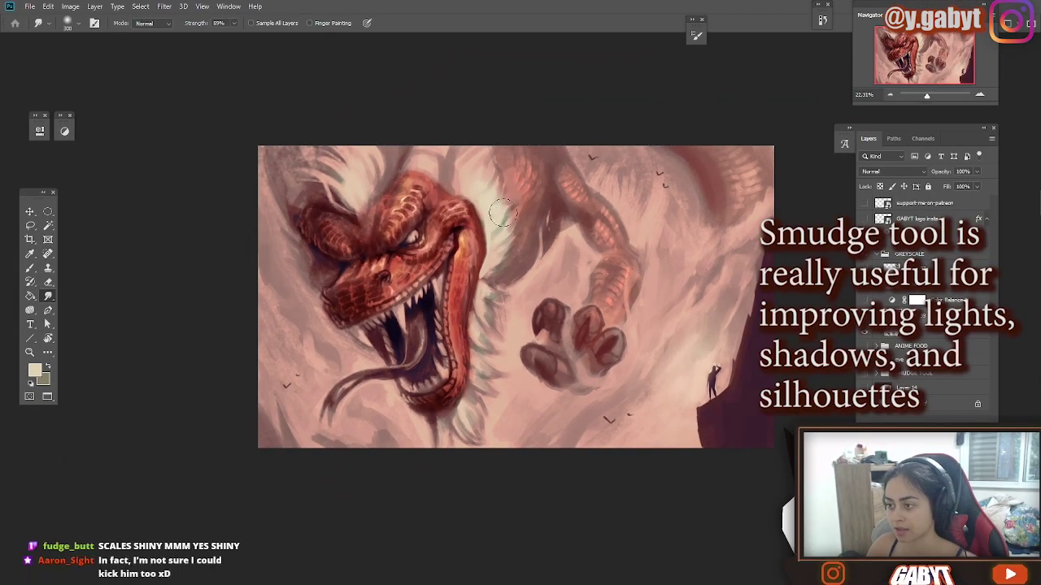
left_click_drag(503, 213, 492, 163)
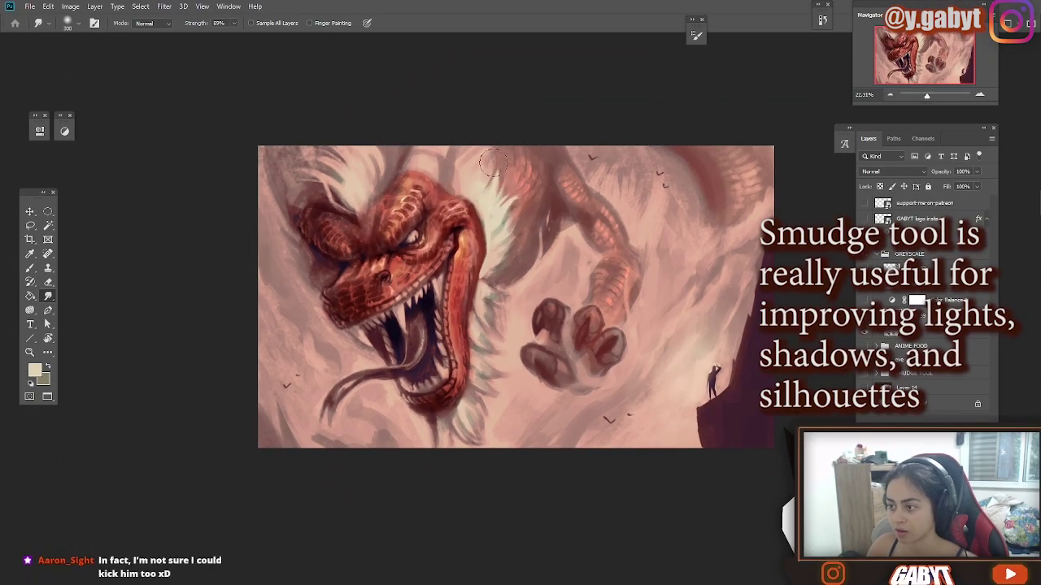
left_click_drag(537, 236, 492, 270)
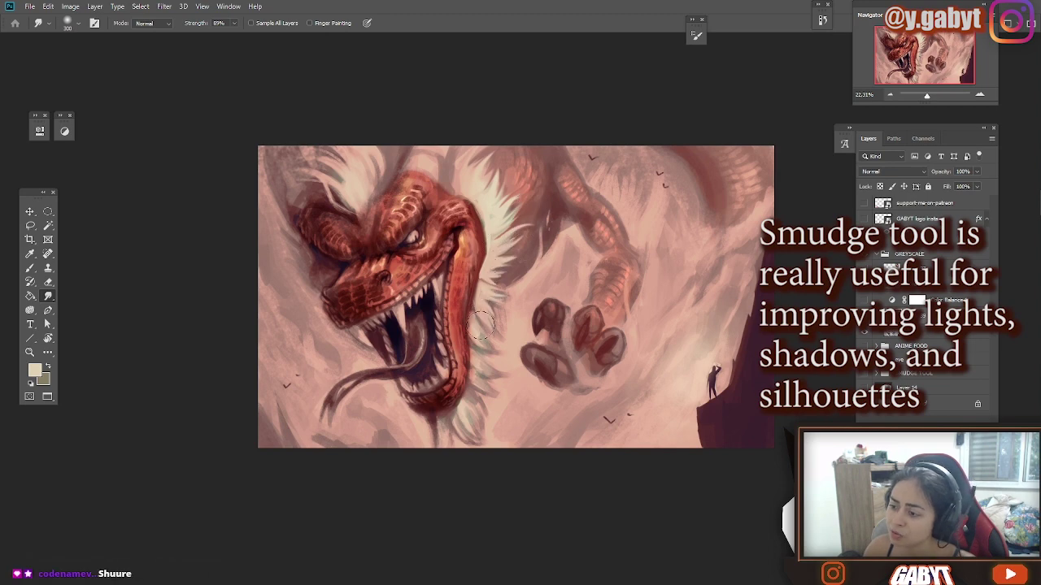
left_click_drag(478, 439, 431, 431)
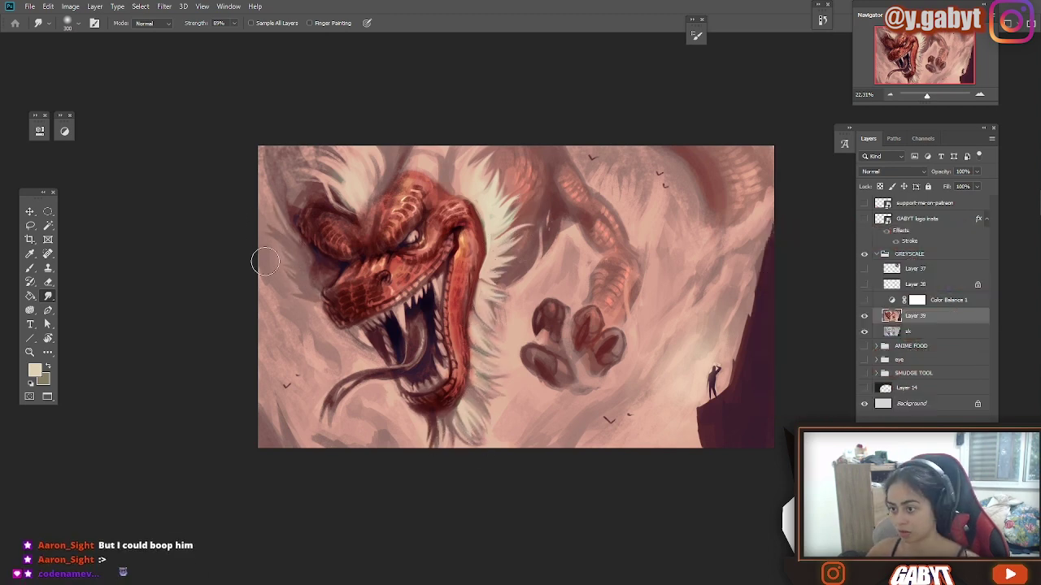
- Set the brush to Color mode, sample the cliff's purple, adjust it in the color picker and tint the tongue
key("b")
left_click(440, 366, "alt")
left_click(160, 23)
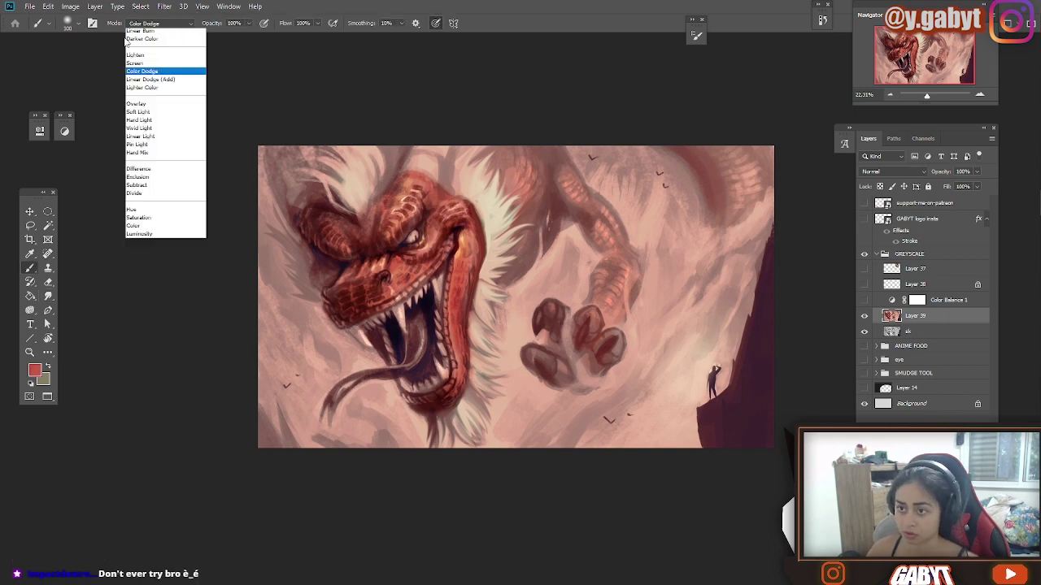
left_click(137, 226)
left_click(745, 396, "alt")
left_click(34, 370)
left_click(632, 207)
left_click(756, 140)
left_click_drag(418, 325, 340, 387)
- Set the brush to Color Dodge mode, sample orange-red from the jaw and brighten the highlight along the tongue
left_click(160, 24)
left_click(142, 114)
left_click(466, 269, "alt")
left_click_drag(418, 333, 408, 364)
scroll(678, 272, "down", 5)
scroll(678, 272, "up", 6)
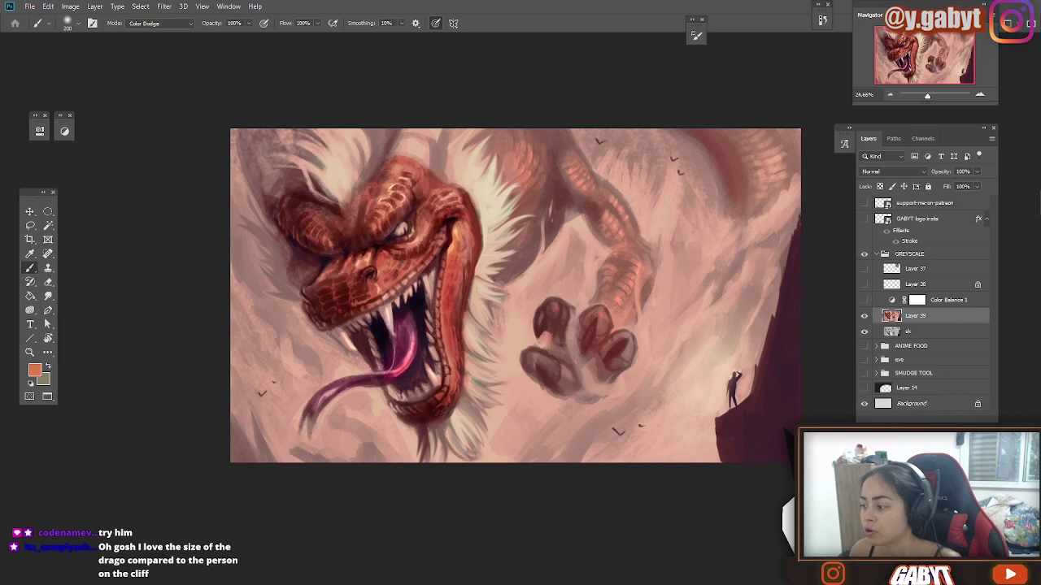
- Add a Curves adjustment layer above Layer 39 and shape its Green channel curve with points across the shadows and midtones
left_click(930, 513)
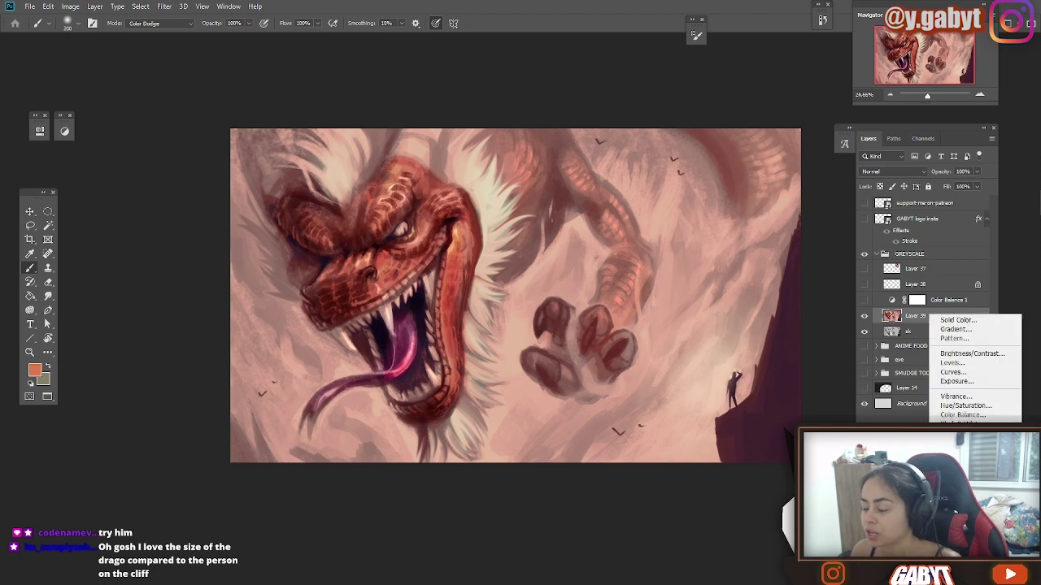
left_click(975, 376)
left_click(136, 176)
left_click(122, 202)
left_click(152, 257)
left_click(186, 221)
left_click_drag(115, 293, 114, 293)
left_click_drag(152, 258, 149, 257)
left_click_drag(134, 274, 134, 280)
left_click(165, 240)
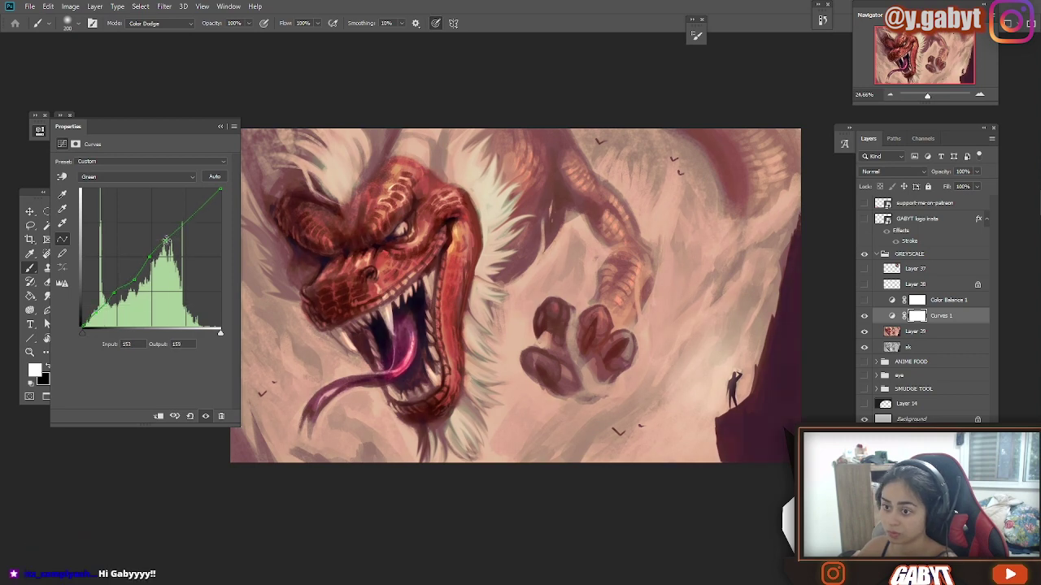
- Bend the highlight end of the Green curve into a wave and reshape its midtones
left_click_drag(185, 221, 180, 223)
mouse_move(201, 207)
left_mouse_down()
mouse_move(202, 217)
mouse_move(199, 203)
left_mouse_up()
left_click_drag(931, 99, 926, 100)
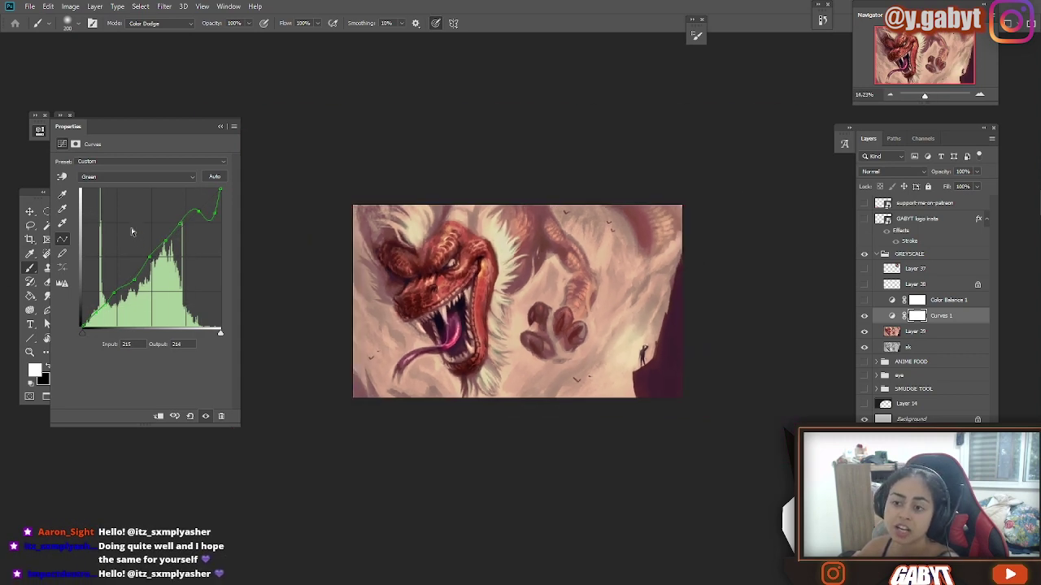
left_click_drag(138, 136, 193, 135)
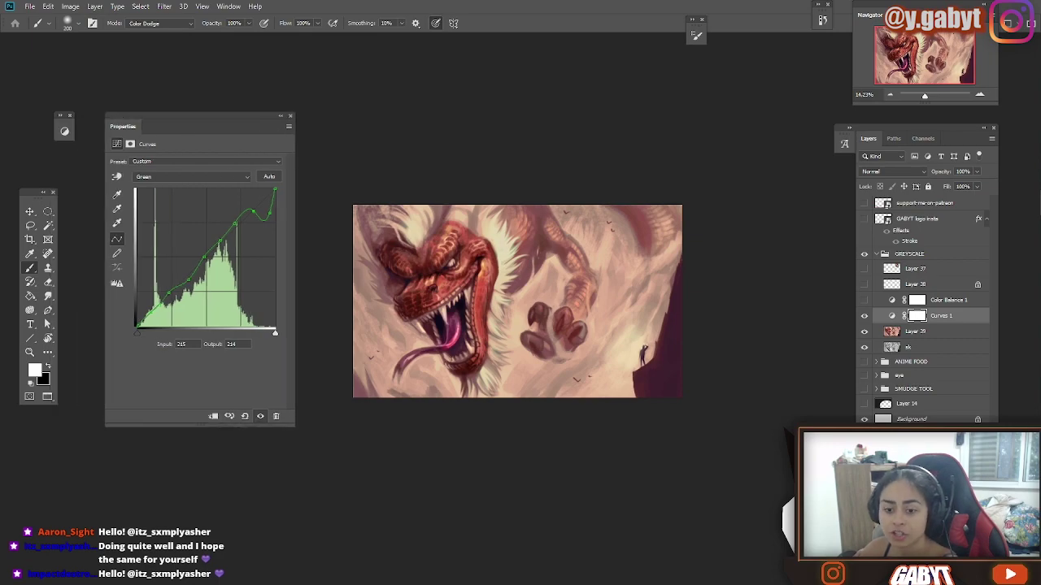
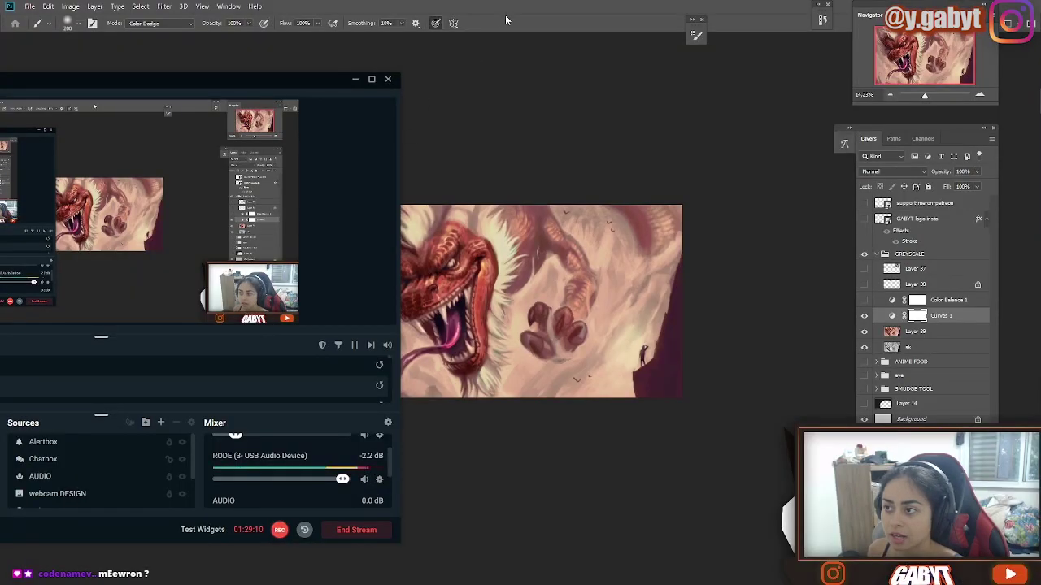
left_click(506, 18)
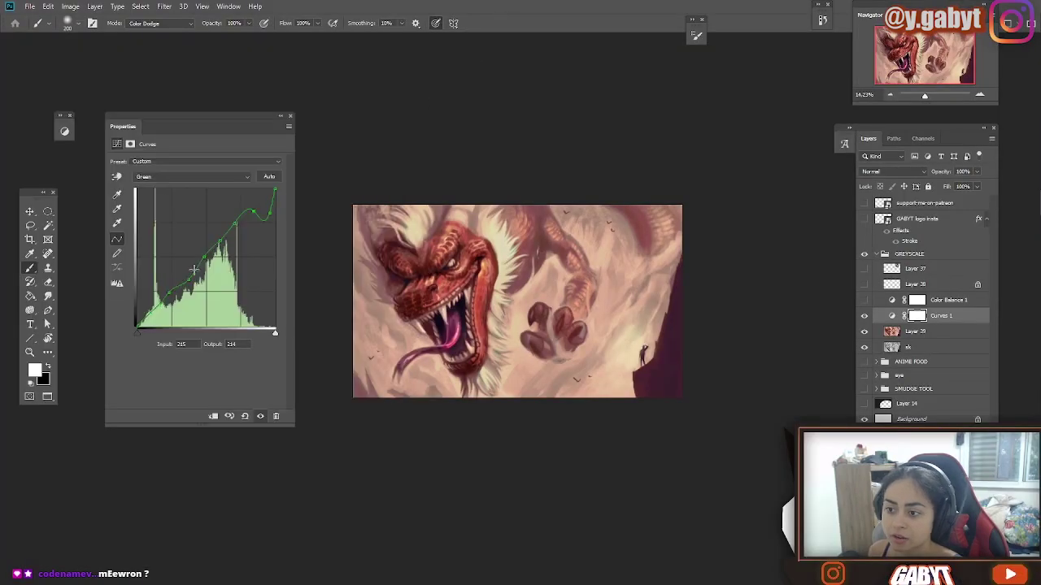
mouse_move(196, 254)
left_mouse_down()
mouse_move(203, 288)
mouse_move(197, 259)
mouse_move(203, 273)
left_mouse_up()
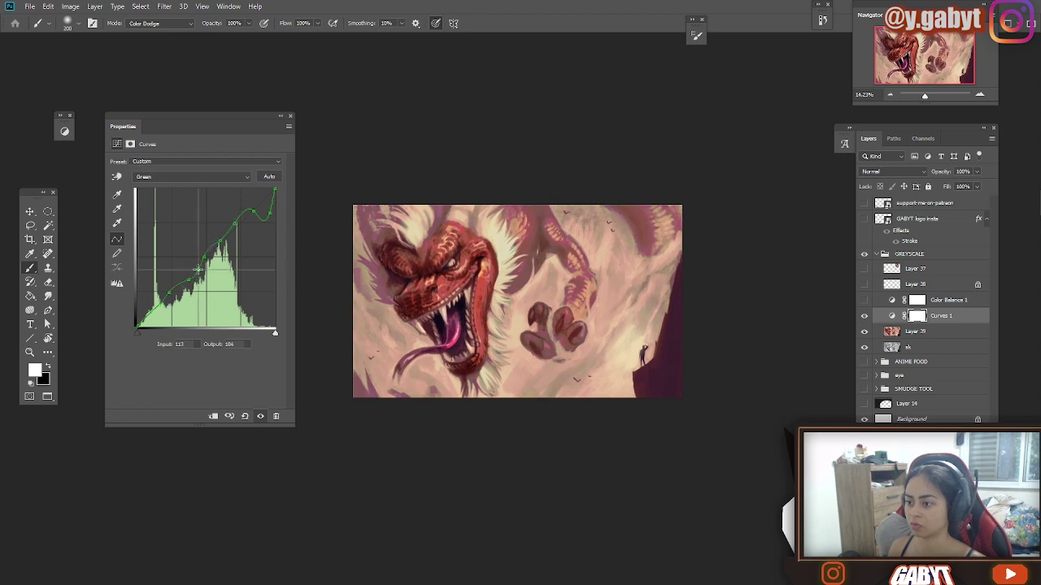
- Switch the curves to the Red channel and bend the curve into waves from the highlights down to the shadows
left_click(192, 177)
left_click(163, 195)
left_click_drag(216, 258, 222, 245)
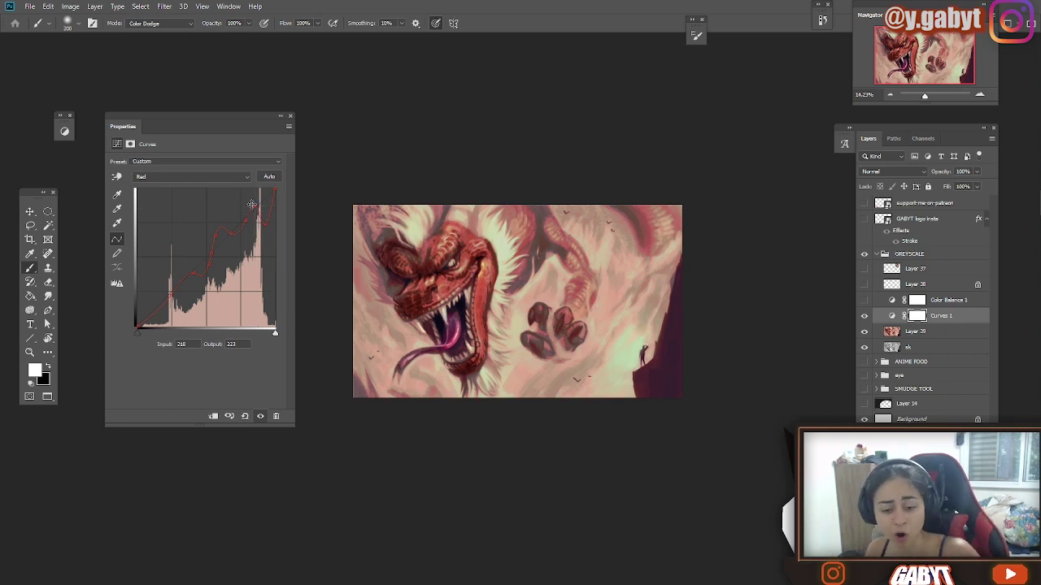
left_click_drag(182, 275, 148, 307)
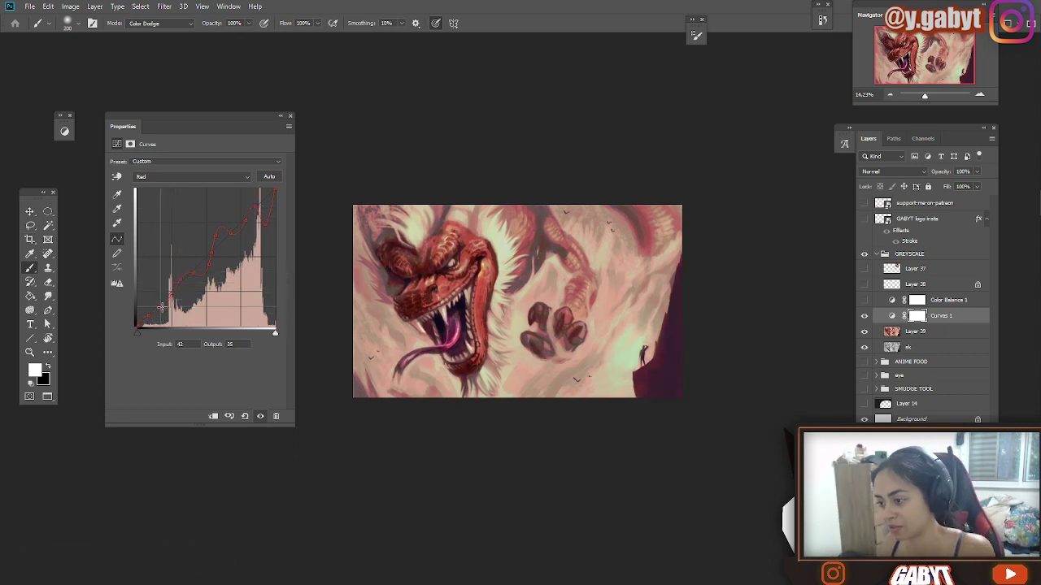
- Compare the painting with and without the Curves 1 adjustment, both close up and at full view
left_click(865, 316)
left_click(864, 315)
key("ctrl+plus")
key("ctrl+plus")
key("ctrl+plus")
key("ctrl+plus")
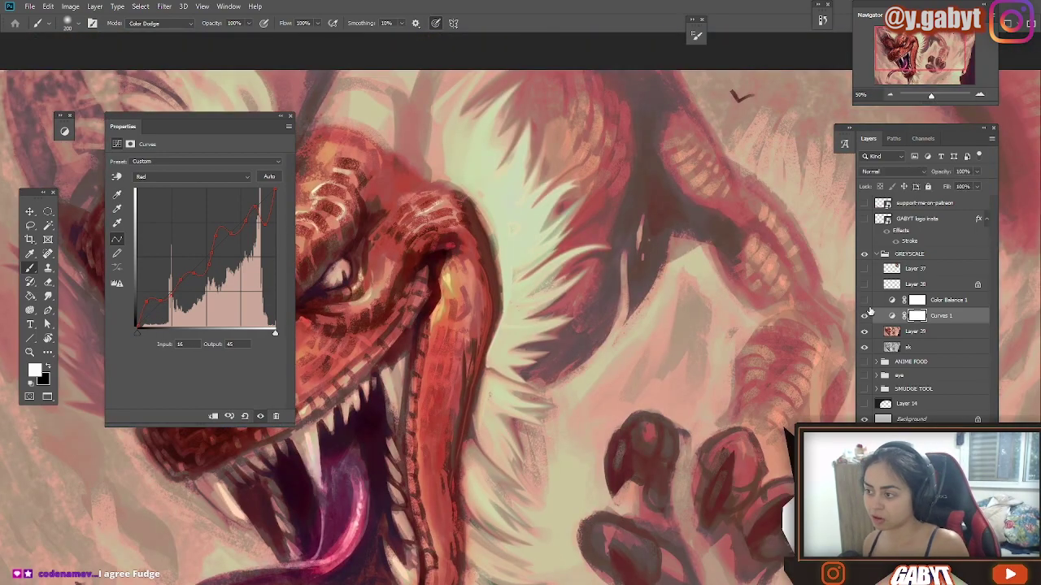
left_click(892, 300)
key("ctrl+plus")
key("ctrl+plus")
left_click(864, 316)
left_click(864, 317)
key("ctrl+minus")
key("ctrl+minus")
key("ctrl+minus")
key("ctrl+minus")
key("ctrl+minus")
key("ctrl+plus")
left_click_drag(482, 350, 645, 193)
key("ctrl+0")
- Select the Curves 1 layer and reshape its Blue channel curve in the shadows and highlights
left_click(935, 316)
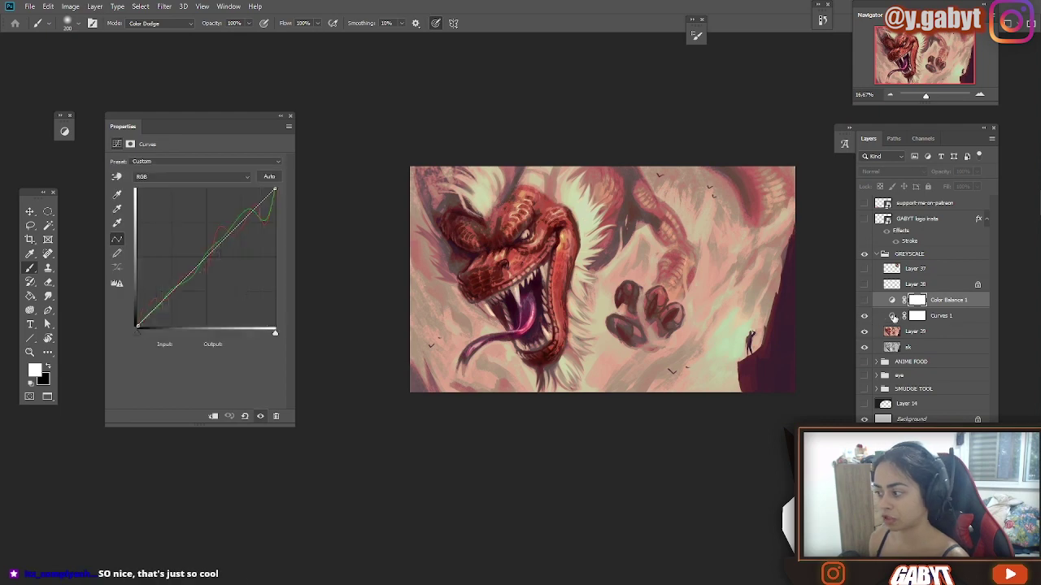
mouse_move(255, 230)
left_mouse_down()
mouse_move(236, 203)
mouse_move(260, 276)
mouse_move(253, 235)
left_mouse_up()
left_click(161, 274)
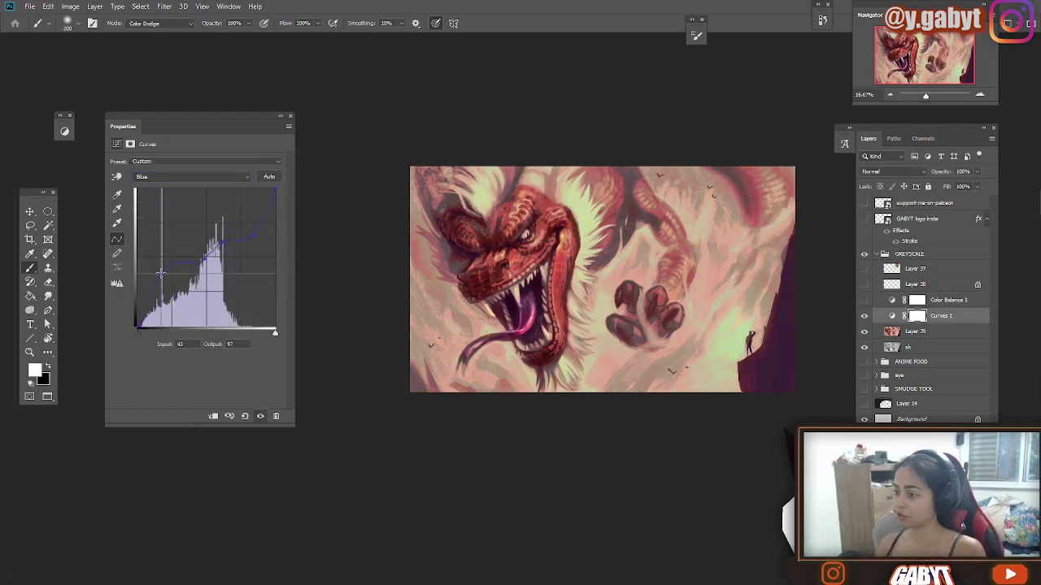
left_click(193, 176)
left_click(193, 200)
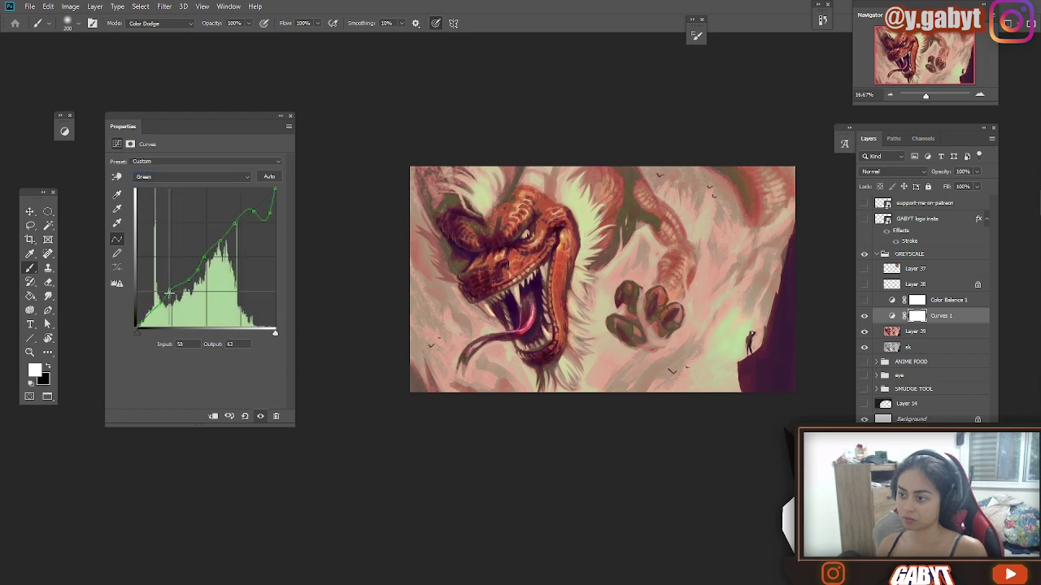
left_click_drag(254, 235, 242, 203)
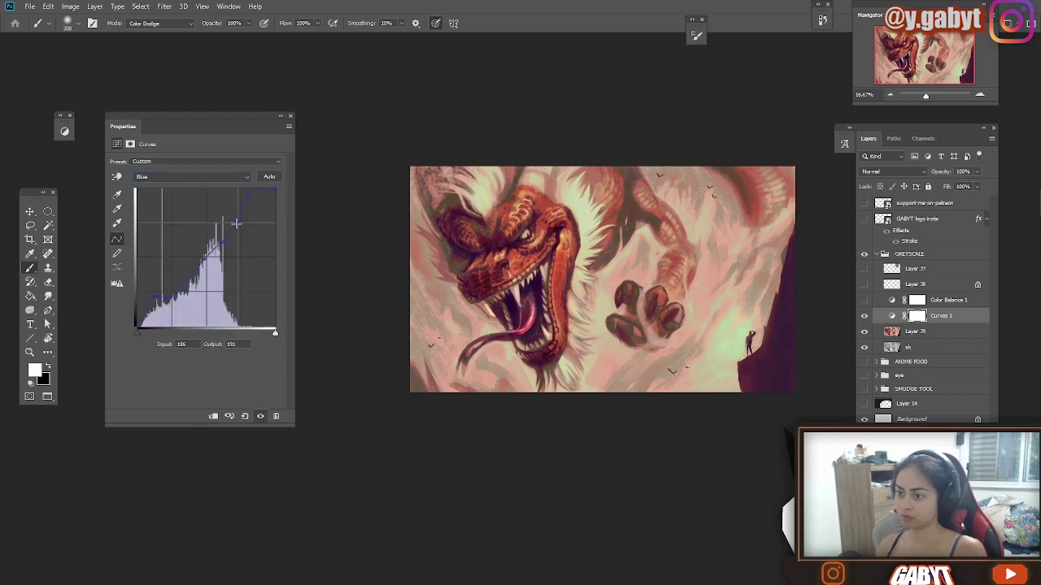
- Mask the Curves 1 effect around the cliff figure with a large black brush, and readjust the Blue curve's midtone and shadow points
key("x")
key("bracketright")
left_click(736, 346)
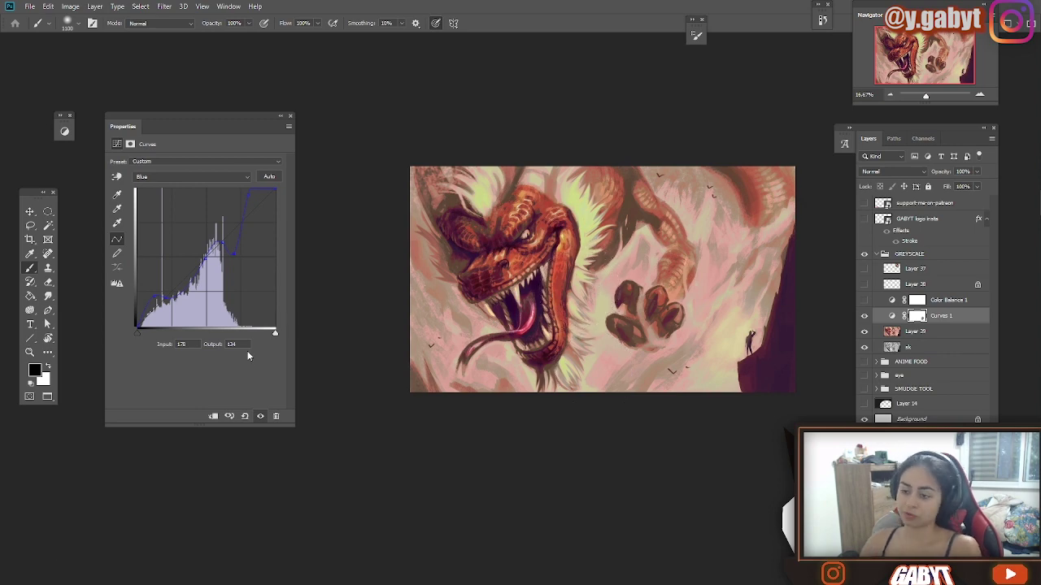
left_click_drag(220, 245, 230, 238)
left_click_drag(155, 297, 150, 311)
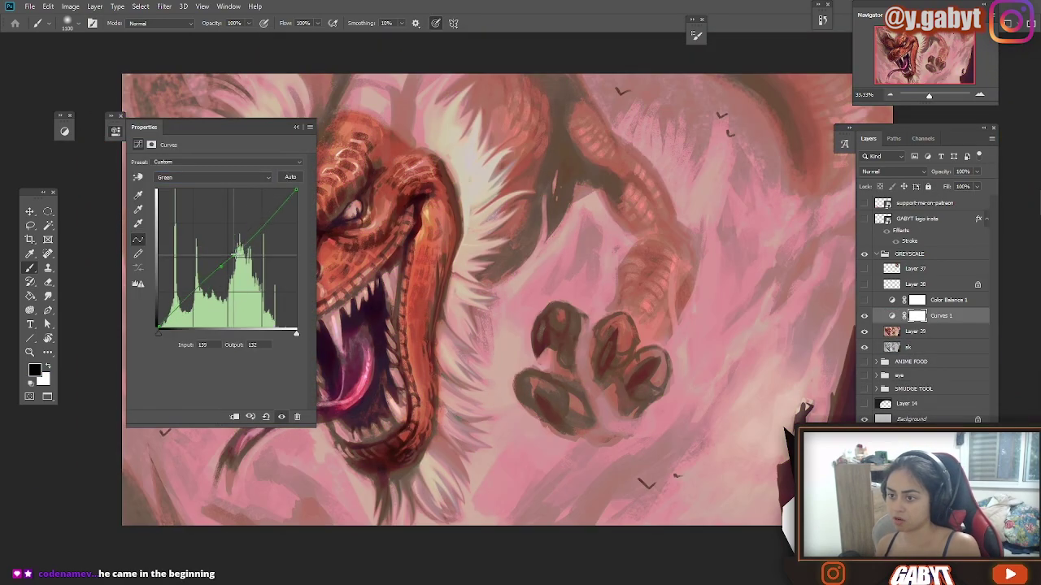
left_click_drag(234, 255, 275, 217)
left_click(892, 315)
key("Delete")
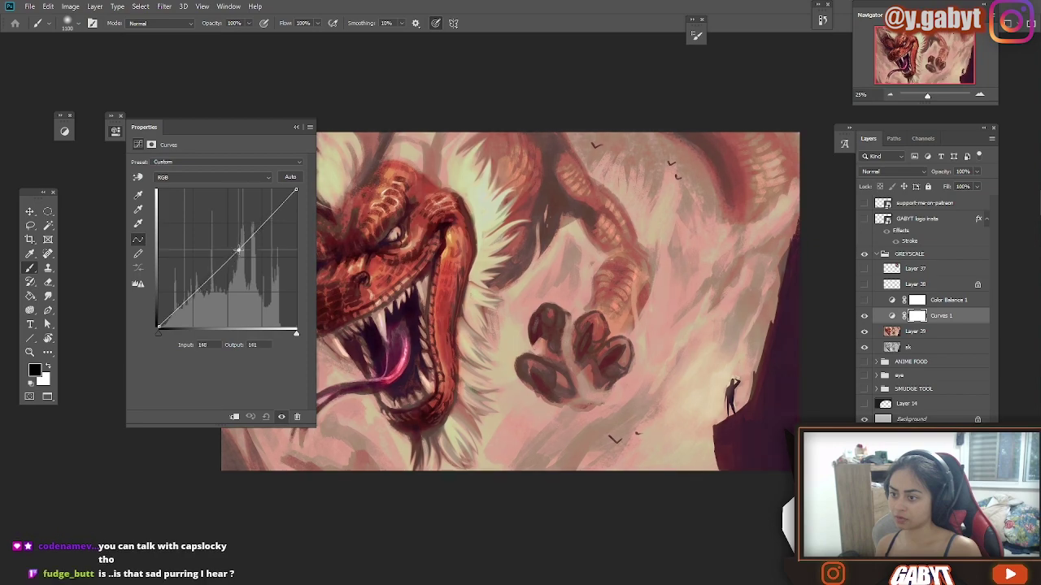
- Adjust the midtones of the RGB curve and merge the curves layer down into Layer 39
left_click_drag(244, 254, 252, 238)
left_click(296, 127)
key("ctrl+e")
- Set the brush to Color Dodge mode, choose a bright green and light up the mane tufts beside the cheek
left_click(159, 23)
left_click(150, 152)
left_click(35, 371)
left_click(761, 139)
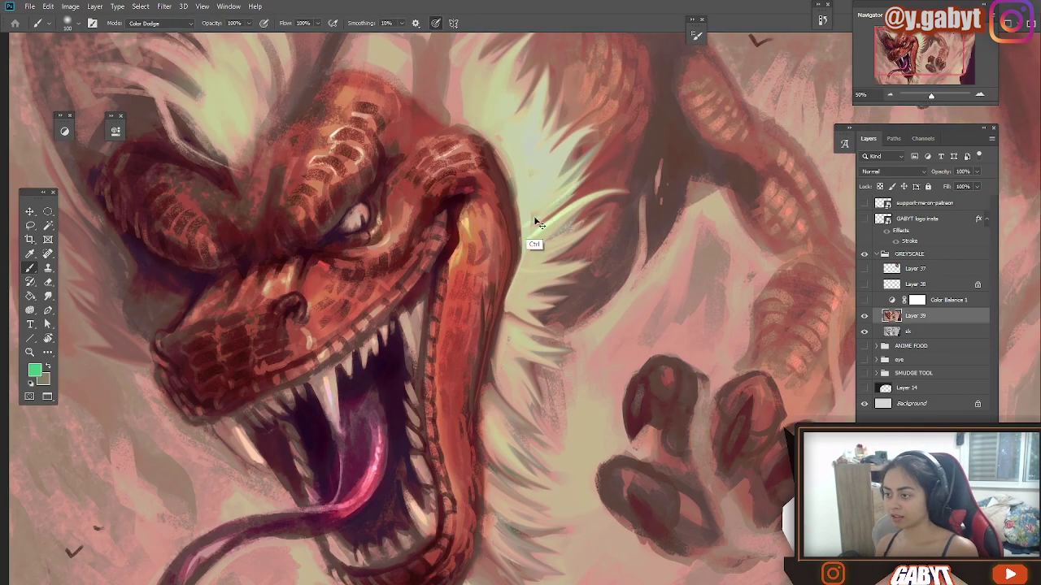
mouse_move(537, 179)
left_mouse_down()
mouse_move(540, 121)
mouse_move(513, 96)
left_mouse_up()
mouse_move(537, 162)
left_mouse_down()
mouse_move(455, 163)
mouse_move(540, 169)
mouse_move(475, 104)
mouse_move(543, 302)
left_mouse_up()
- Resize the brush and brighten the large upper fang and the dragon's eye with the green Color Dodge brush
key("bracketright")
key("bracketright")
key("bracketright")
key("bracketright")
key("bracketright")
key("bracketright")
key("bracketright")
left_click_drag(342, 373, 432, 285)
key("bracketleft")
key("bracketleft")
key("bracketleft")
key("bracketleft")
key("bracketleft")
key("bracketleft")
key("bracketleft")
left_click_drag(419, 341, 433, 283)
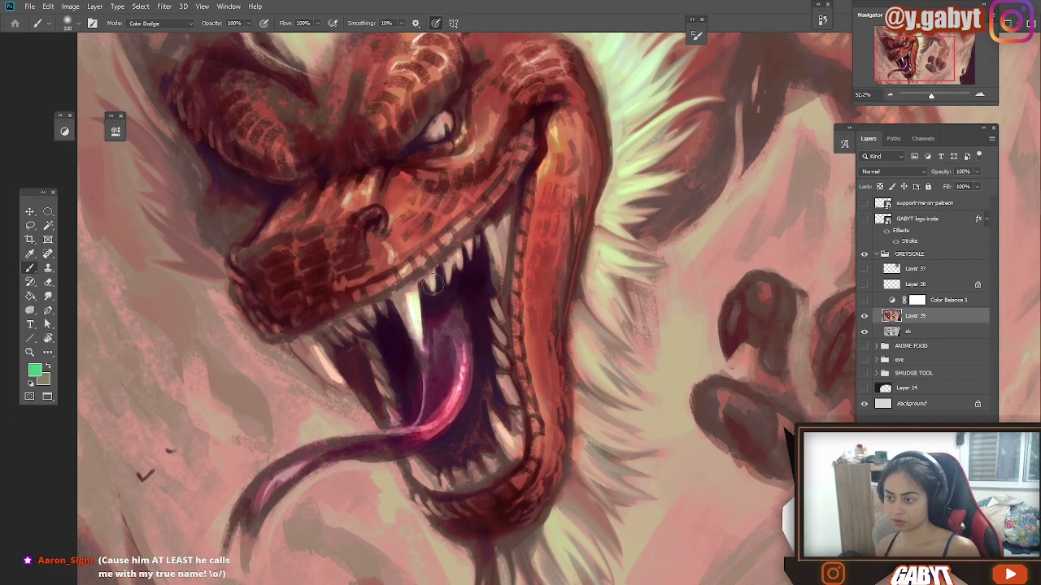
left_click(441, 129)
- Enlarge the Color Dodge brush, switch to pale yellow and brighten the teeth along the inner jaw
left_click_drag(931, 96, 923, 94)
key("bracketright")
key("bracketright")
left_click(160, 24)
left_click(155, 293)
left_click(492, 316, "alt")
left_click(524, 305, "alt")
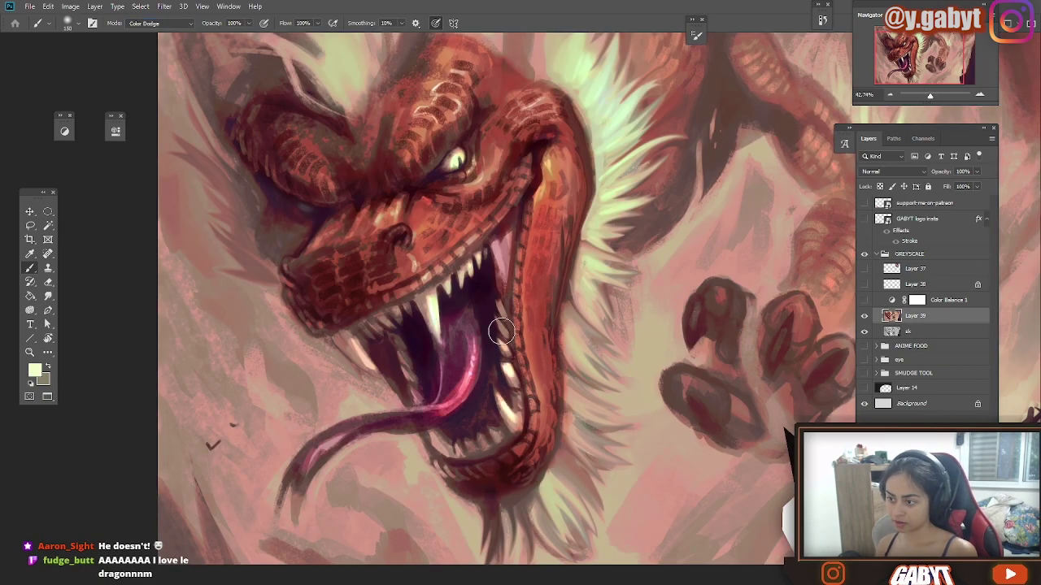
- With a Color Dodge brush at 30% opacity, add pale green highlights to the top mane and the arm's fur tufts
left_click_drag(931, 96, 926, 96)
key("bracketright")
key("bracketright")
key("bracketright")
key("bracketright")
key("bracketright")
key("bracketright")
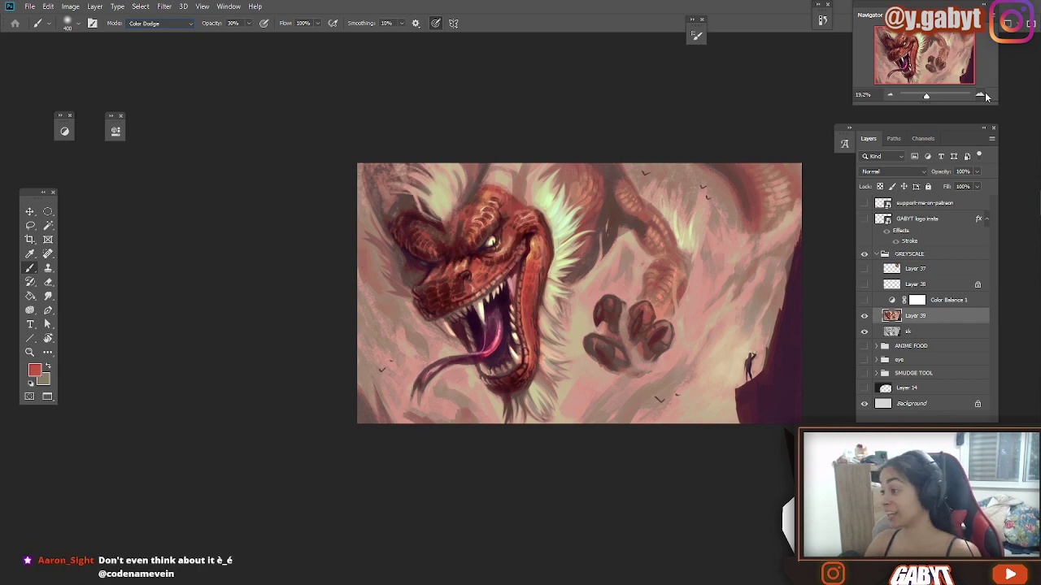
key("ctrl+plus")
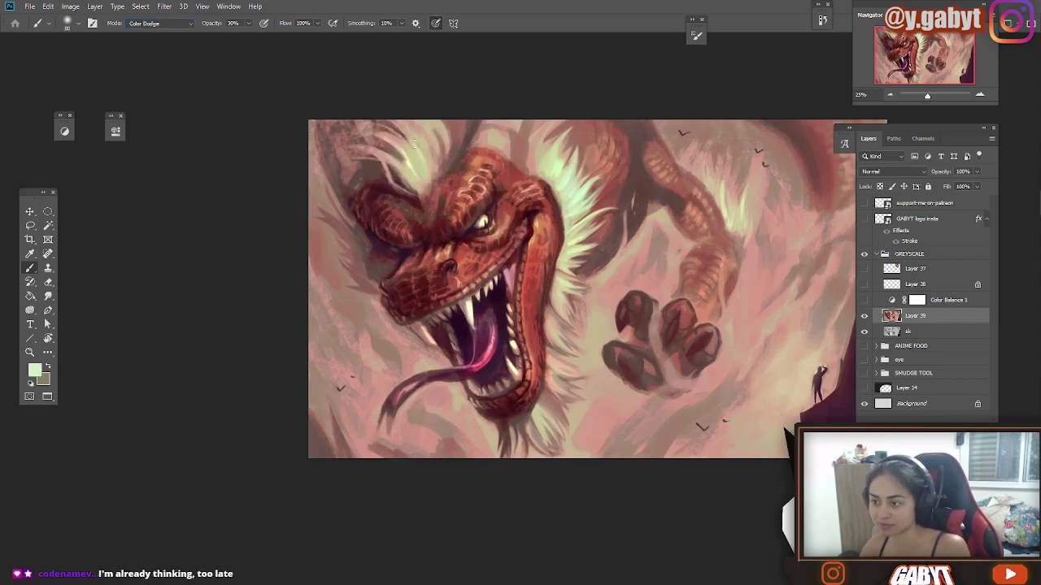
left_click_drag(927, 97, 924, 96)
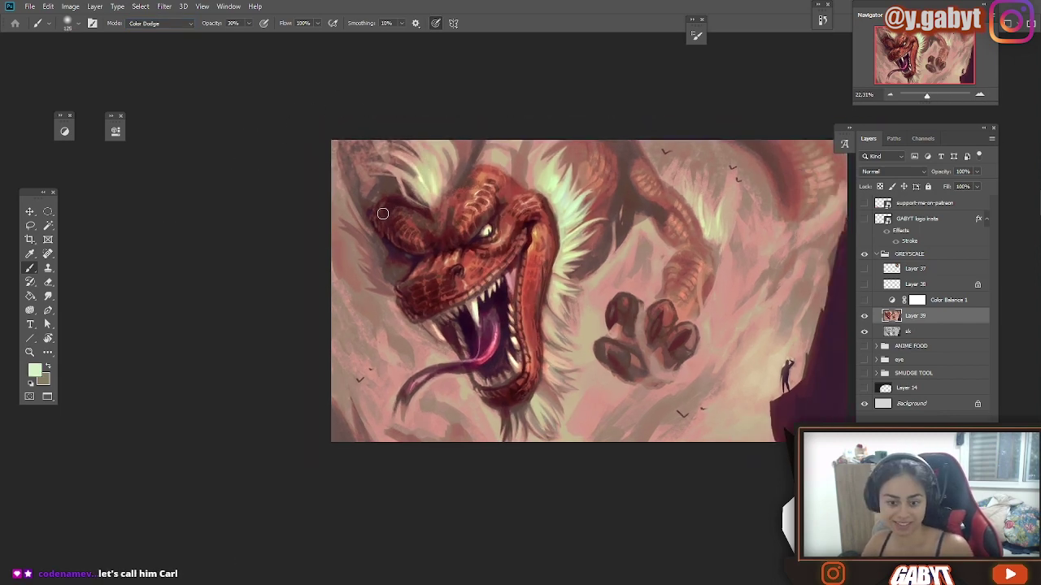
- Smudge the mane above the brow and beside the cheek into pointed tufts at 90% strength
left_click(48, 296)
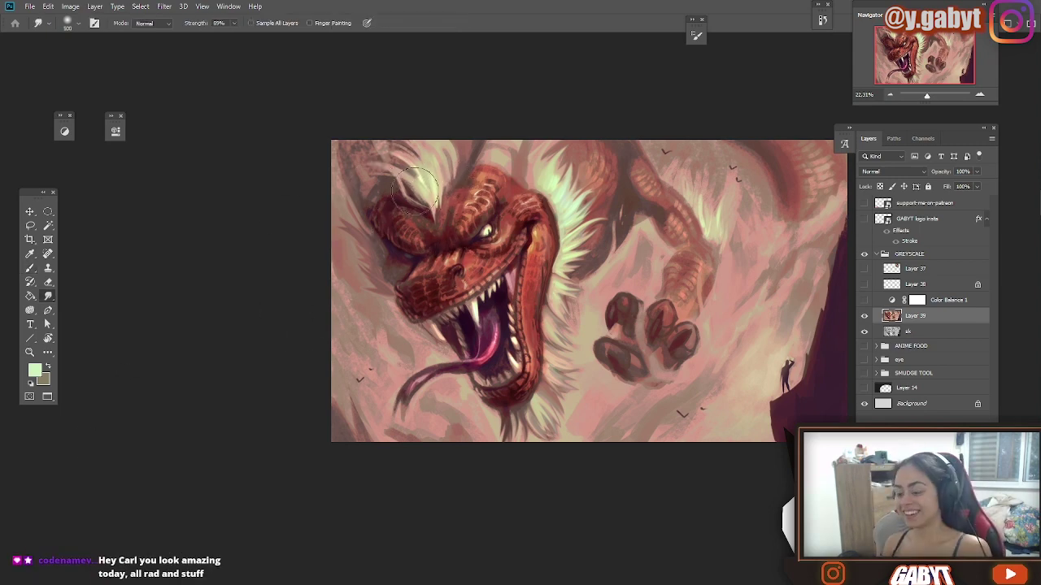
key("0")
key("9")
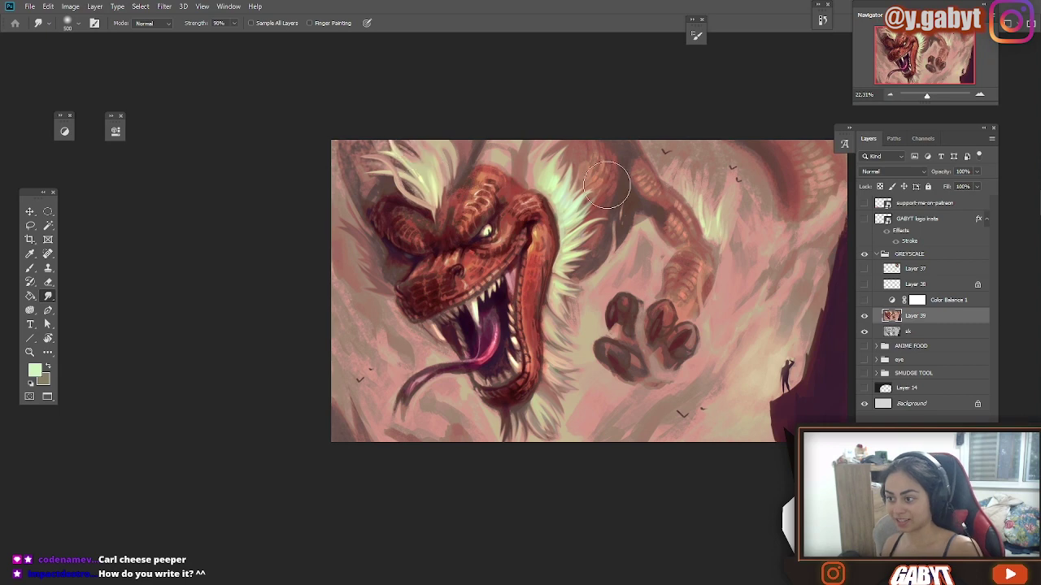
mouse_move(576, 190)
left_mouse_down()
mouse_move(607, 146)
mouse_move(598, 163)
left_mouse_up()
- Set the brush to Normal mode, choose a dark reddish brown and paint below the snout beside the fangs
mouse_move(927, 96)
left_mouse_down()
mouse_move(920, 84)
mouse_move(930, 98)
left_mouse_up()
key("b")
left_click(35, 370)
left_click(756, 140)
left_click(160, 23)
left_click(160, 34)
left_click_drag(399, 337, 430, 354)
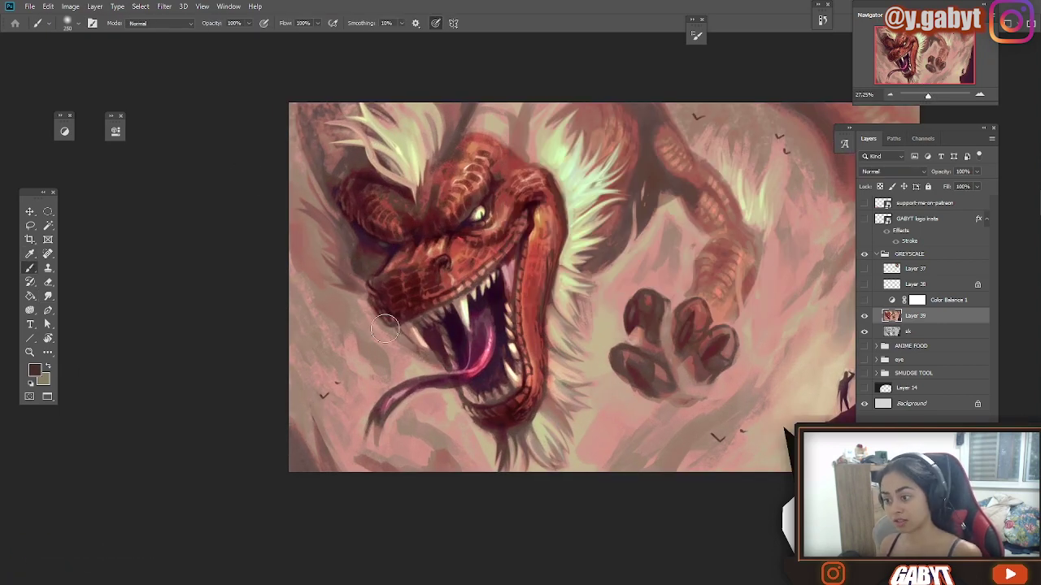
left_click_drag(928, 96, 925, 80)
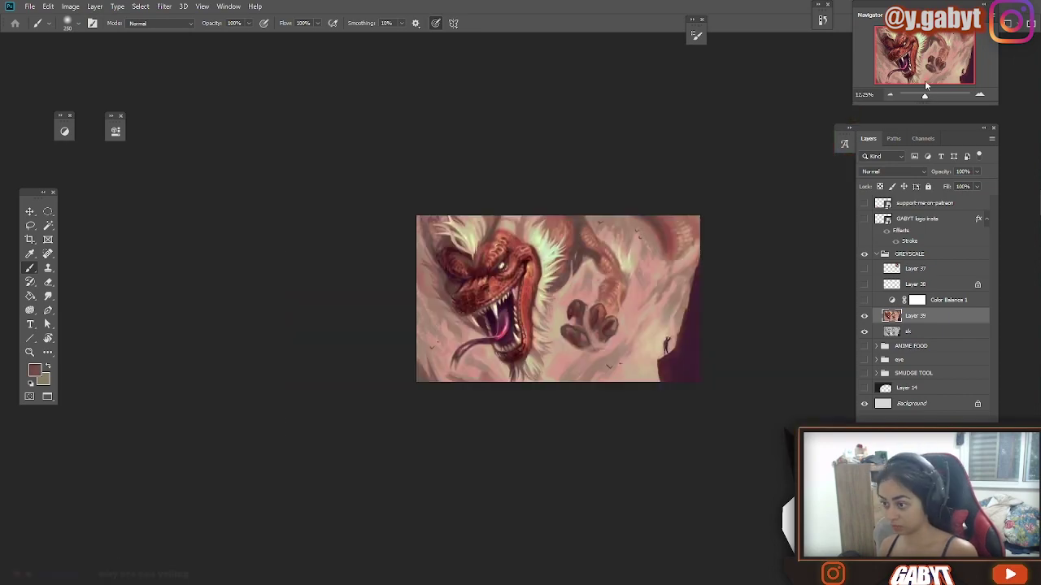
- Paint thin pale green strokes around the fingers of the dragon's raised hand
left_click(979, 95)
left_click(980, 94)
left_click(980, 94)
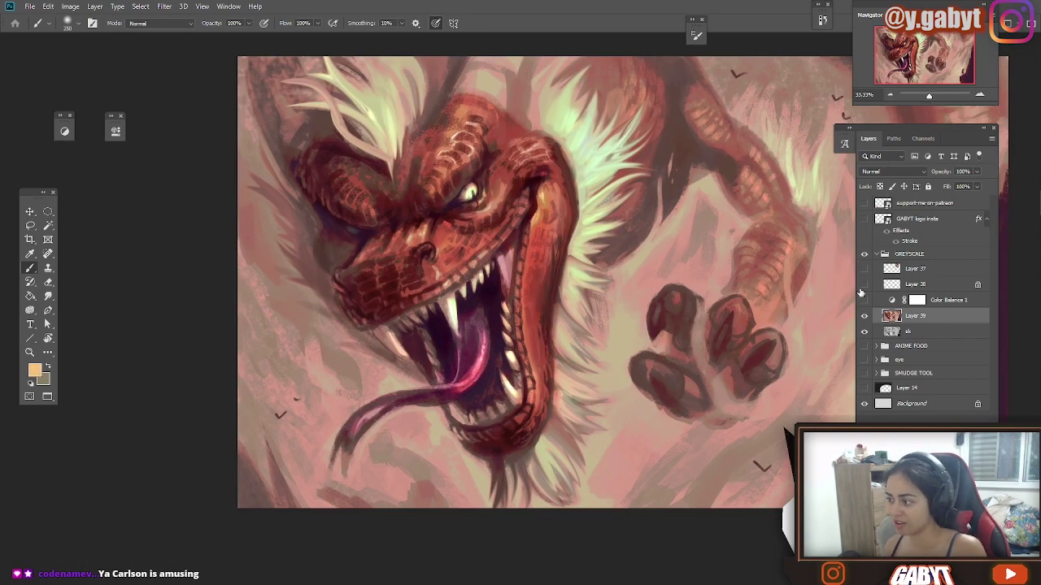
key("ctrl+minus")
key("ctrl+minus")
key("ctrl+minus")
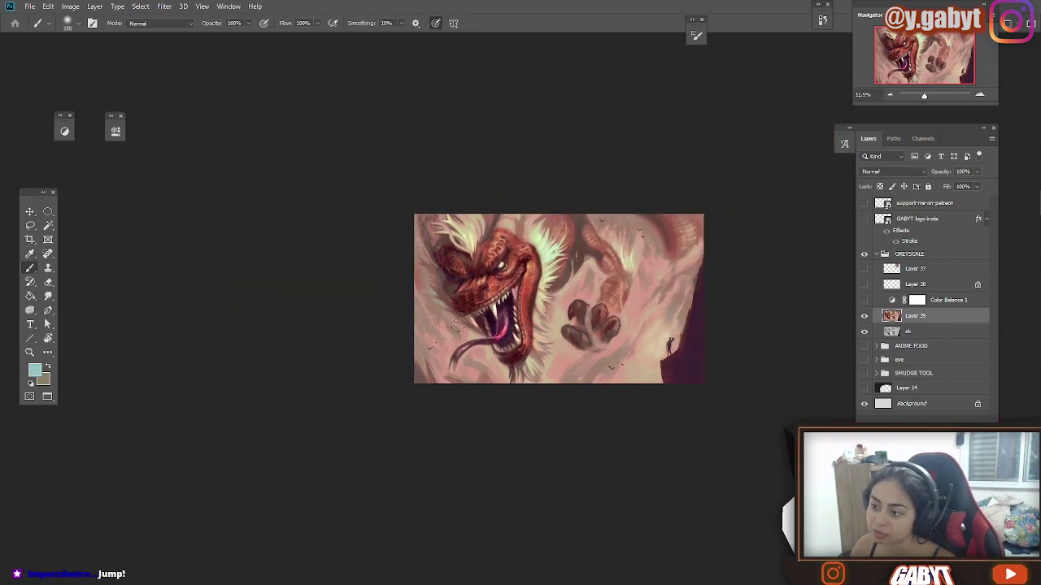
double_click(979, 96)
left_click_drag(728, 308, 758, 403)
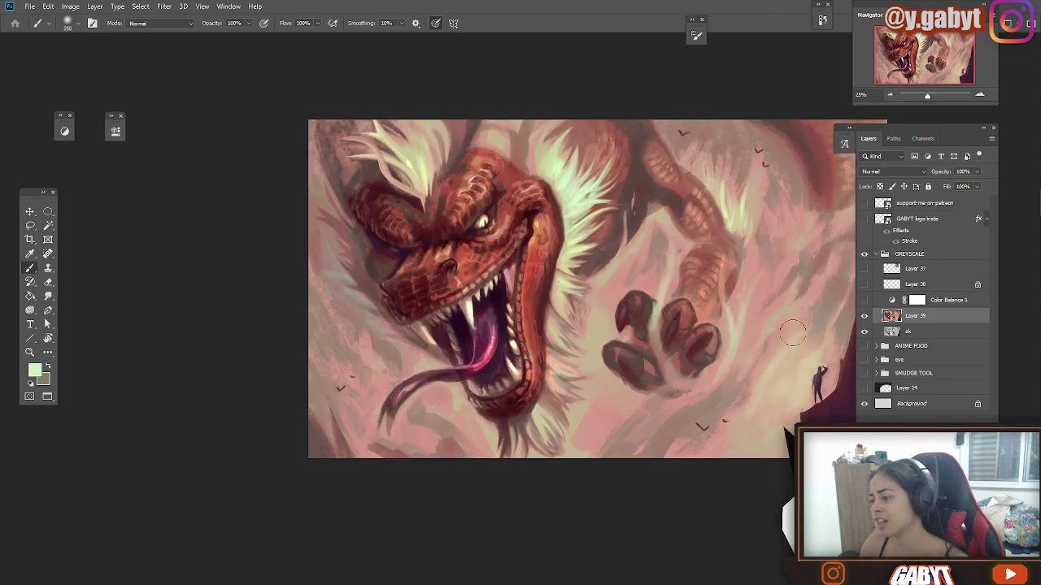
- Enlarge the brush and paint broad pale green light streaks across the background between the hand, tail and cliff, resampling nearby tones
key("bracketright")
key("bracketright")
key("bracketright")
key("bracketright")
key("bracketright")
key("bracketright")
key("bracketright")
key("bracketright")
key("bracketright")
left_click_drag(772, 362, 720, 416)
left_click_drag(807, 244, 777, 276)
left_click_drag(840, 225, 765, 255)
left_click(801, 223, "alt")
left_click_drag(927, 96, 926, 96)
left_click(737, 299, "alt")
key("bracketright")
key("bracketright")
key("bracketright")
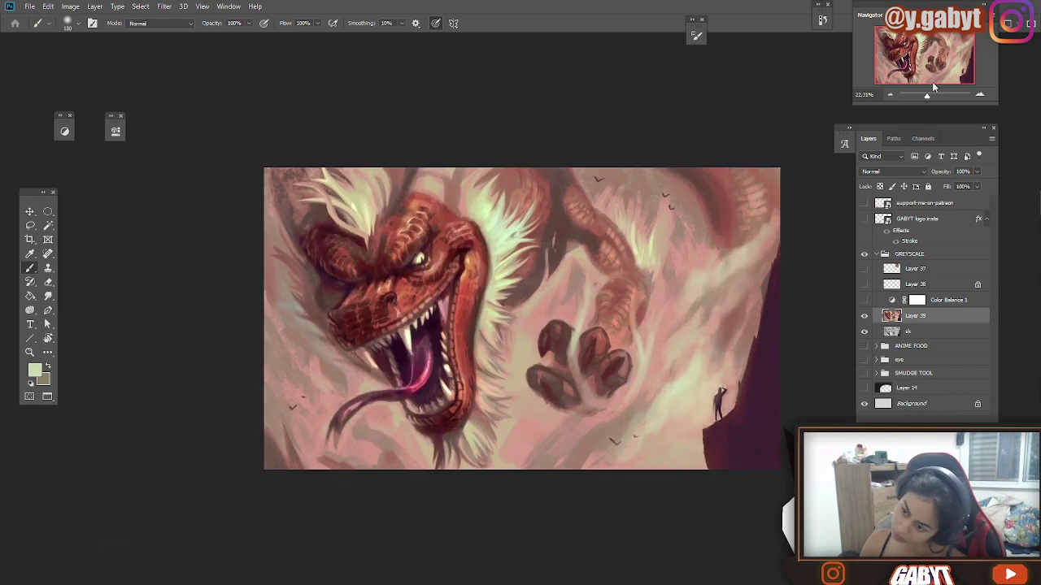
- Sample reds from the face and enrich the snout, brow and outer jaw, starting with the brush in Color mode
left_click(464, 292, "alt")
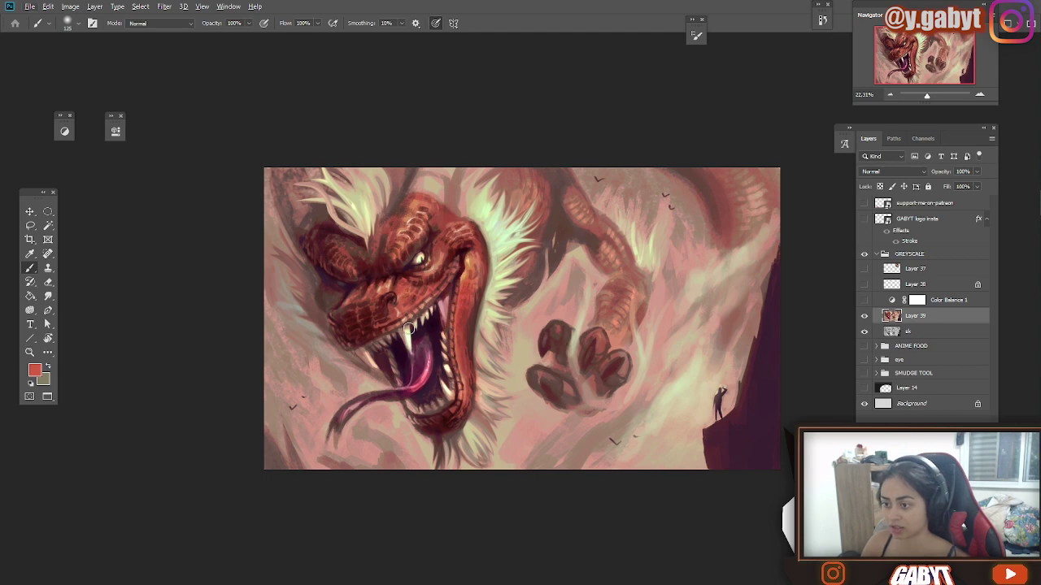
left_click(150, 23)
left_click(124, 290)
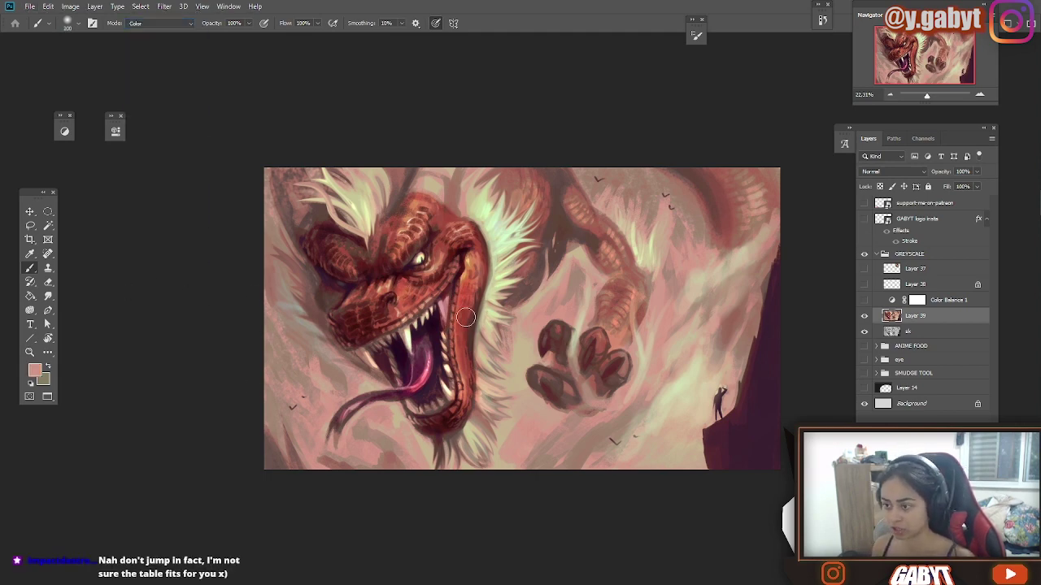
left_click(151, 23)
left_click(151, 138)
left_click(434, 267, "alt")
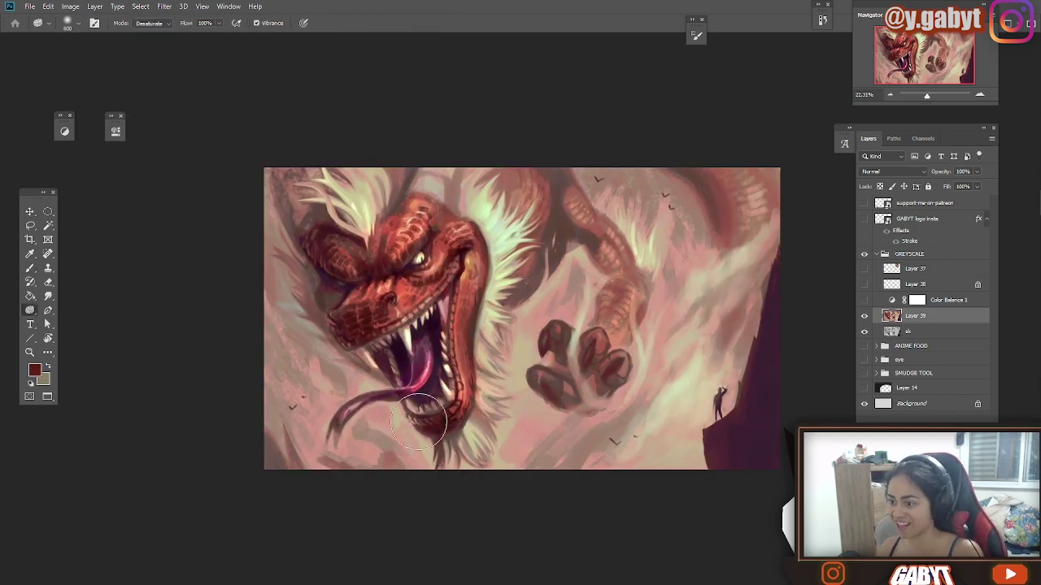
- Set the brush to Color mode, choose a yellow-orange colour and tint the dragon's horns
key("b")
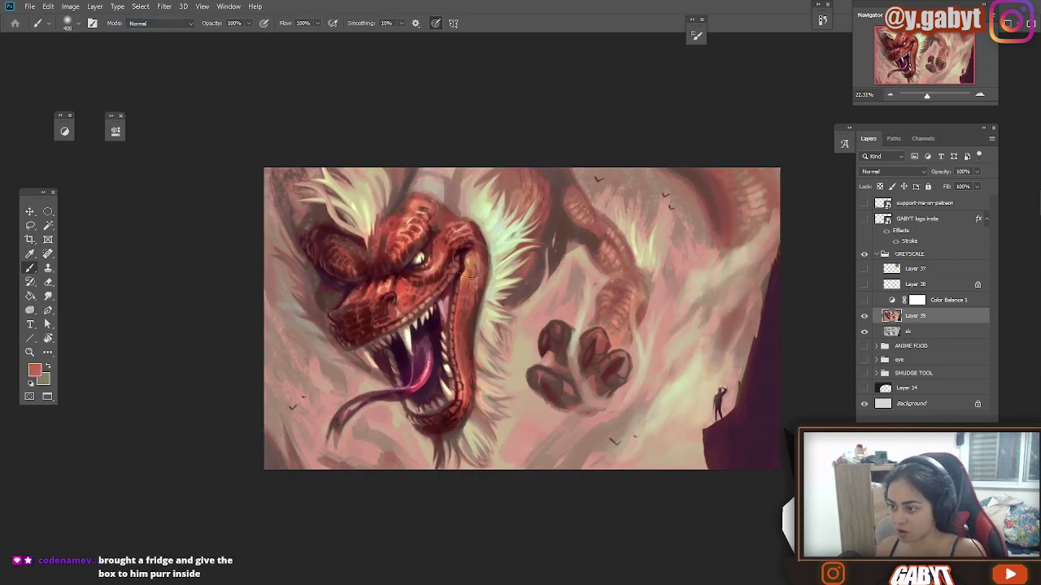
left_click(423, 250, "alt")
left_click(159, 22)
left_click(133, 293)
left_click(35, 370)
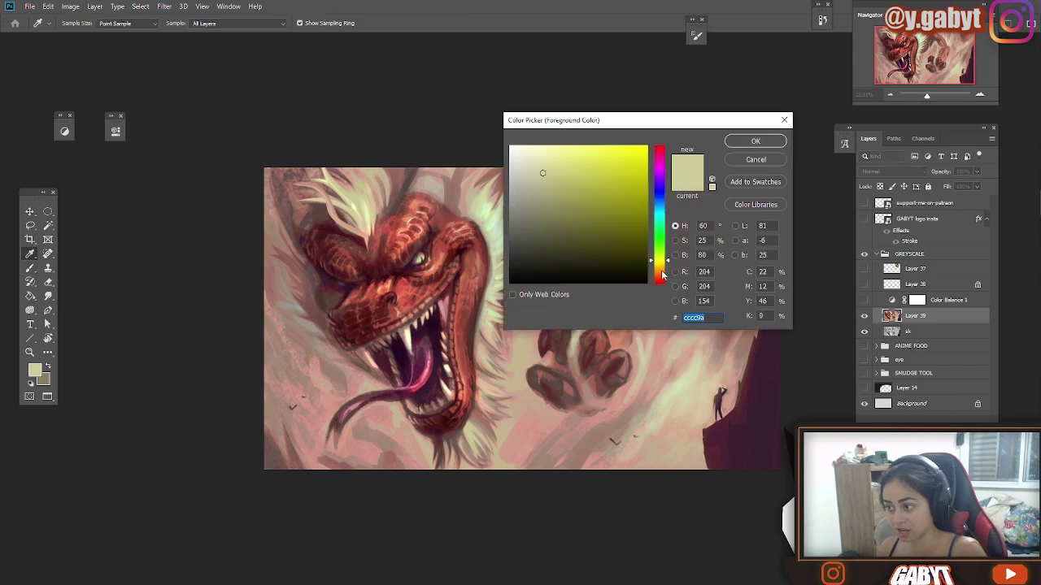
left_click(660, 270)
left_click(610, 165)
left_click(755, 140)
left_click_drag(927, 96, 927, 95)
left_click(155, 23)
left_click(142, 138)
left_click(370, 109)
key("ctrl+z")
- Return the brush to Normal mode at 30% opacity, enlarge it and sample a muted brown from the hand
left_click(490, 290, "alt")
key("shift+alt+n")
left_click(569, 382, "alt")
key("3")
key("]")
key("]")
key("]")
key("]")
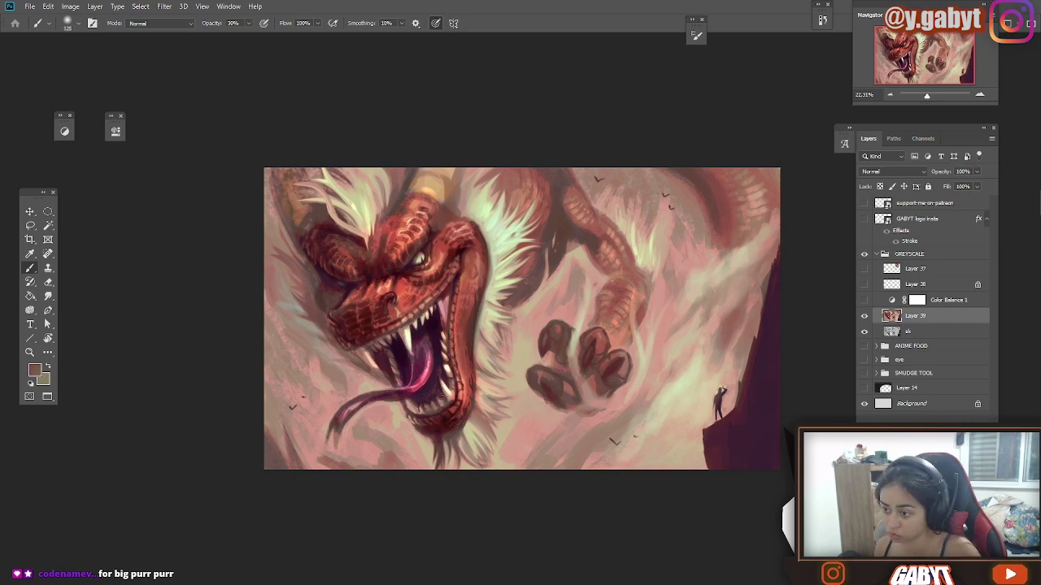
- Sample a pale cream and touch up the teeth in the open mouth with a smaller brush at 100% opacity
left_click_drag(437, 398, 475, 226)
left_click(509, 285, "alt")
key("0")
key("[")
key("[")
key("[")
key("[")
key("[")
key("[")
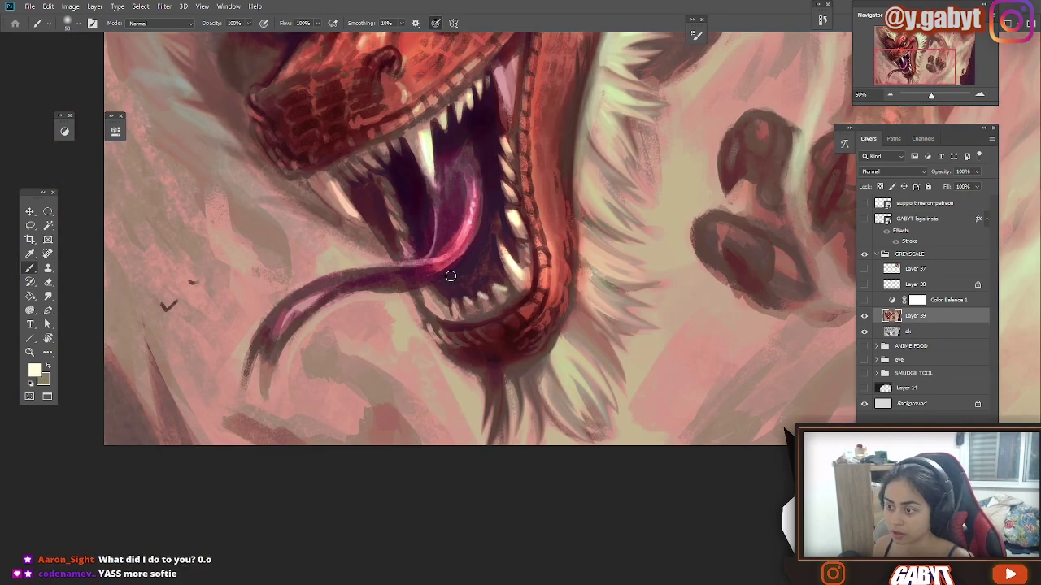
left_click(379, 306, "alt")
left_click_drag(931, 96, 928, 95)
left_click(244, 328, "alt")
- Smudge the pale light streaks around the raised hand and towards the cliff at 87% strength
key("o")
key("r")
key("[")
key("[")
key("8")
key("7")
mouse_move(675, 211)
left_mouse_down()
mouse_move(645, 227)
mouse_move(730, 154)
mouse_move(688, 192)
left_mouse_up()
left_click_drag(460, 349, 481, 448)
left_click_drag(539, 431, 573, 413)
left_click_drag(655, 352, 576, 388)
left_click_drag(647, 332, 550, 407)
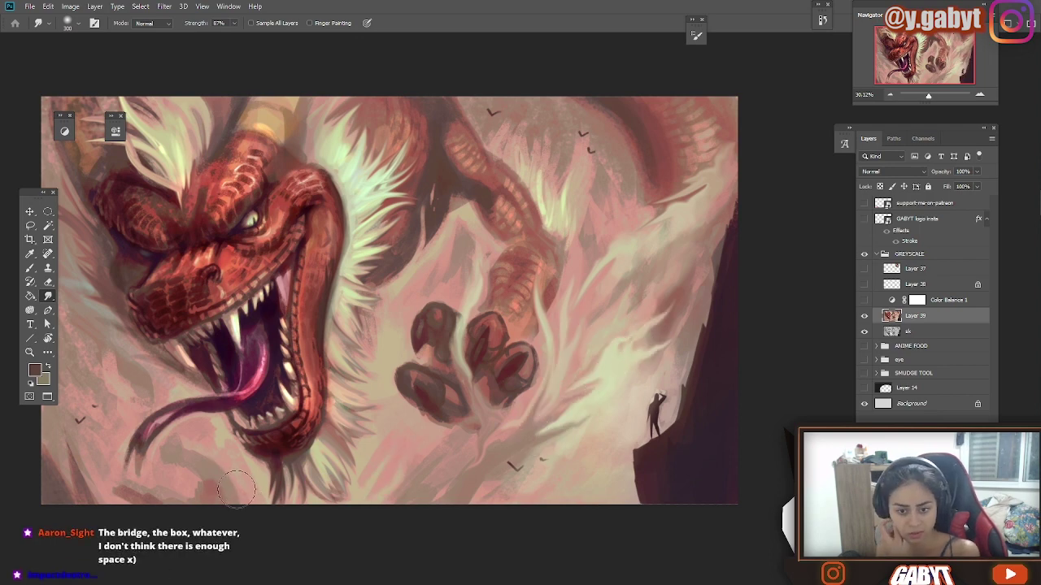
left_click_drag(305, 316, 372, 306)
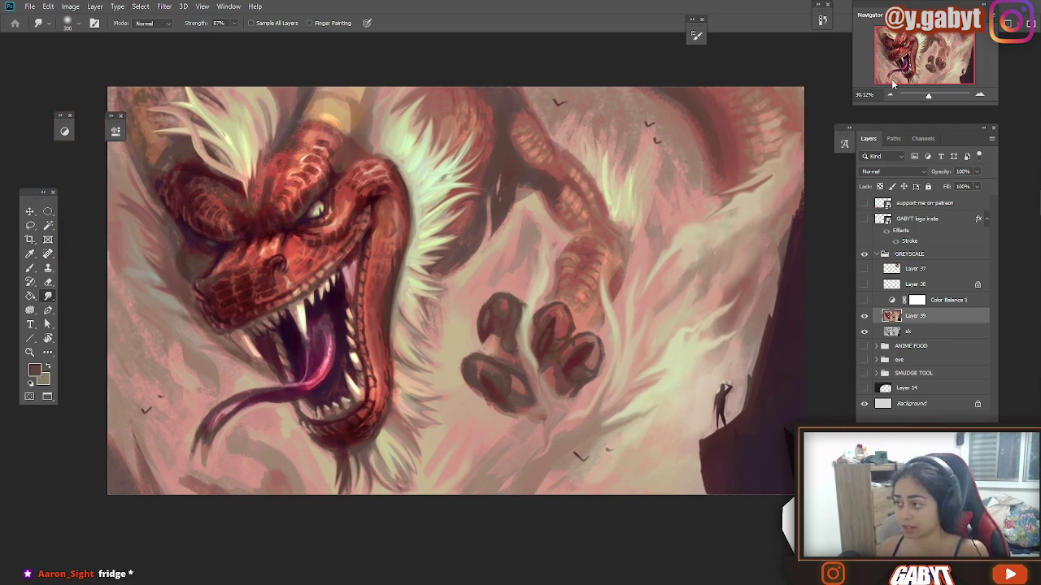
left_click_drag(905, 95, 927, 95)
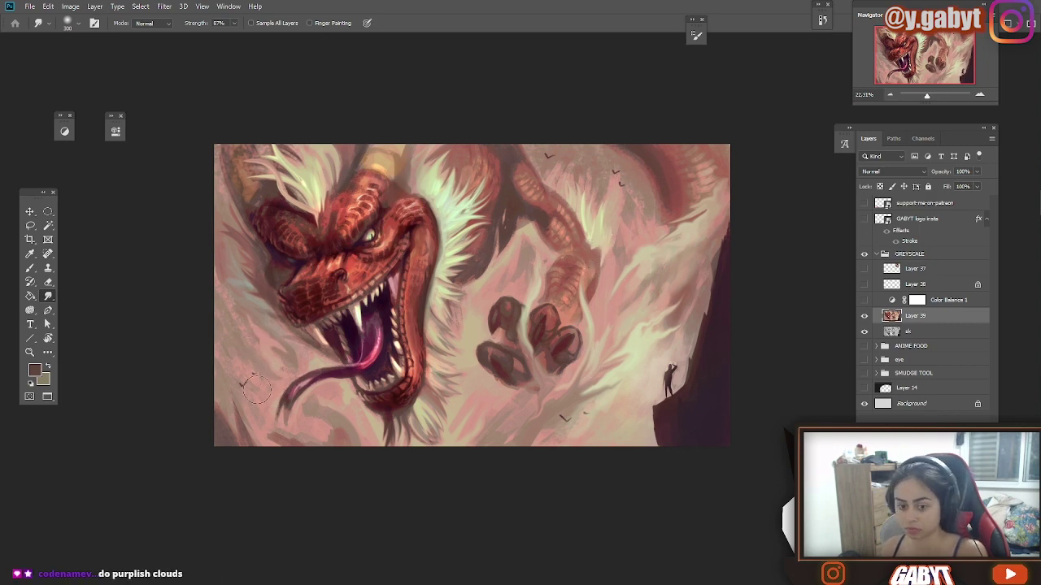
- Try tinting the background teal with a large brush in Color mode
left_click_drag(927, 96, 929, 96)
key("b")
left_click(259, 258, "alt")
key("ctrl+minus")
key("ctrl+minus")
left_click(161, 22)
left_click(133, 272)
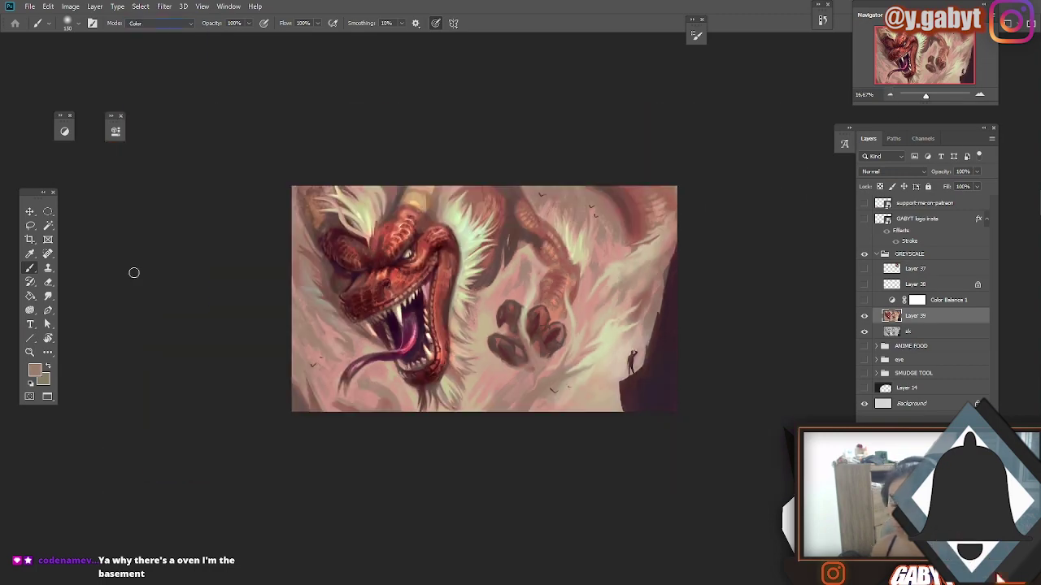
left_click(35, 370)
left_click(658, 209)
left_click(588, 189)
left_click(757, 140)
left_click_drag(643, 268, 601, 384)
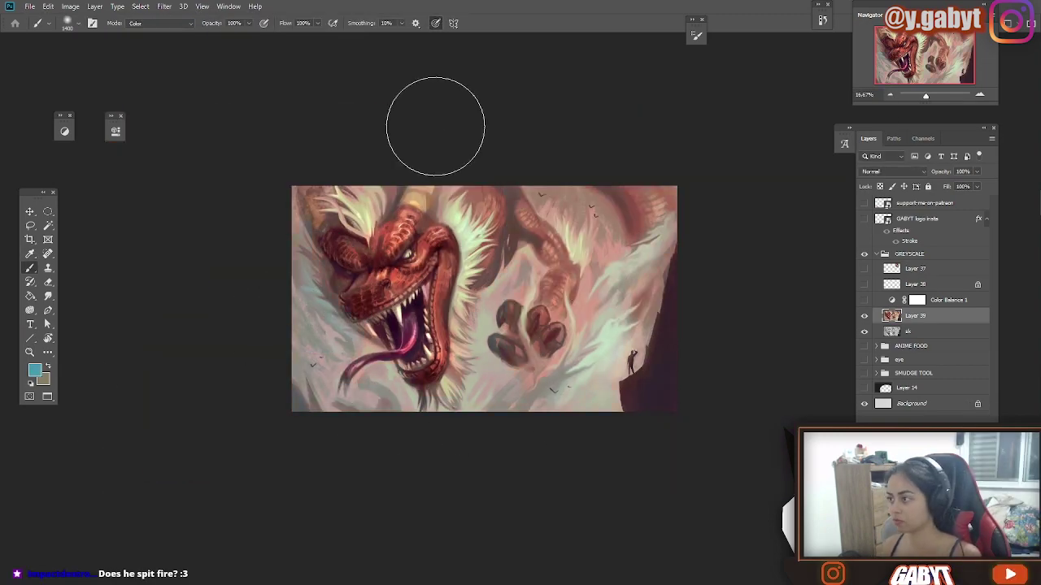
- Reset the foreground and background colours to the default black and white
left_click(922, 96)
left_click(979, 96)
left_click(979, 95)
left_click(979, 96)
left_click_drag(419, 245, 774, 232)
right_click(402, 249)
left_click(525, 269)
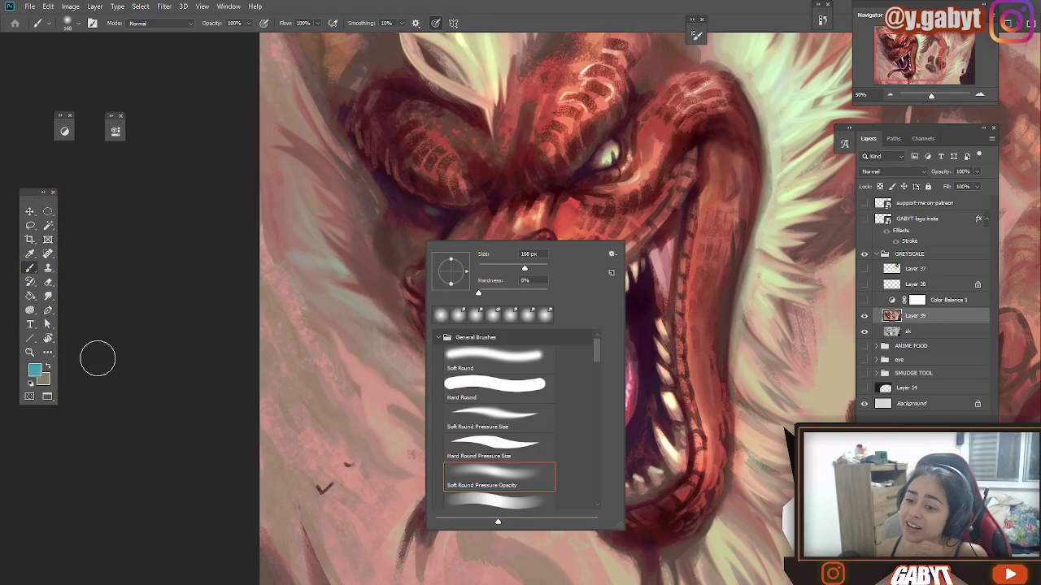
left_click(31, 383)
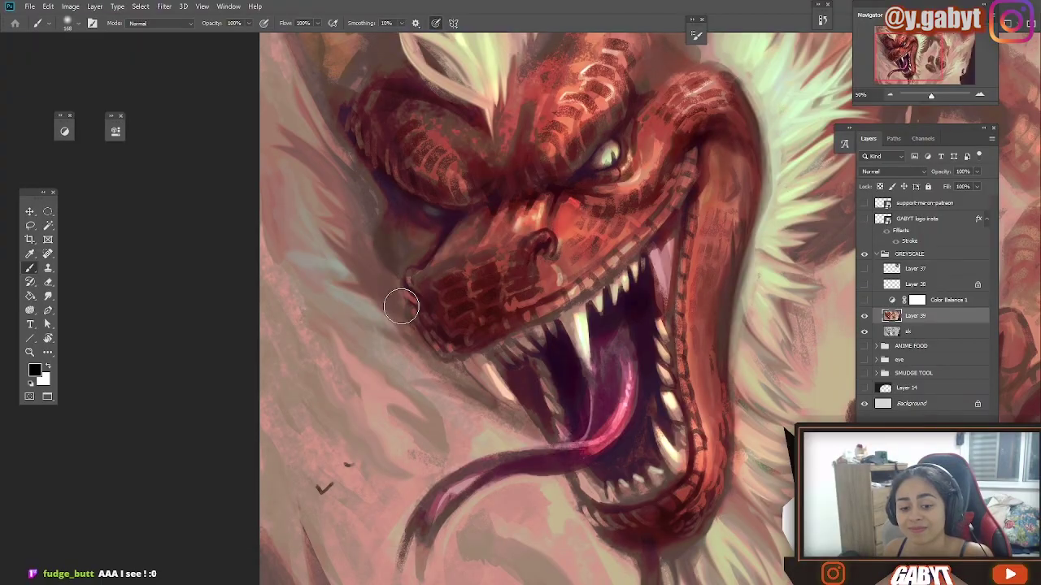
- Try circling the bluish fur patch beside the snout with a black brush stroke
left_click(924, 96)
left_click(979, 95)
left_click(979, 95)
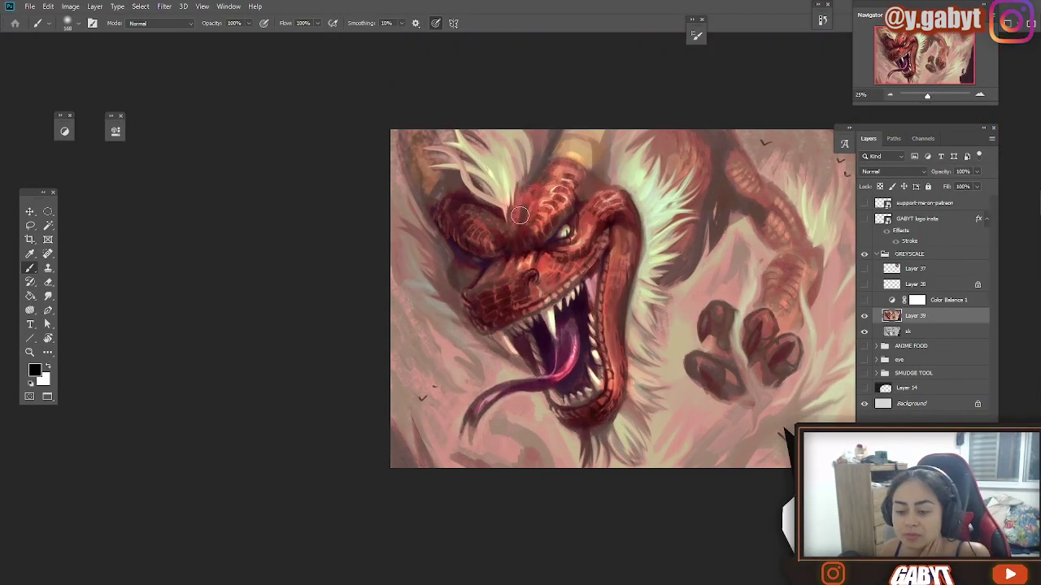
left_click_drag(437, 259, 465, 328)
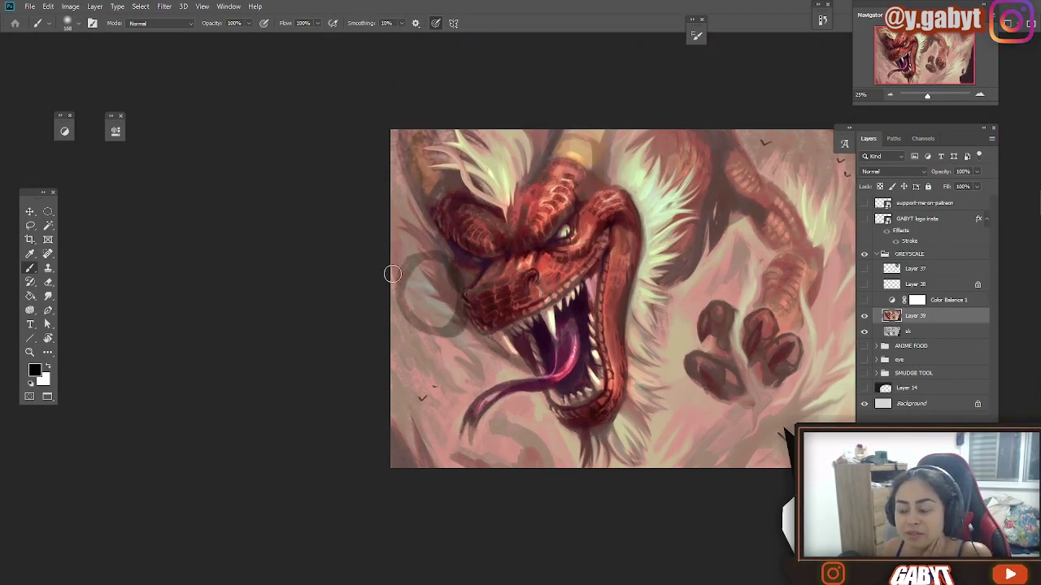
key("ctrl+z")
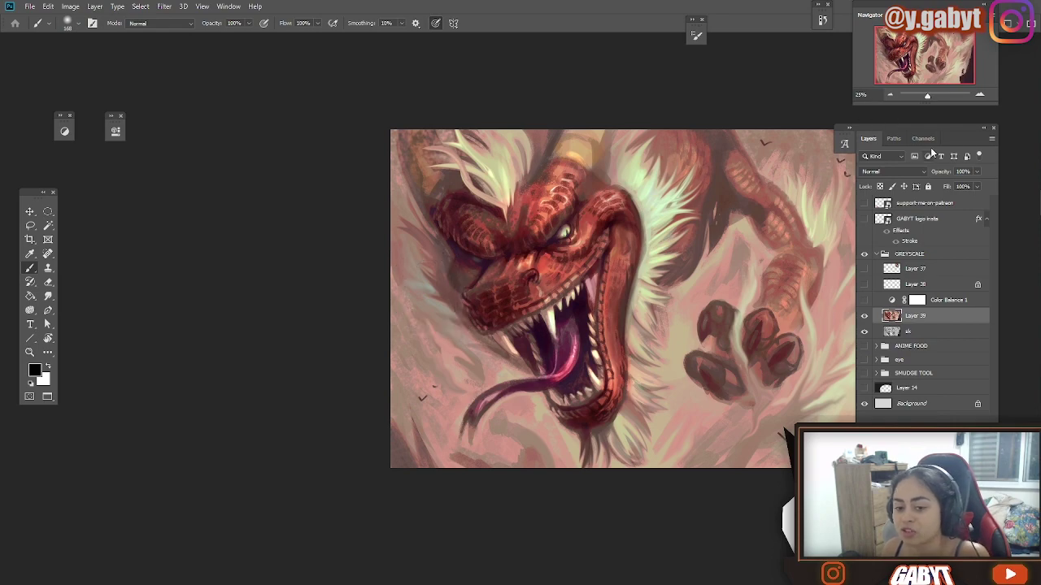
- Examine the true hues of the bluish fur beside the snout by sampling several spots in the colour picker
left_click(979, 96)
left_click(980, 96)
left_click(980, 95)
left_click_drag(434, 236, 585, 274)
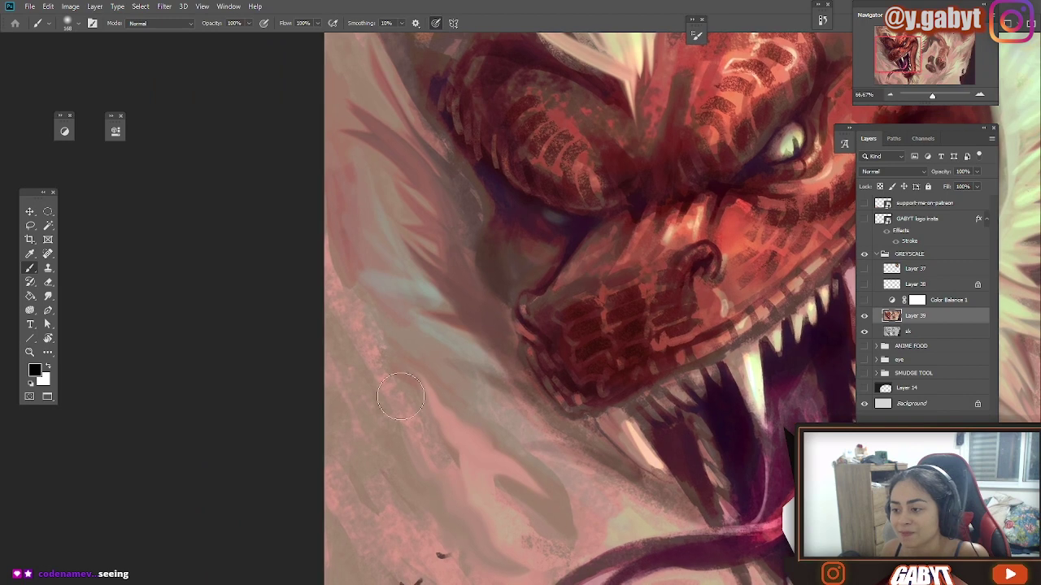
left_click(34, 371)
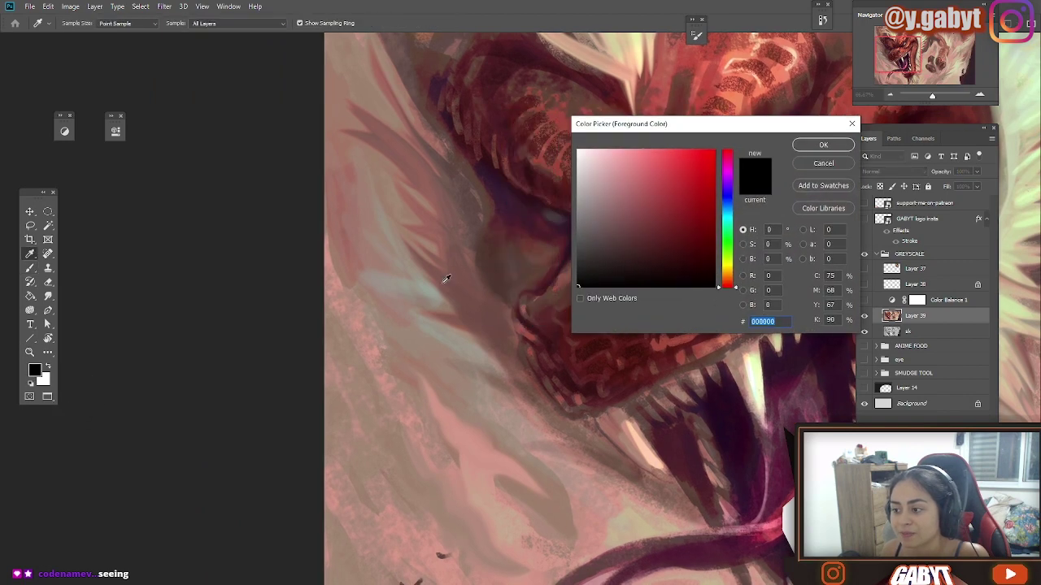
left_click(437, 311)
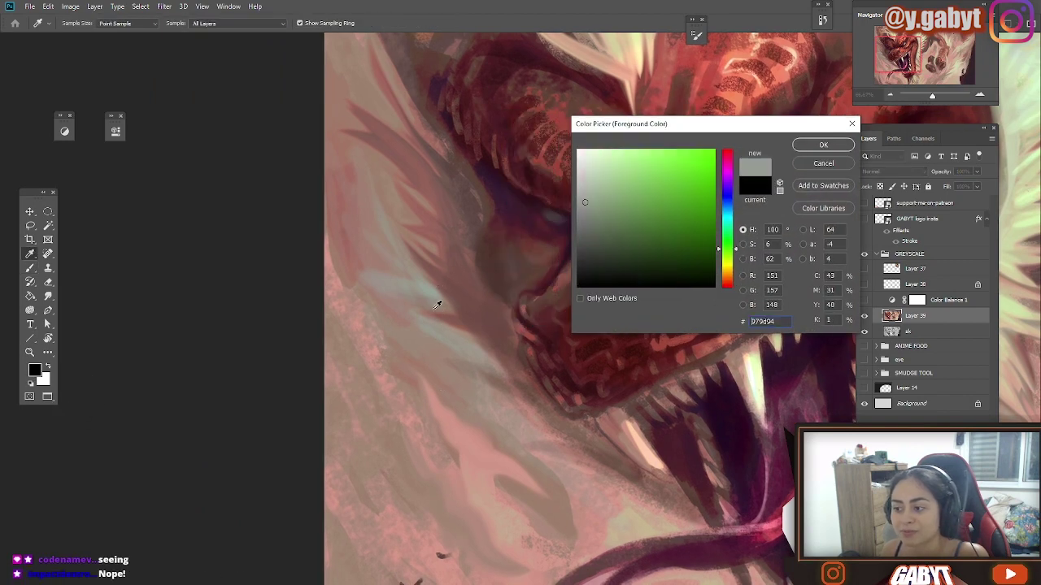
left_click_drag(433, 290, 379, 274)
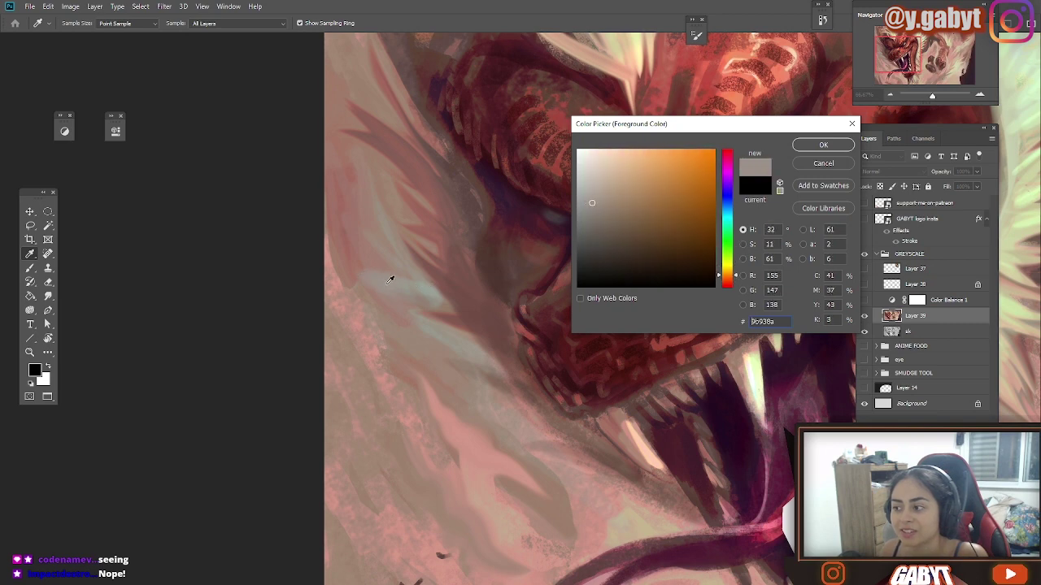
left_click_drag(397, 281, 468, 343)
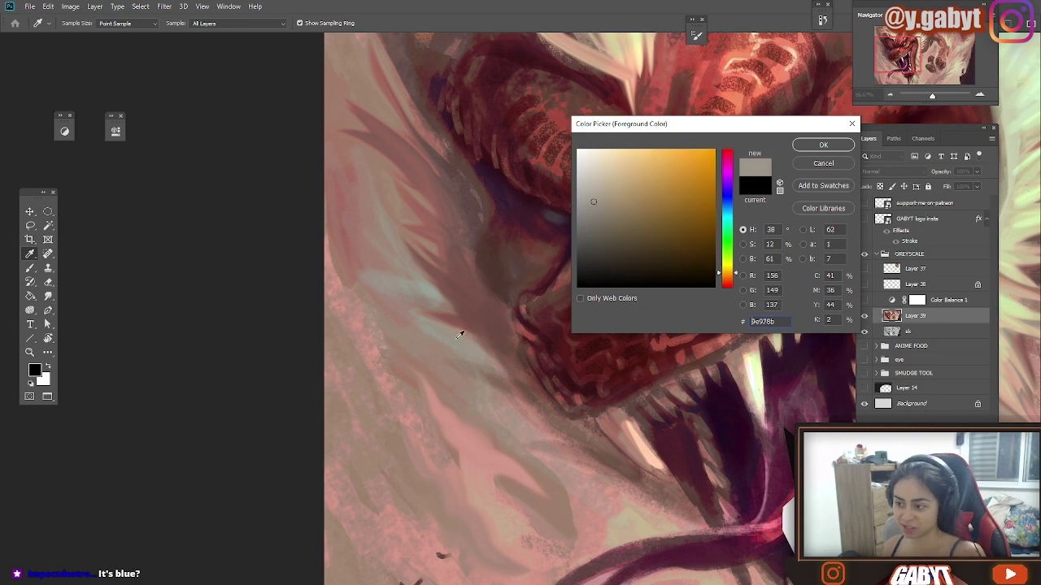
key("Escape")
- Sample a greyish tan from the fur beside the snout and paint over the bluish streaks
left_click(889, 95)
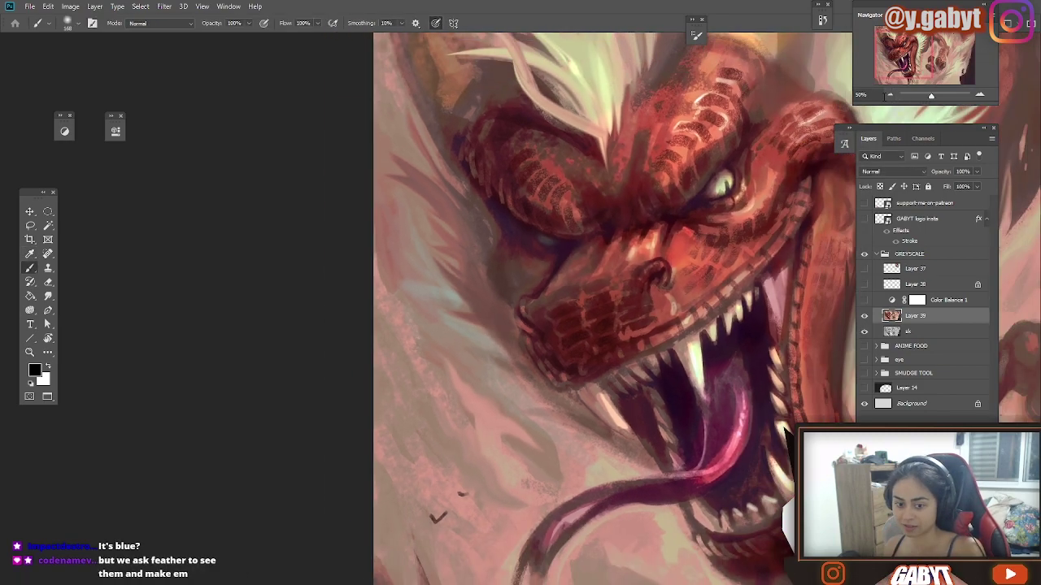
left_click(888, 95)
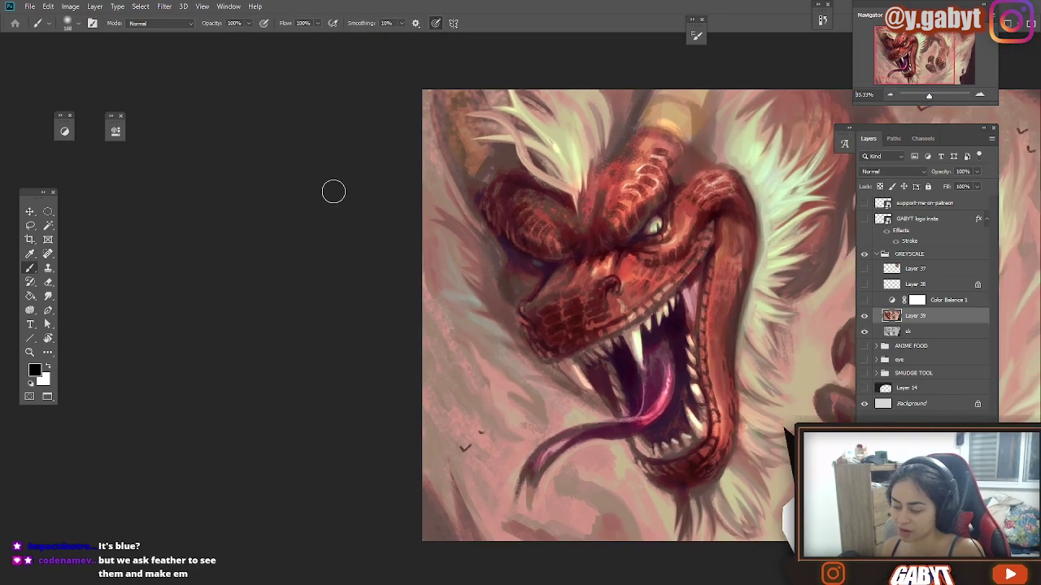
left_click(457, 290, "alt")
left_click(446, 287, "alt")
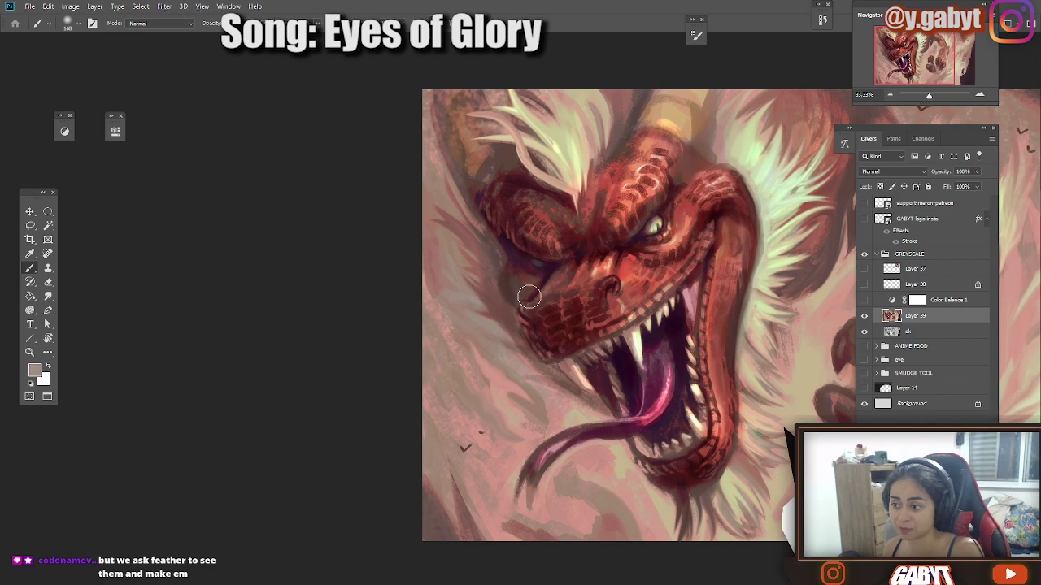
mouse_move(530, 297)
left_mouse_down()
mouse_move(265, 284)
mouse_move(129, 291)
left_mouse_up()
- Hide and reshow Layer 39 to compare the colouring with the greyscale painting
key("r")
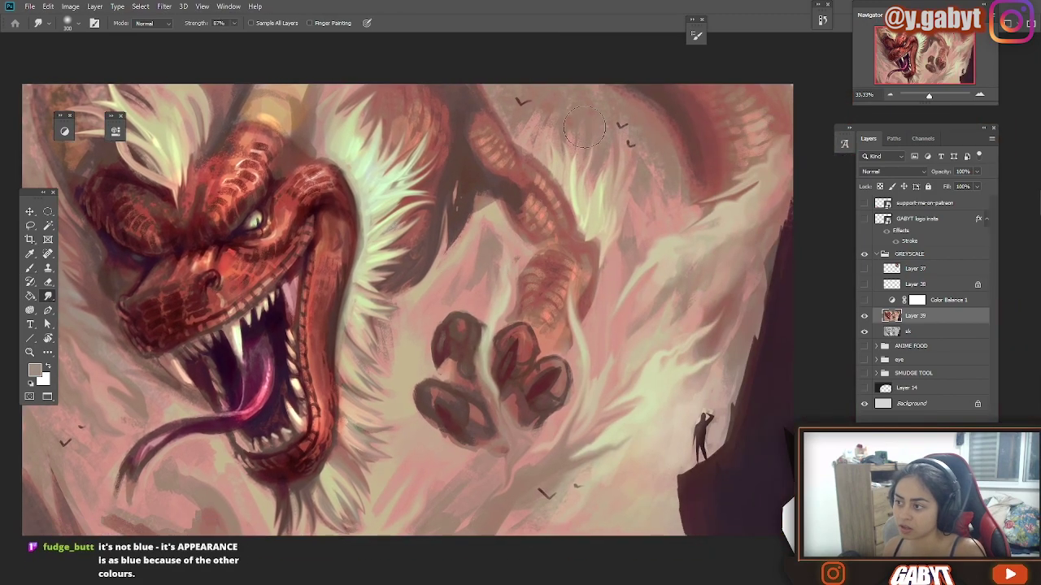
mouse_move(904, 96)
left_mouse_down()
mouse_move(925, 96)
mouse_move(926, 76)
left_mouse_up()
key("b")
left_click(408, 237, "alt")
left_click(865, 317)
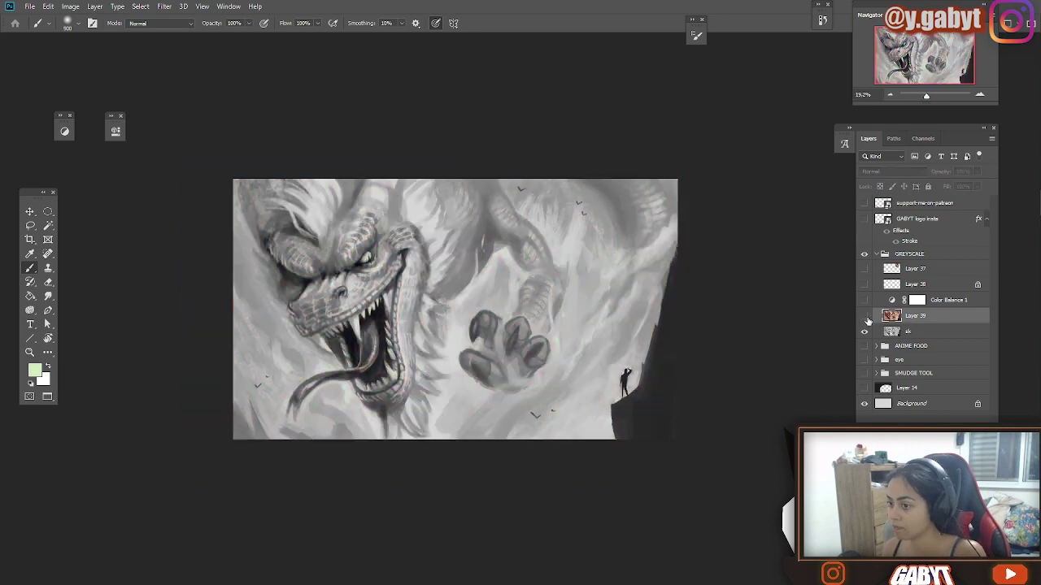
left_click(865, 316)
- Sample a pale green with a smaller brush and paint soft mist across the background below the raised hand
left_click(615, 209, "alt")
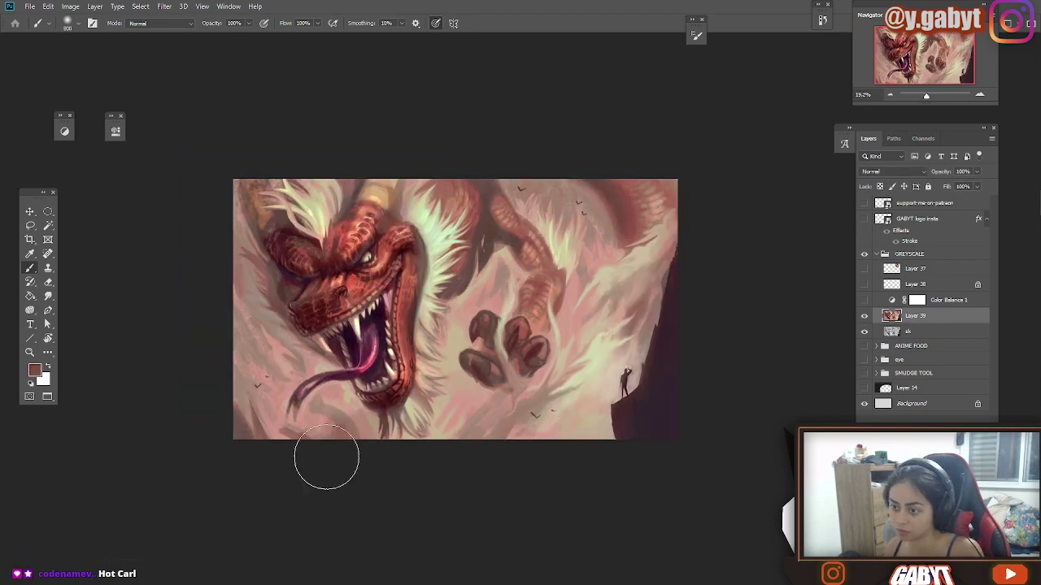
left_click(505, 427, "alt")
left_click_drag(927, 96, 925, 96)
left_click(516, 379, "alt")
key("[")
key("[")
key("[")
key("[")
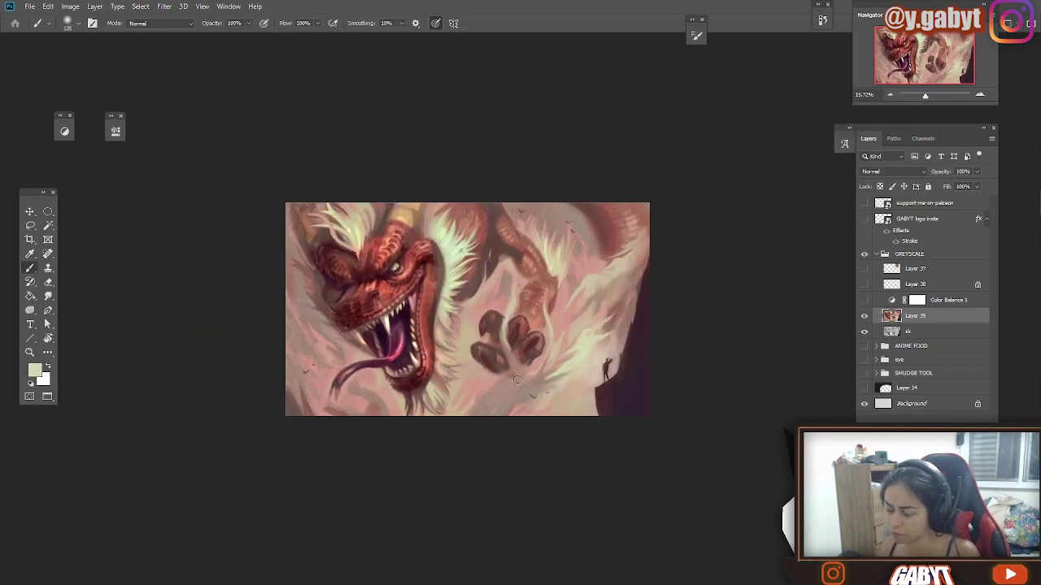
mouse_move(479, 405)
left_mouse_down()
mouse_move(521, 389)
mouse_move(546, 394)
left_mouse_up()
- Sample greyish brown and tan background tones and soften the area around the mane and hand
left_click_drag(925, 96, 927, 96)
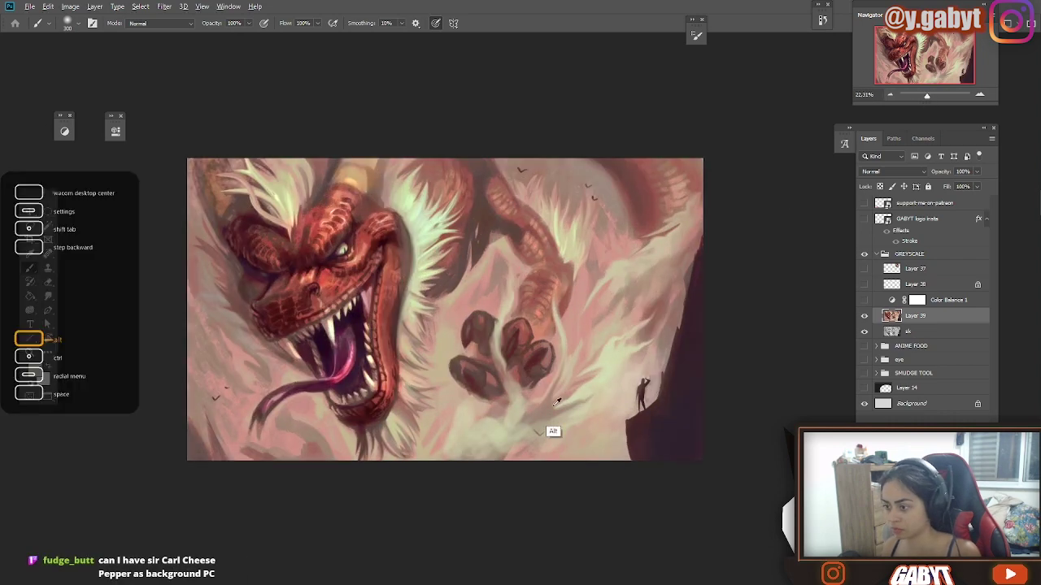
left_click(557, 403, "alt")
key("]")
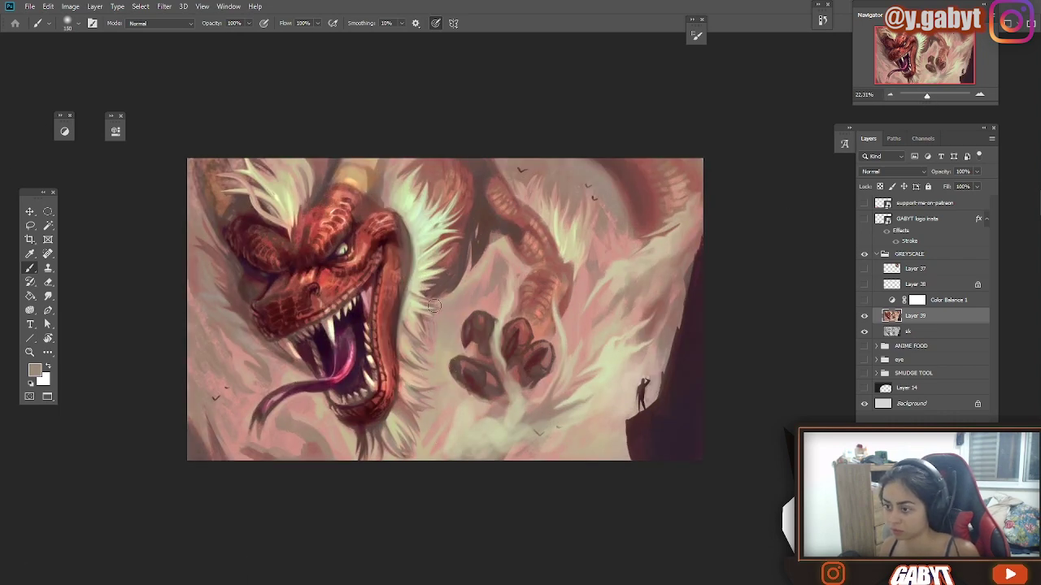
left_click_drag(926, 96, 927, 96)
left_click(338, 395, "alt")
key("super")
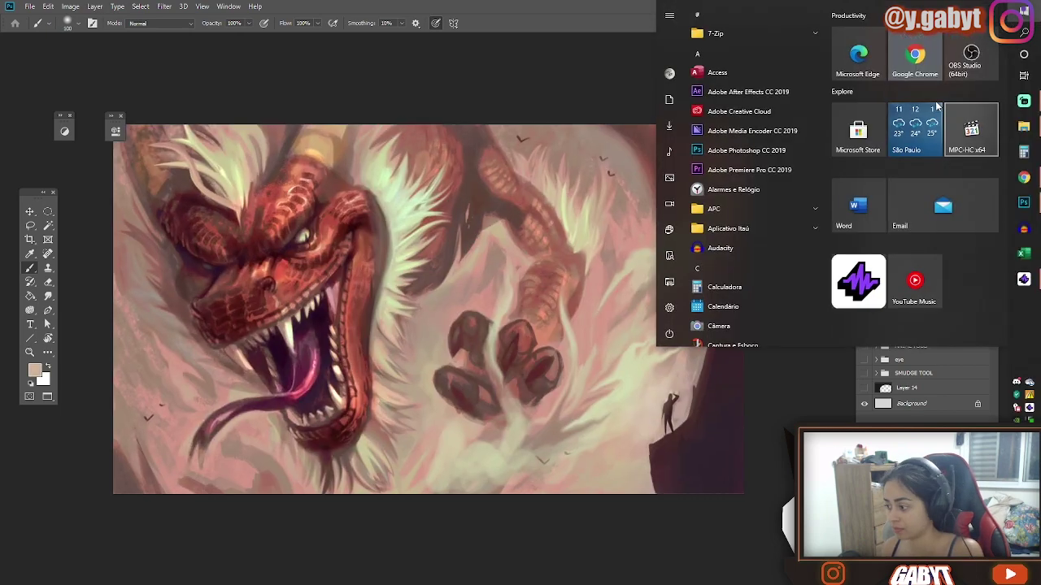
key("super")
key("ctrl+minus")
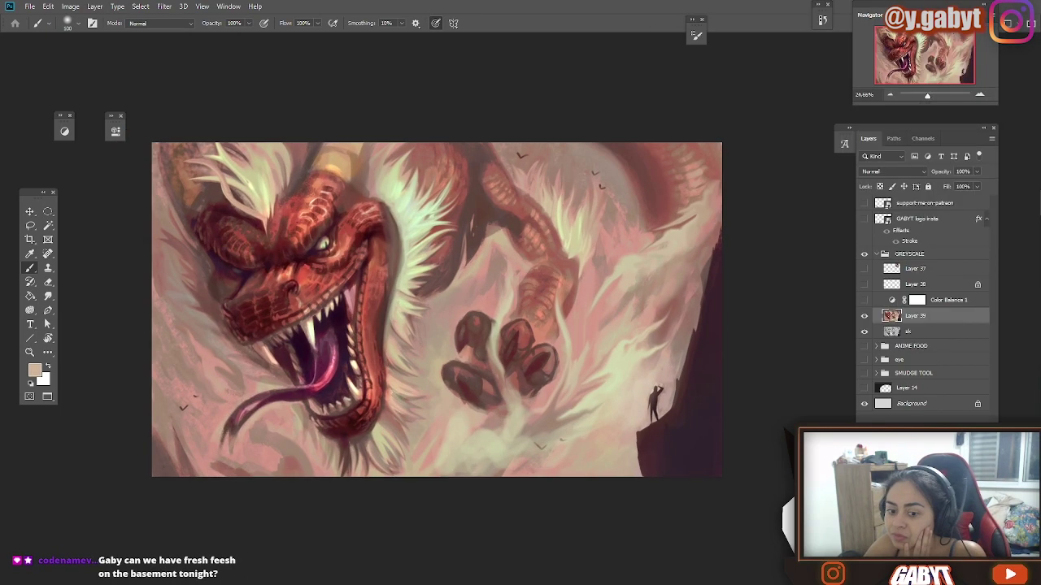